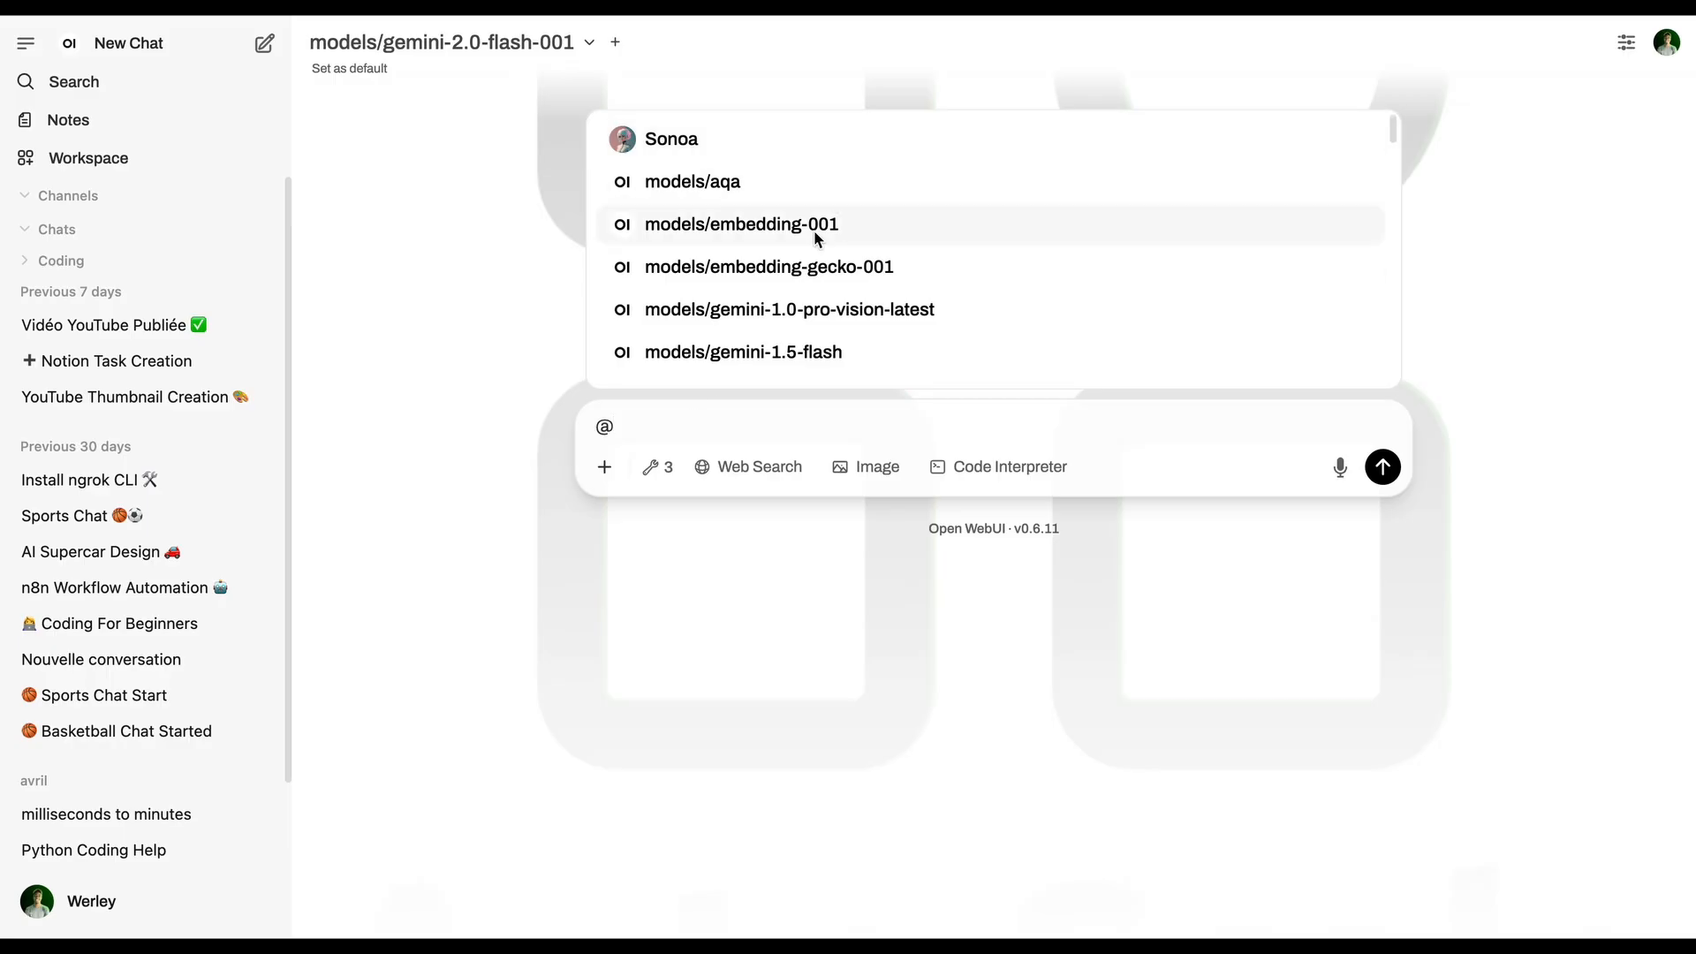
# Address the Notion Agent in the new chat and send the request creer une tache “manger a 17h”
pyautogui.scroll(-5, 813, 235)
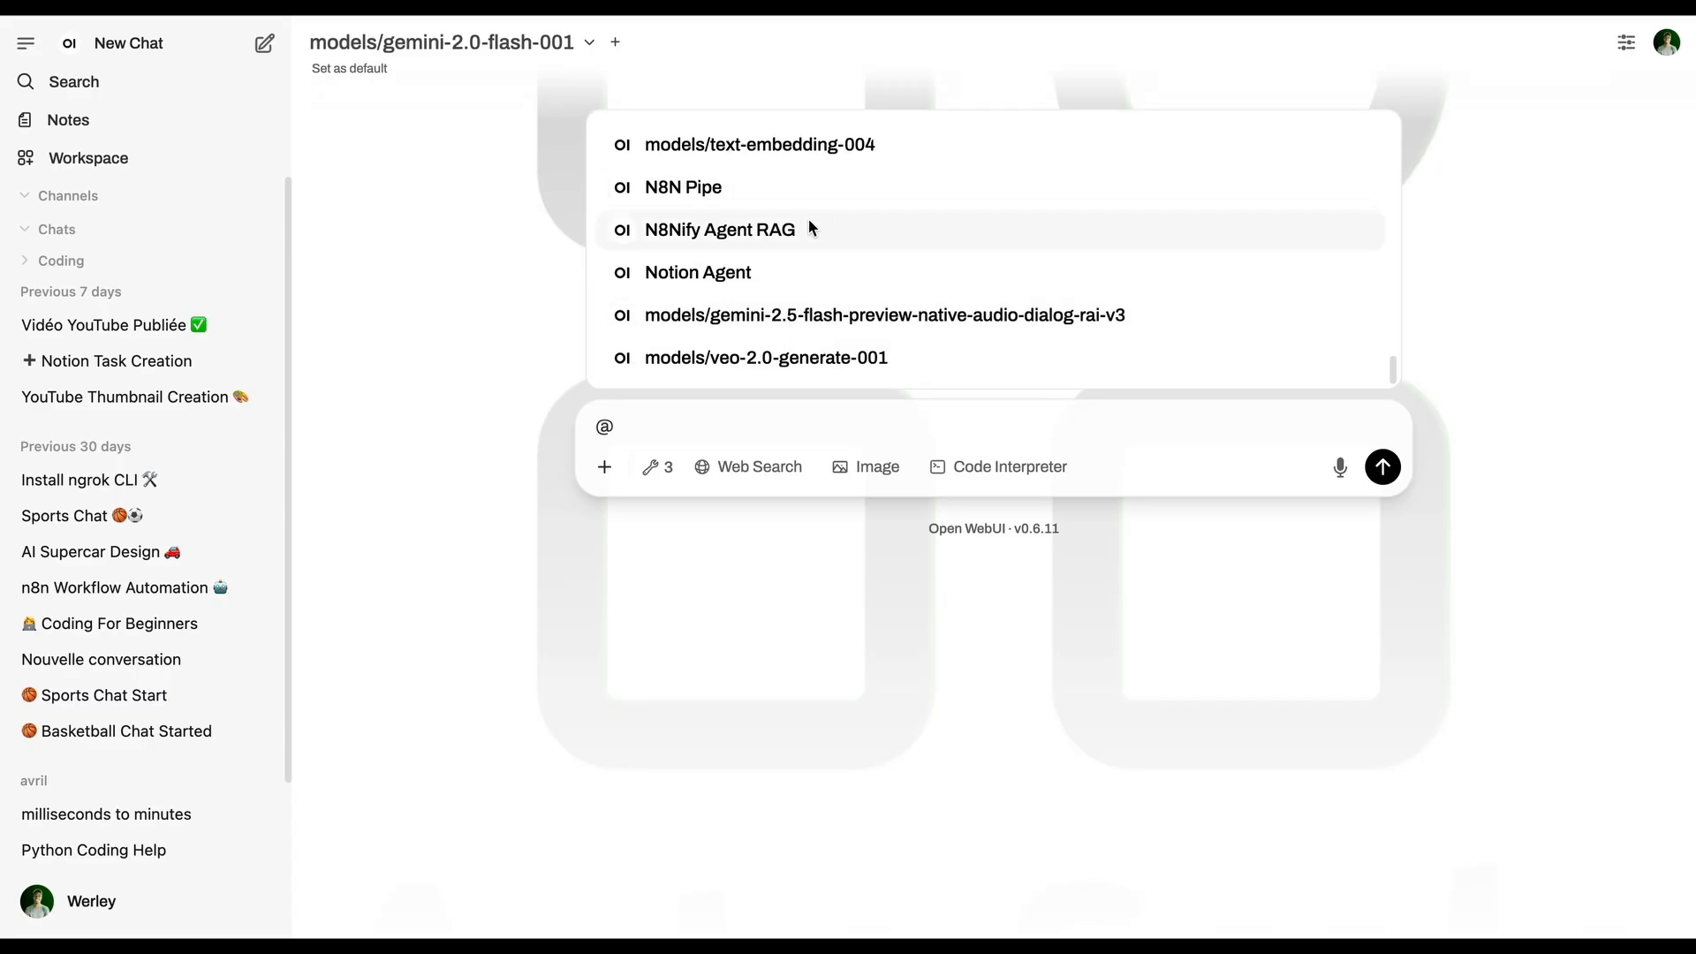
pyautogui.click(749, 274)
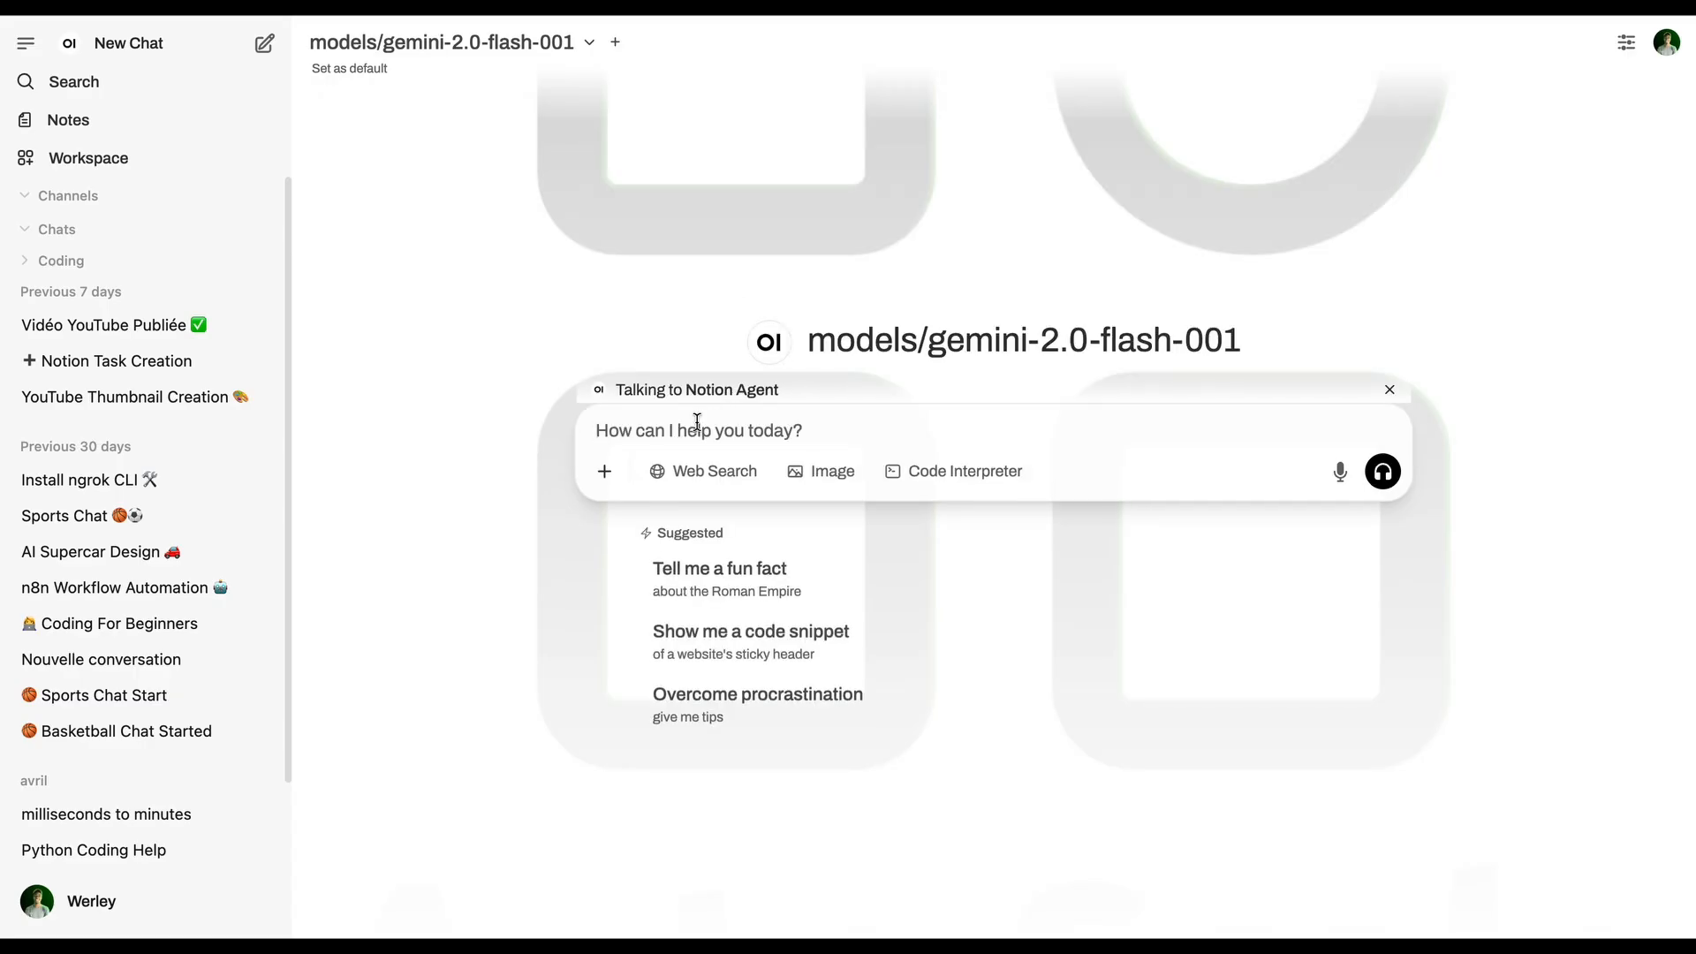
pyautogui.write('creer u')
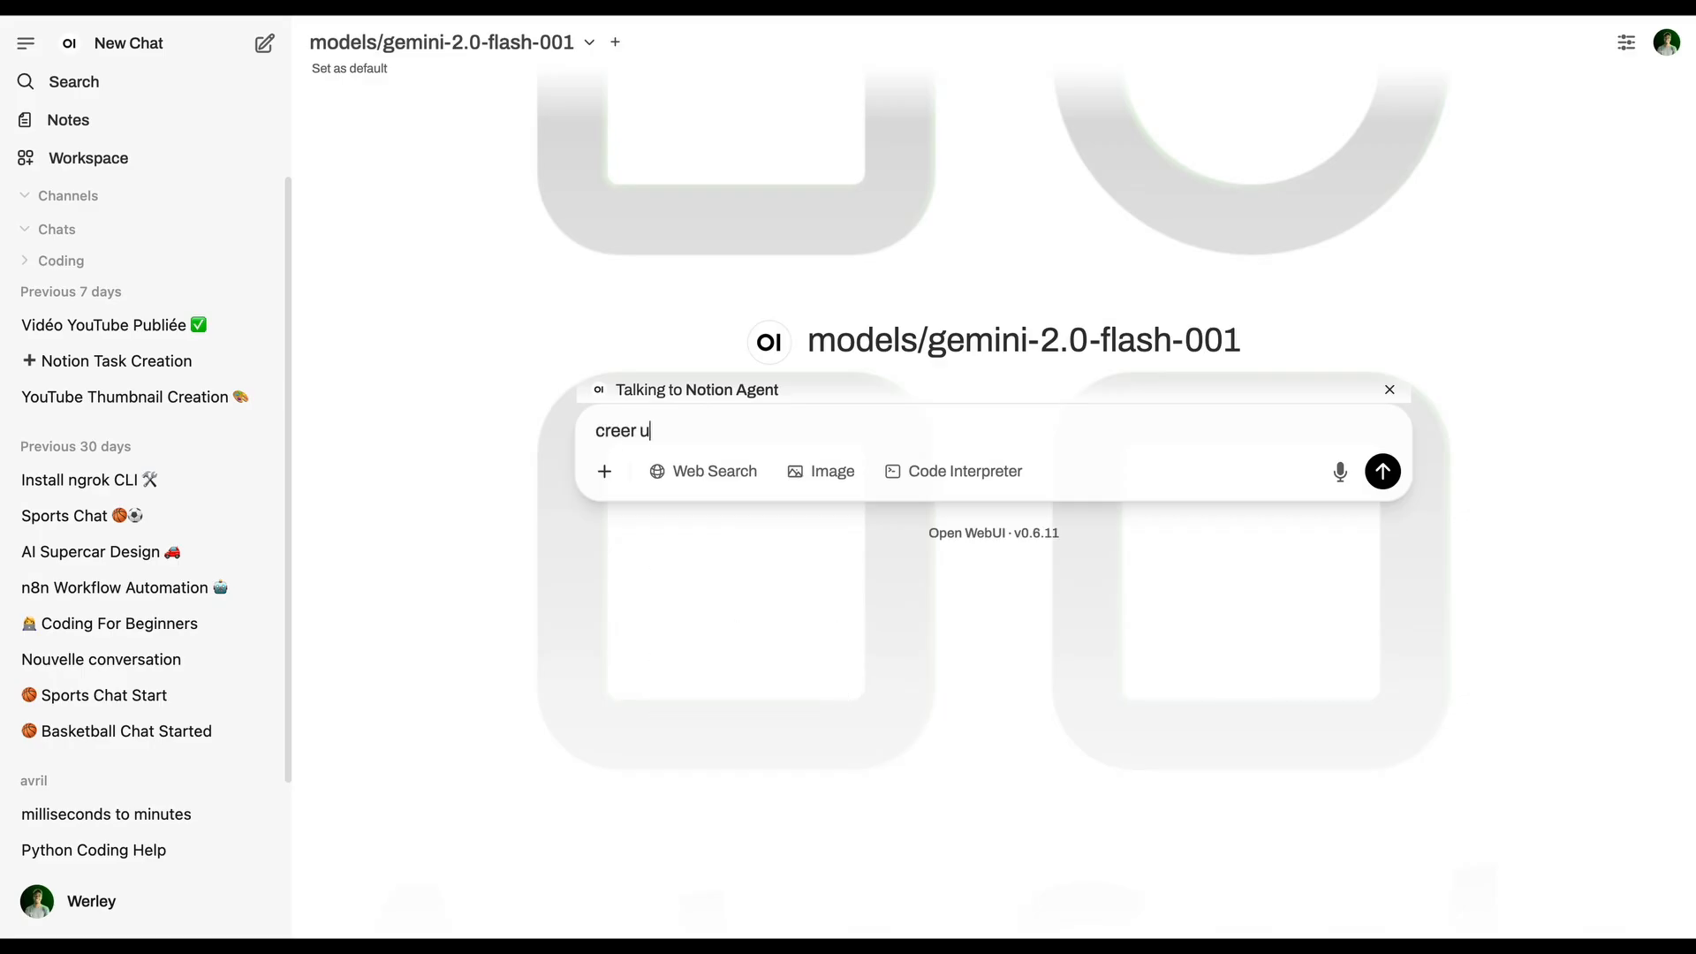
pyautogui.write('ne tache “manger a 17h”')
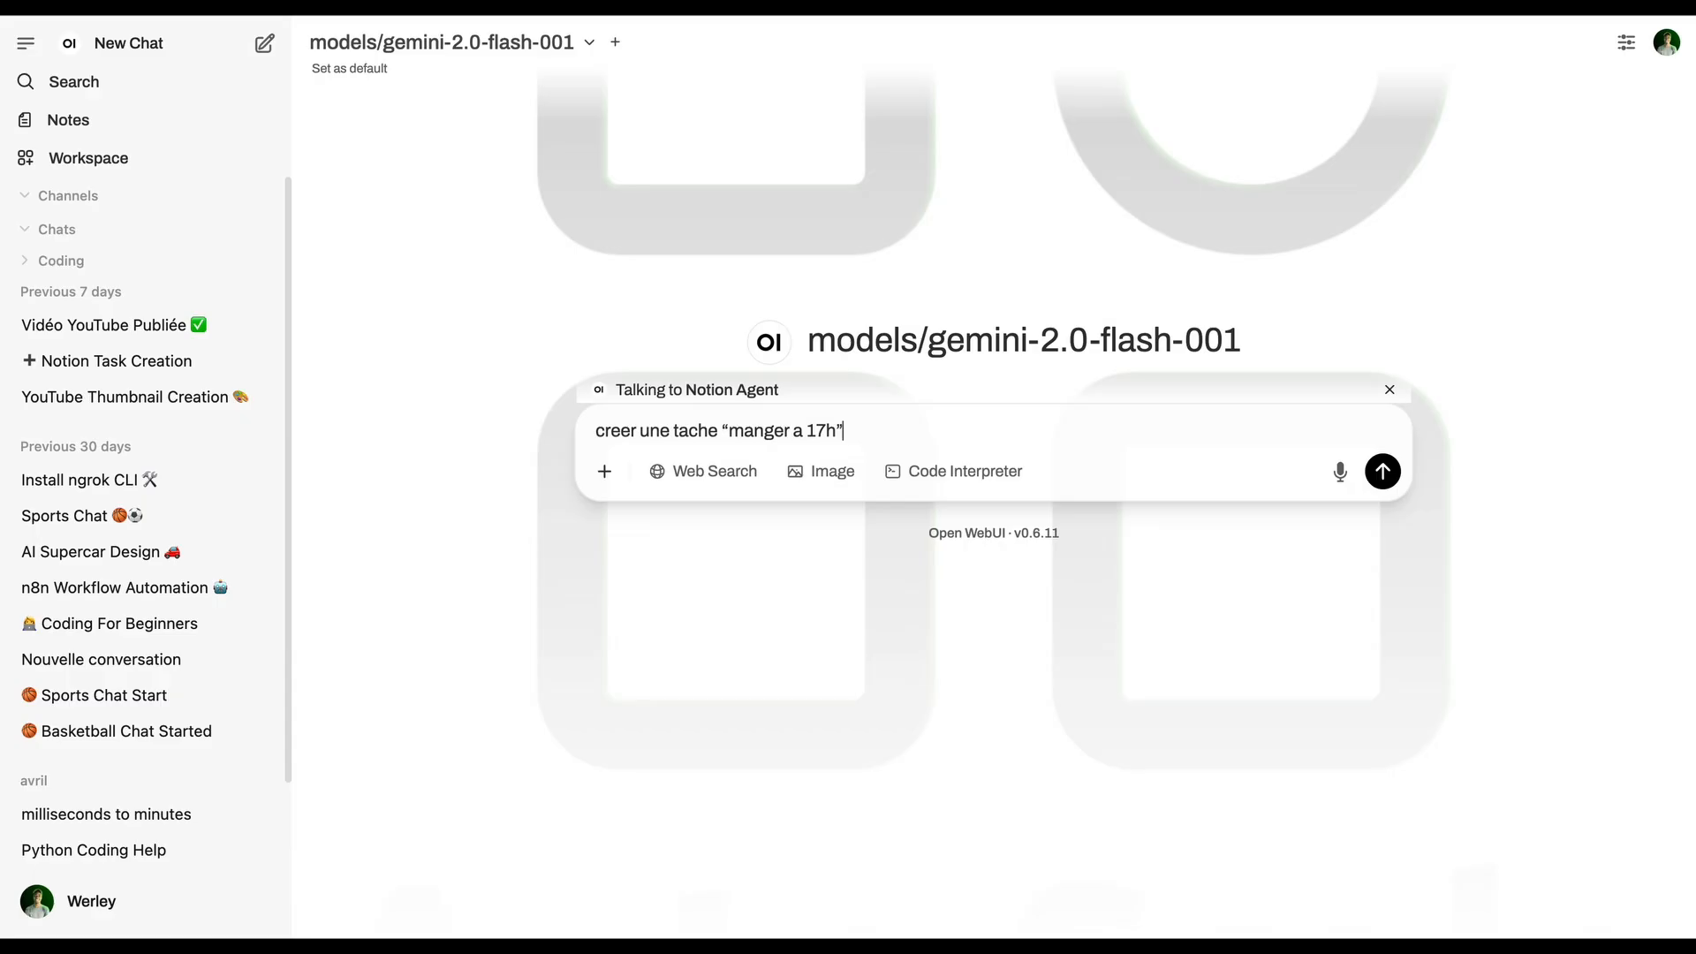
pyautogui.press('Return')
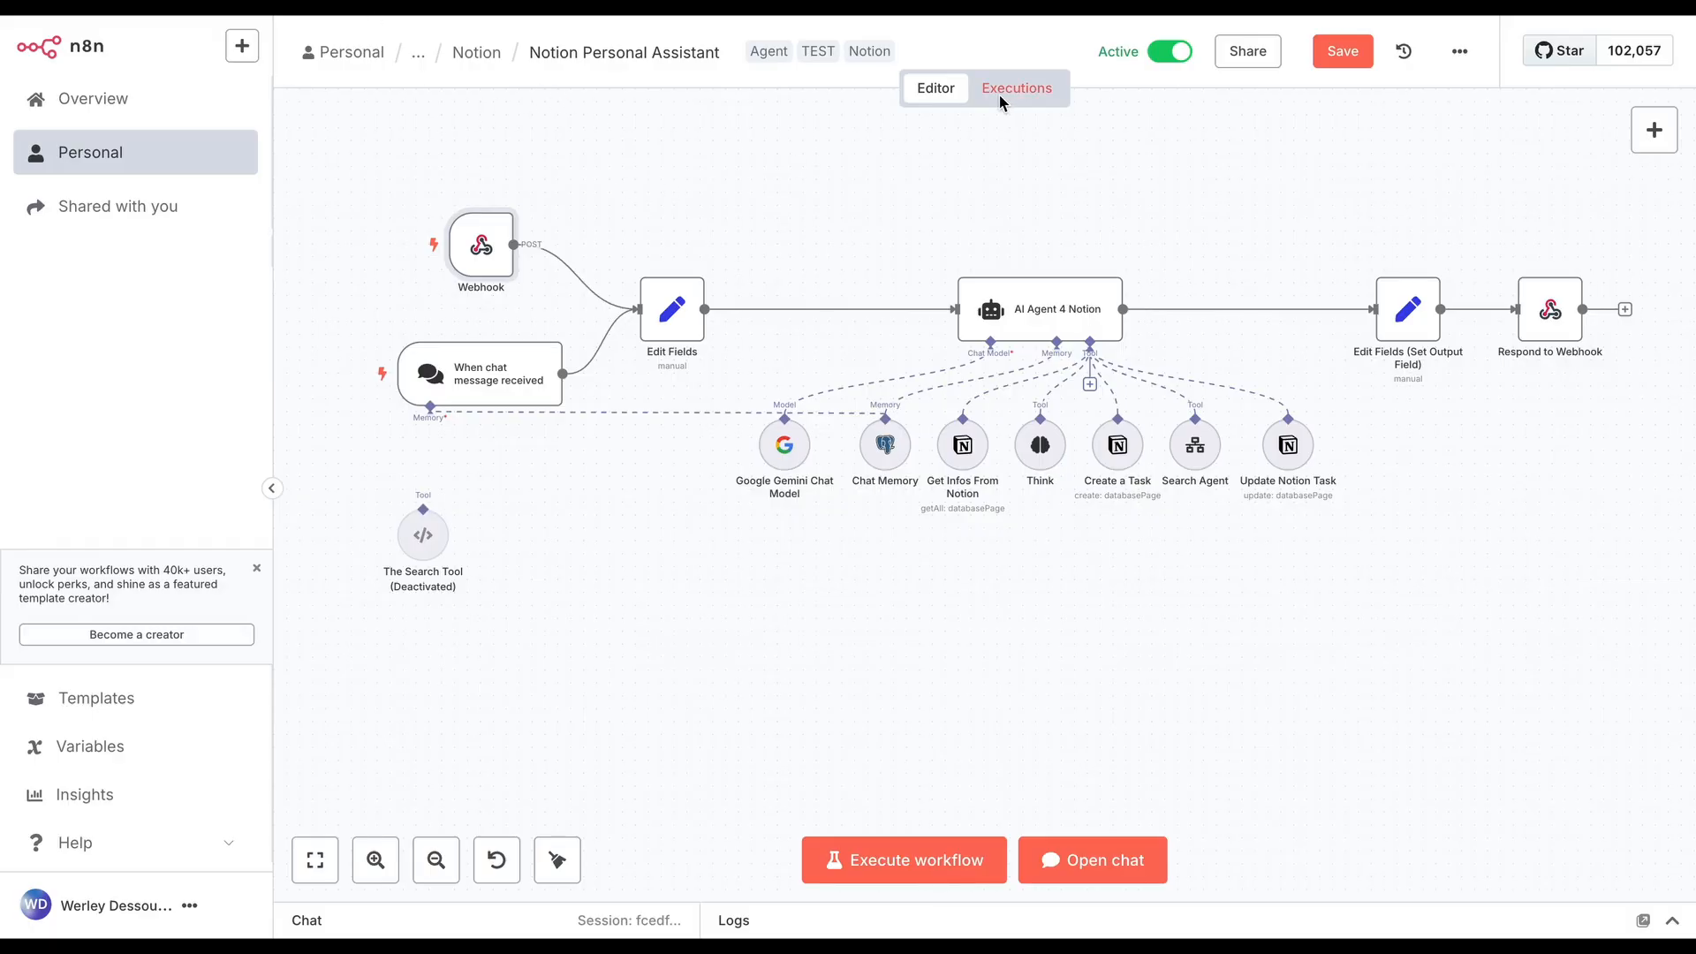
# Switch to n8n to view the Notion Personal Assistant executions, and reply "important" to the agent's priority question in Open WebUI
pyautogui.click(1002, 93)
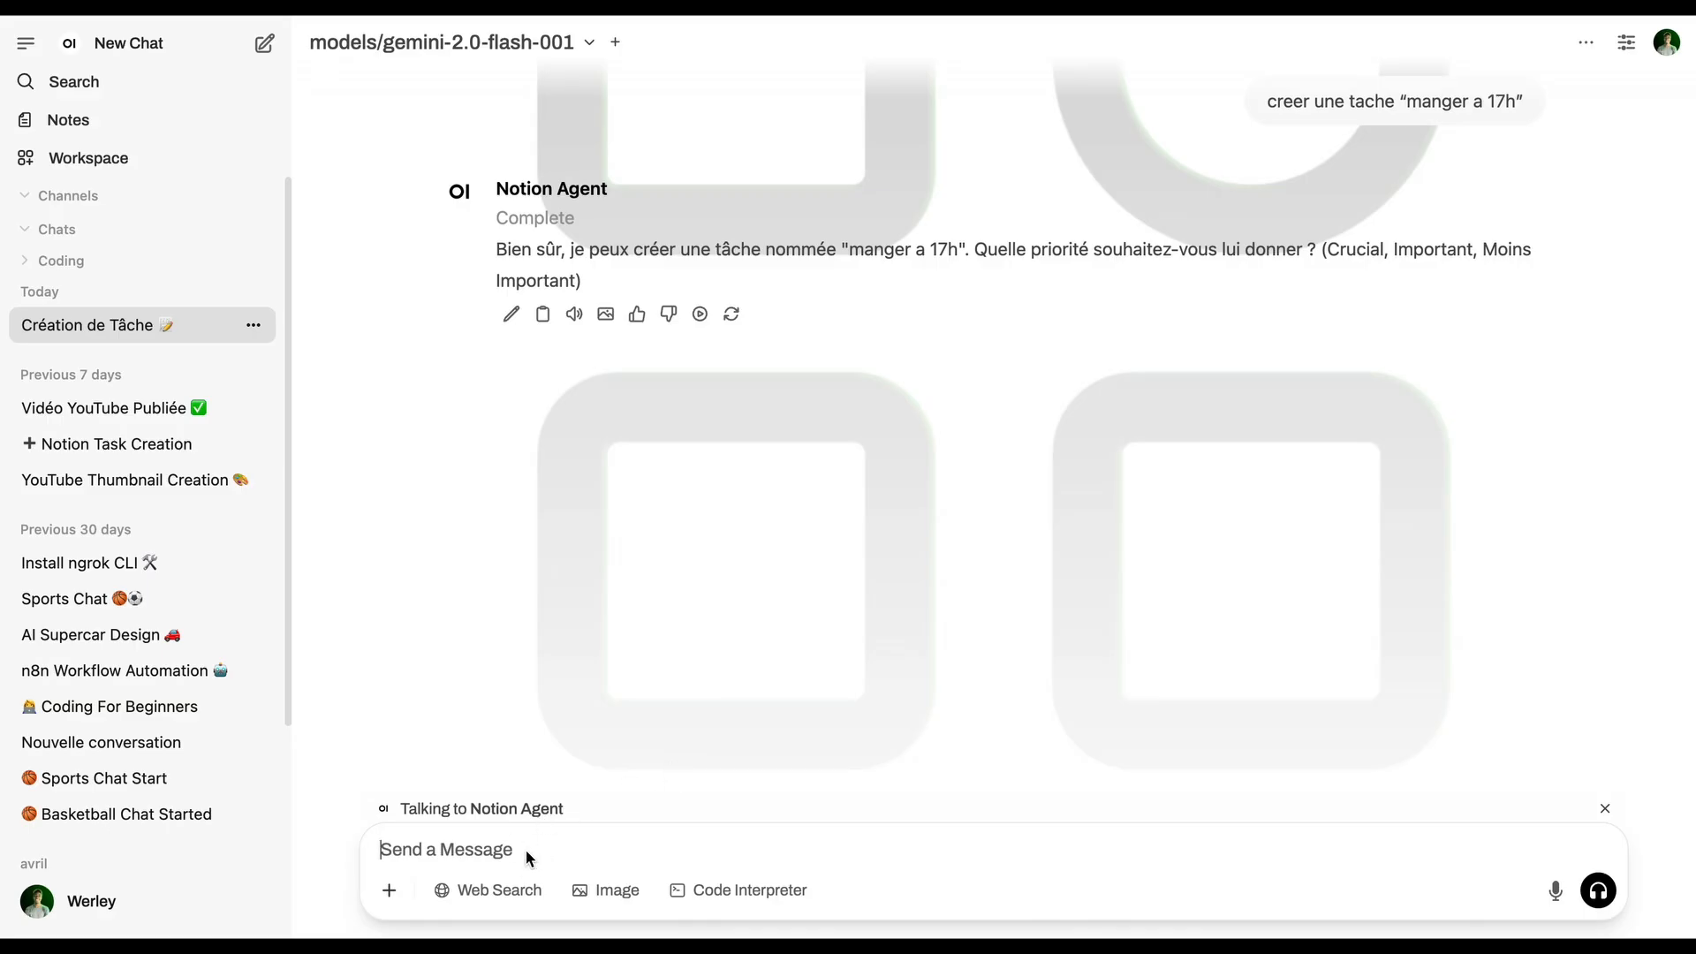
pyautogui.write('important')
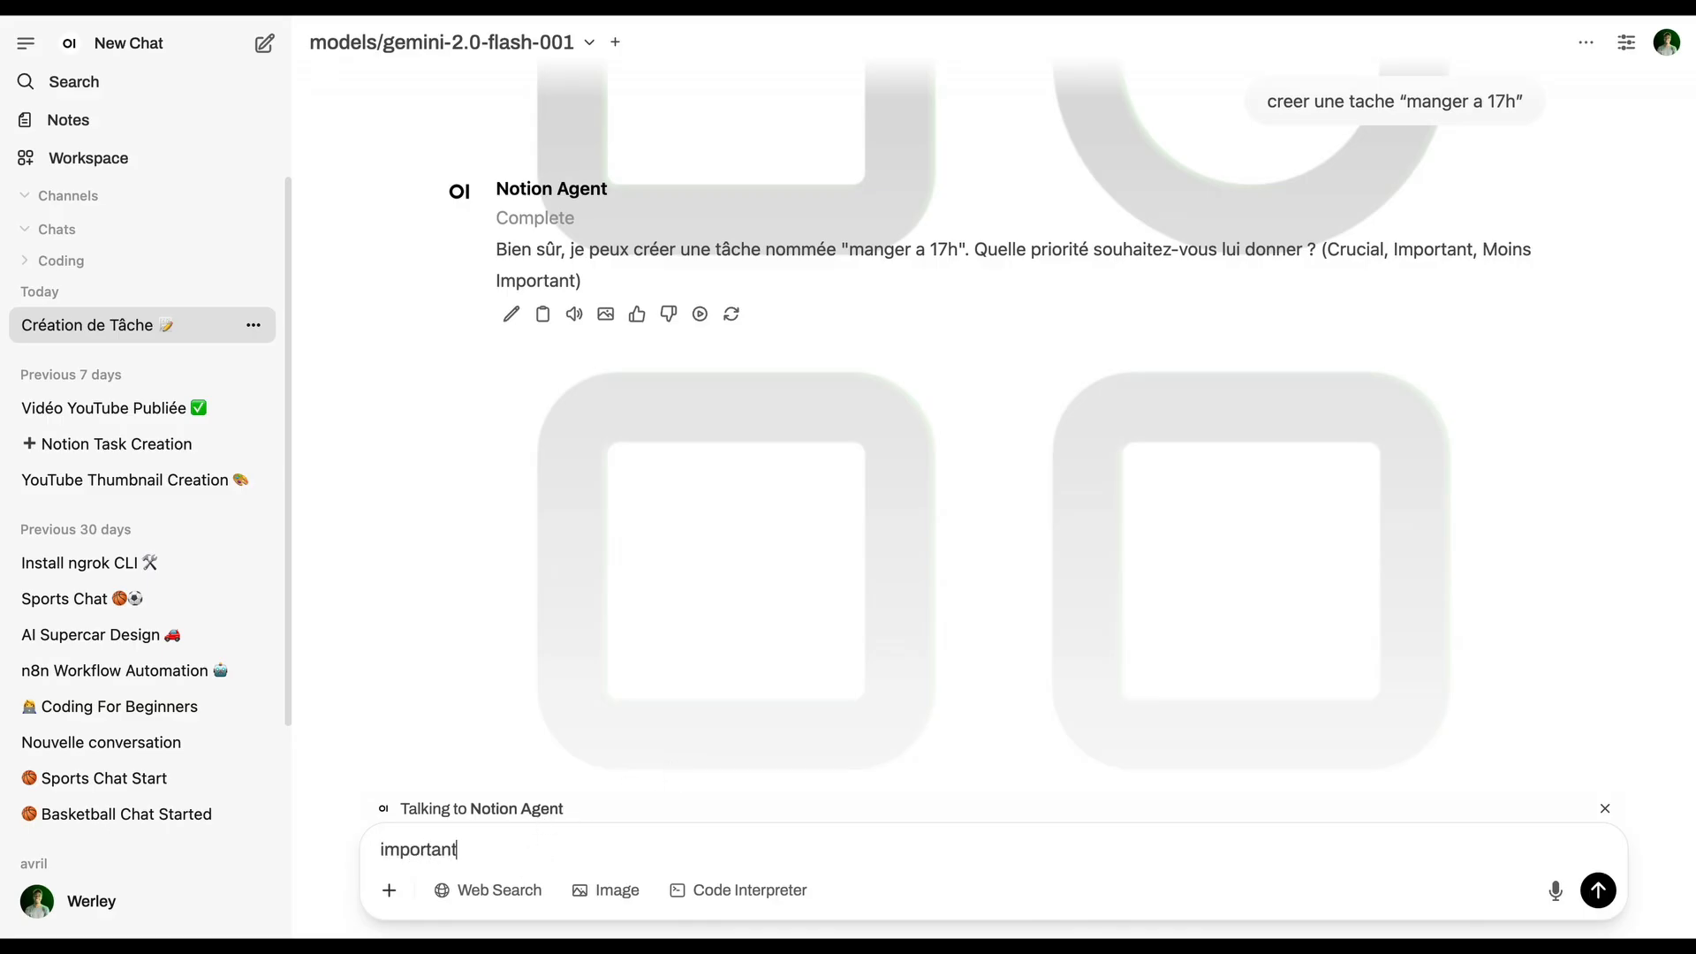
pyautogui.press('Return')
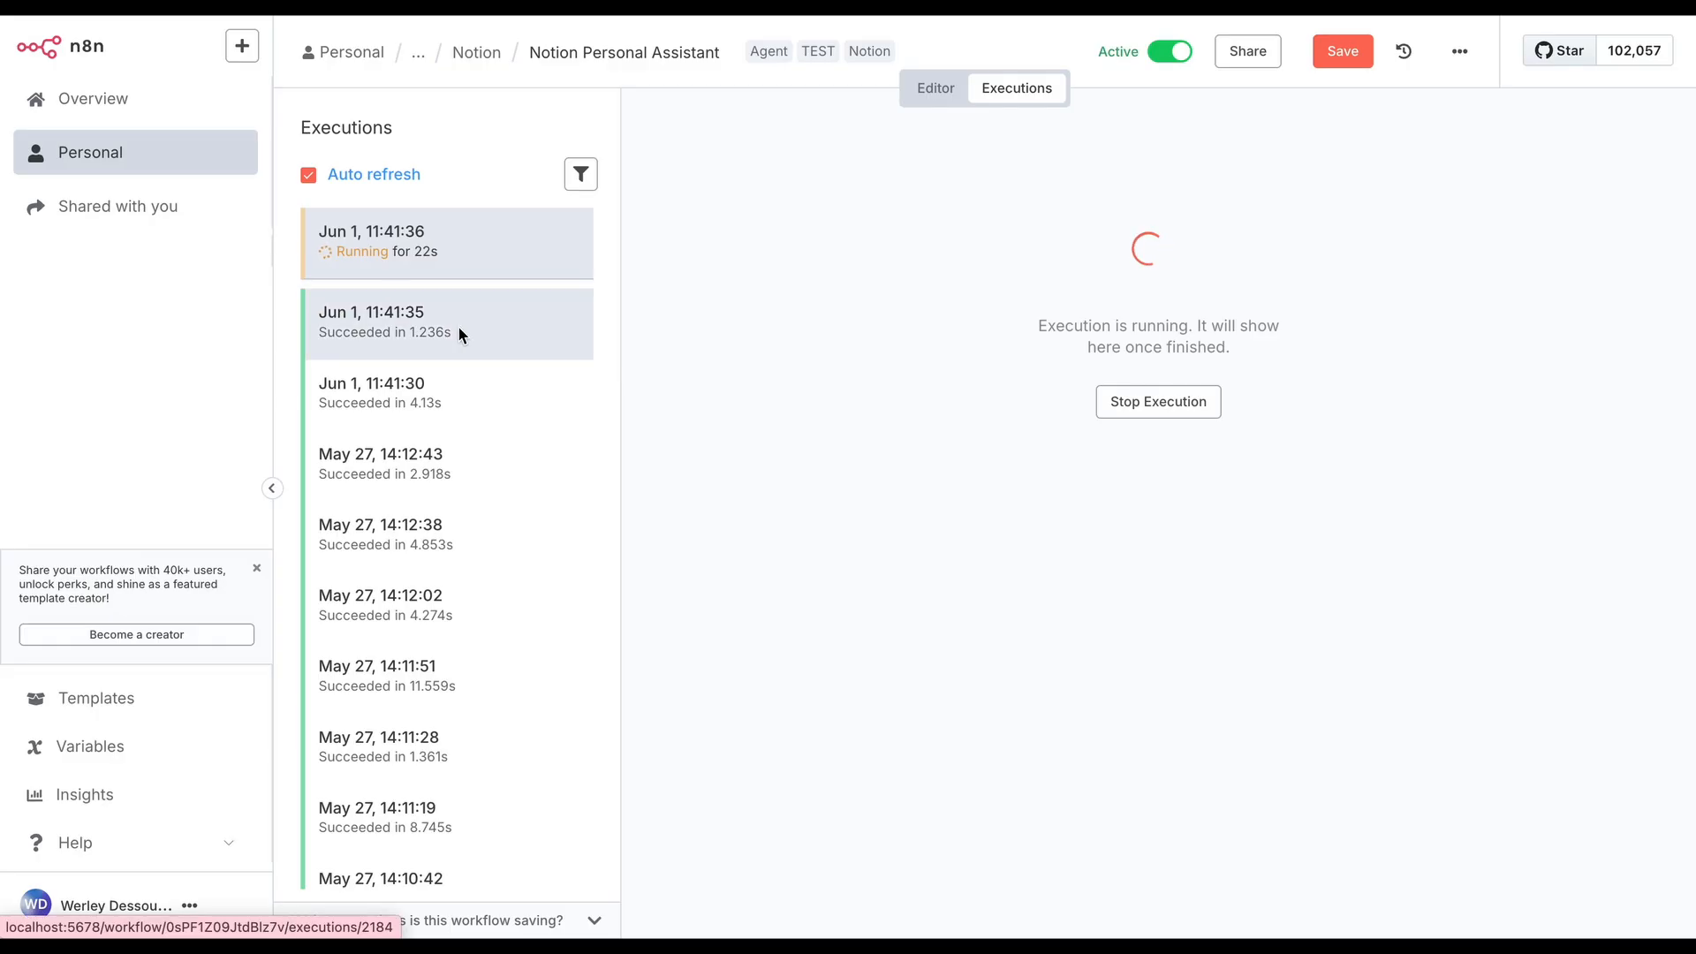
# Switch to n8n and inspect the AI Agent 4 Notion node in the Jun 1, 11:41:36 execution
pyautogui.click(460, 334)
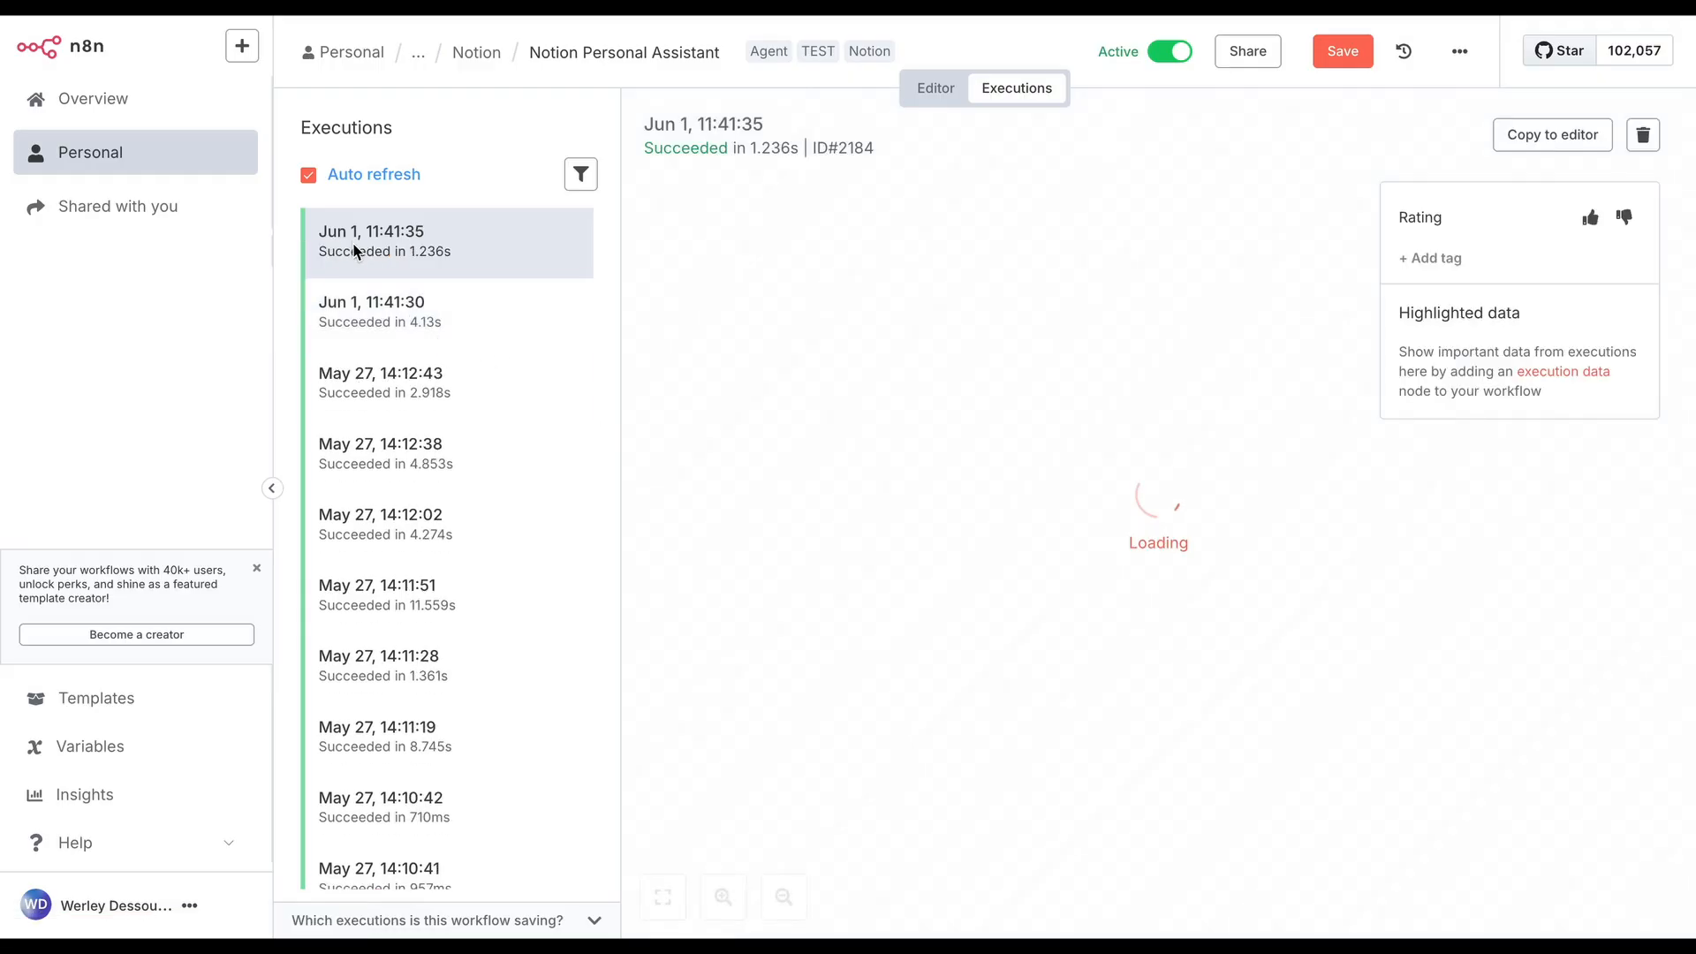
pyautogui.click(471, 325)
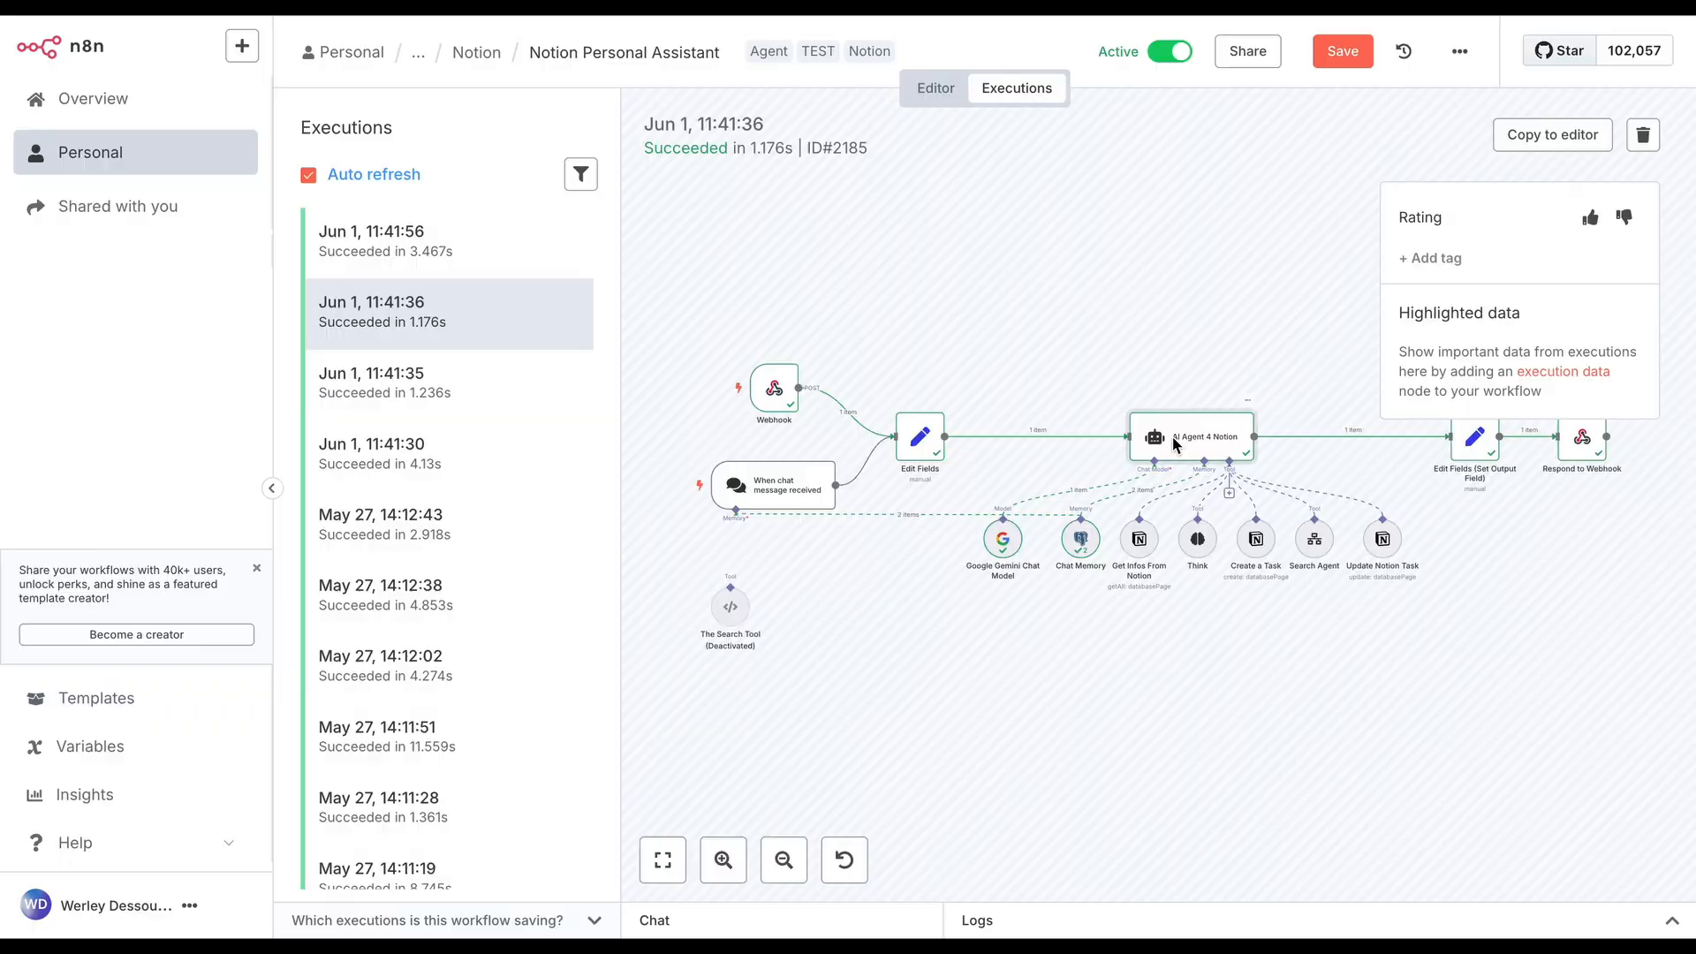
pyautogui.doubleClick(1173, 440)
pyautogui.click(1388, 58)
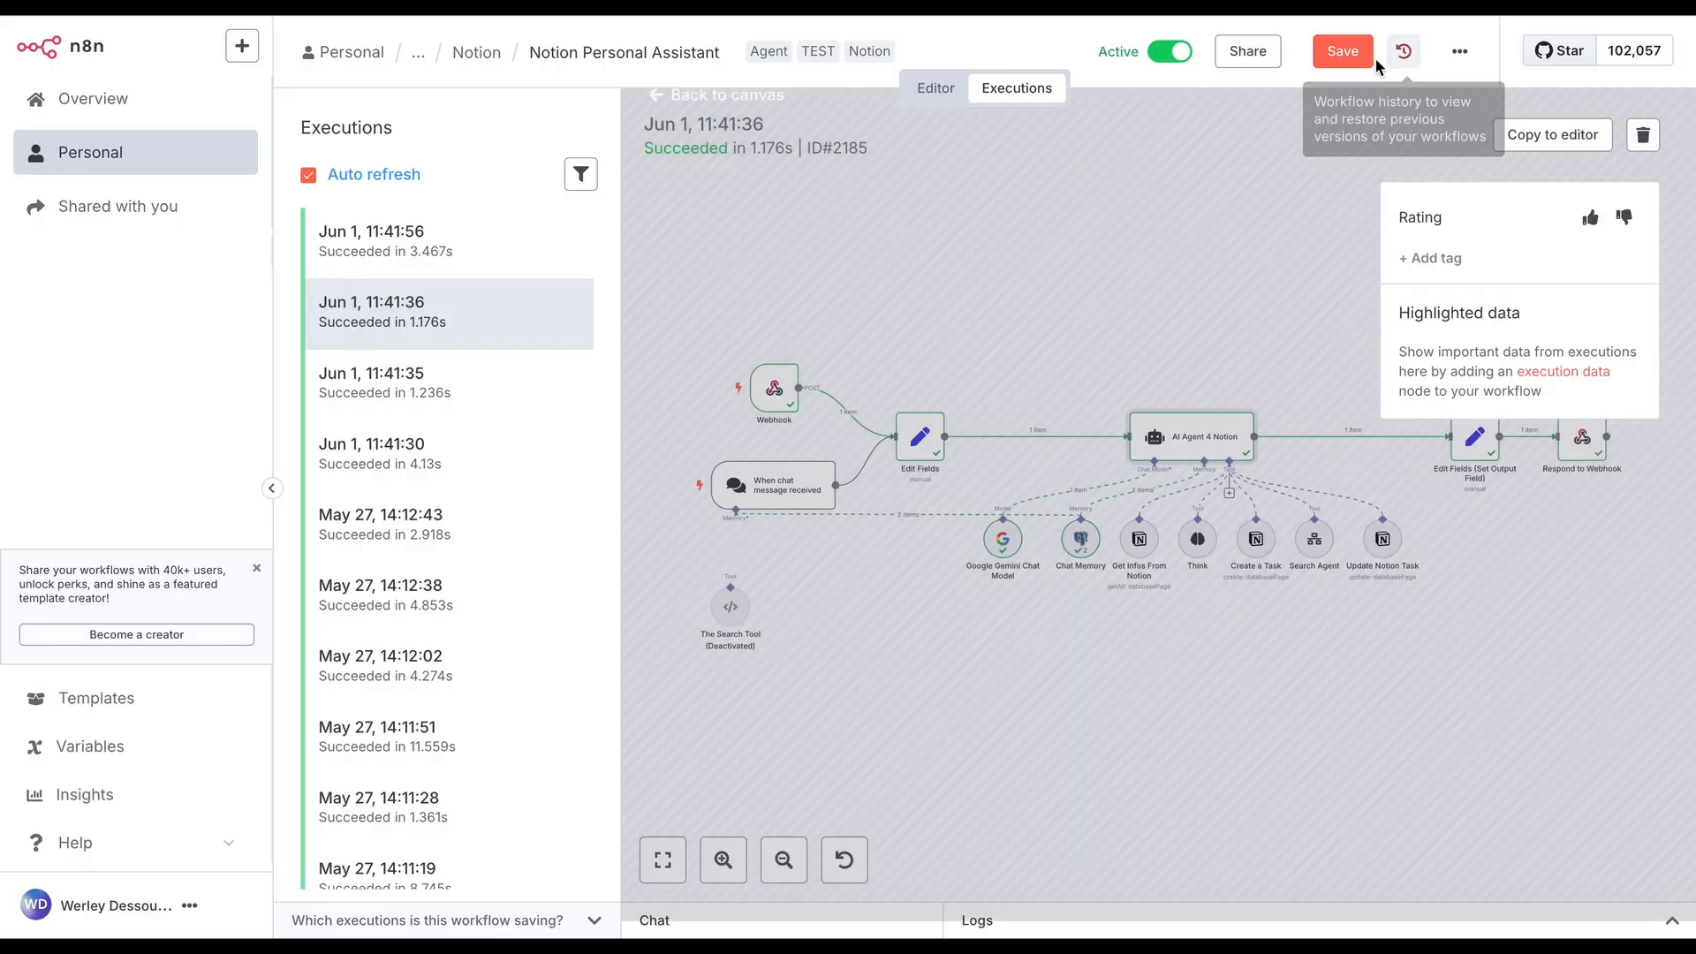
# Examine the input and output of the AI Agent 4 Notion node in the Jun 1, 11:41:56 execution
pyautogui.click(412, 263)
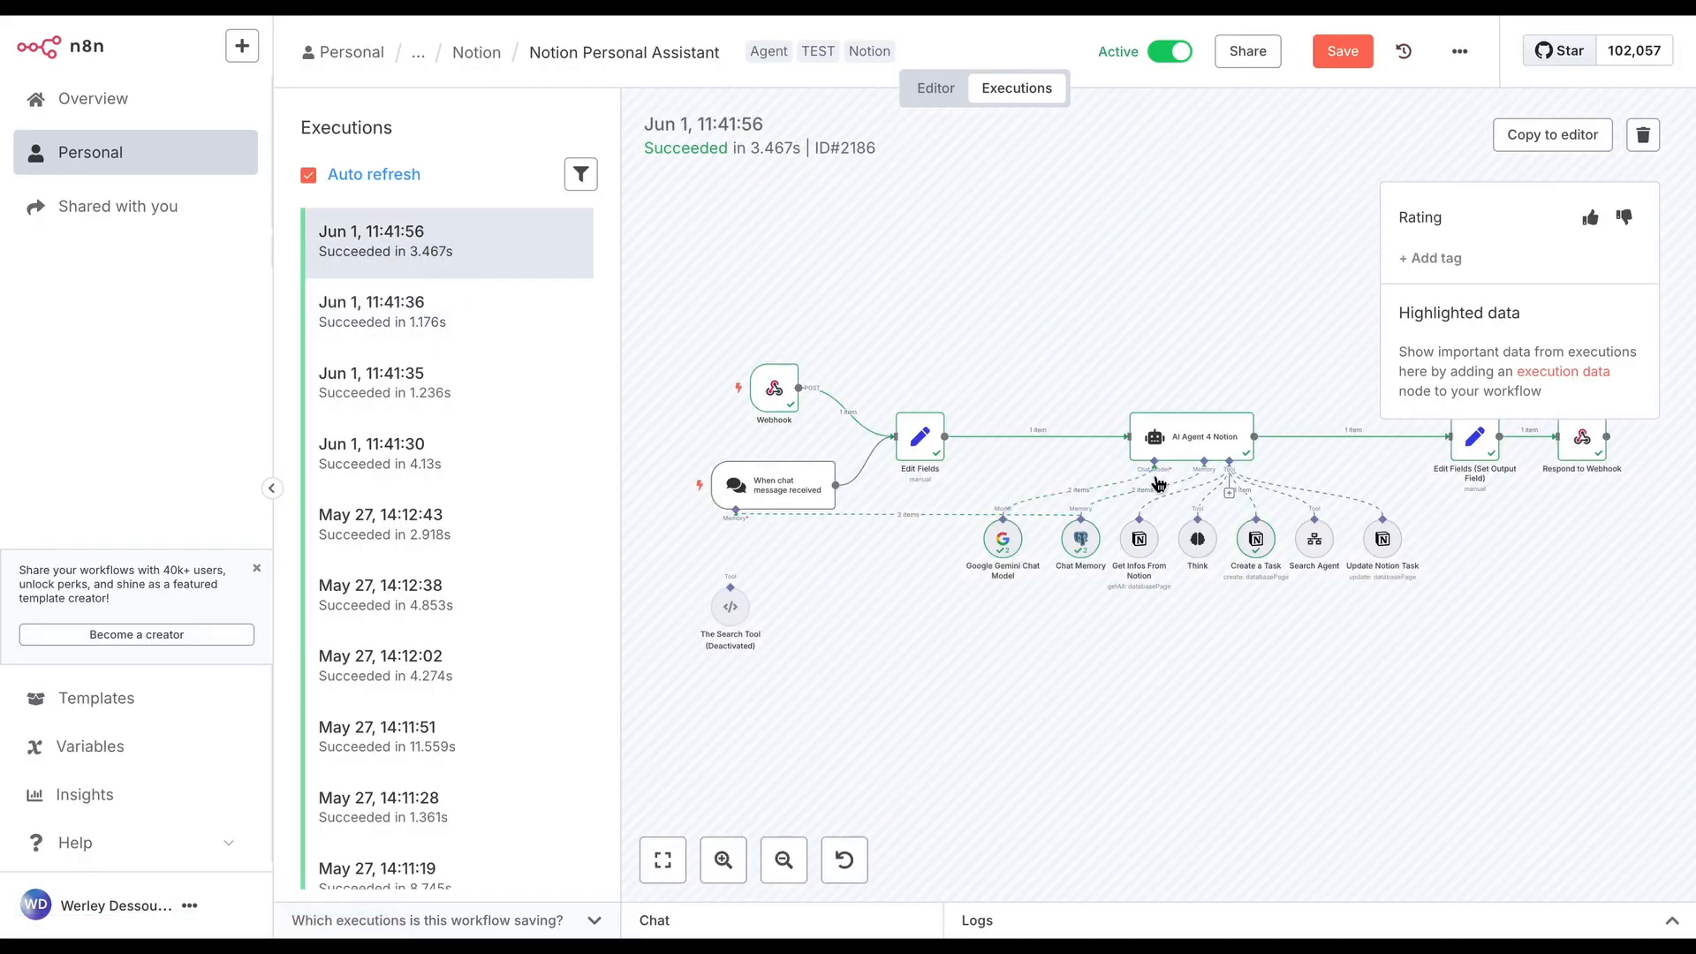
pyautogui.doubleClick(1192, 438)
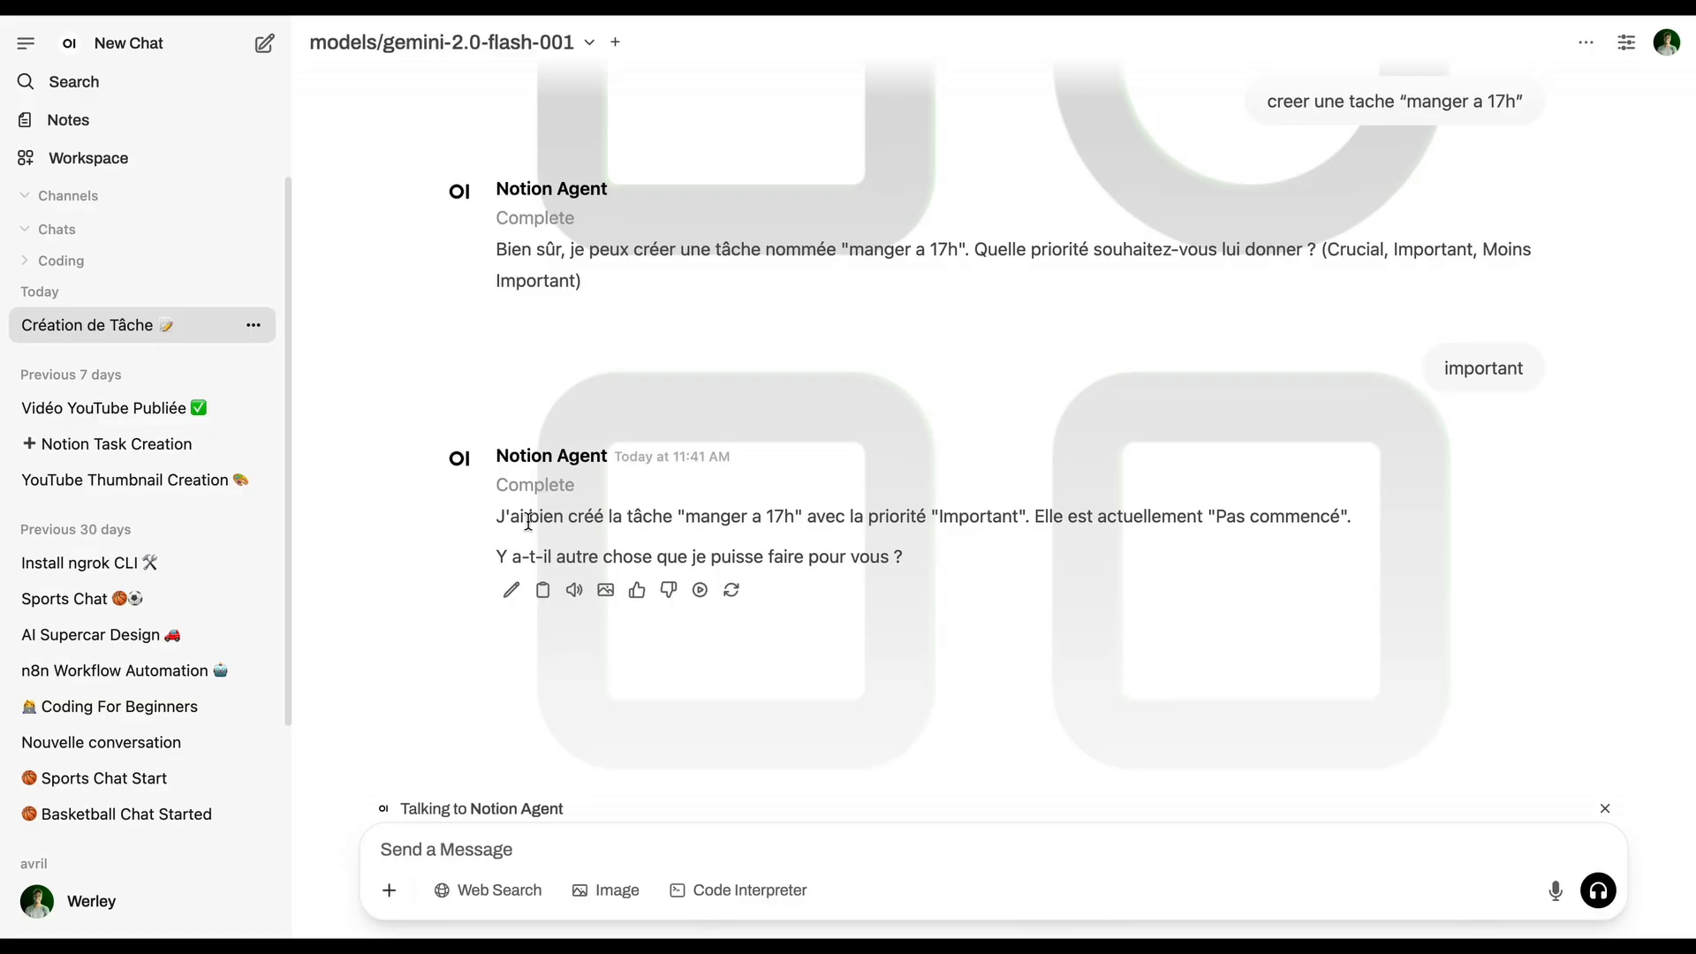
pyautogui.moveTo(506, 518); pyautogui.dragTo(1236, 518)
pyautogui.click(768, 629)
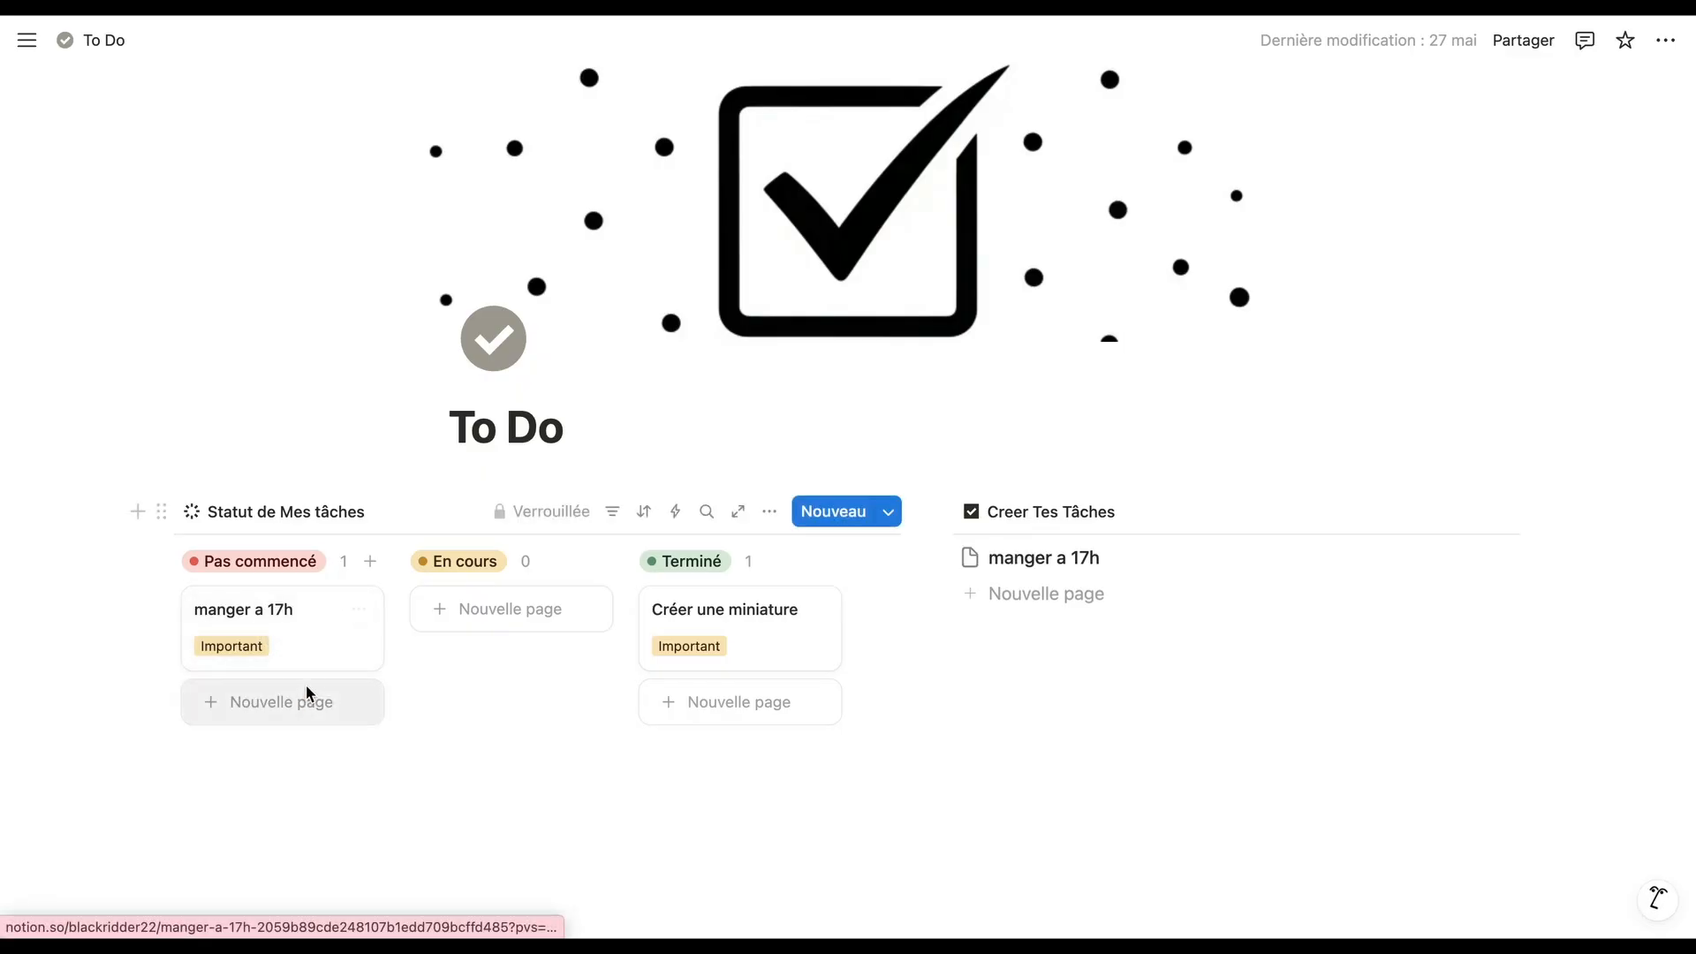
# Switch to Notion and examine the properties of the "manger a 17h" task, including the hidden ones
pyautogui.click(295, 658)
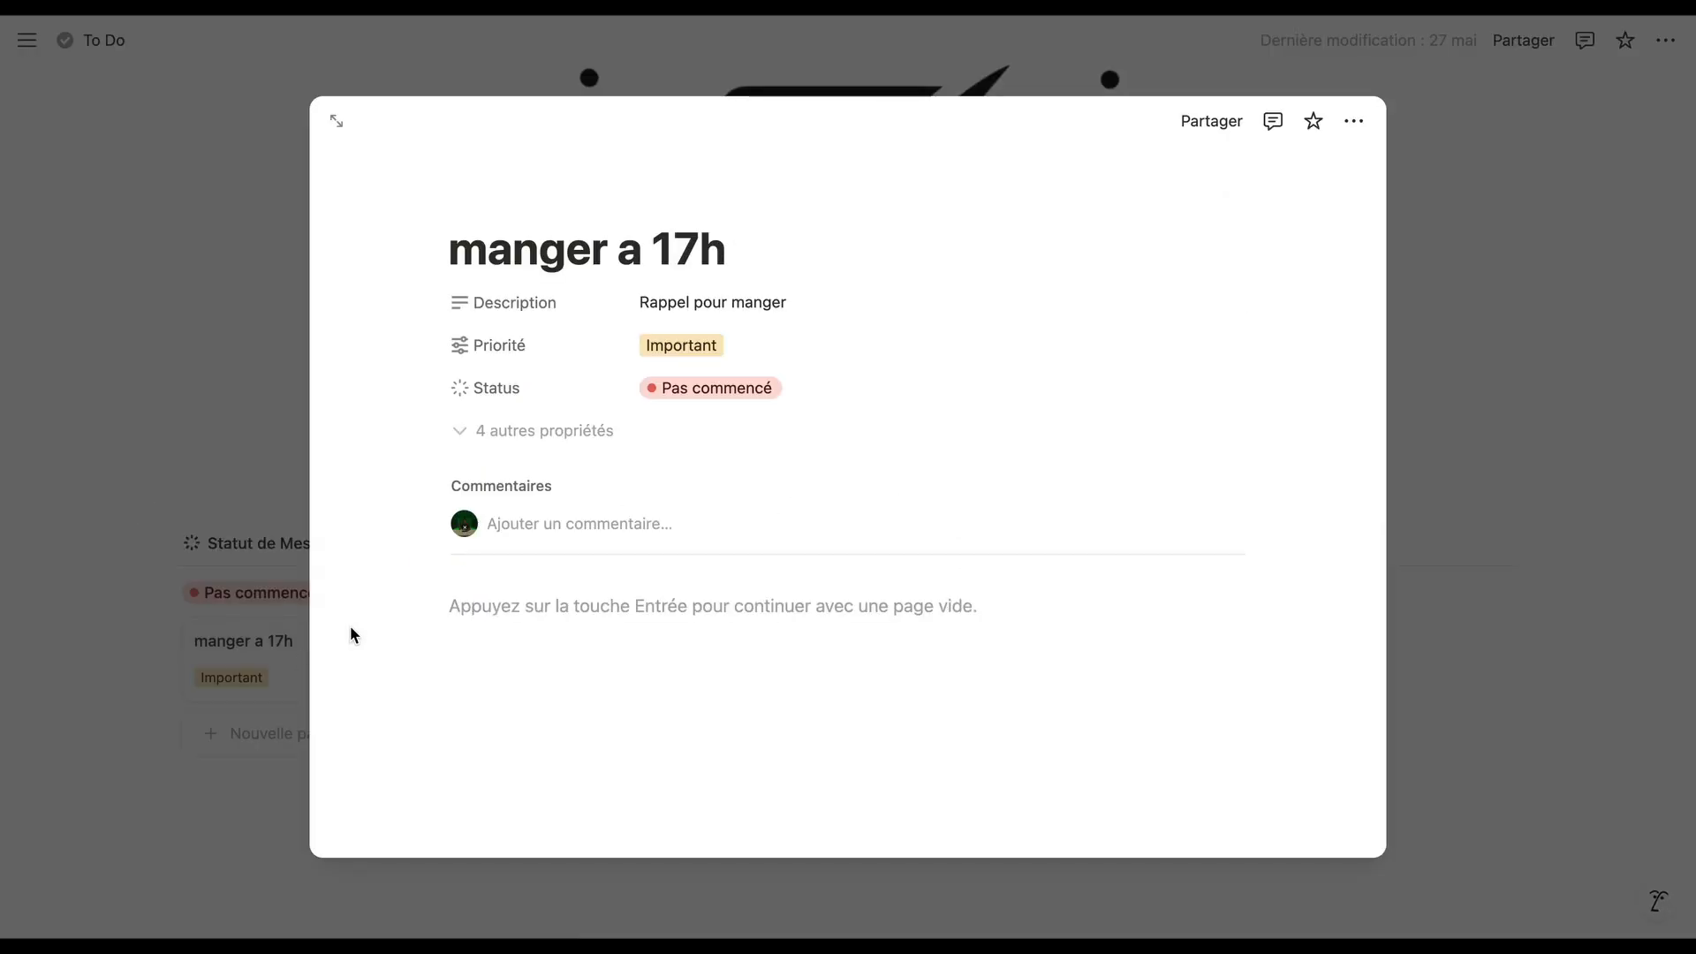
pyautogui.click(200, 375)
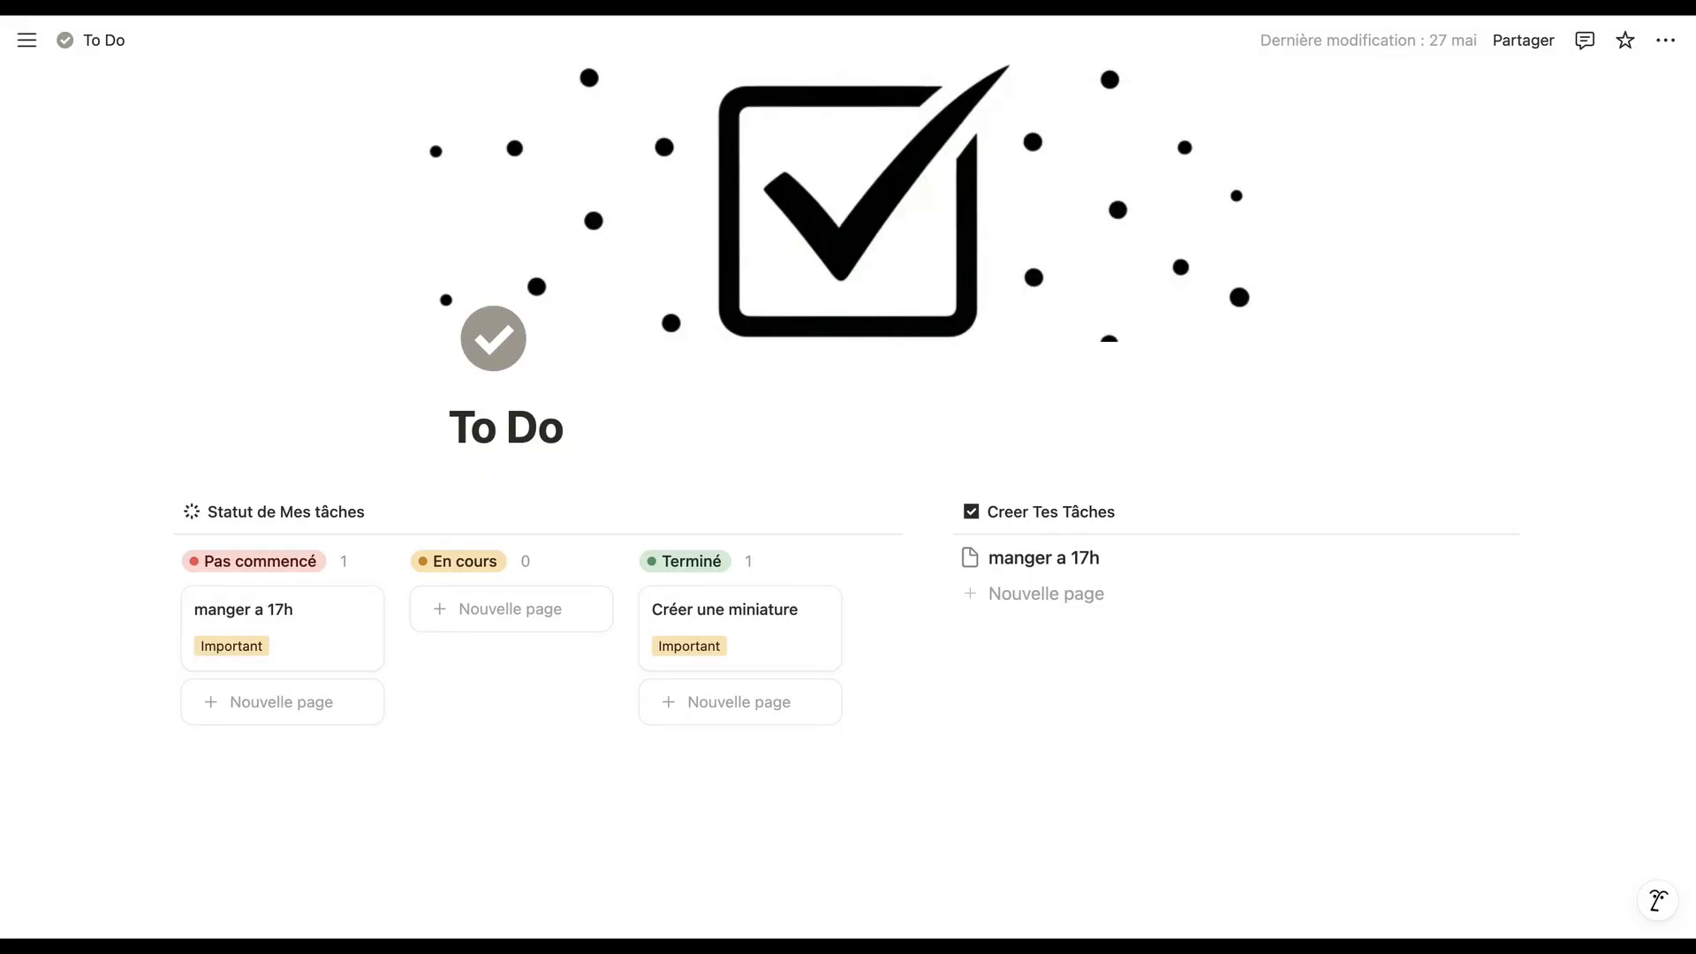
pyautogui.click(258, 661)
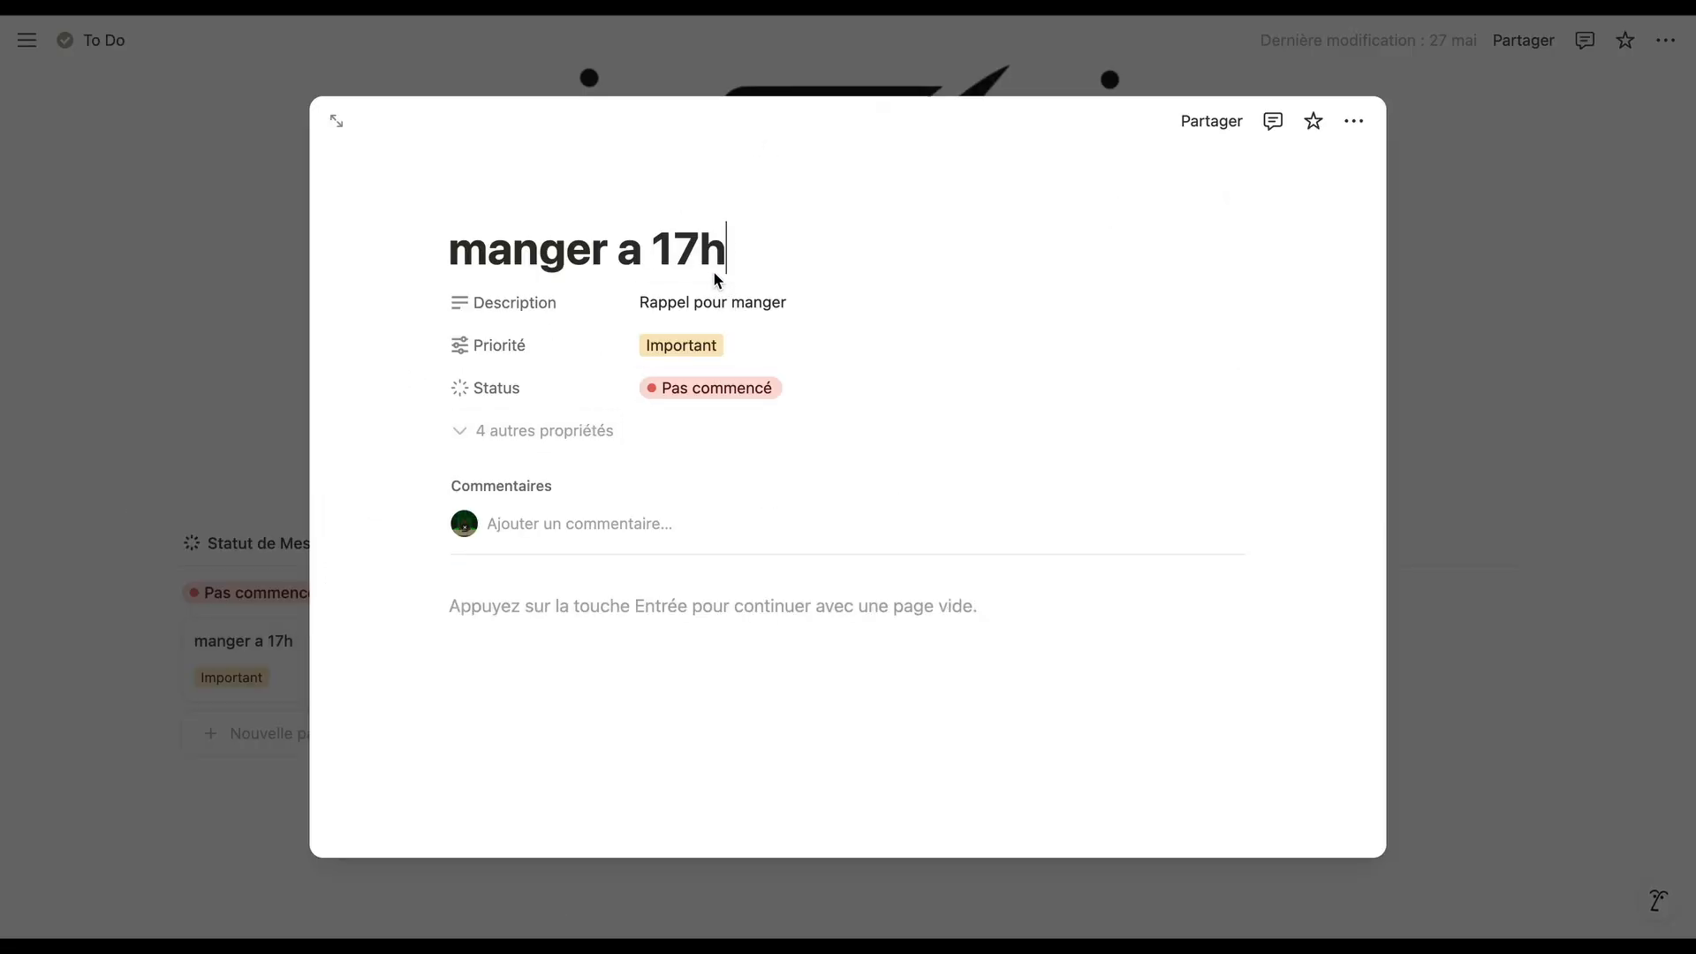
pyautogui.click(591, 432)
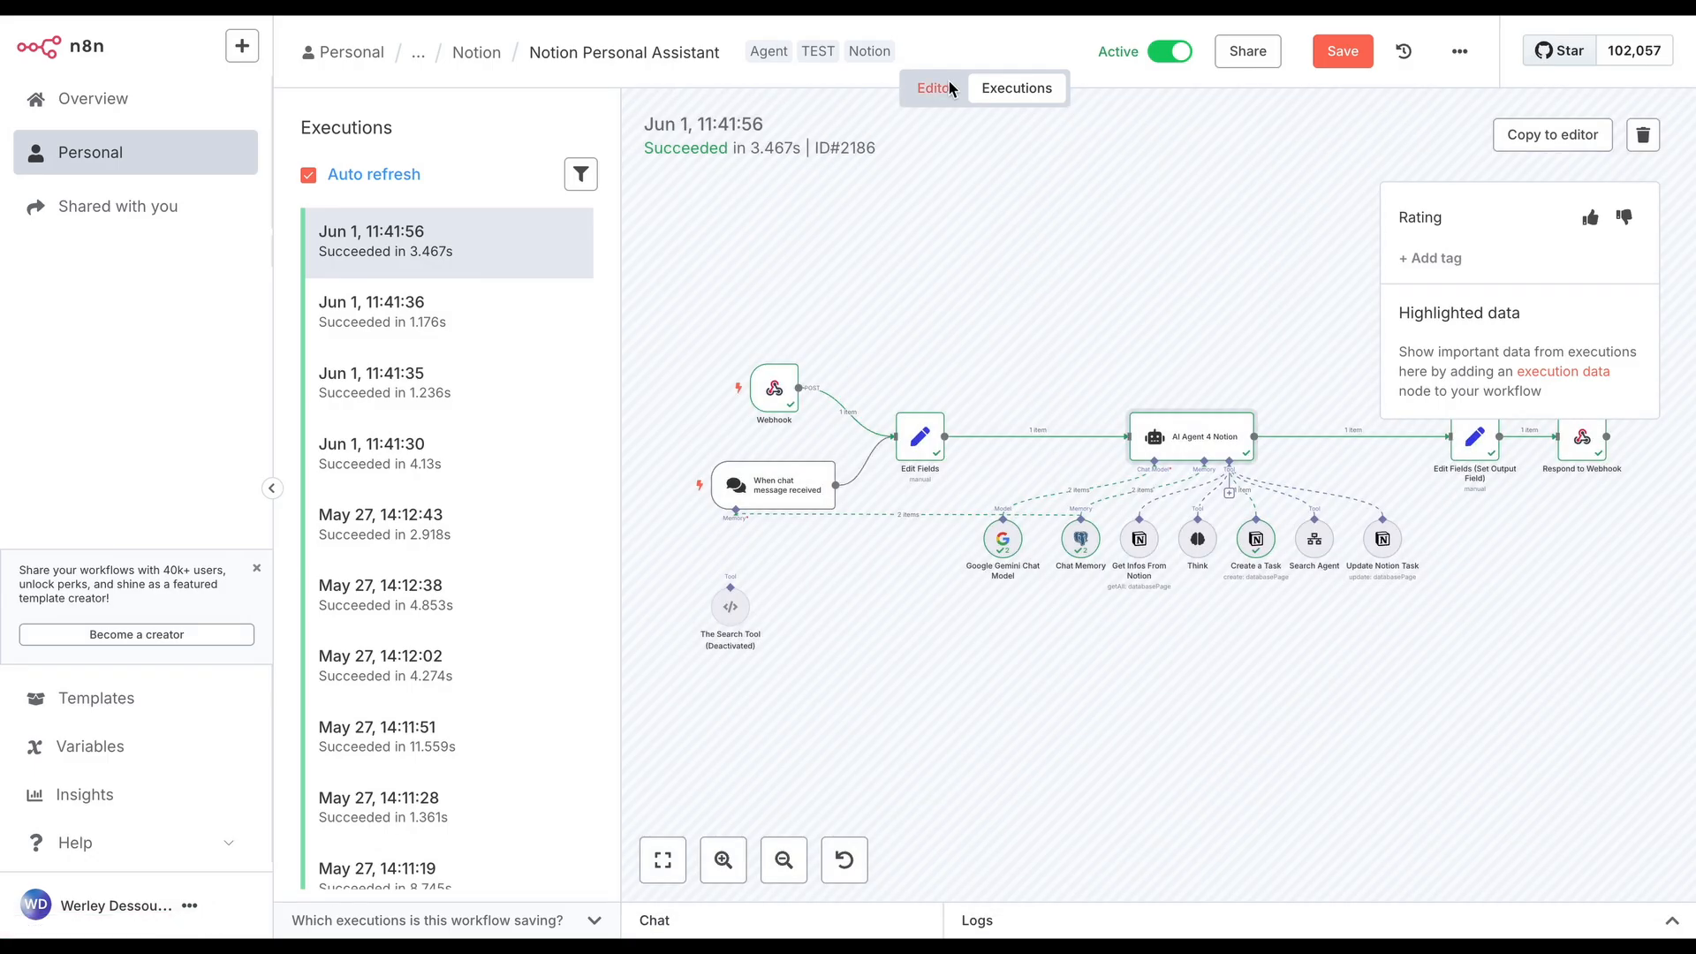
# Switch back to n8n, save the Notion Personal Assistant workflow in the editor and download it as a file
pyautogui.click(943, 87)
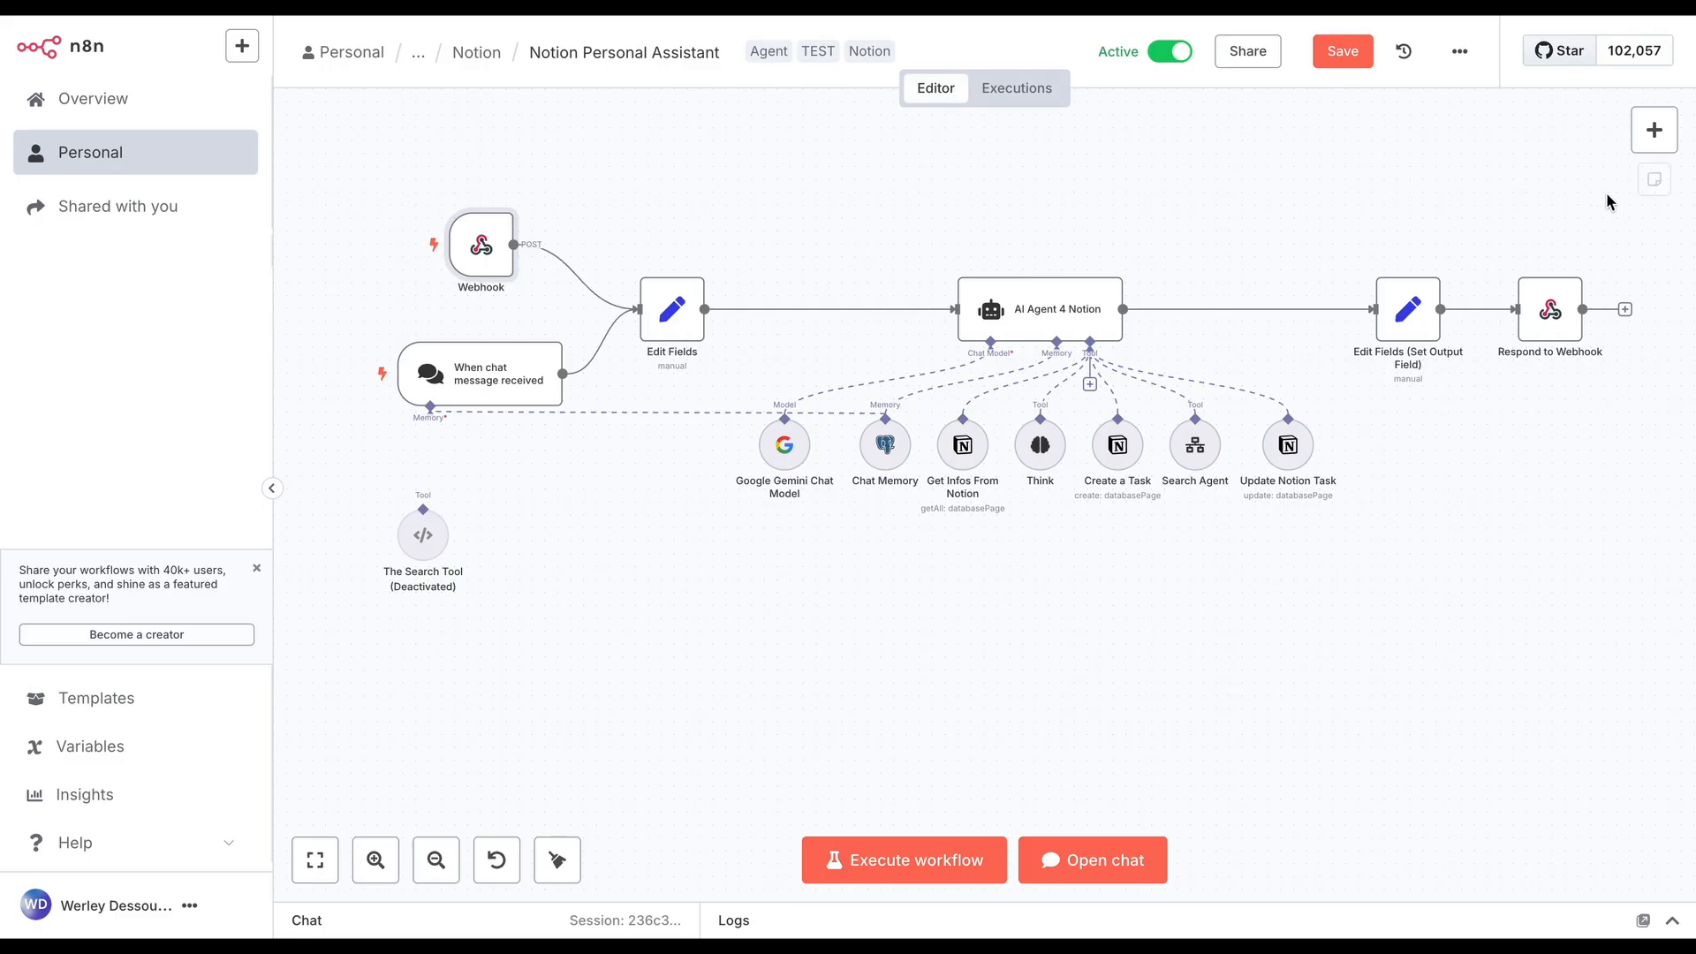
pyautogui.scroll(1, 1555, 189)
pyautogui.hscroll(1, 1555, 189)
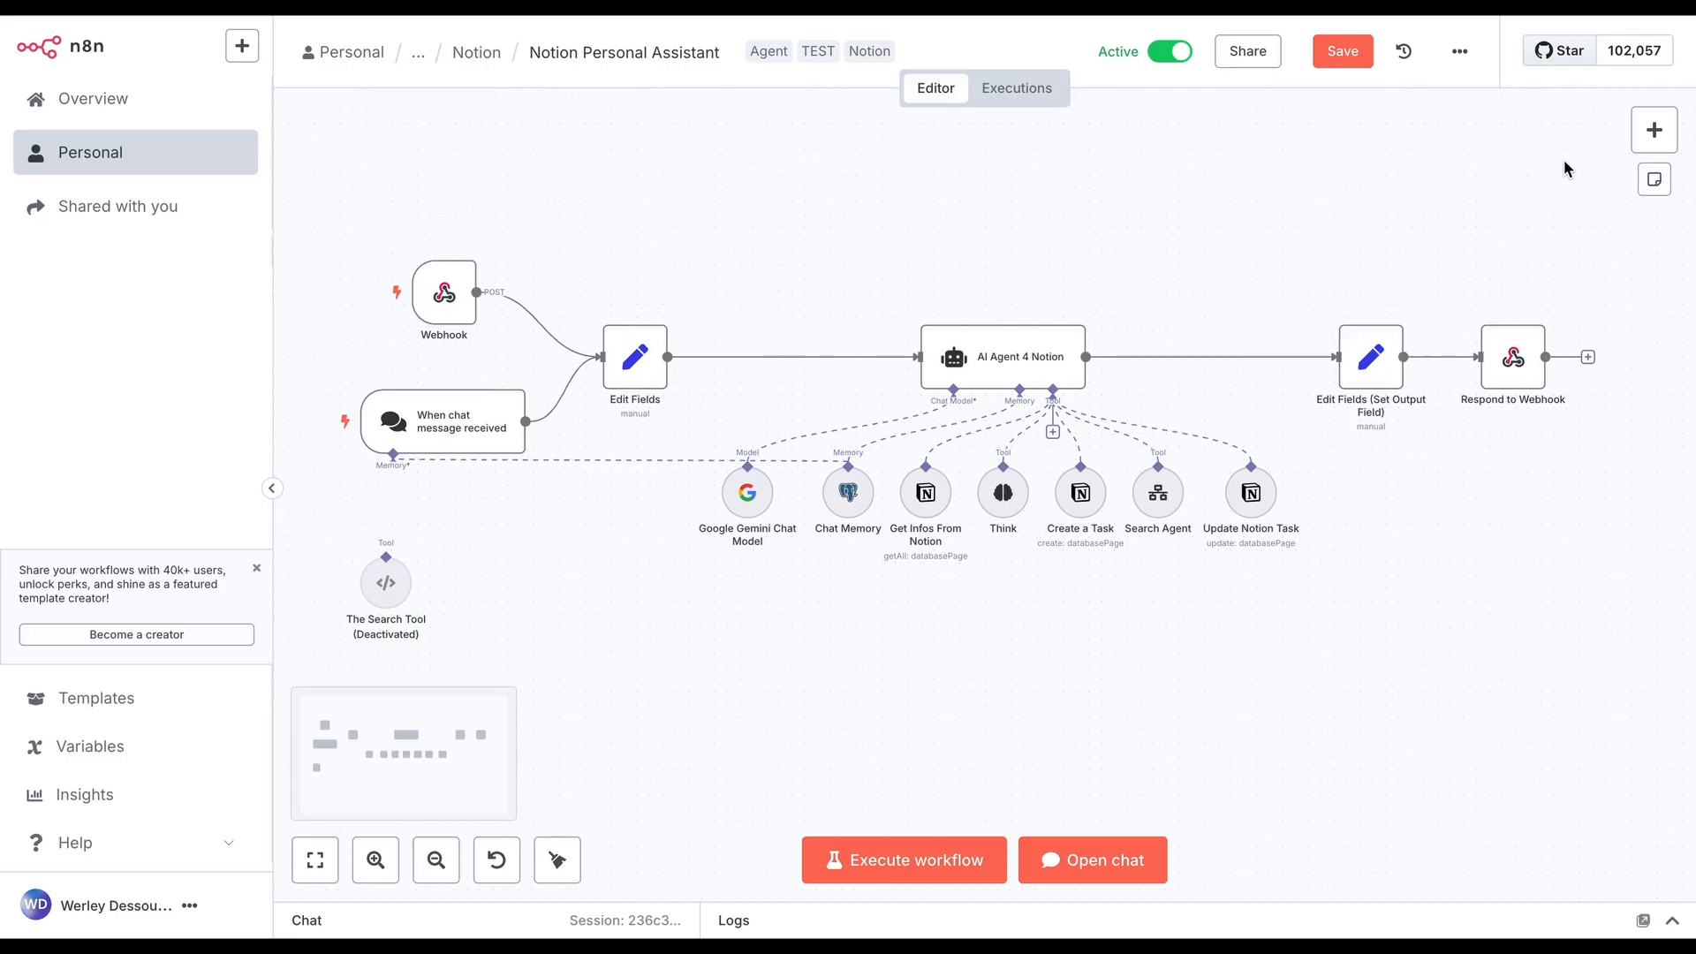
pyautogui.click(1341, 50)
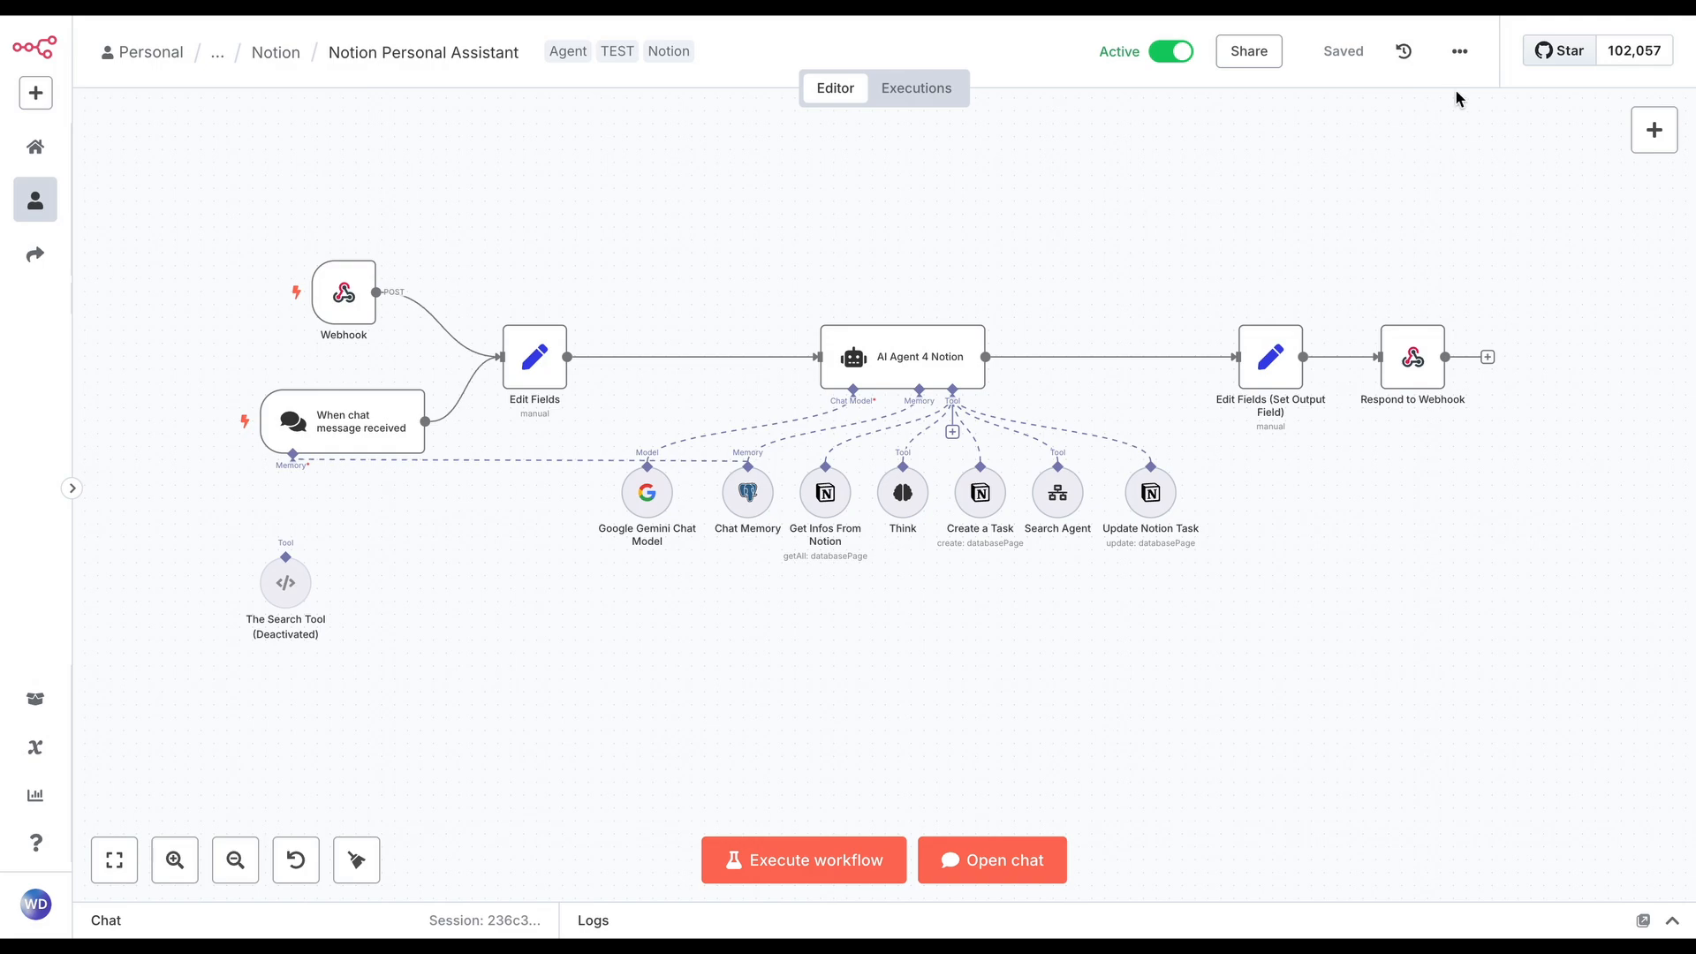
pyautogui.click(1461, 62)
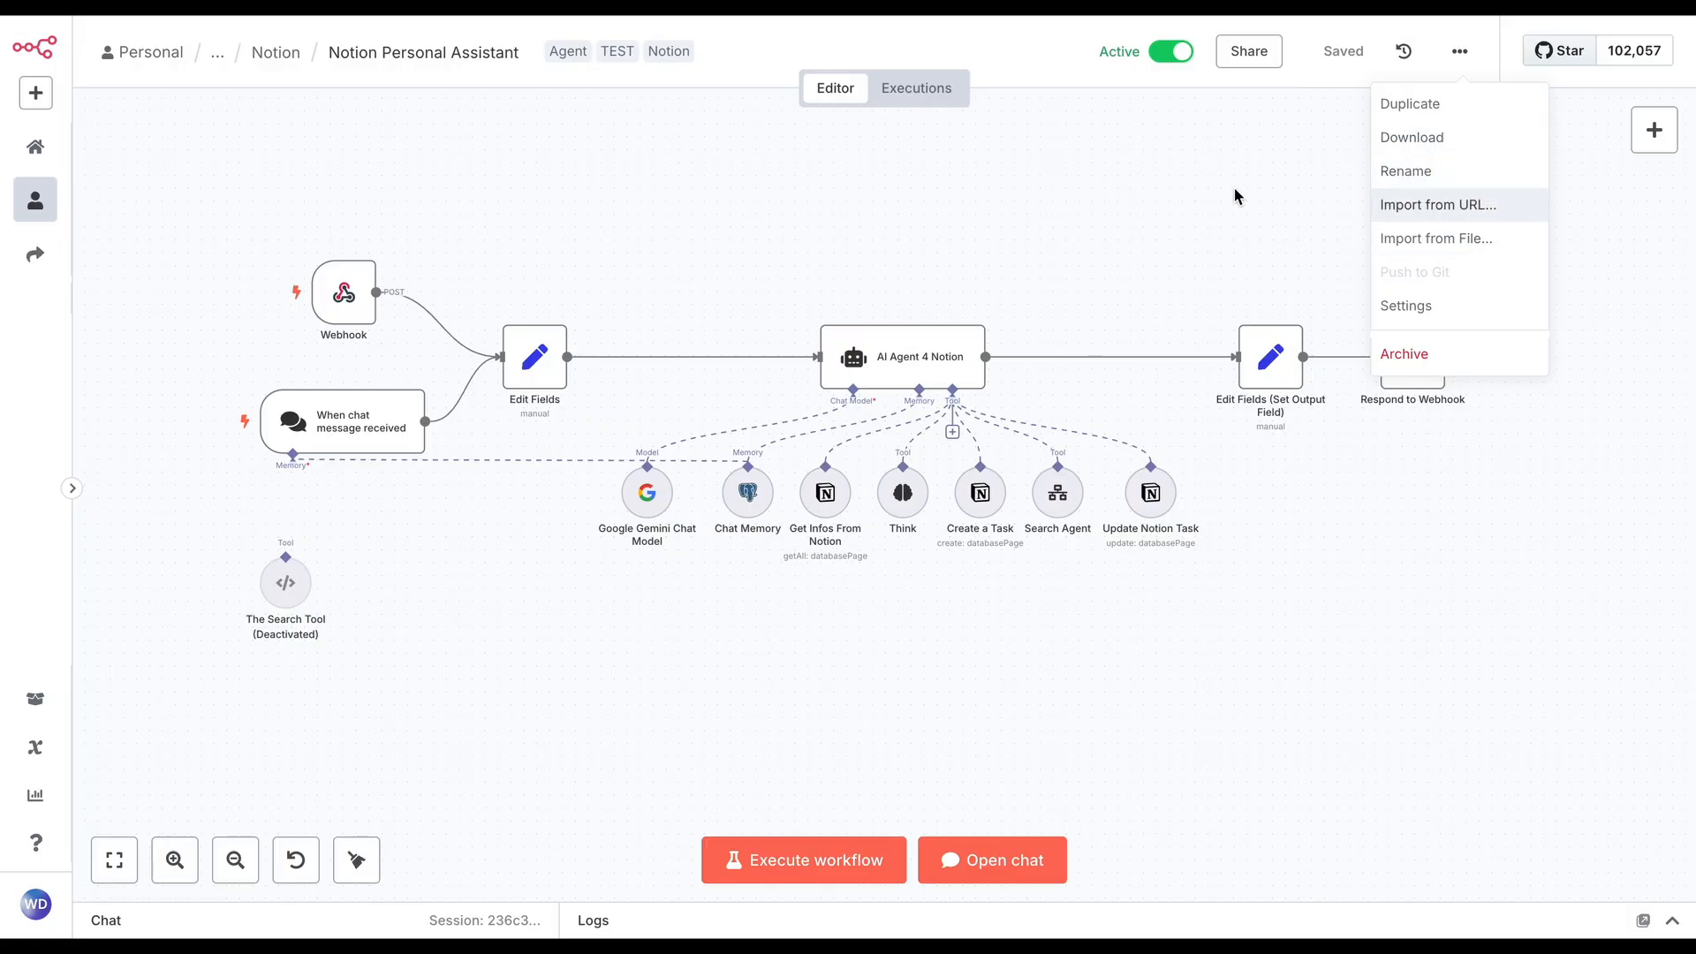
pyautogui.click(1421, 155)
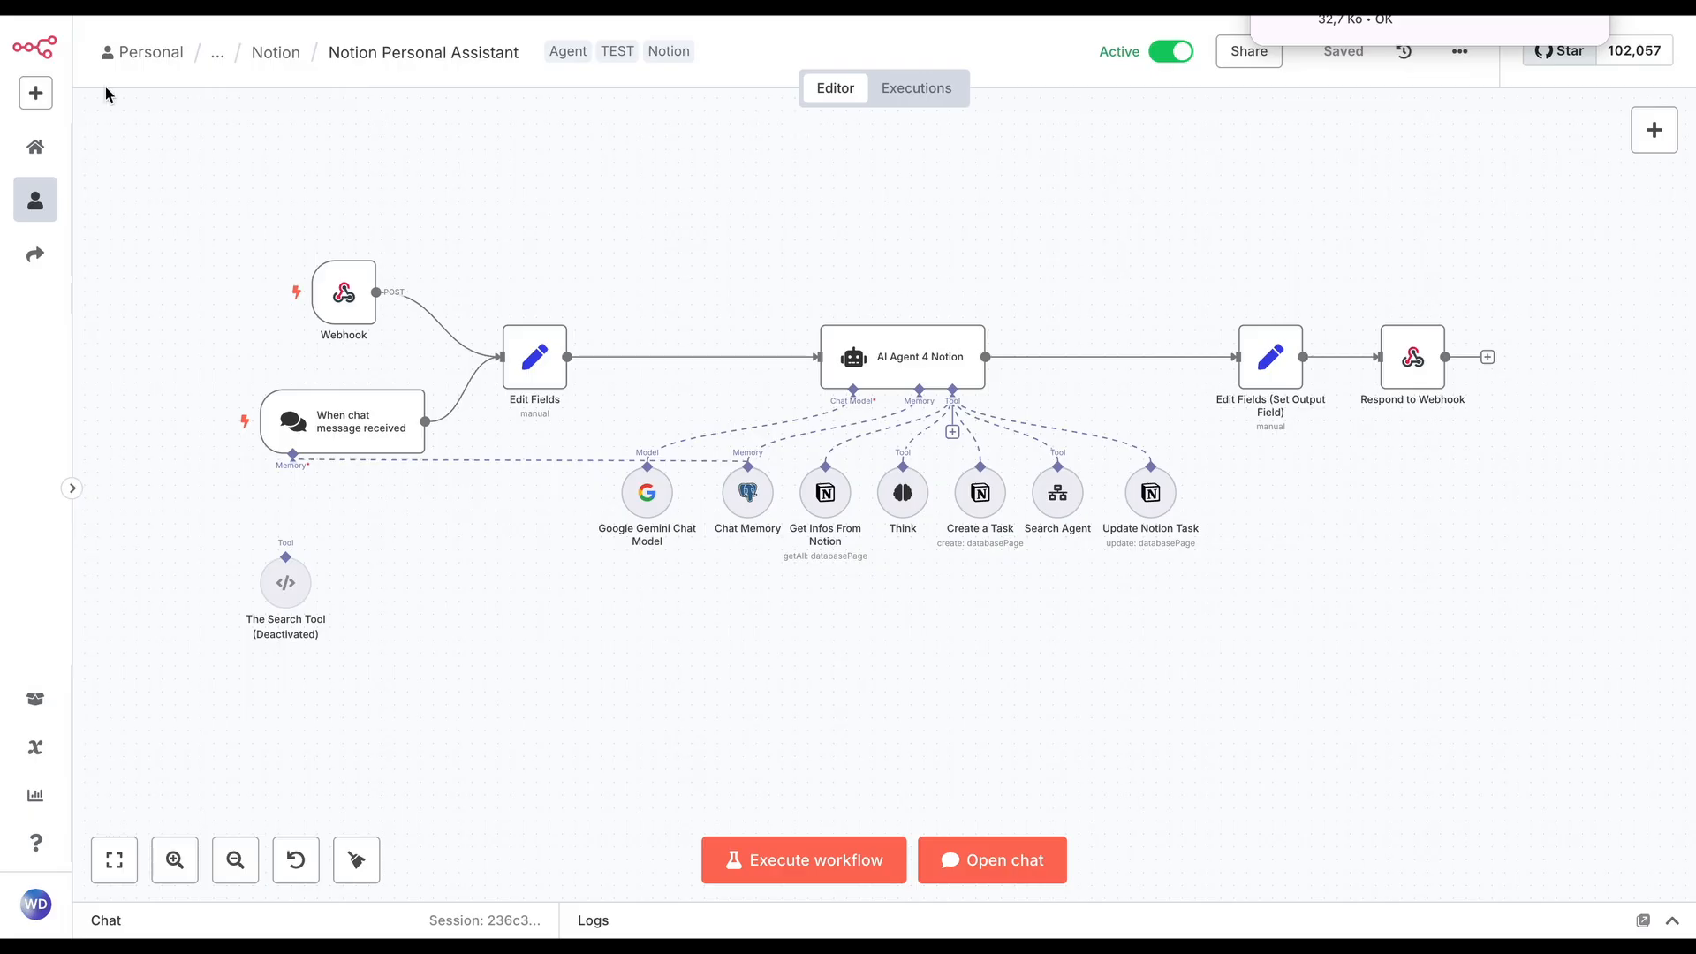
# Create a new workflow in the Personal project and import the downloaded workflow file from the downloads folder
pyautogui.click(36, 93)
pyautogui.click(130, 146)
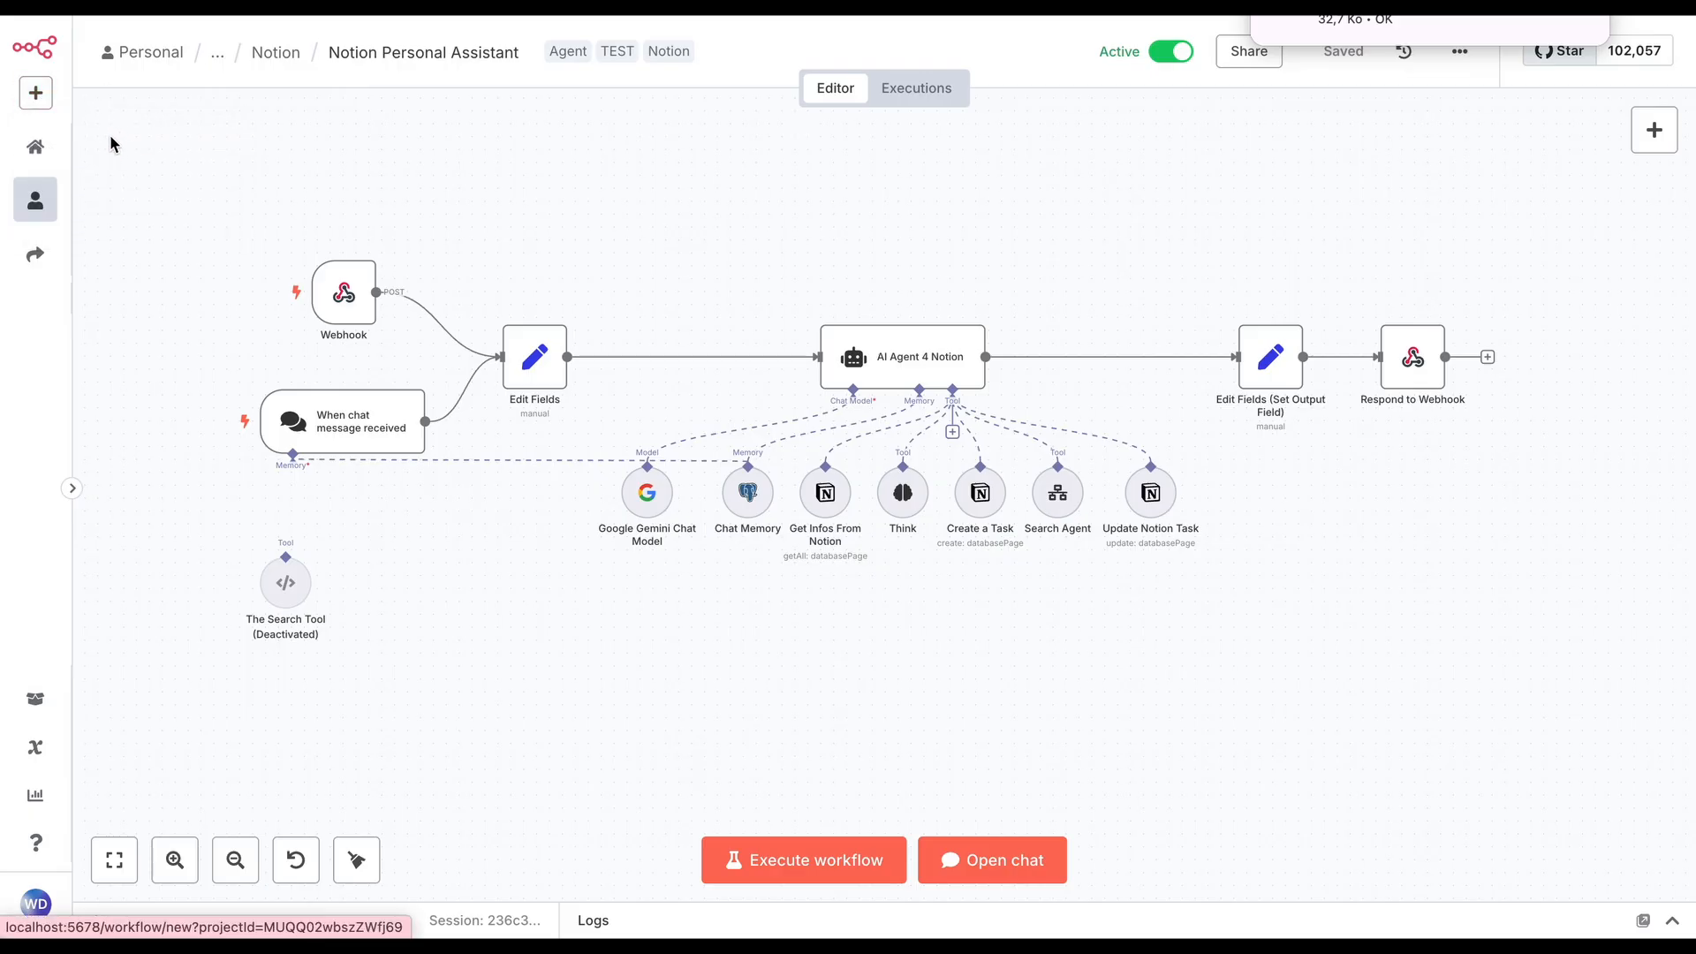
pyautogui.click(1460, 53)
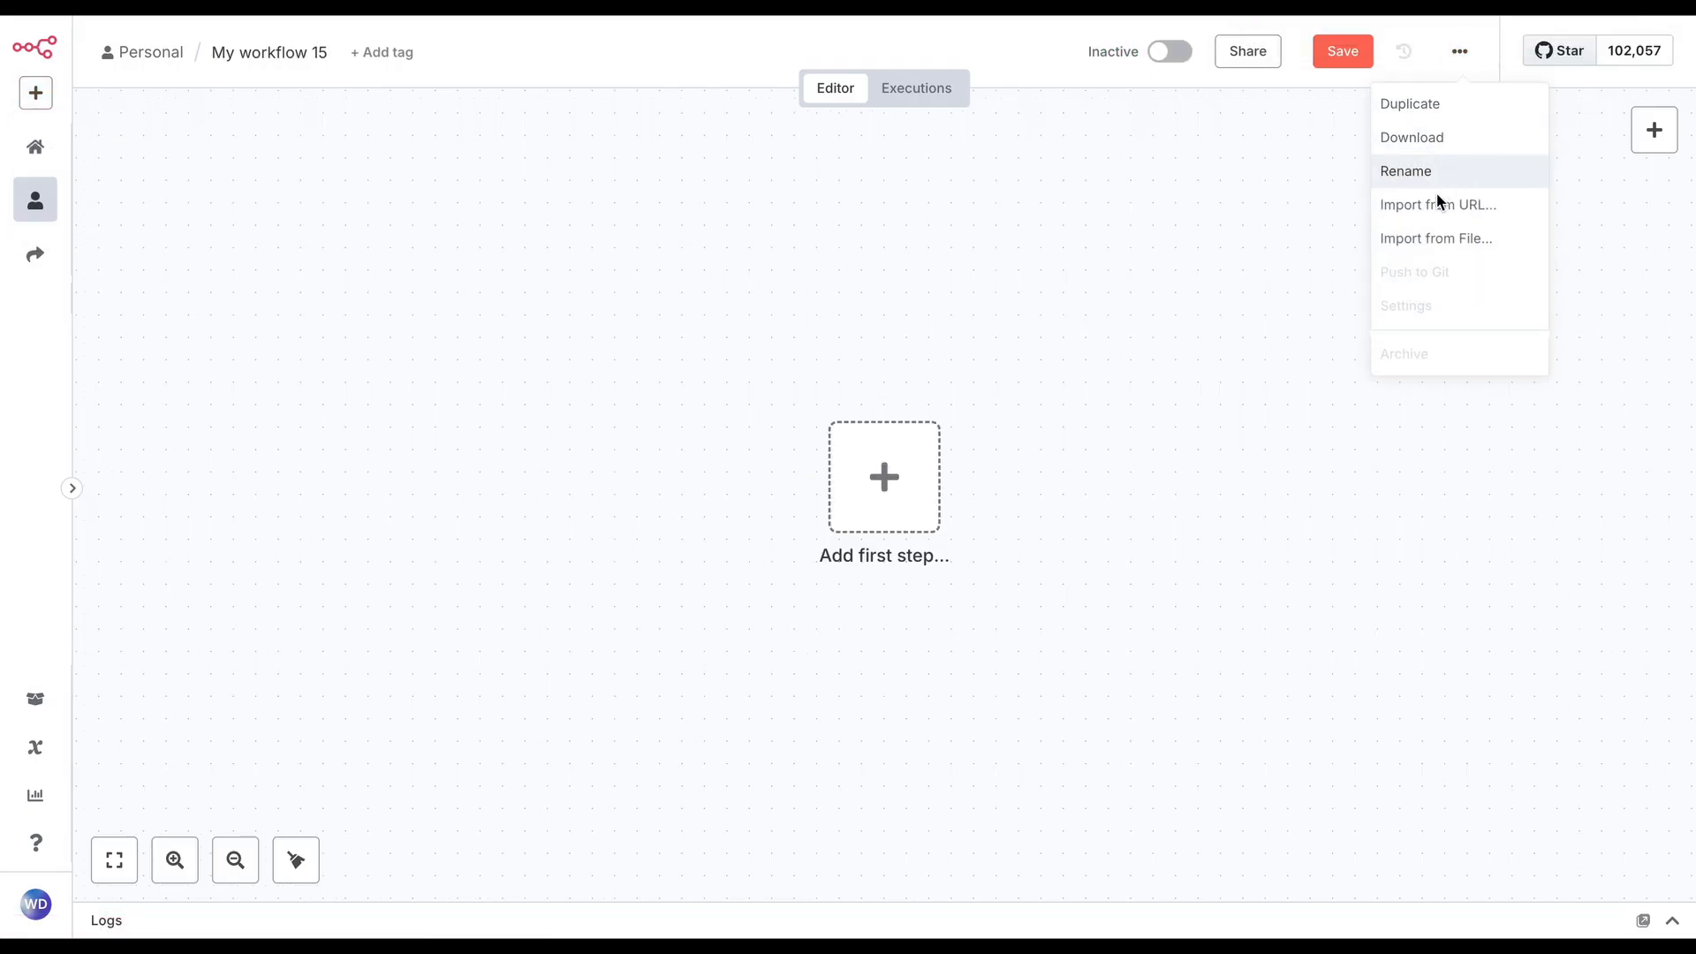
pyautogui.click(1436, 237)
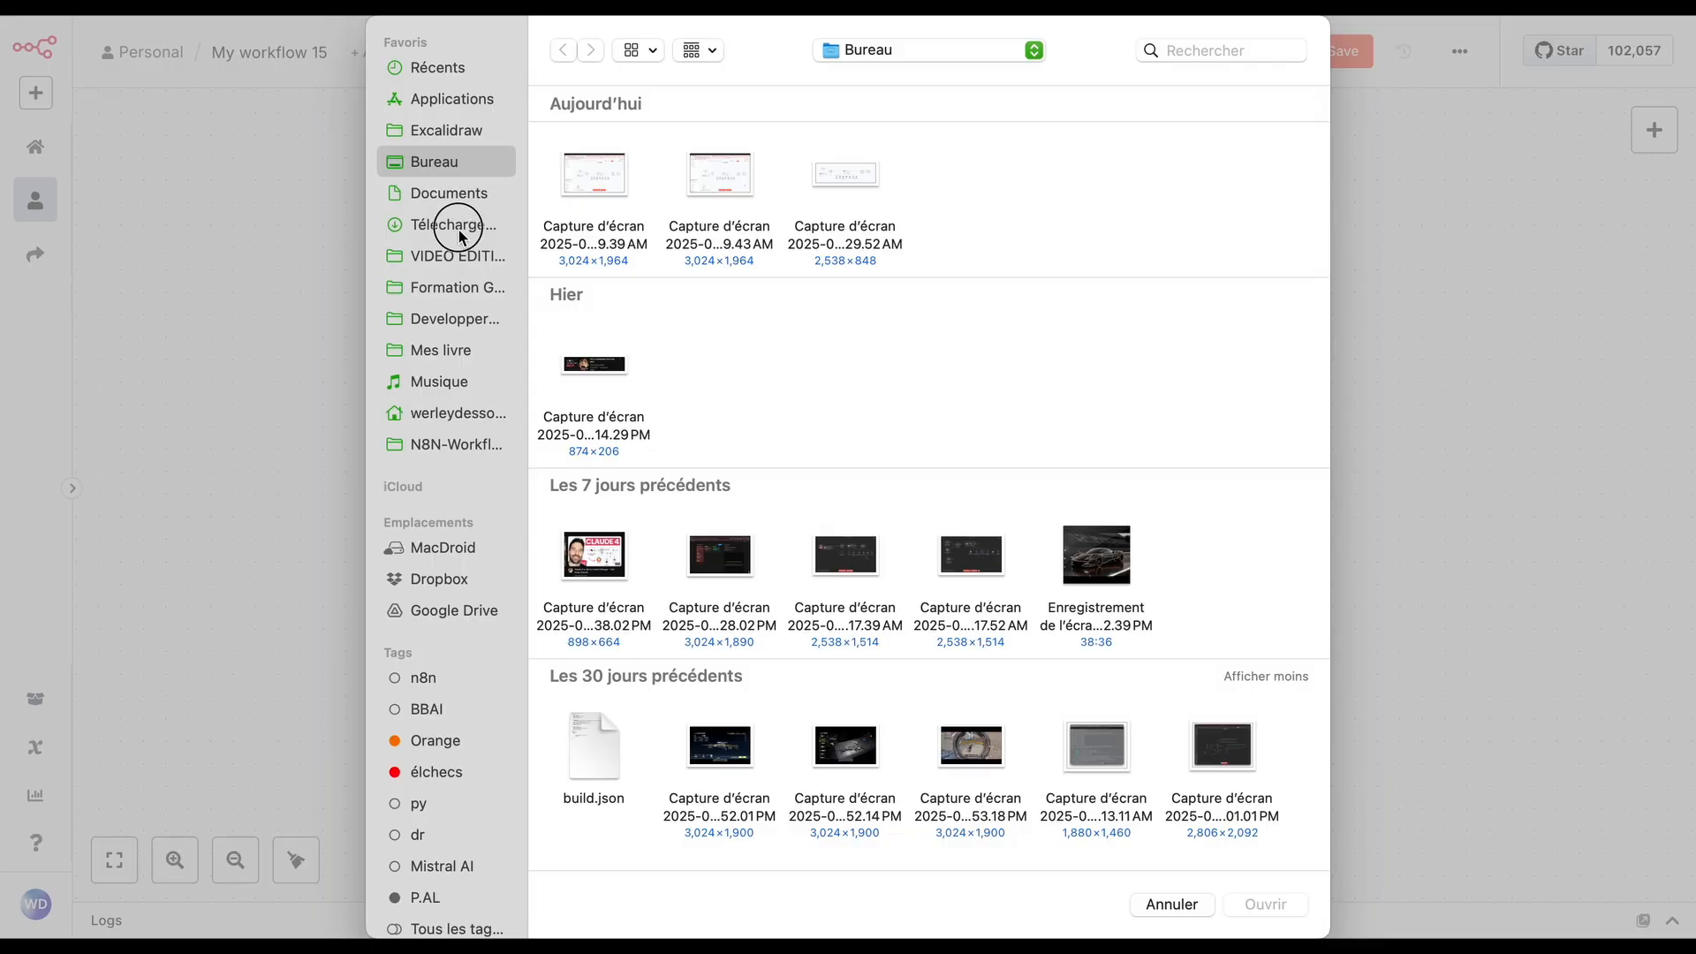
pyautogui.click(458, 228)
pyautogui.doubleClick(602, 189)
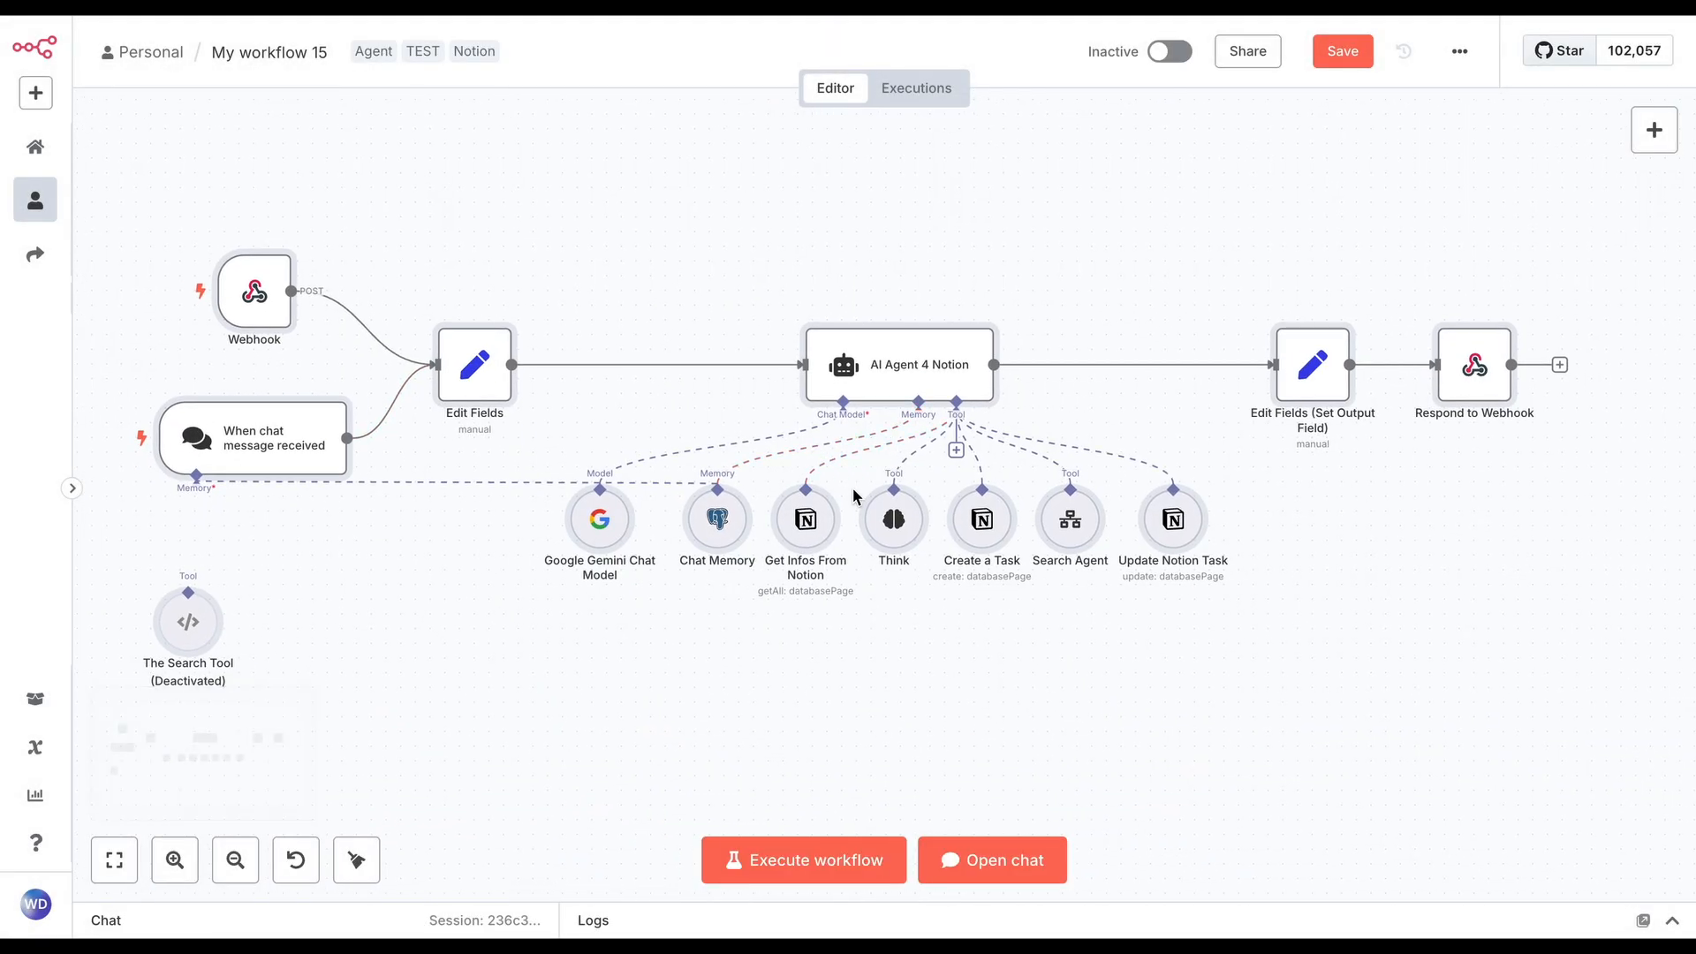
pyautogui.click(892, 281)
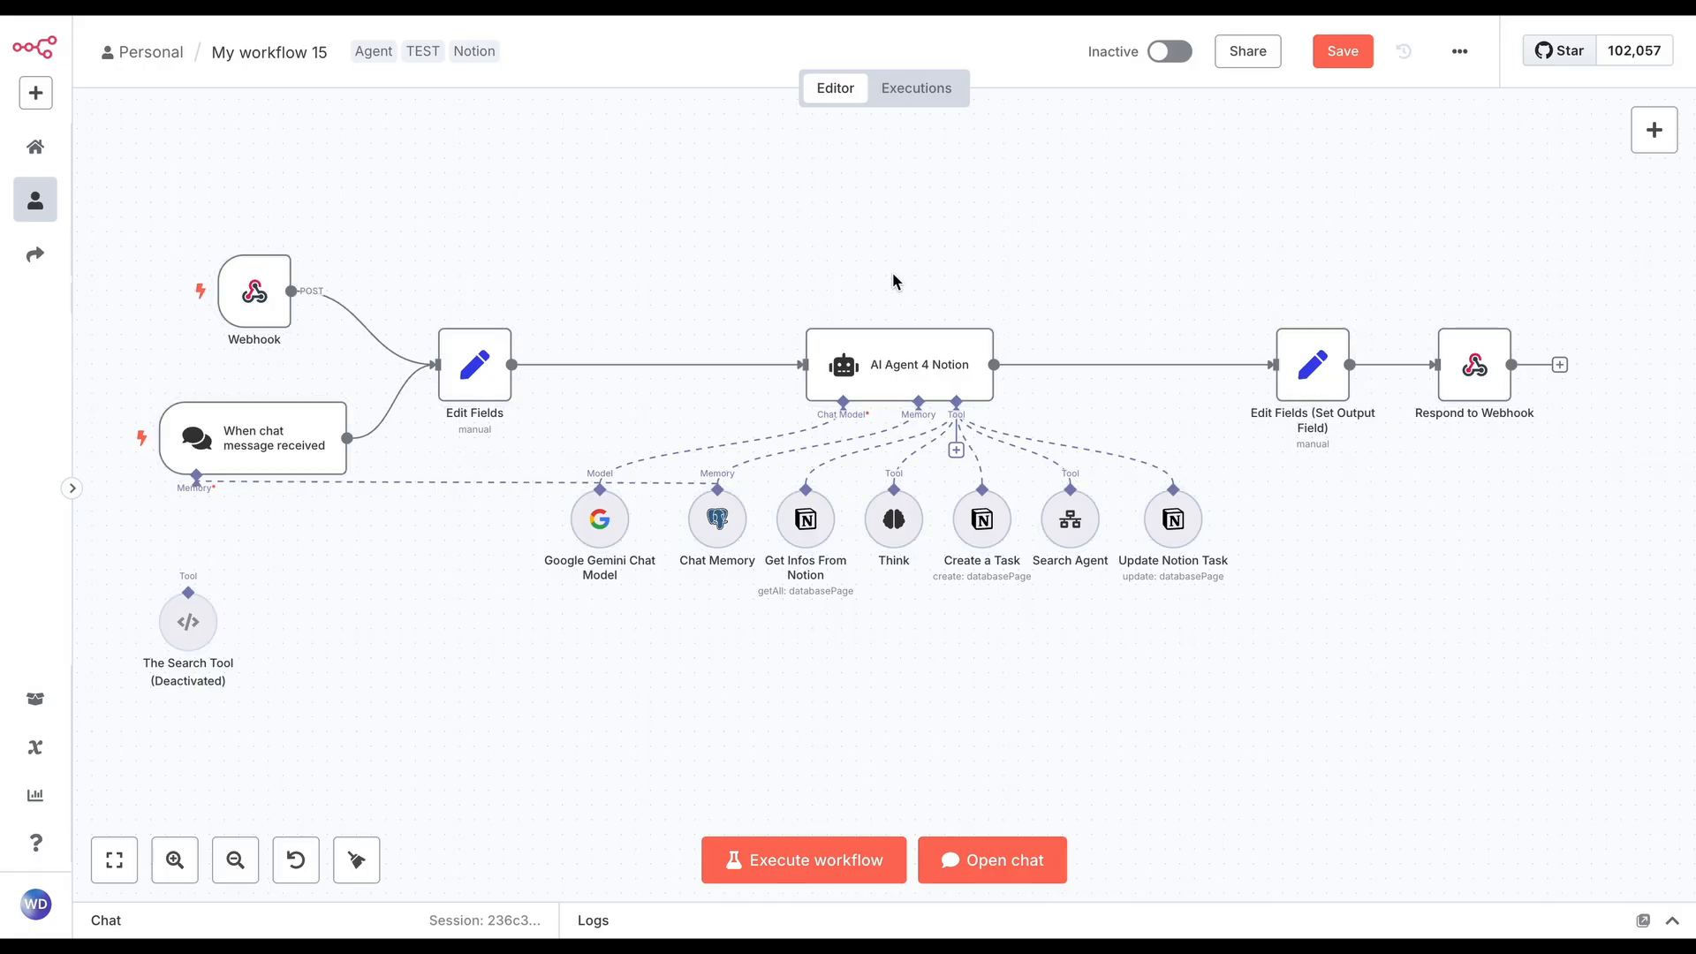
# Delete the Webhook trigger and arrange the chat trigger and Edit Fields nodes in line with AI Agent 4 Notion
pyautogui.hscroll(-2, 892, 281)
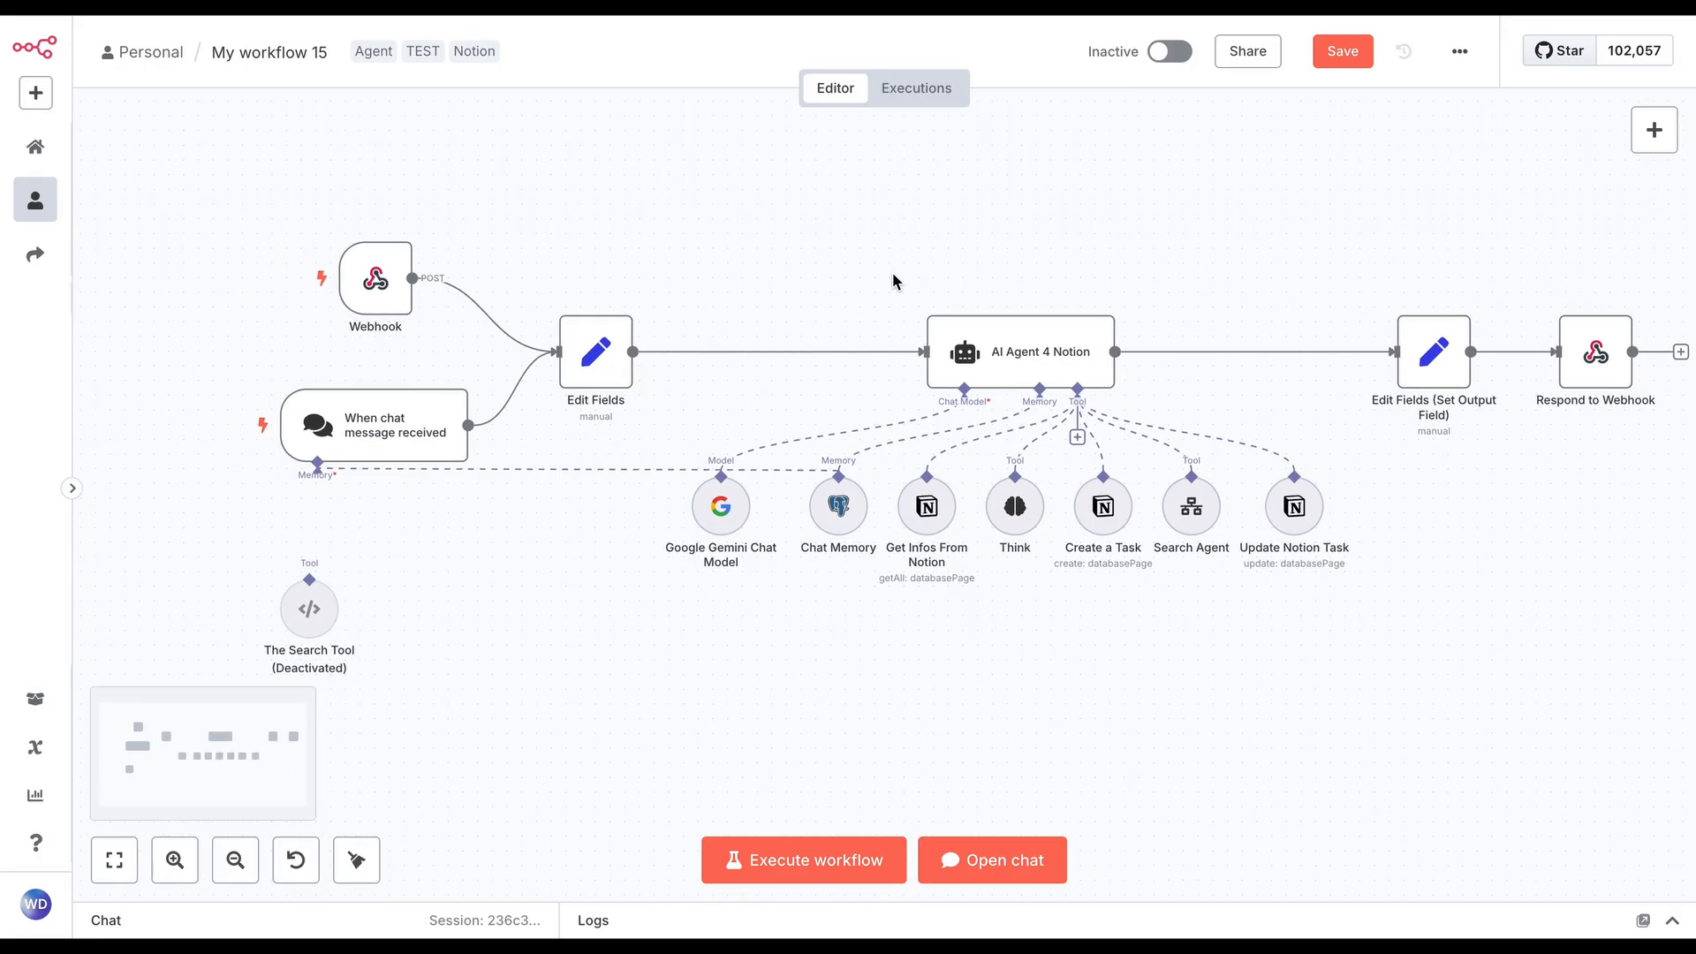
pyautogui.click(400, 298)
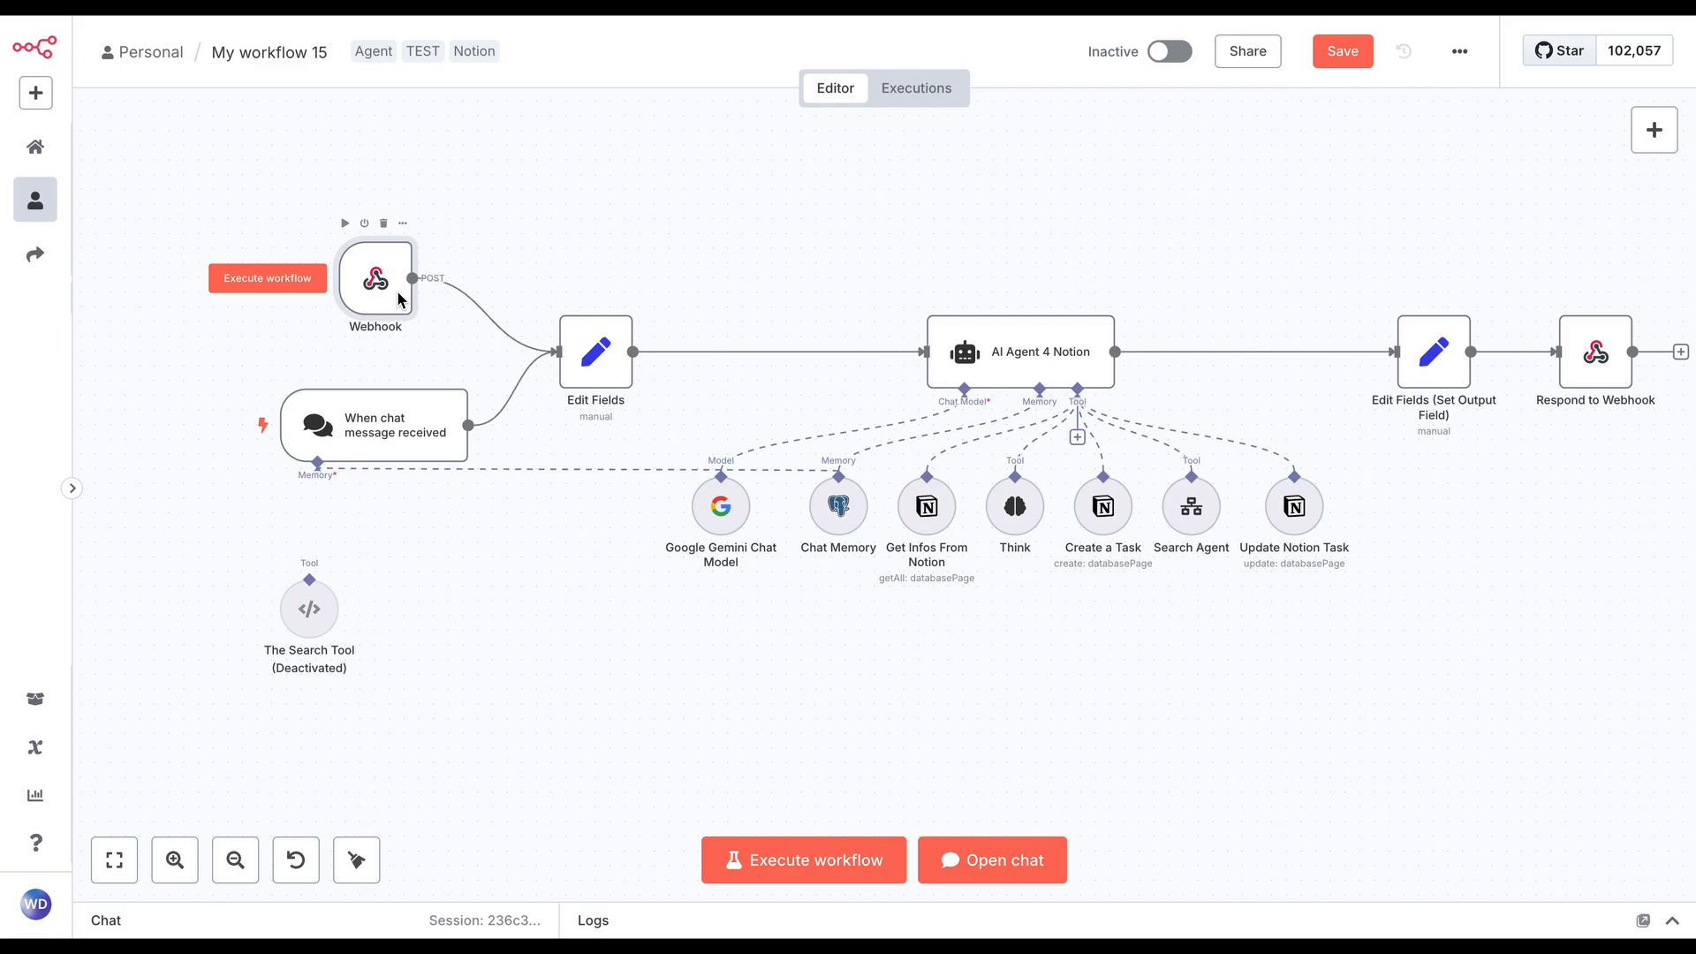
pyautogui.press('Delete')
pyautogui.moveTo(409, 436); pyautogui.dragTo(430, 359)
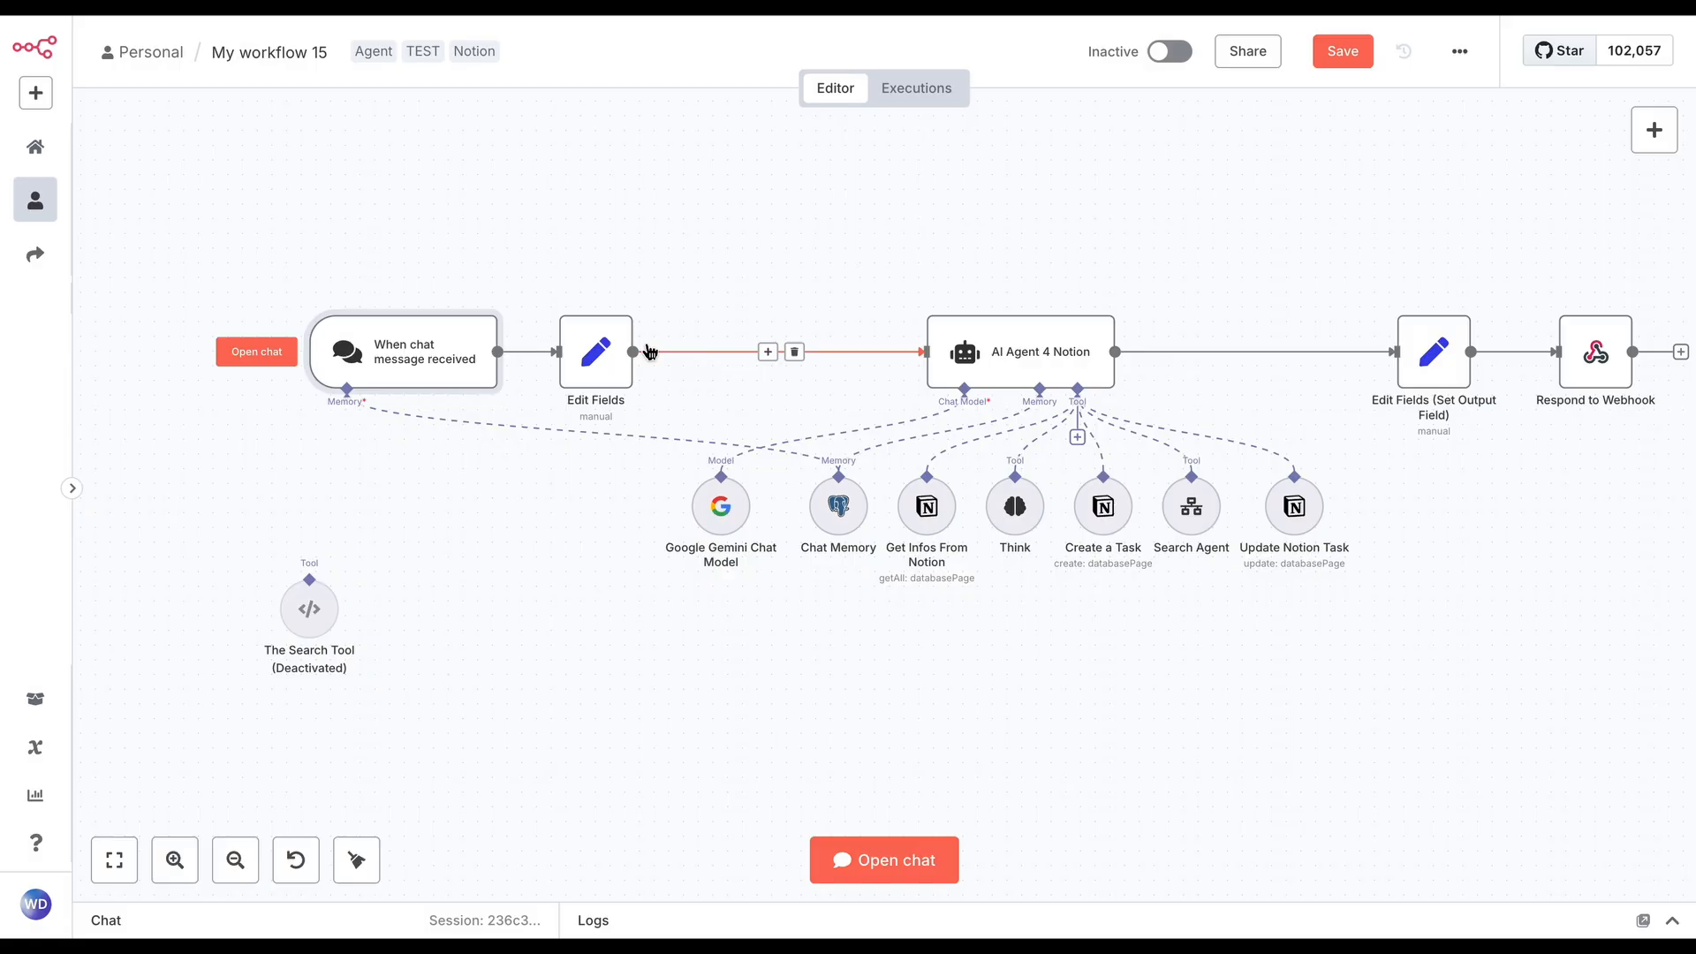
pyautogui.moveTo(623, 367); pyautogui.dragTo(725, 371)
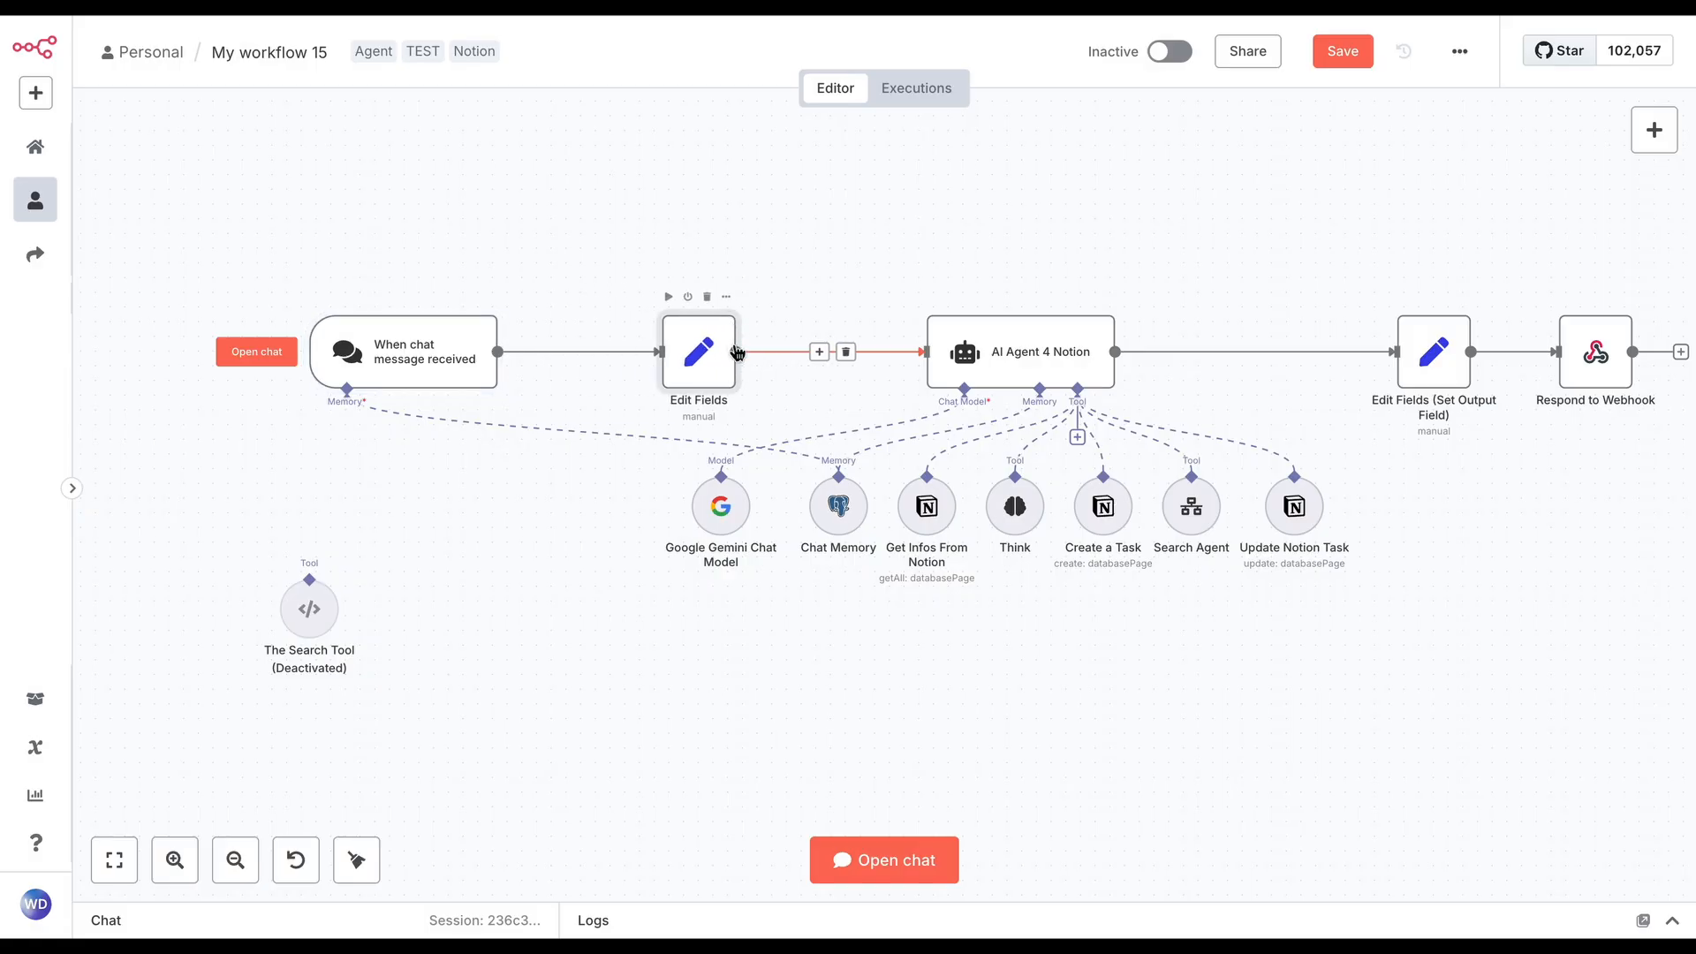
# Review the parameters of the When chat message received trigger and return to the canvas
pyautogui.click(458, 360)
pyautogui.doubleClick(459, 360)
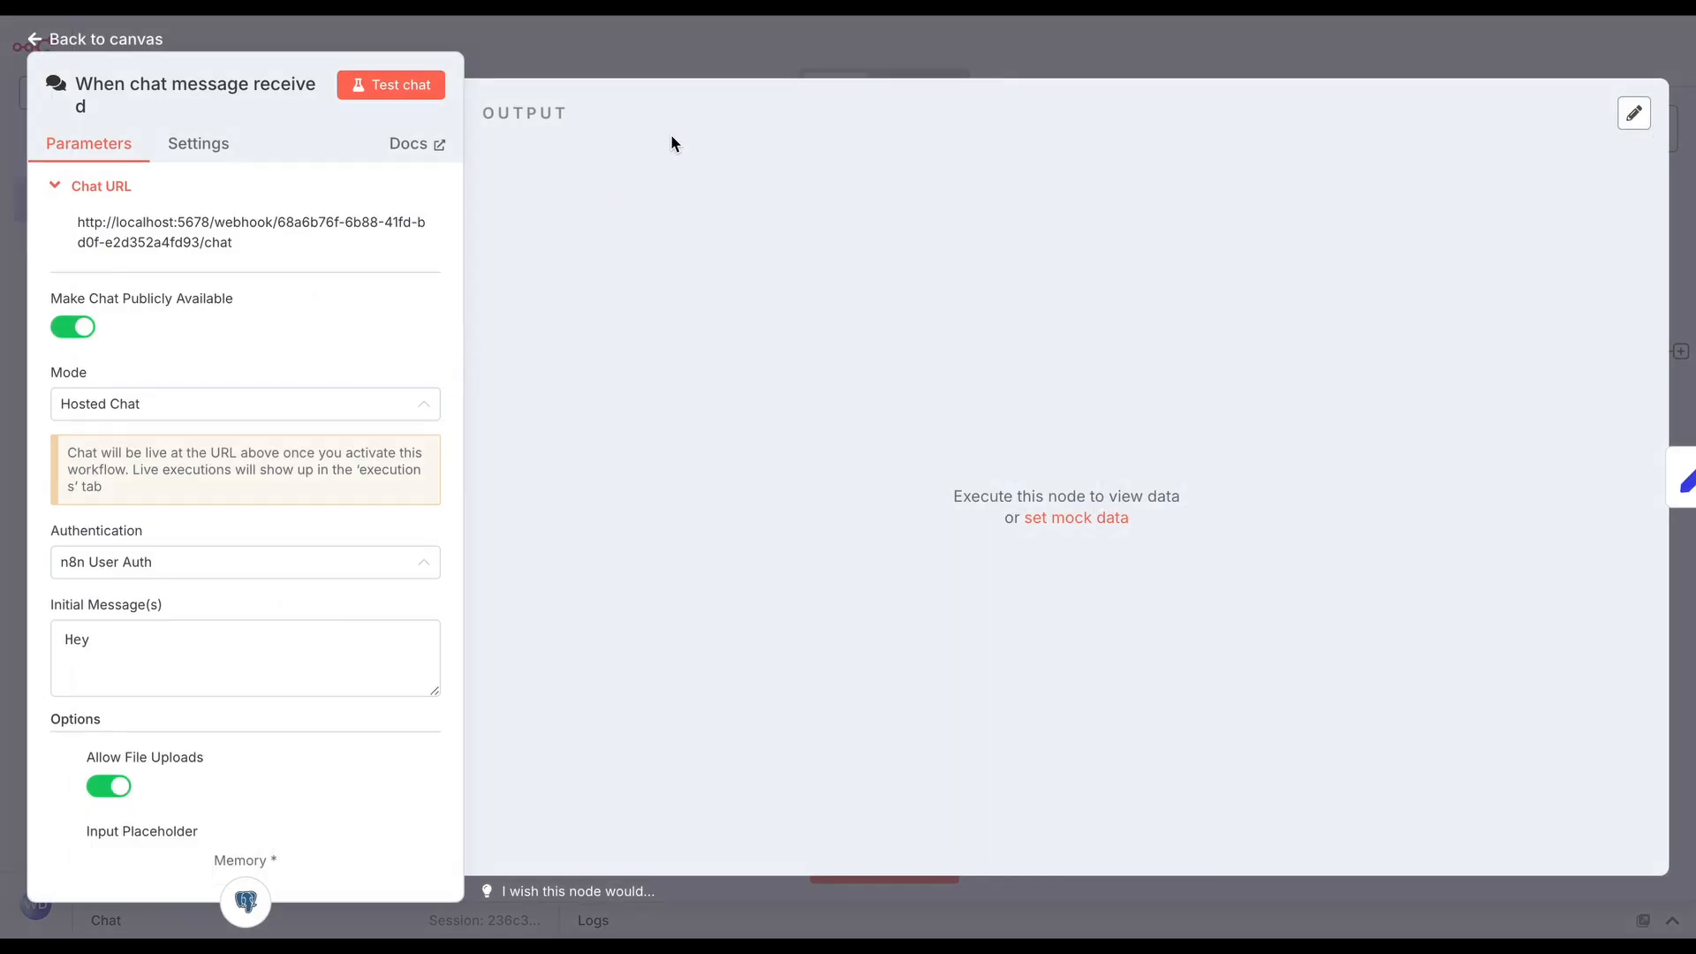
pyautogui.click(729, 45)
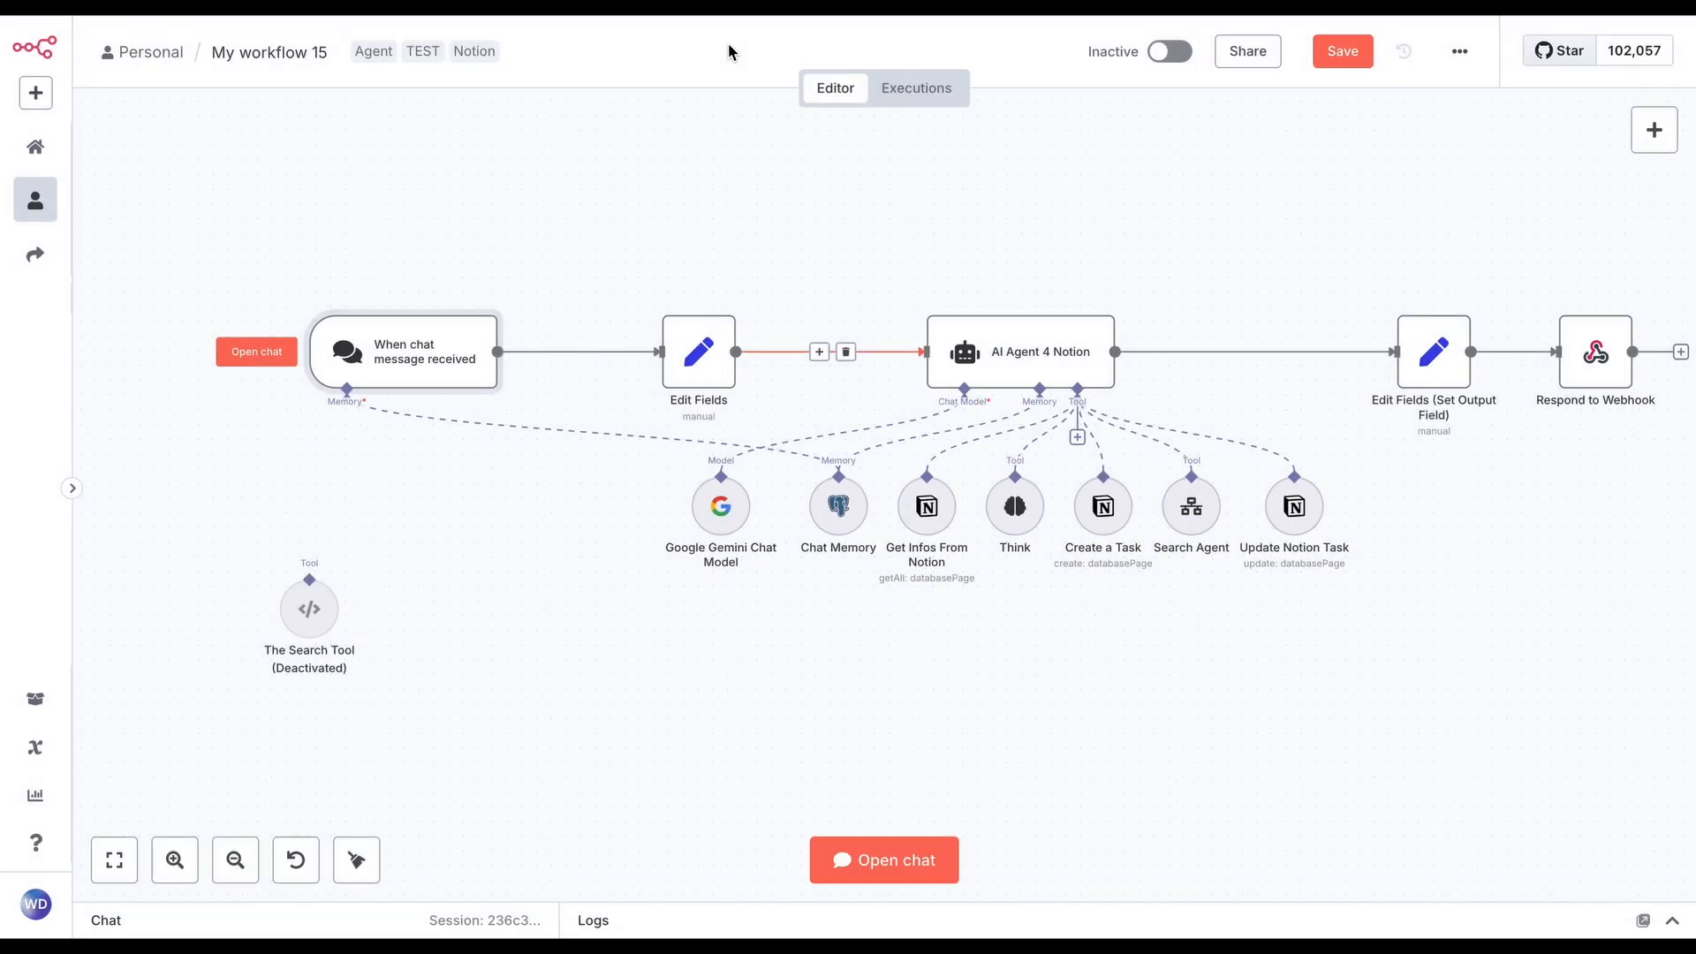
pyautogui.moveTo(1246, 62)
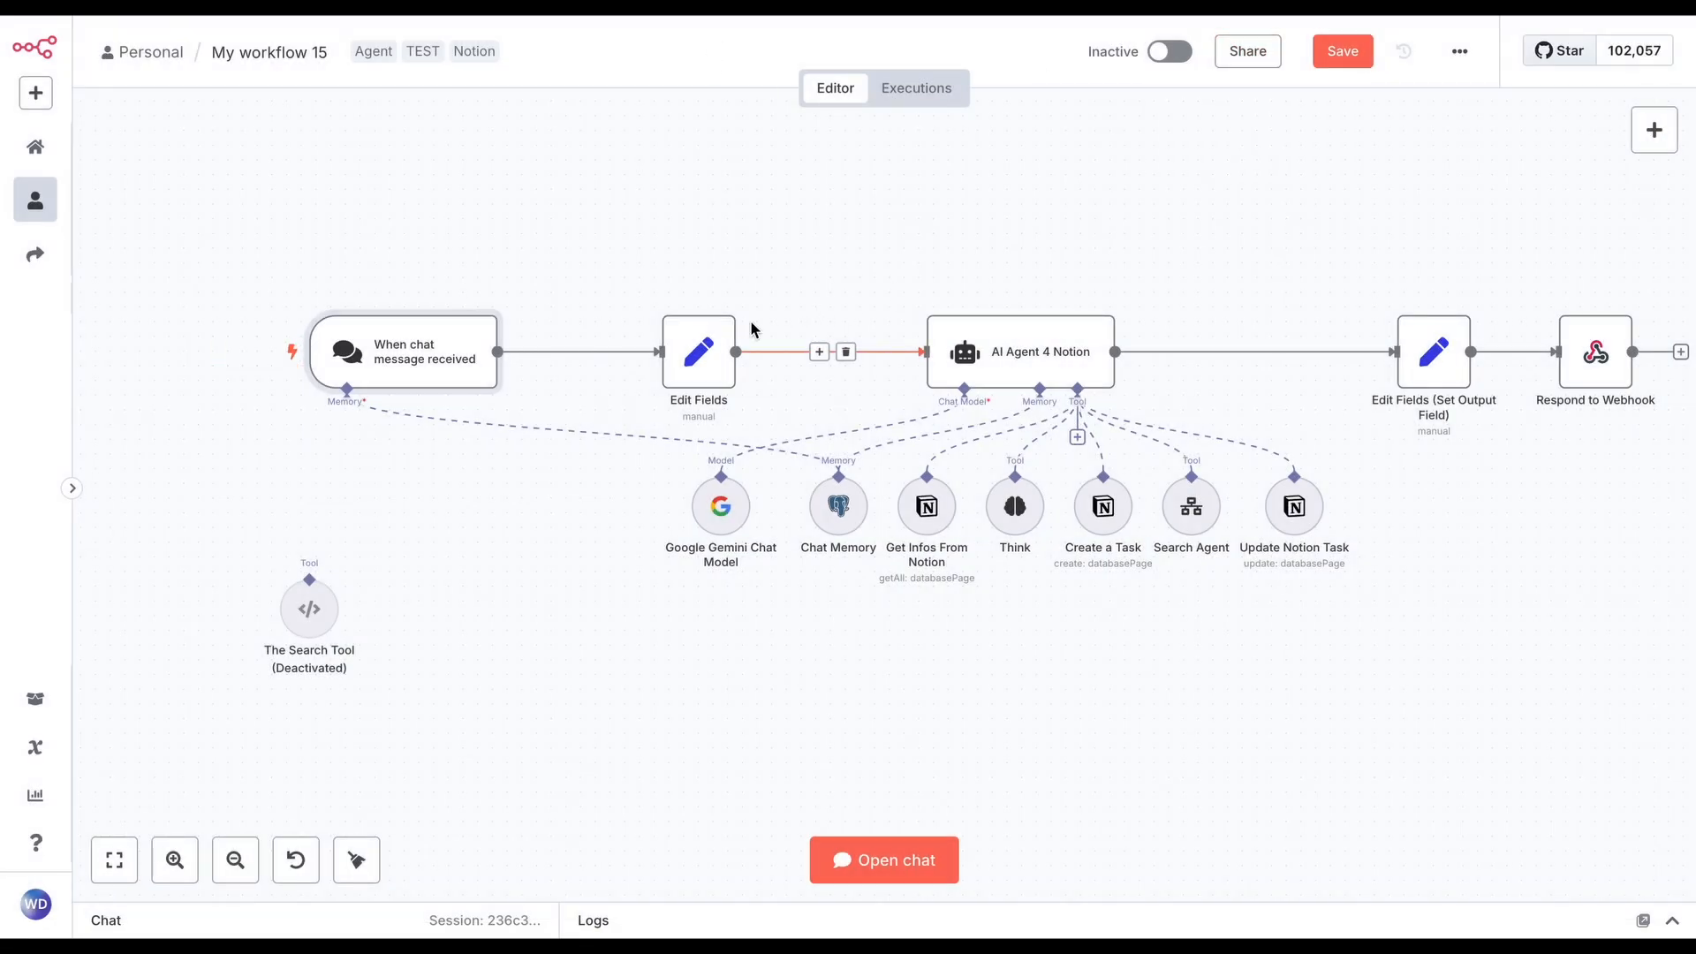
# Check the chat trigger's parameters and look through the trigger types available for adding, including On chat message
pyautogui.doubleClick(462, 355)
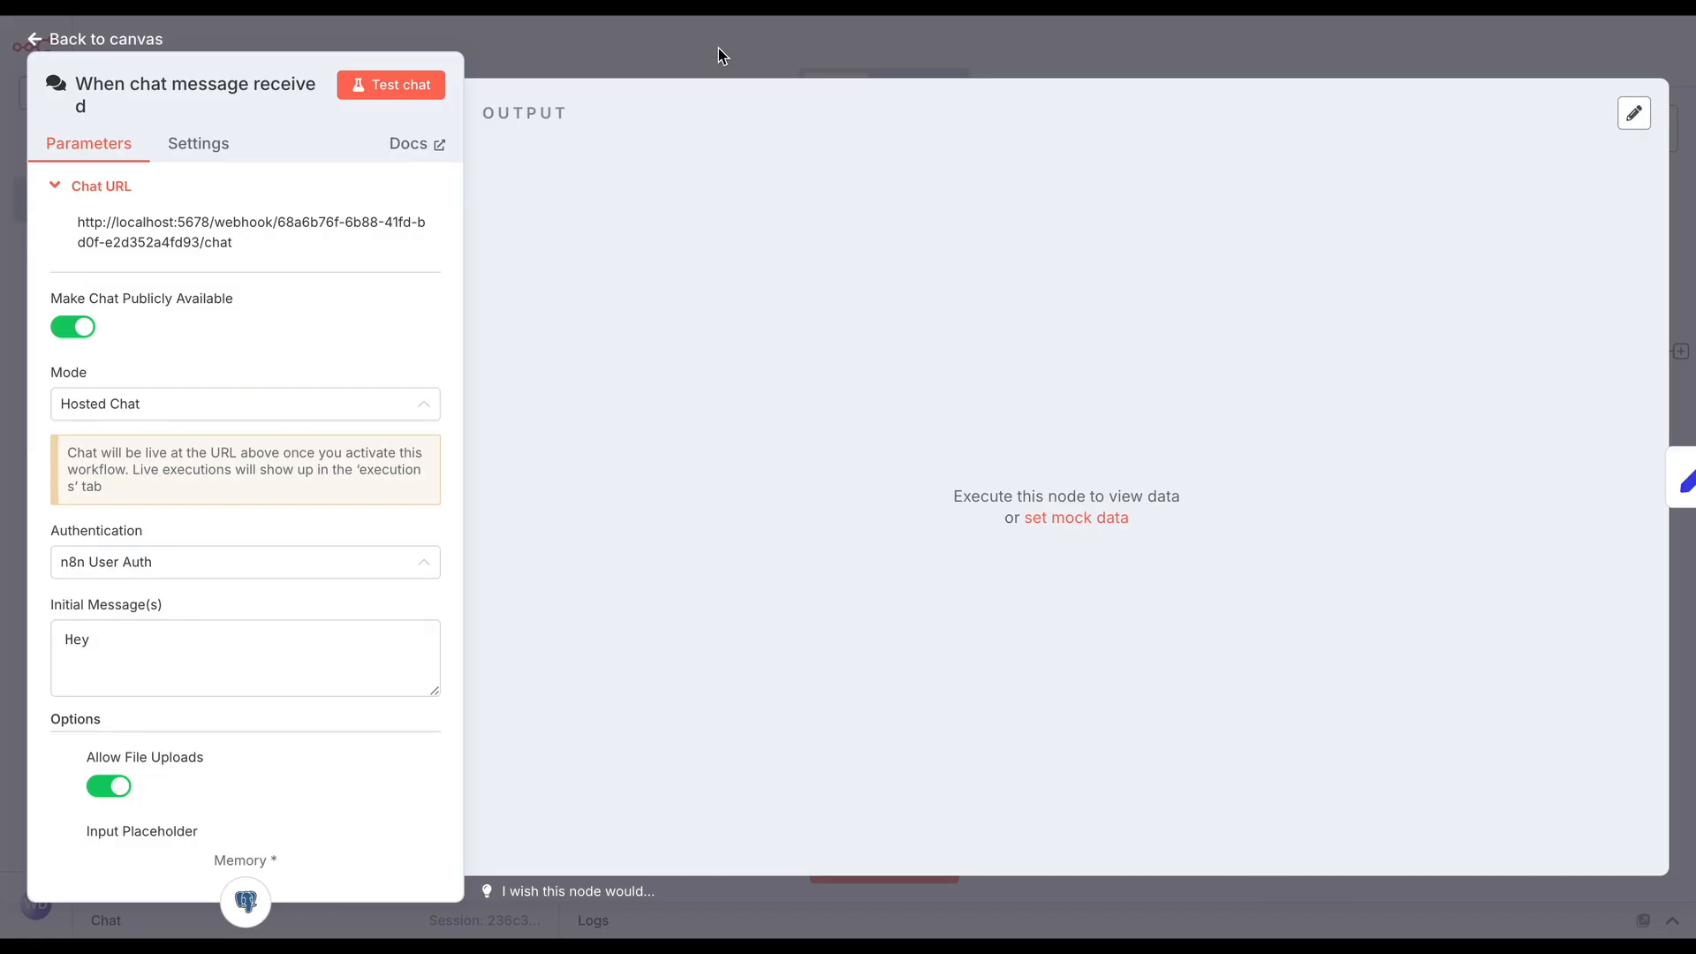
pyautogui.click(665, 73)
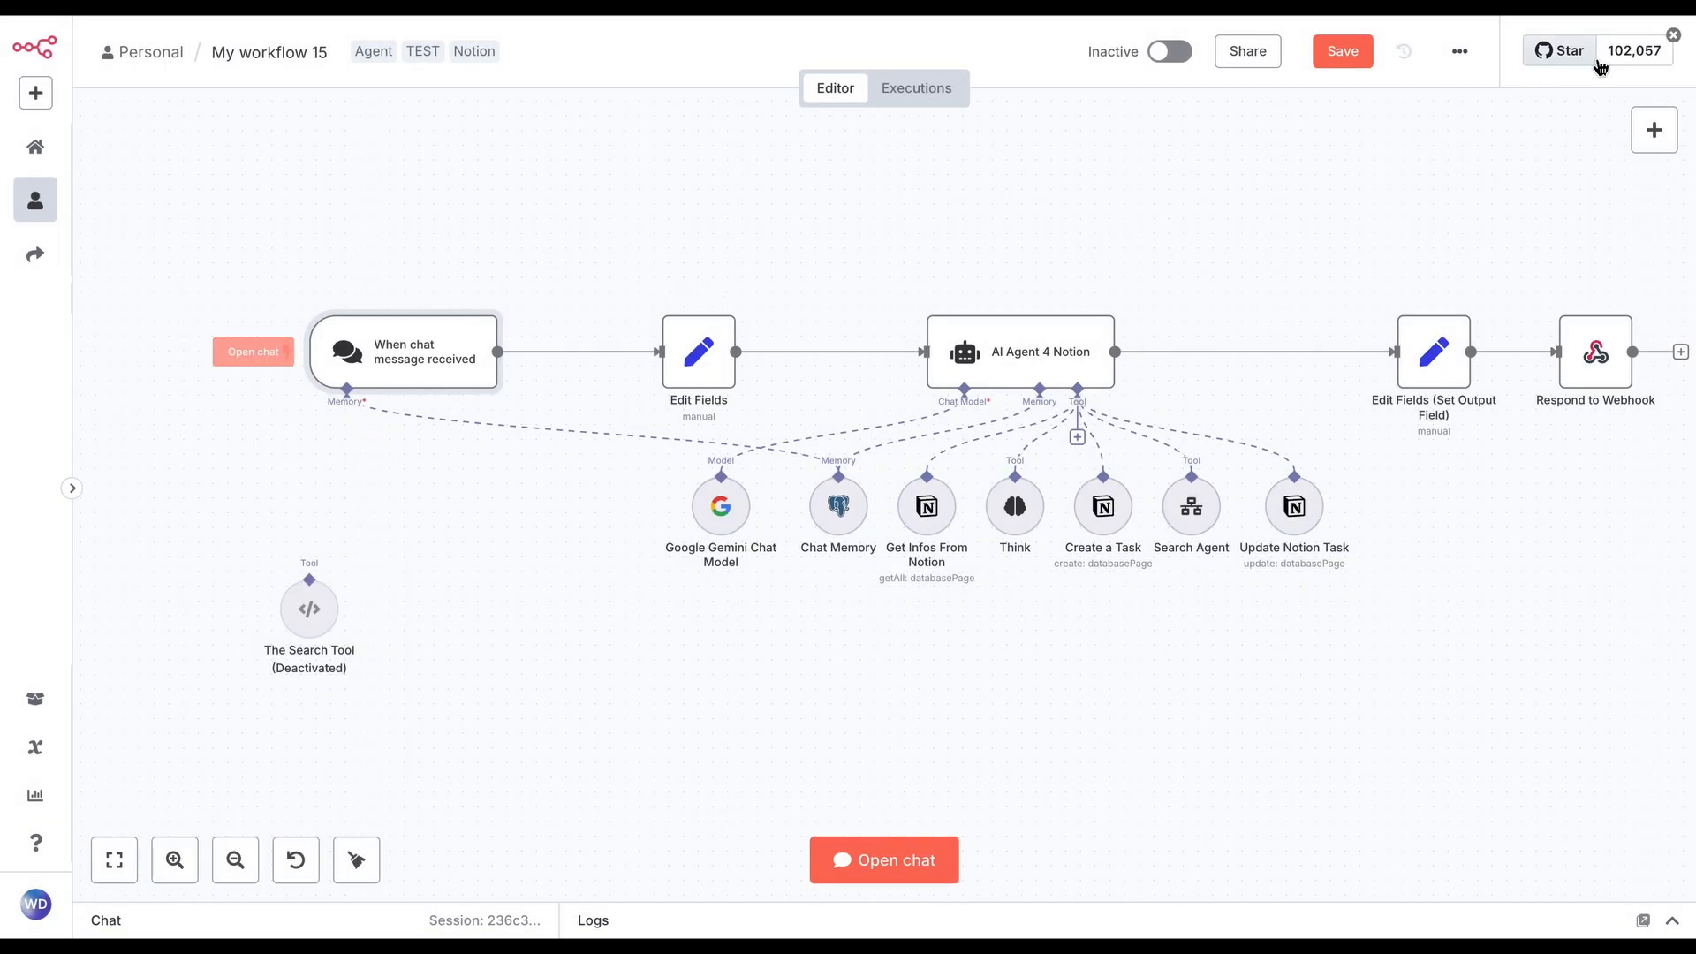
pyautogui.click(1672, 129)
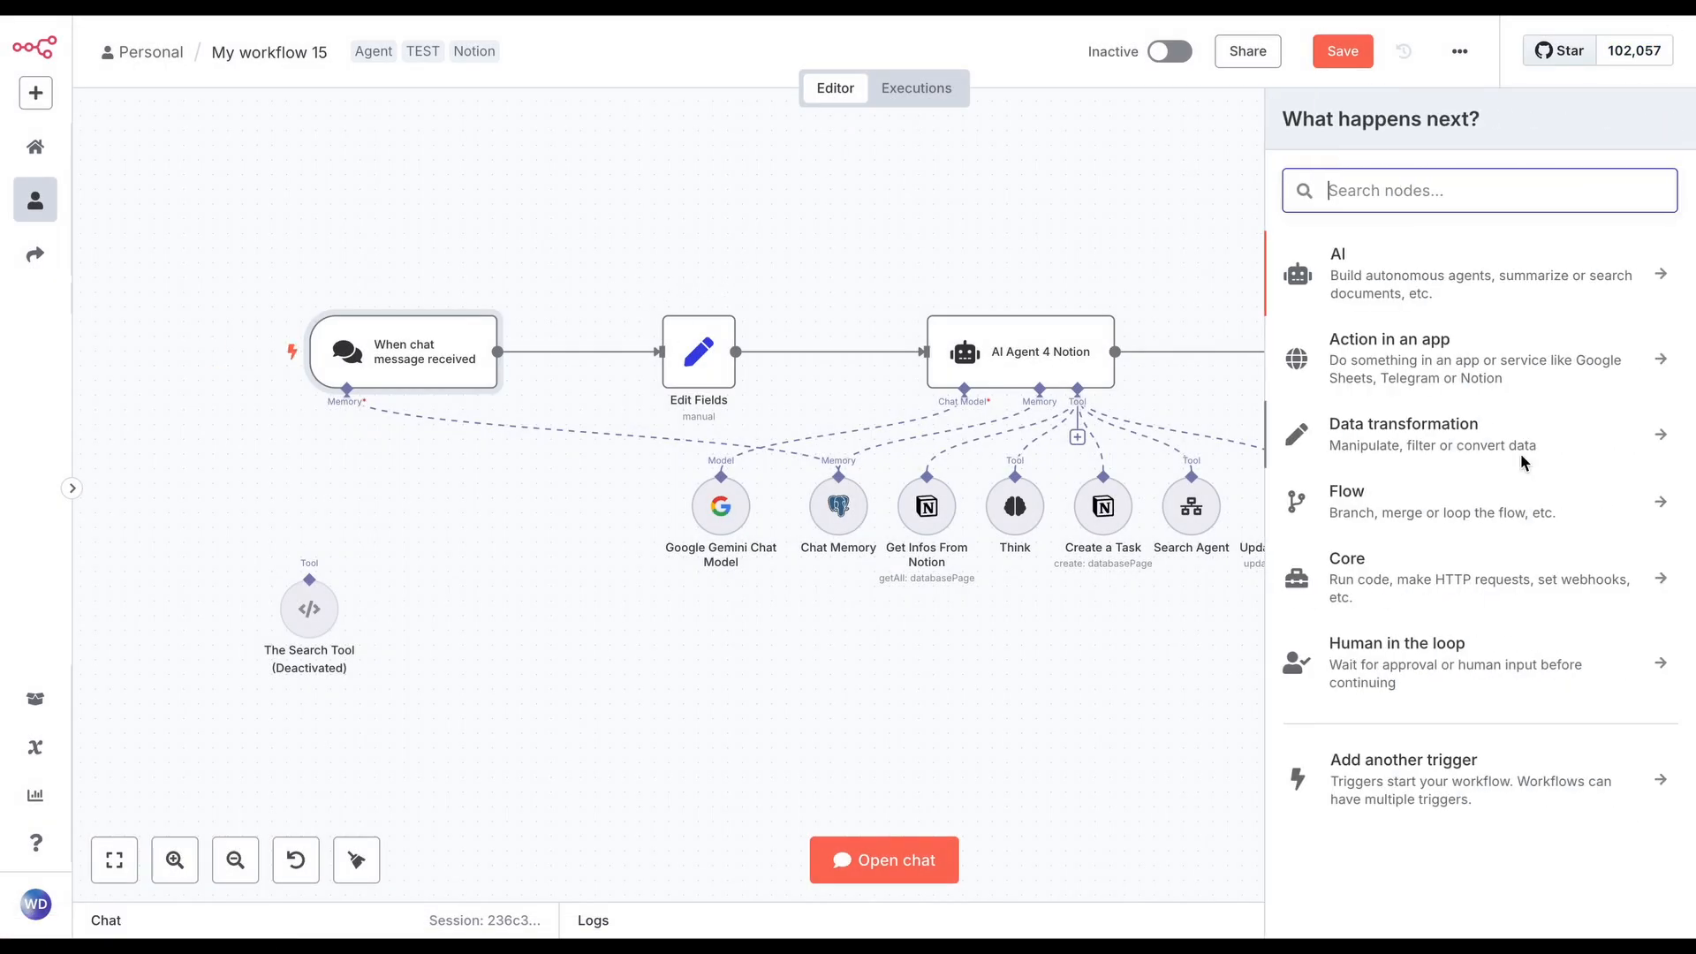
pyautogui.click(1433, 761)
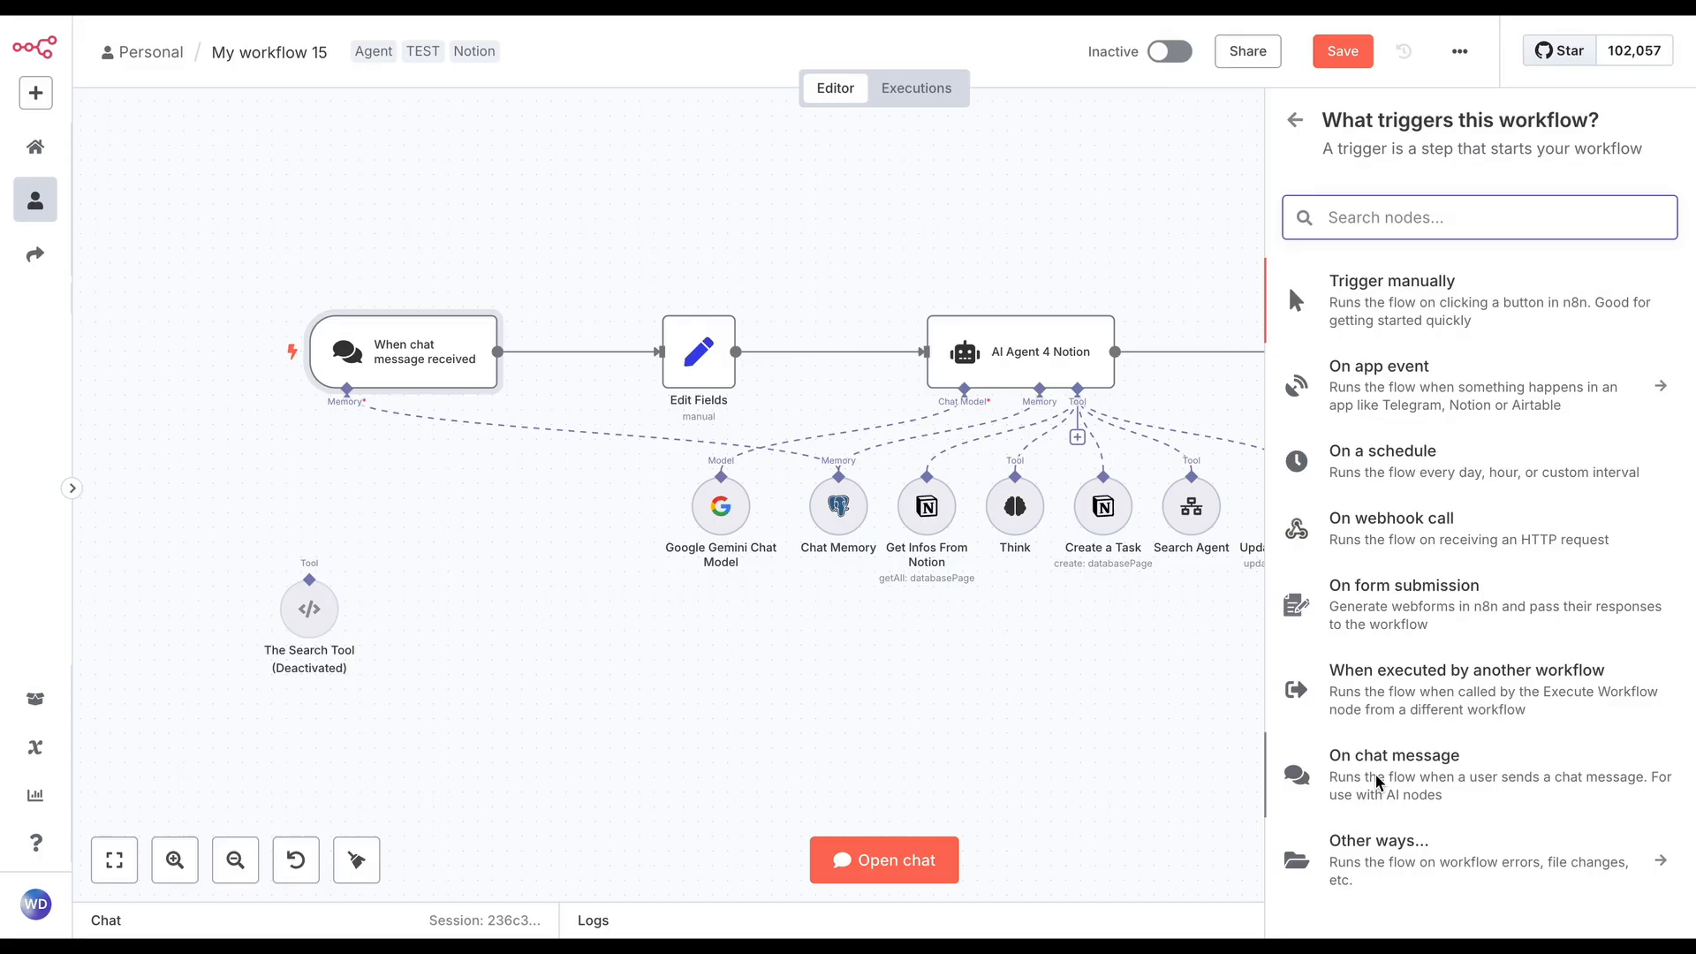
pyautogui.click(286, 712)
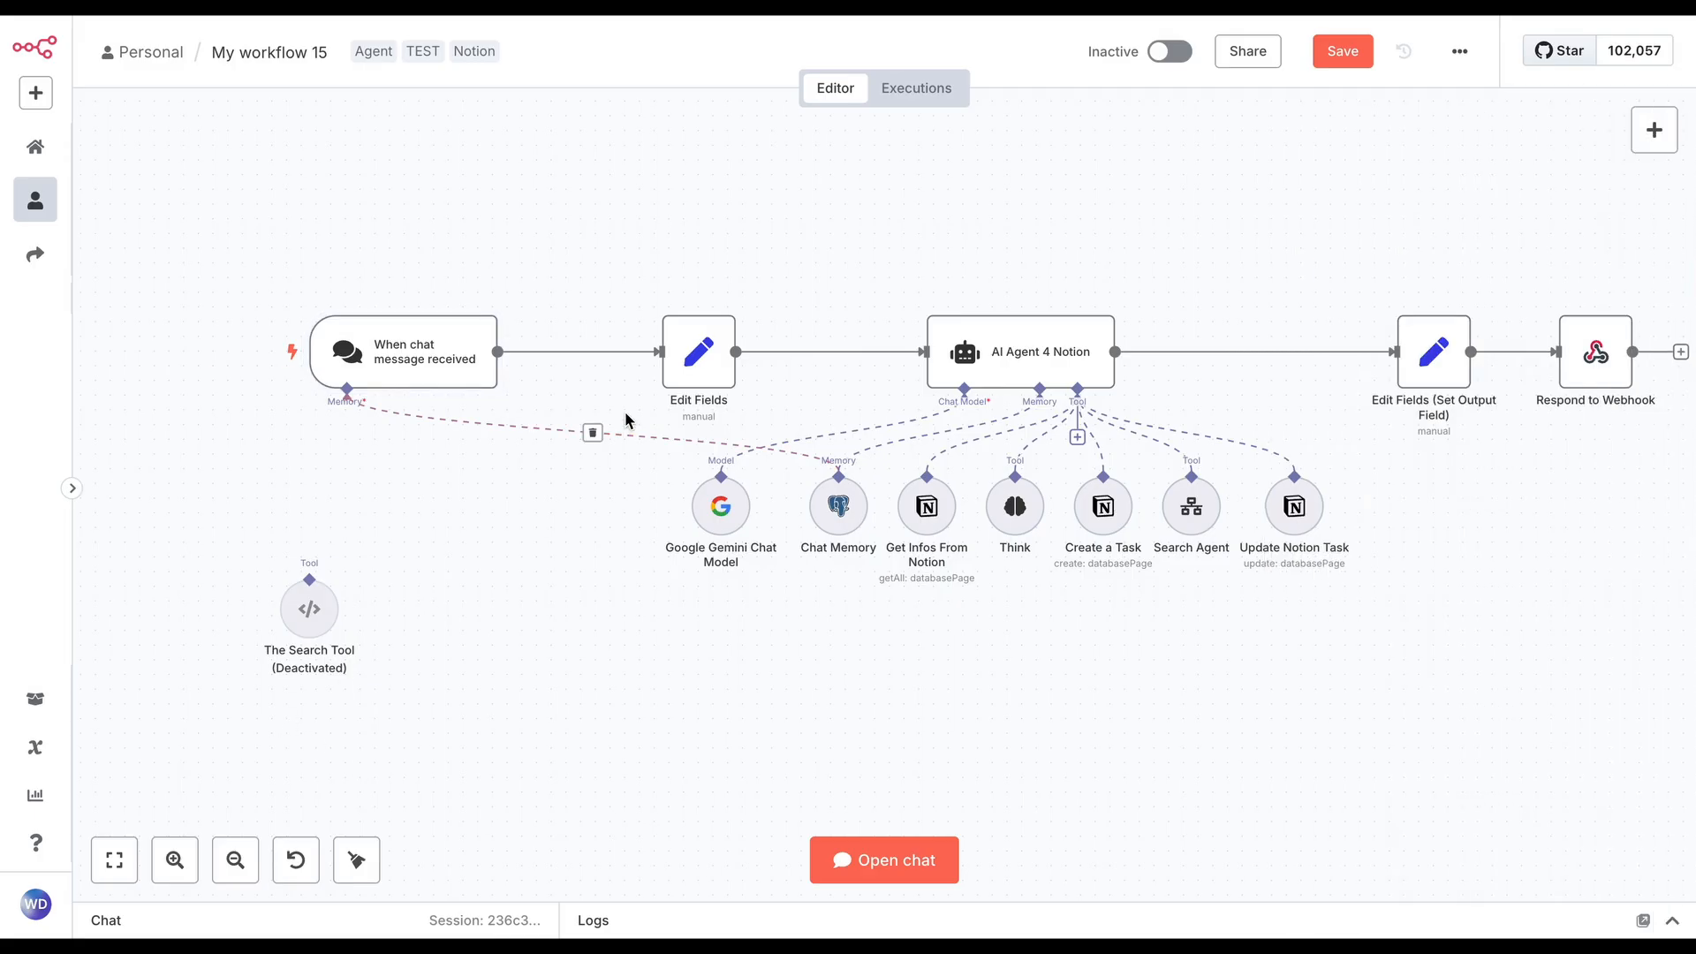
# Delete the Edit Fields (Set Output Field) and Respond to Webhook nodes, and save the workflow with its chat open
pyautogui.click(347, 259)
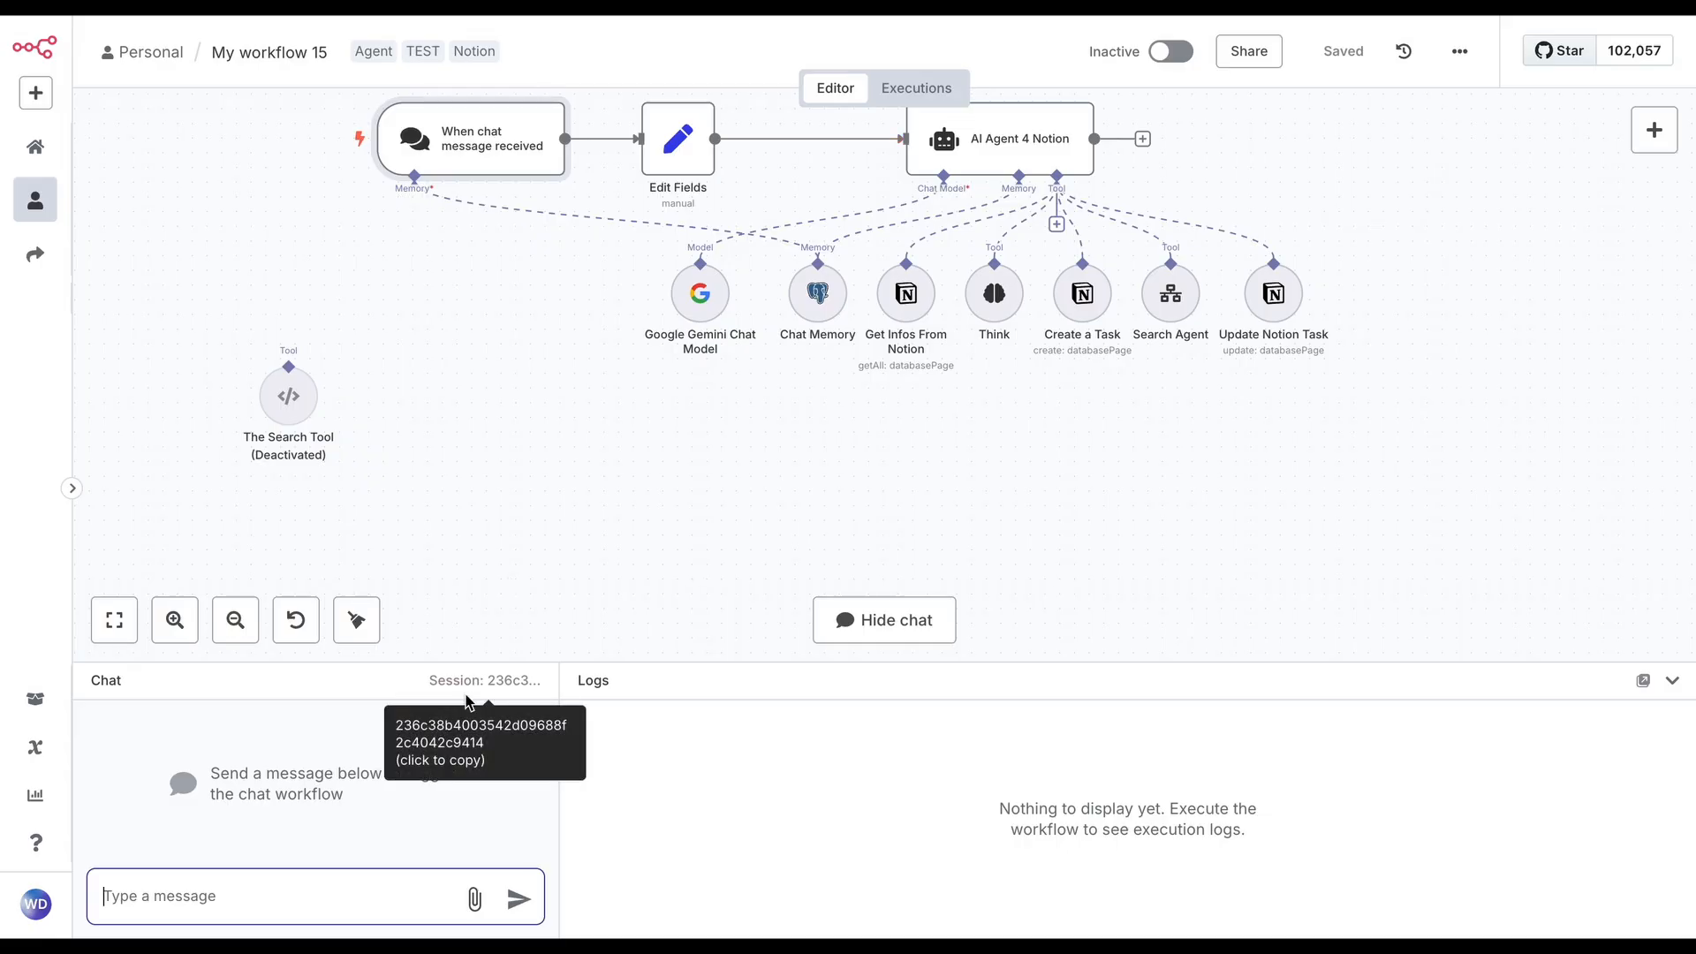
# Examine the chatInput and sessionId expressions in Edit Fields, especially the $json.body.sessionId fallback, and return to the canvas
pyautogui.doubleClick(679, 139)
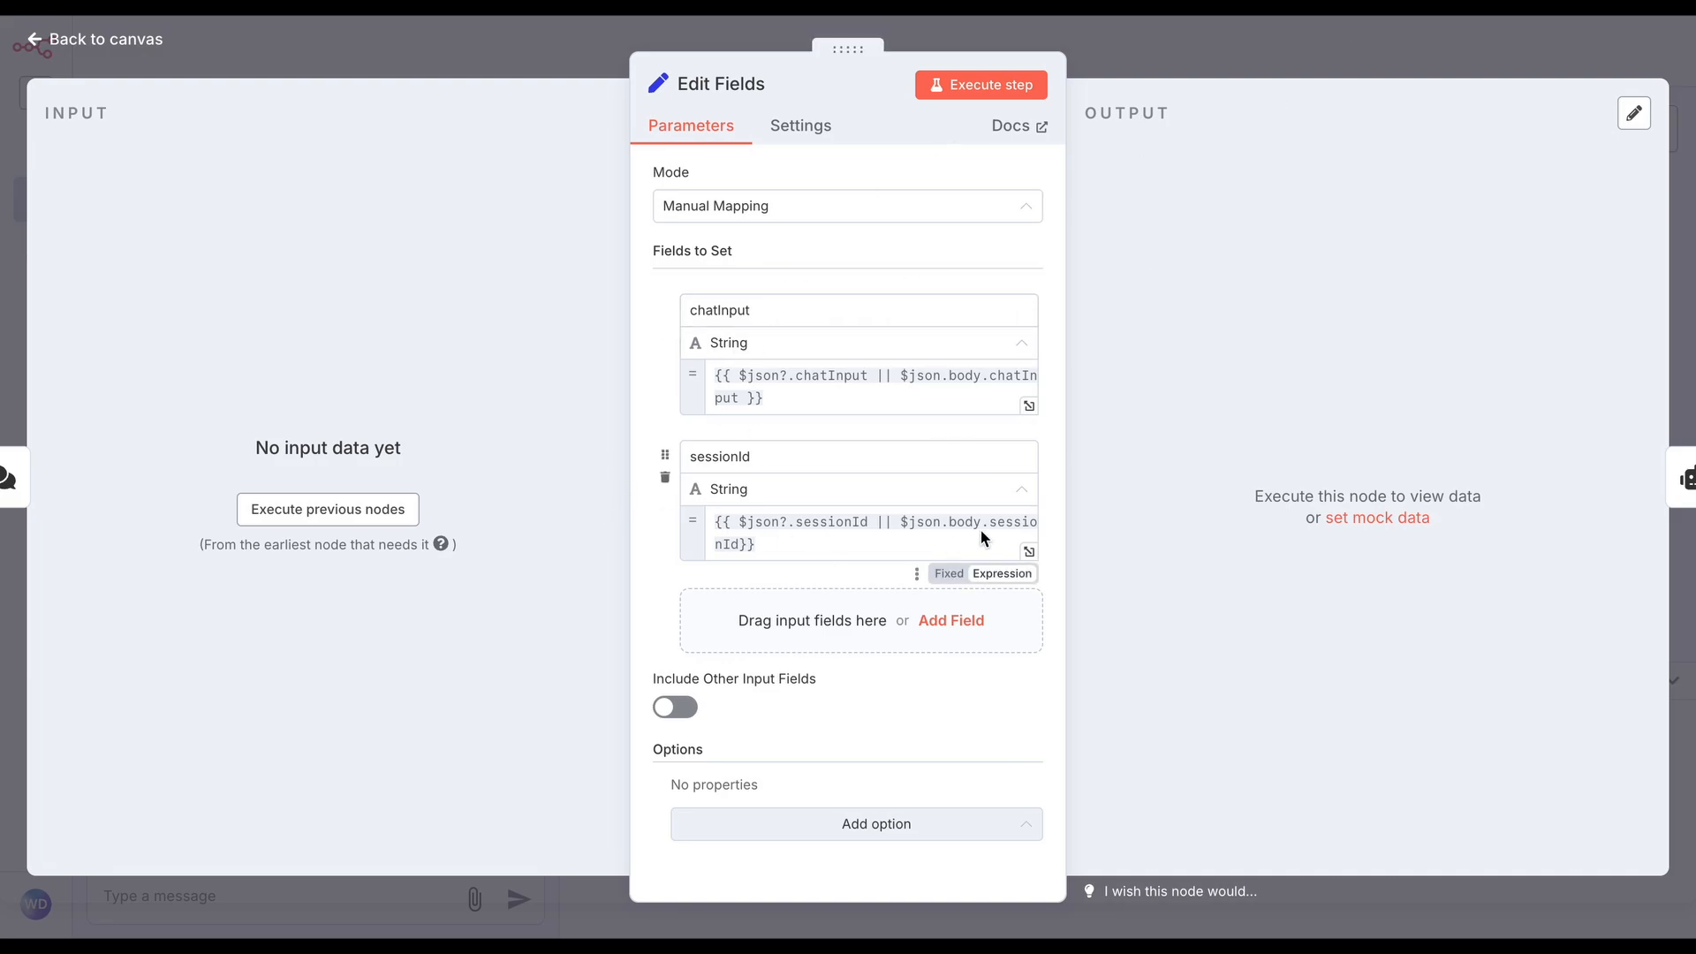
pyautogui.click(911, 522)
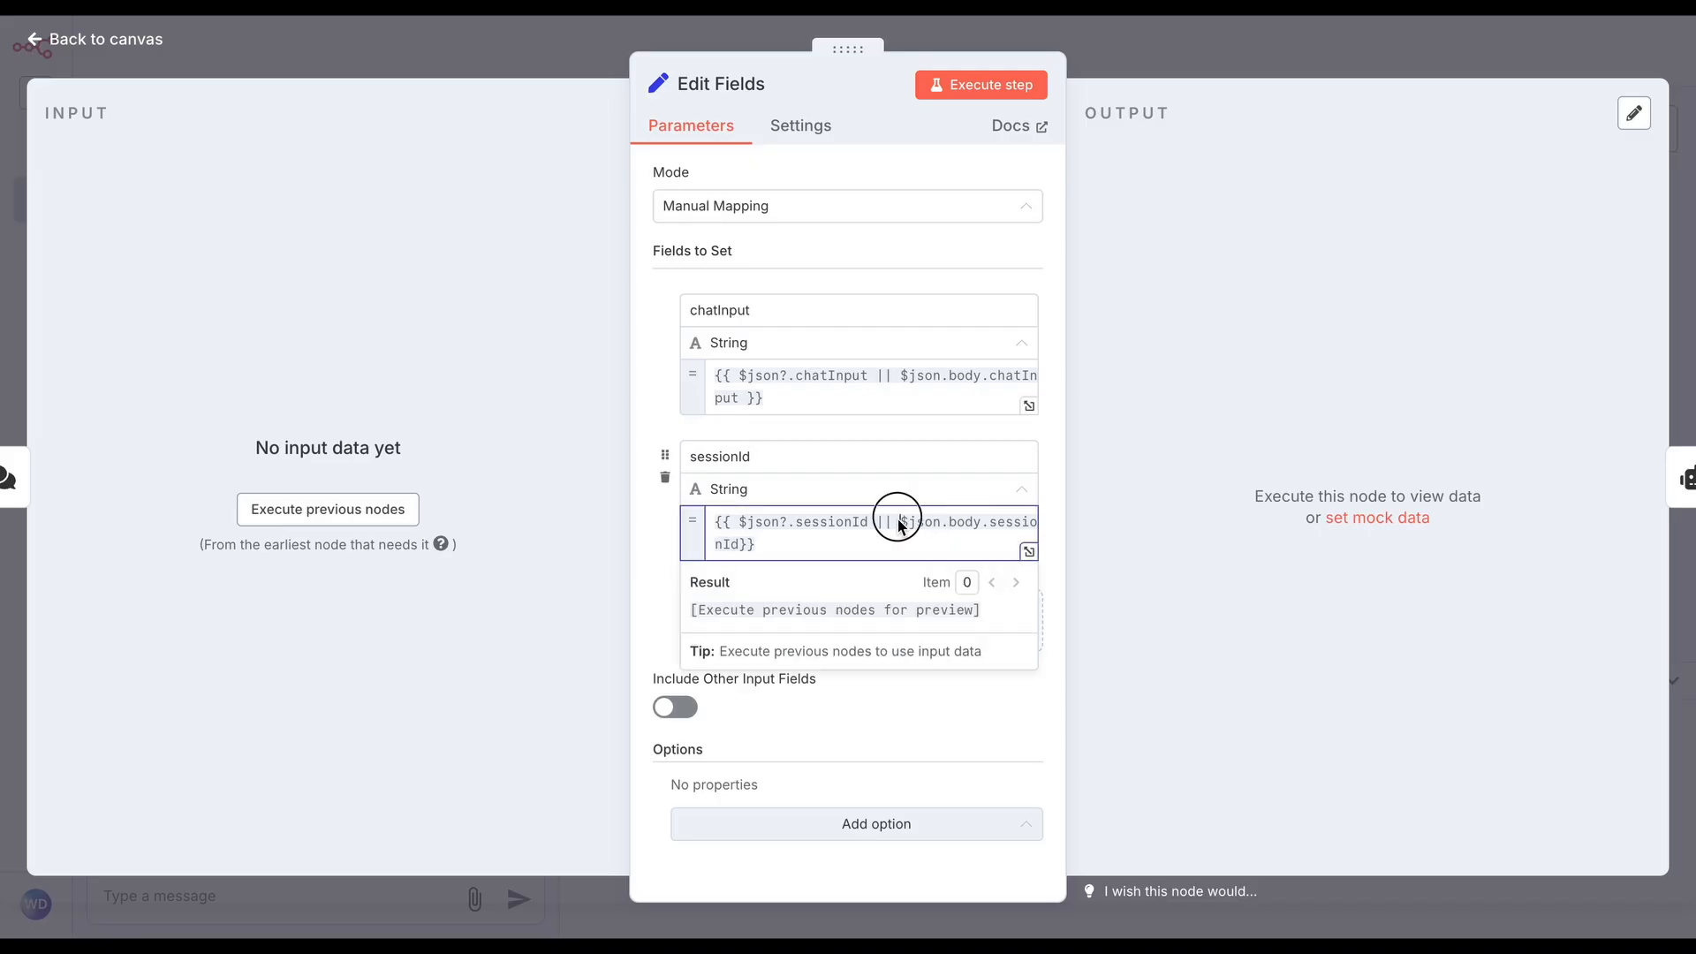
pyautogui.moveTo(899, 523); pyautogui.dragTo(919, 556)
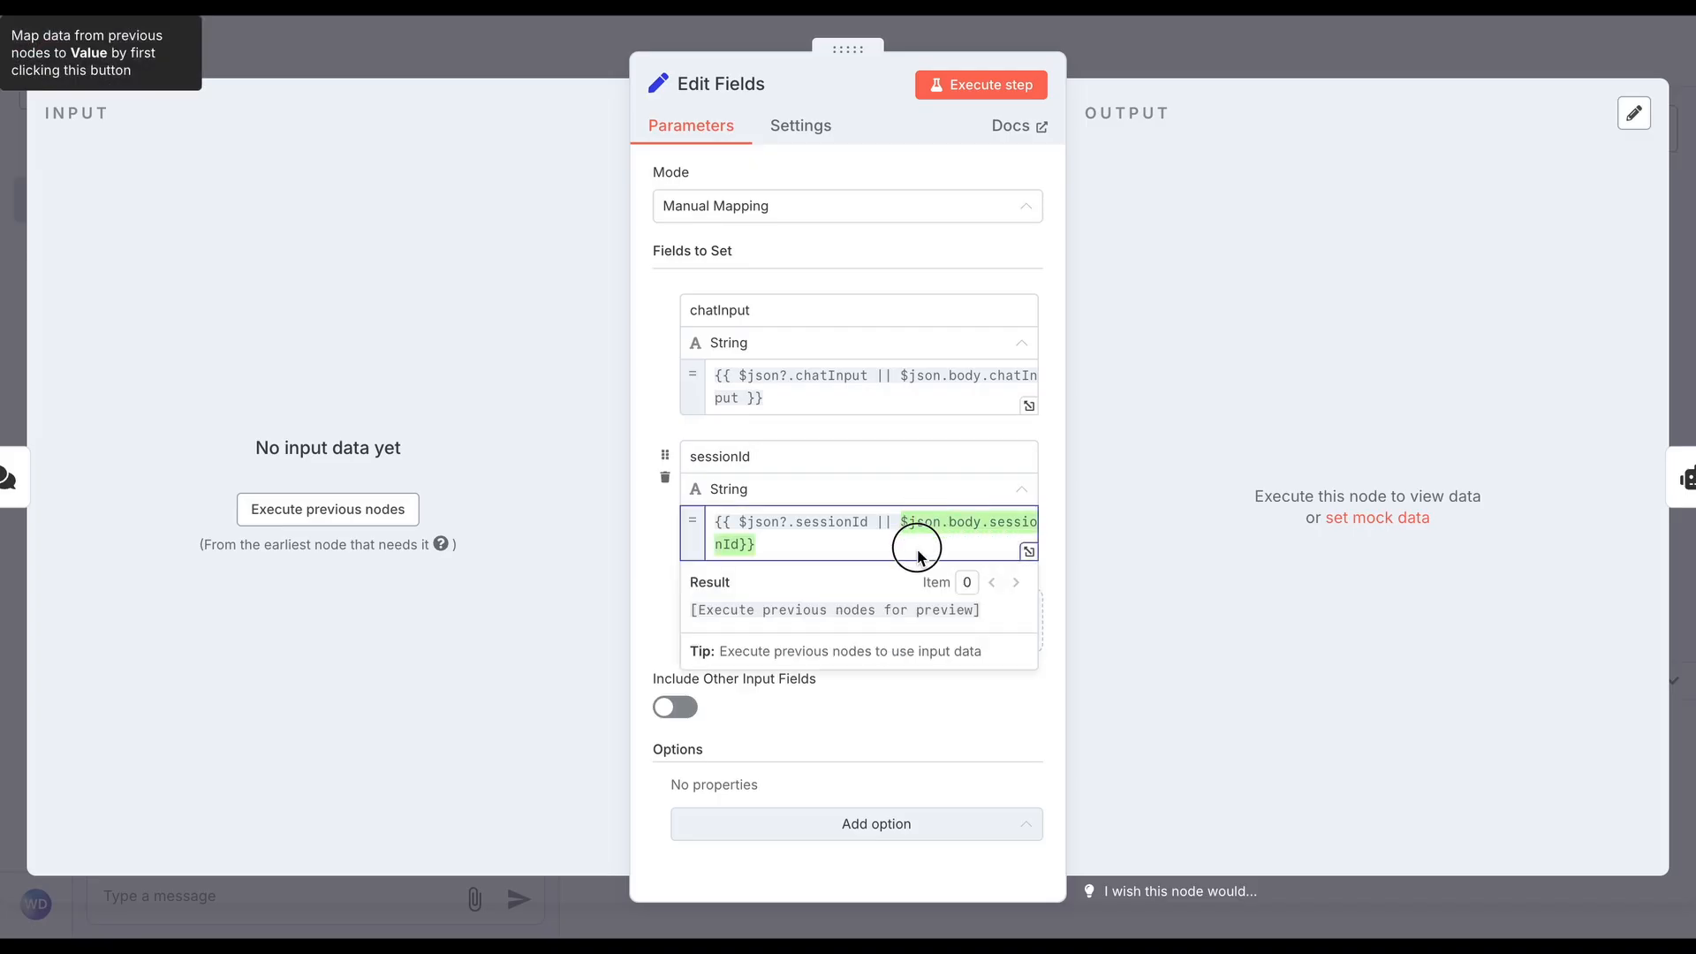
pyautogui.click(958, 527)
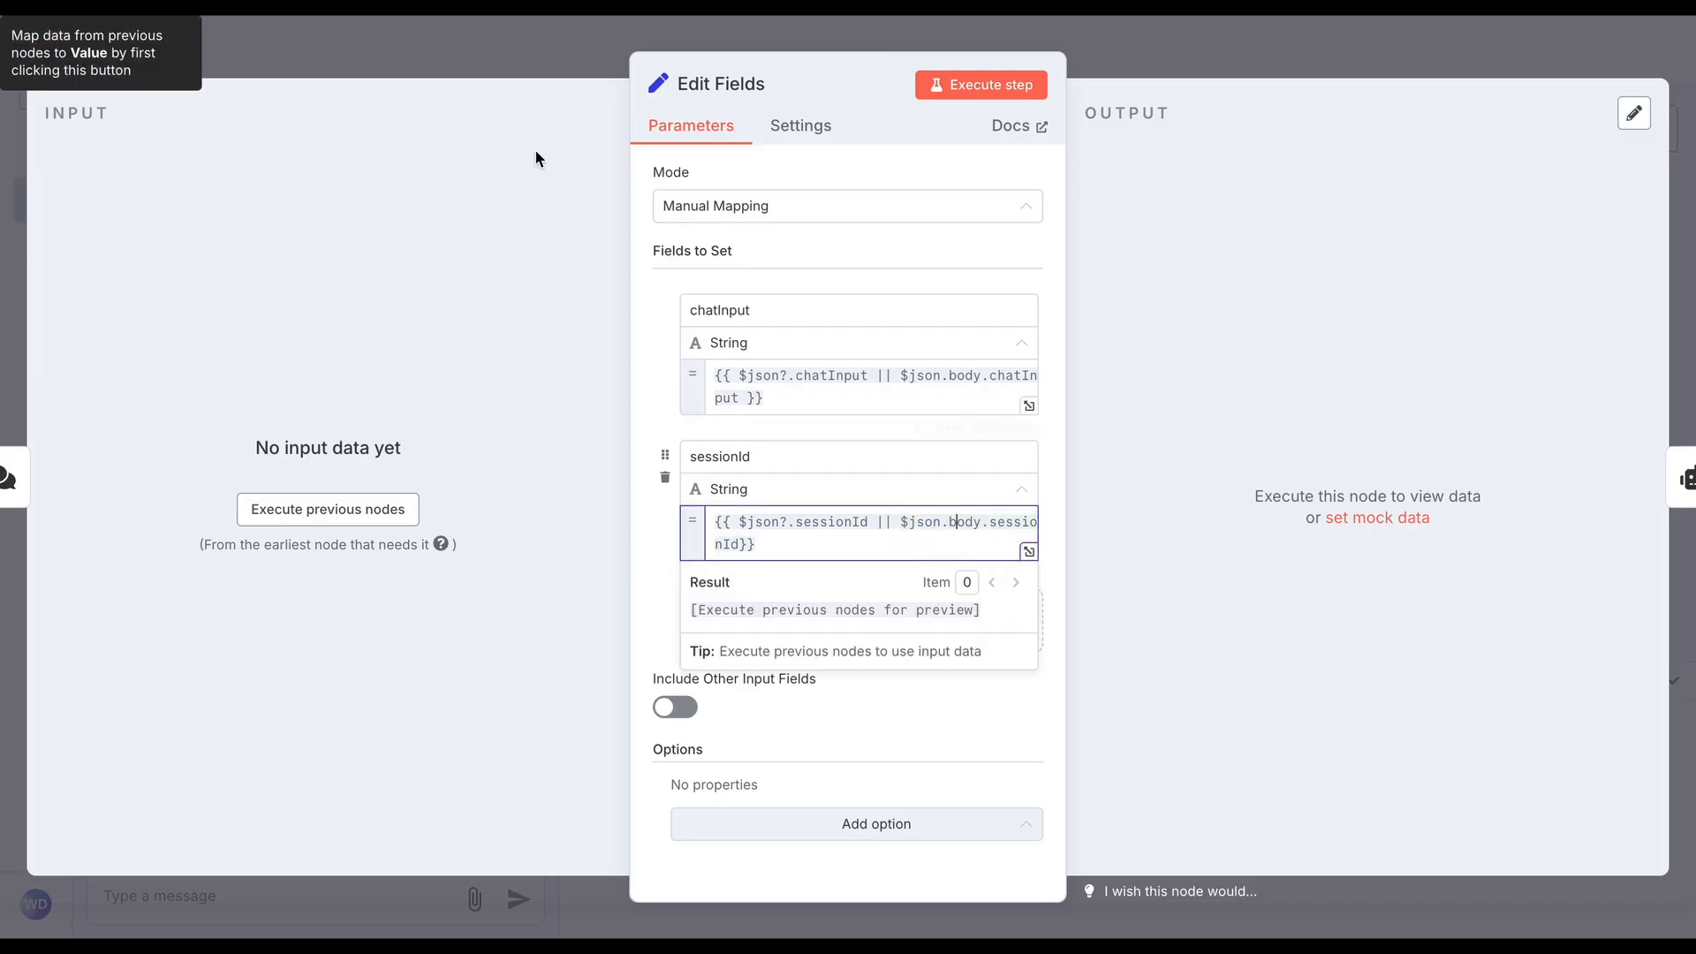
pyautogui.click(1202, 46)
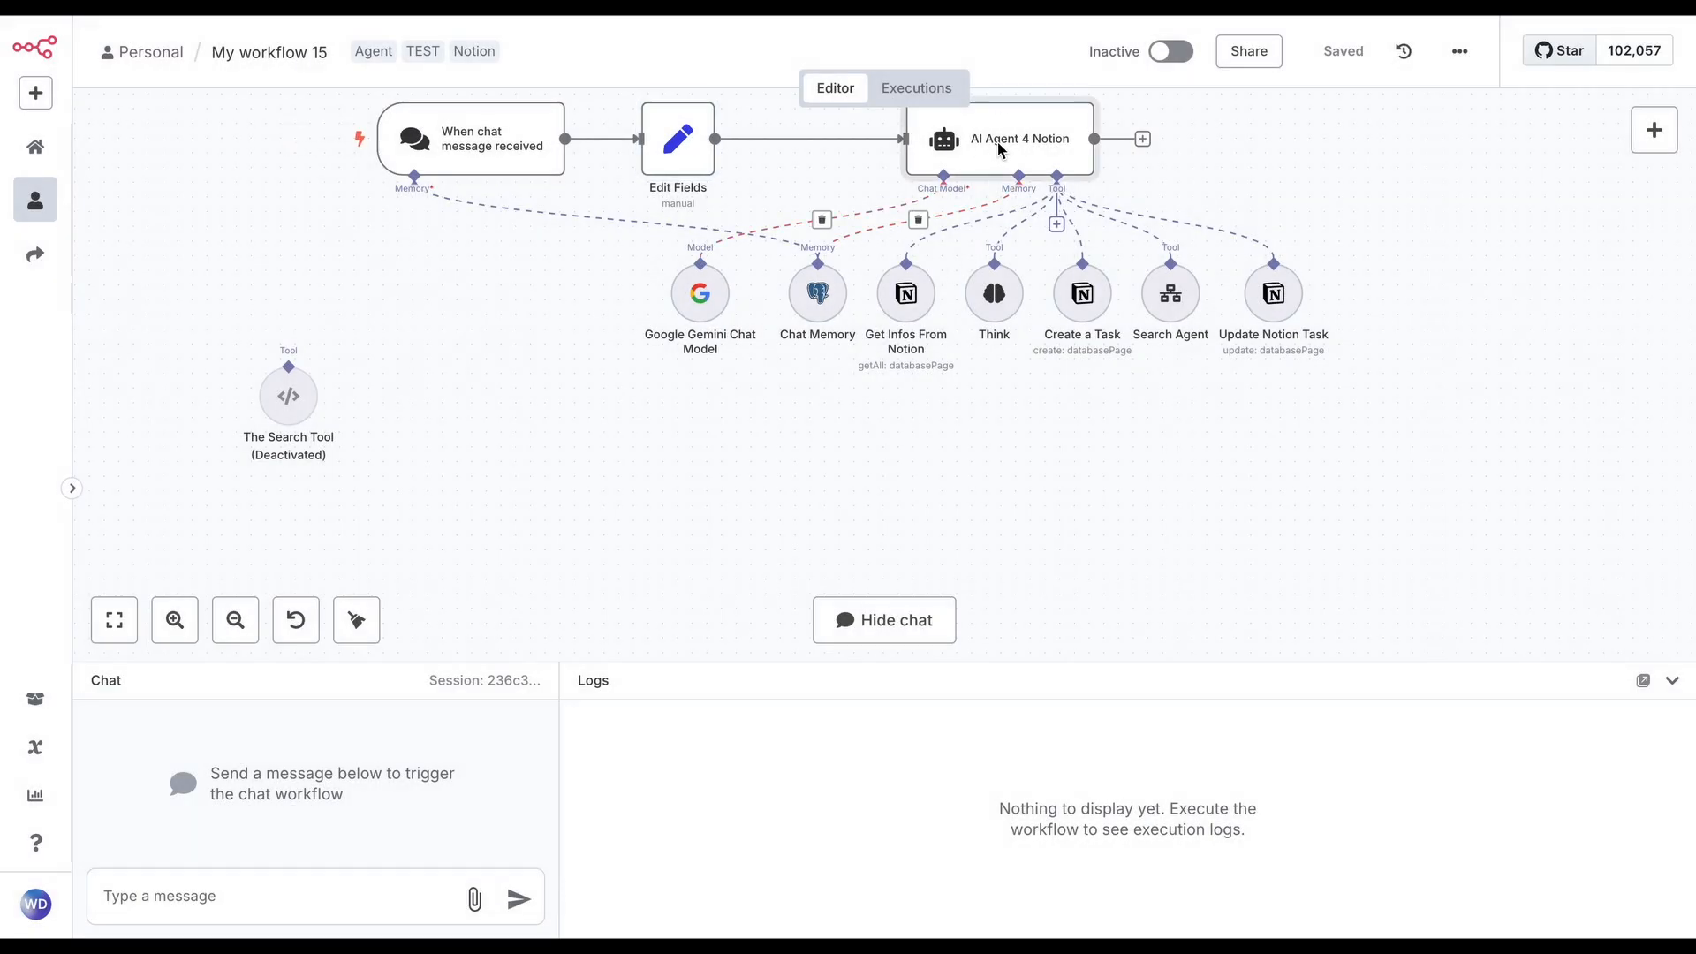
# Examine the user message prompt expression of AI Agent 4 Notion and return to the canvas
pyautogui.doubleClick(998, 141)
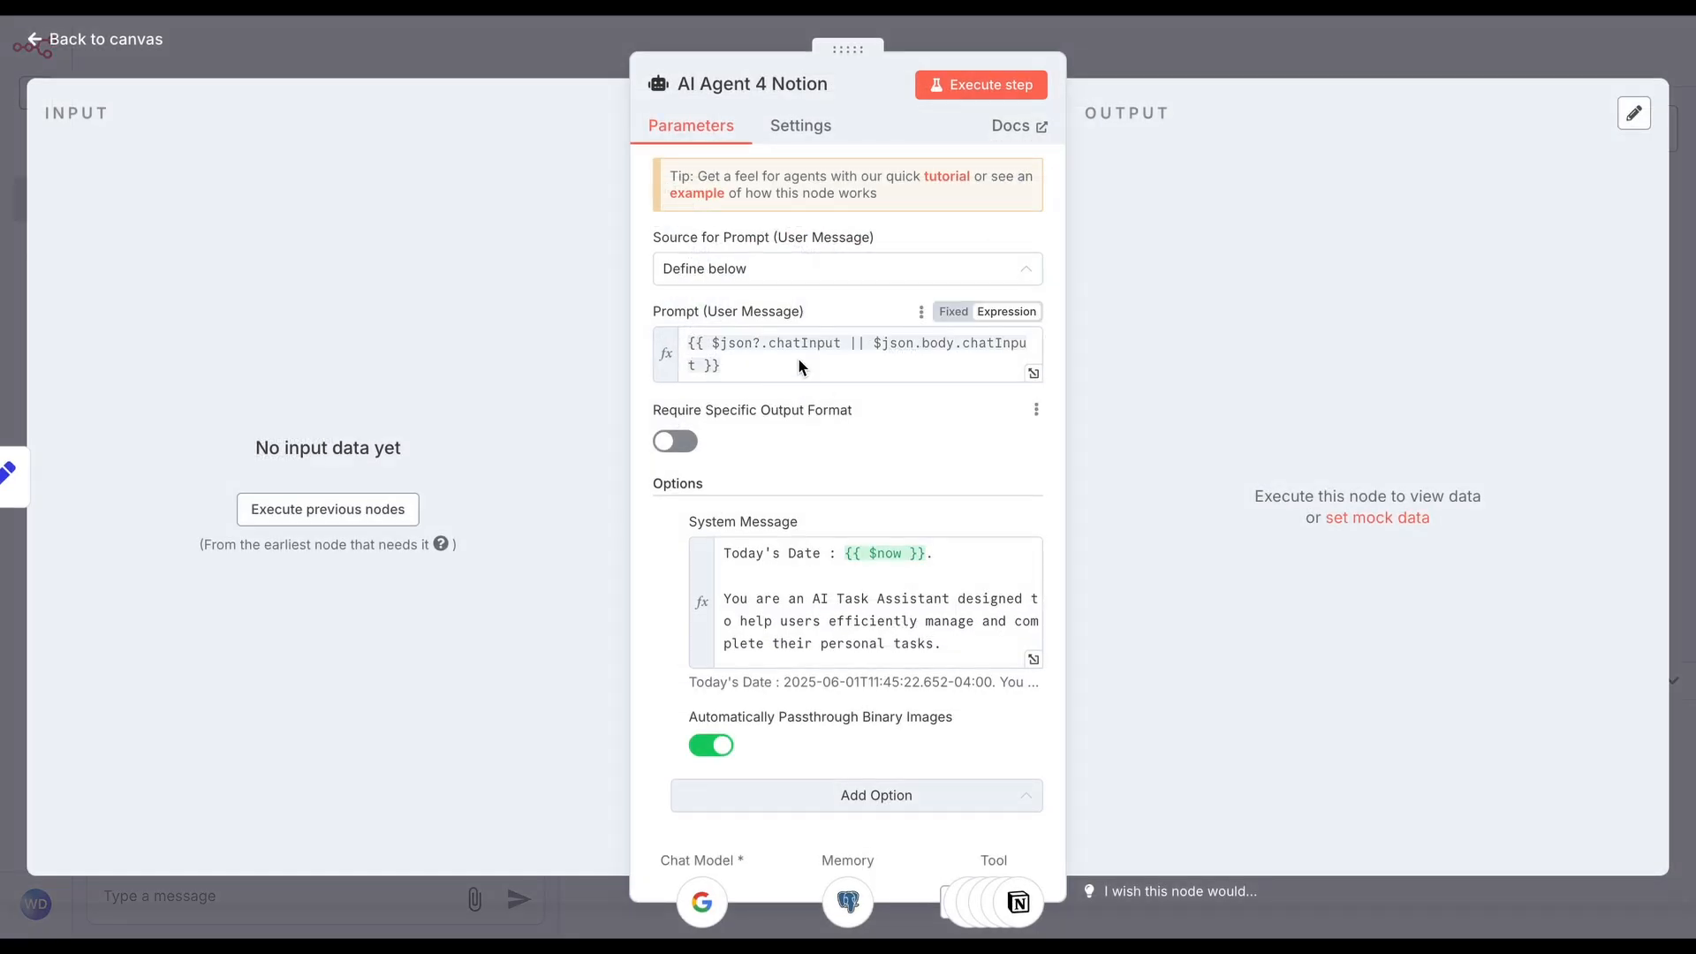
pyautogui.click(786, 358)
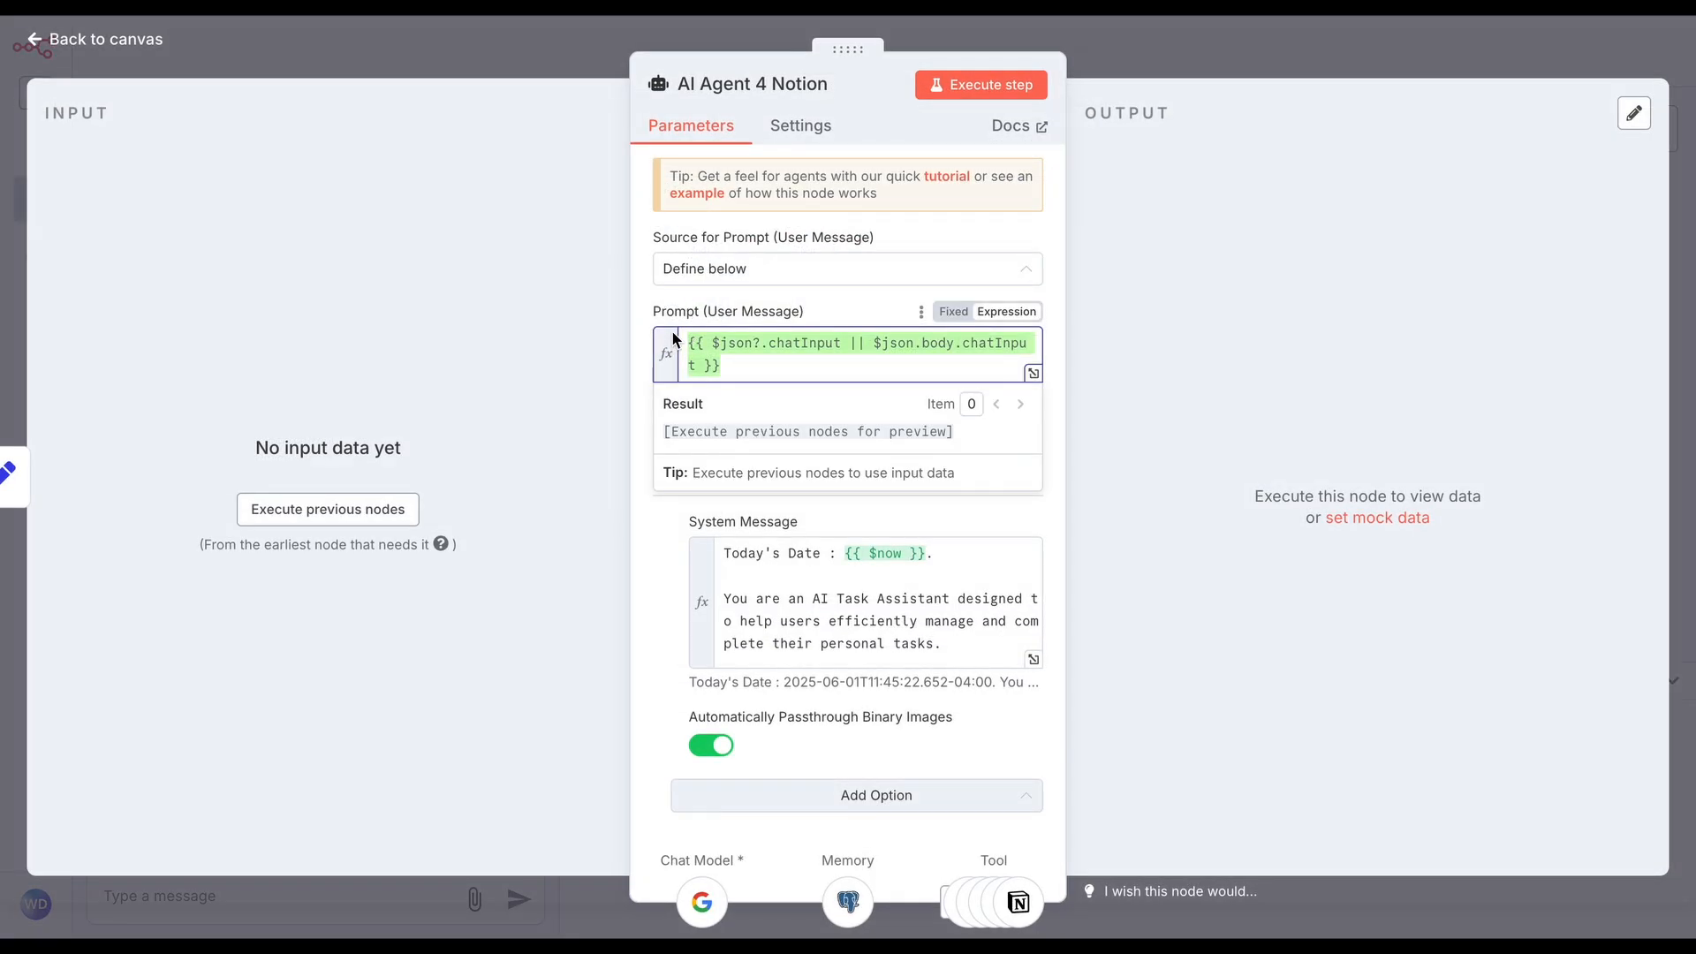
pyautogui.click(1153, 55)
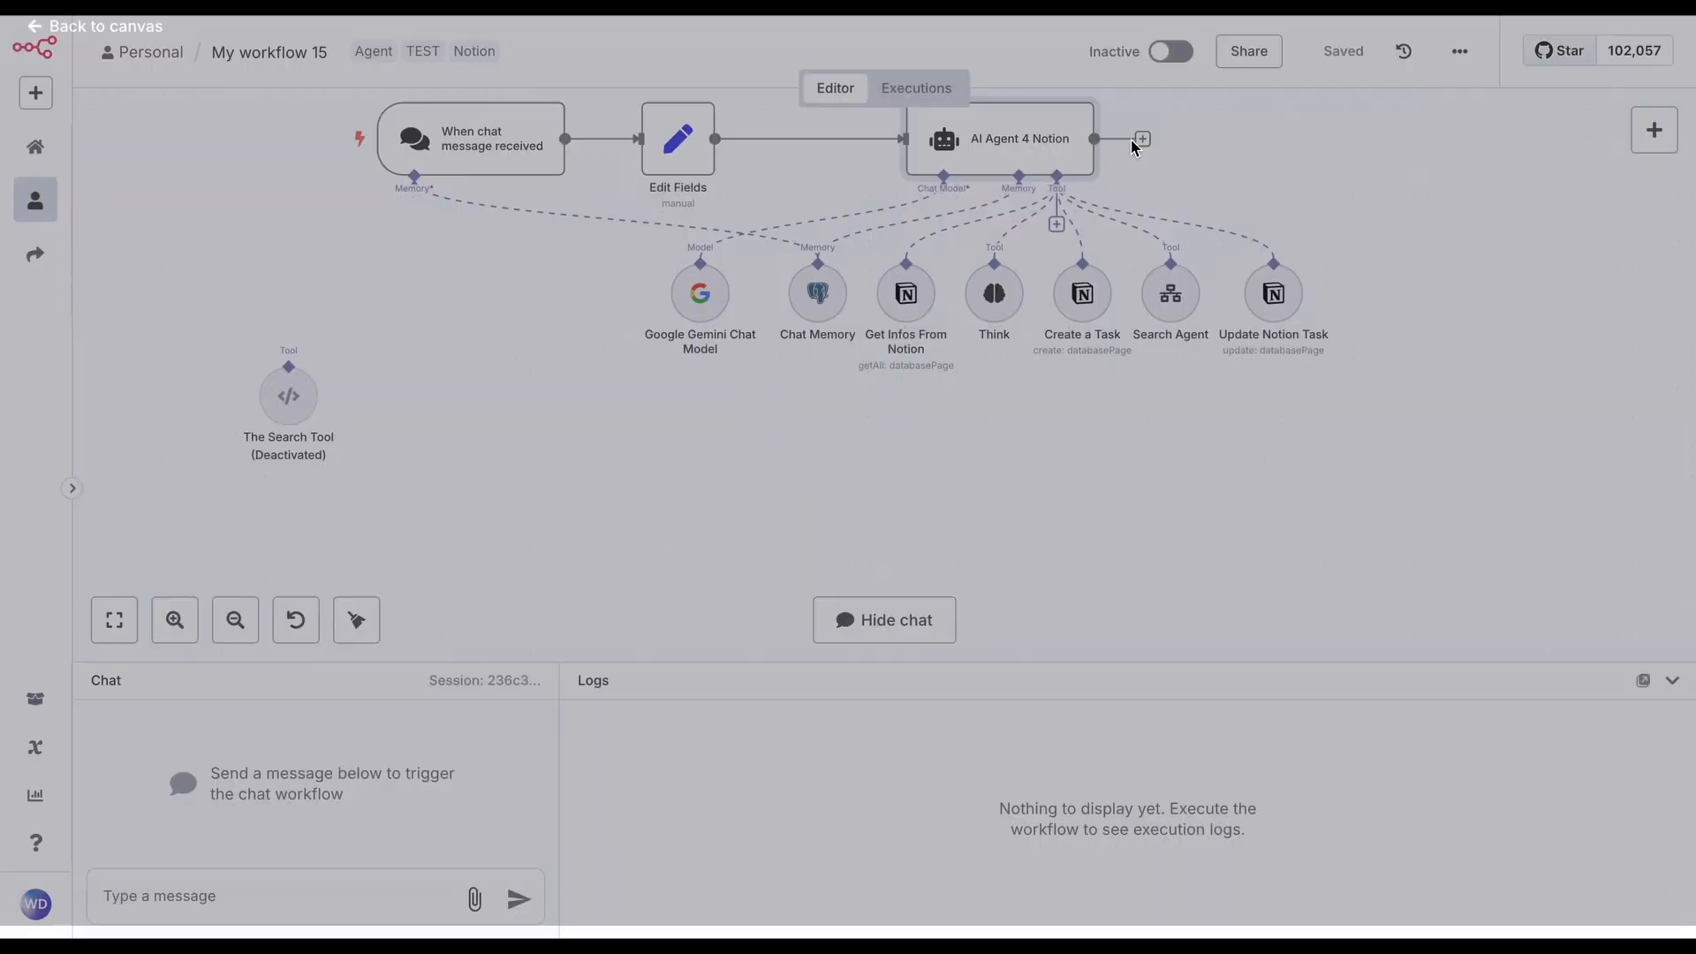
# Send the chat message "hey Agent c'est quoi mes taches pour AuJD" and view the agent's reply
pyautogui.click(157, 895)
pyautogui.write('hey ')
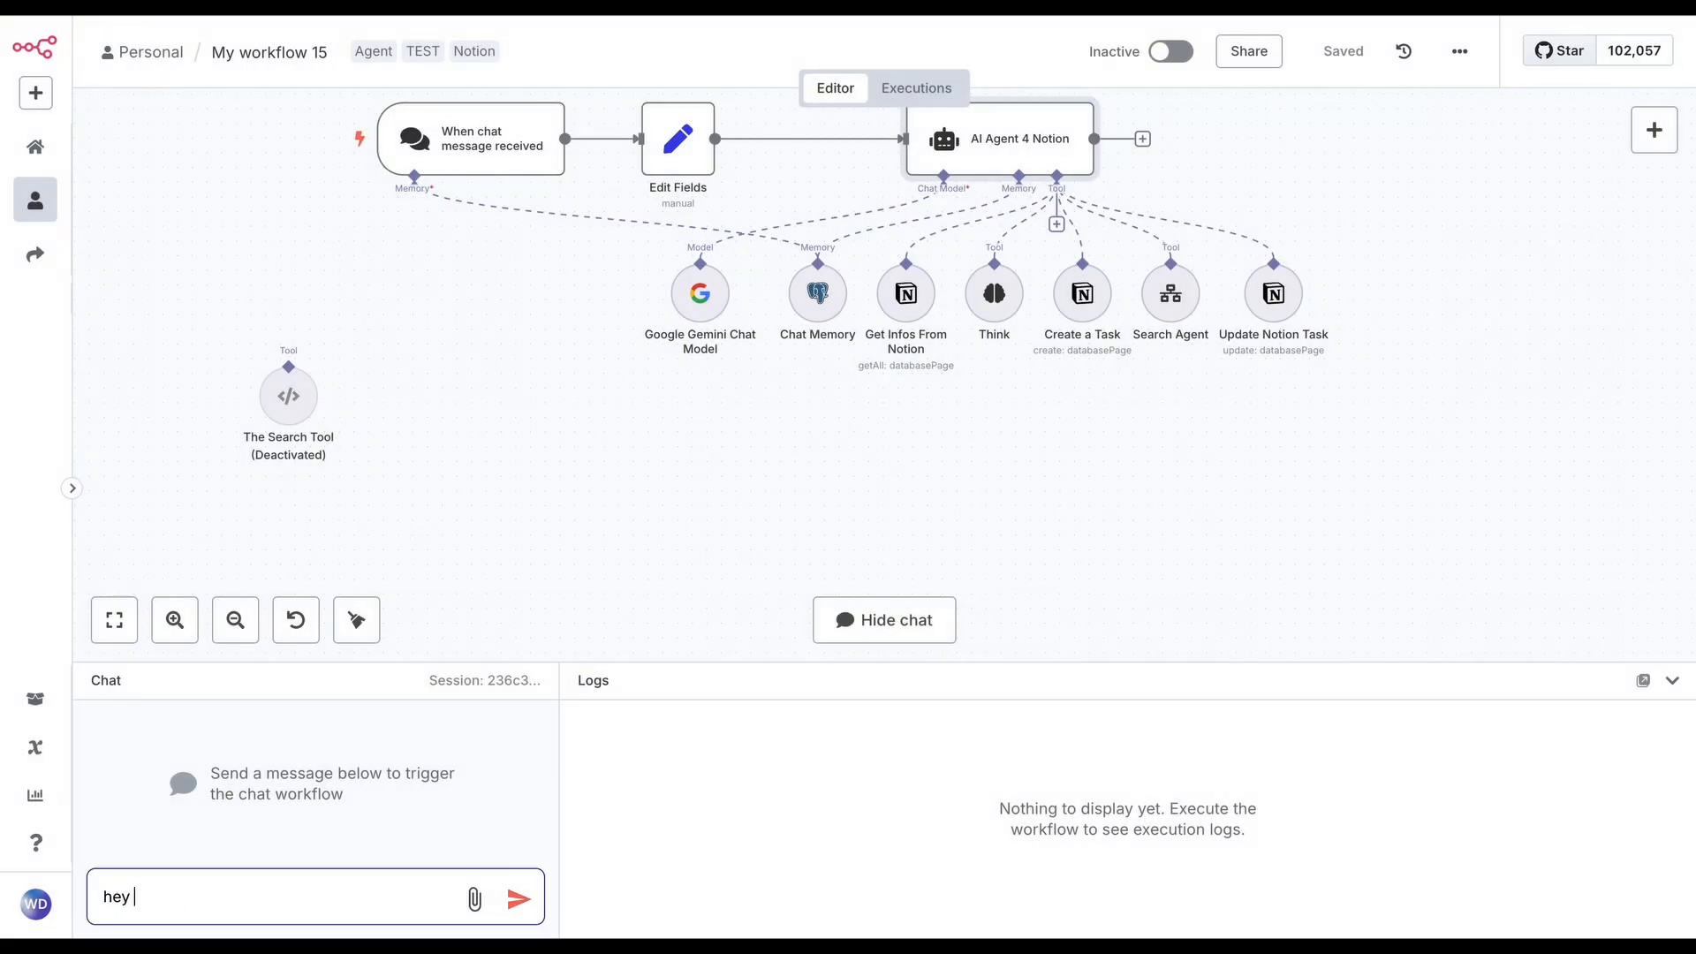
pyautogui.write("Agent c'est quoi mes taches pour AuJD")
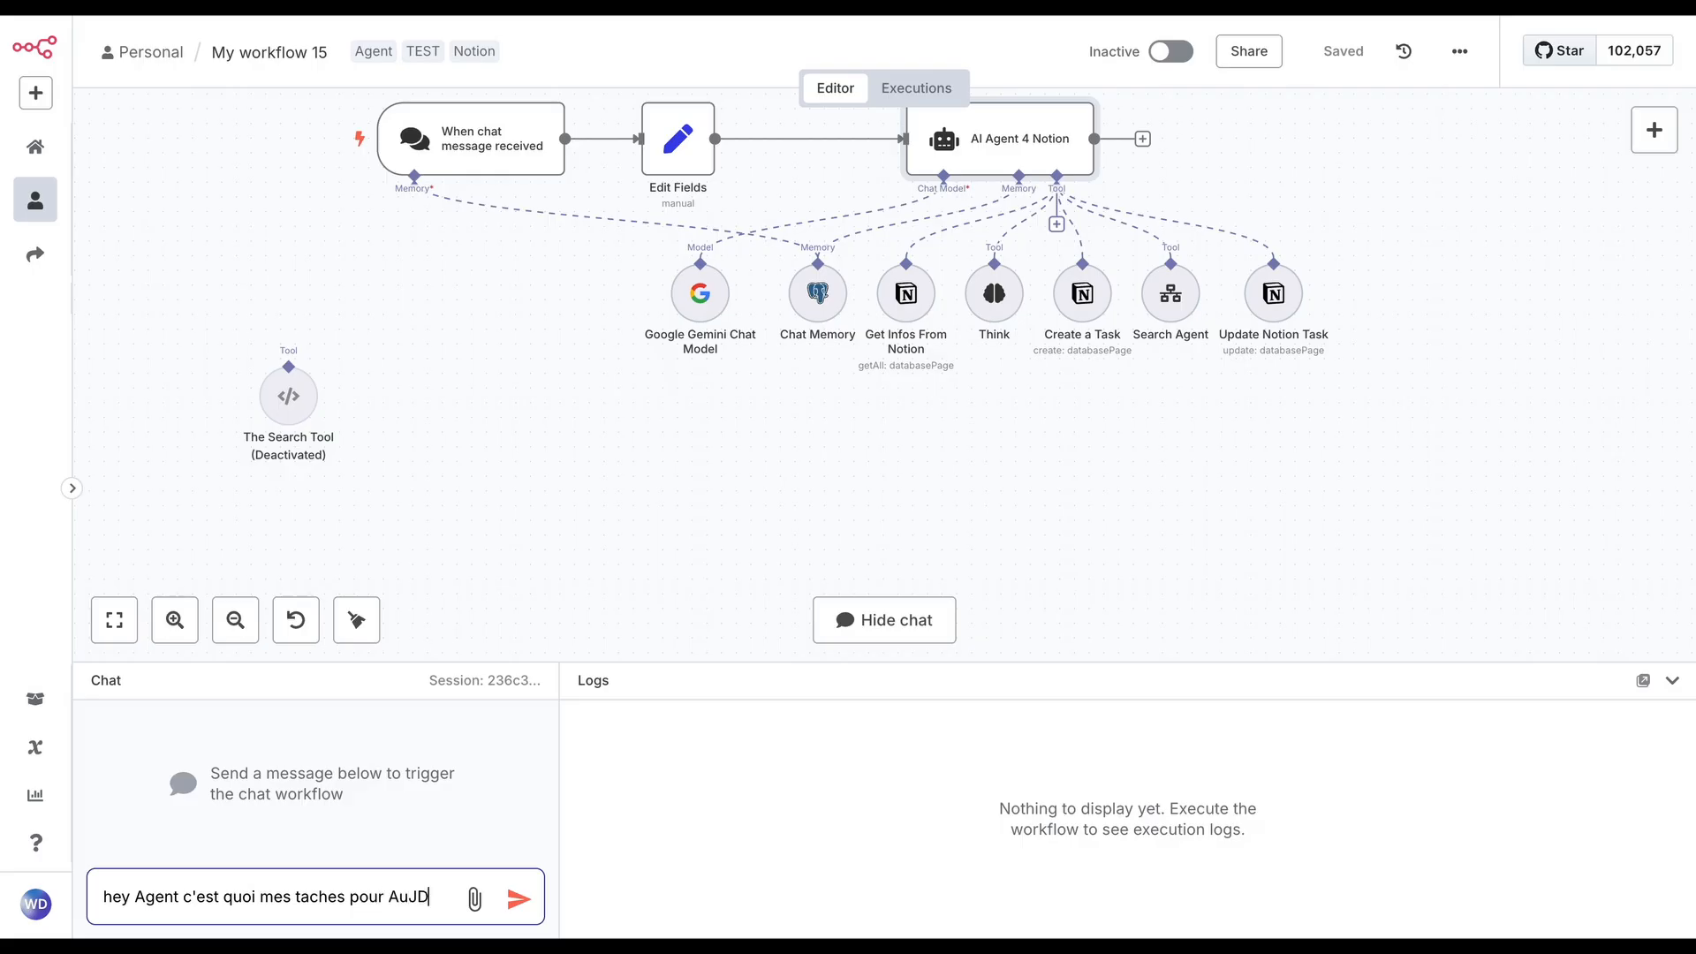
pyautogui.press('Return')
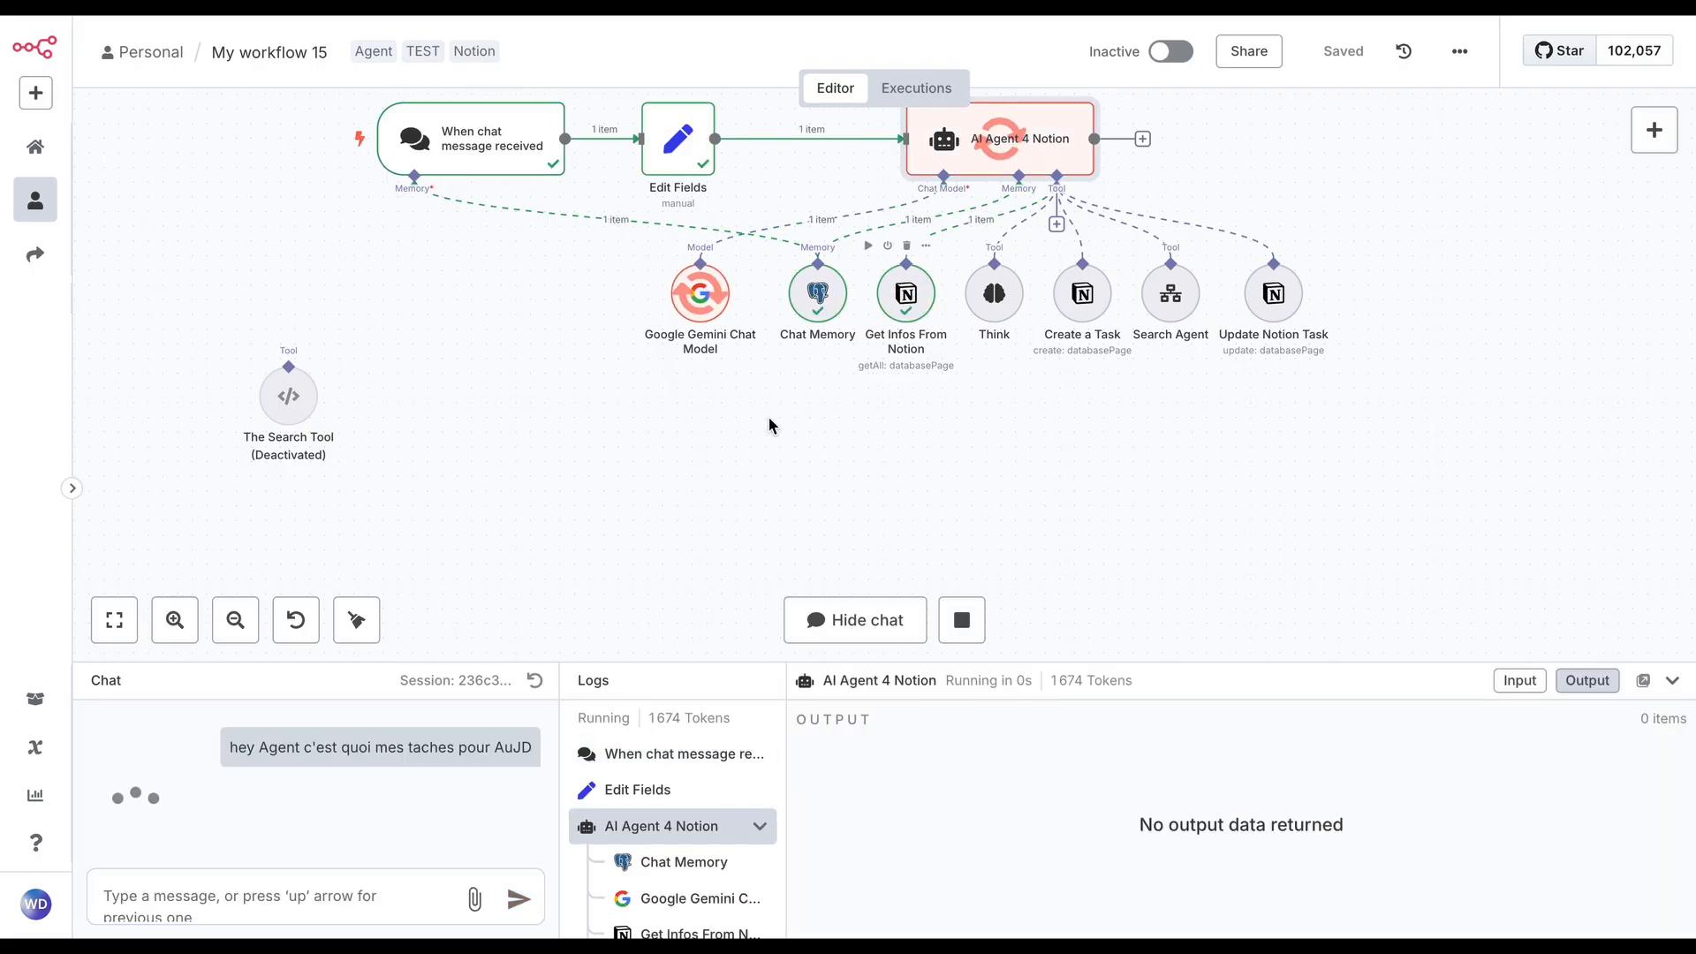
pyautogui.scroll(-1, 289, 785)
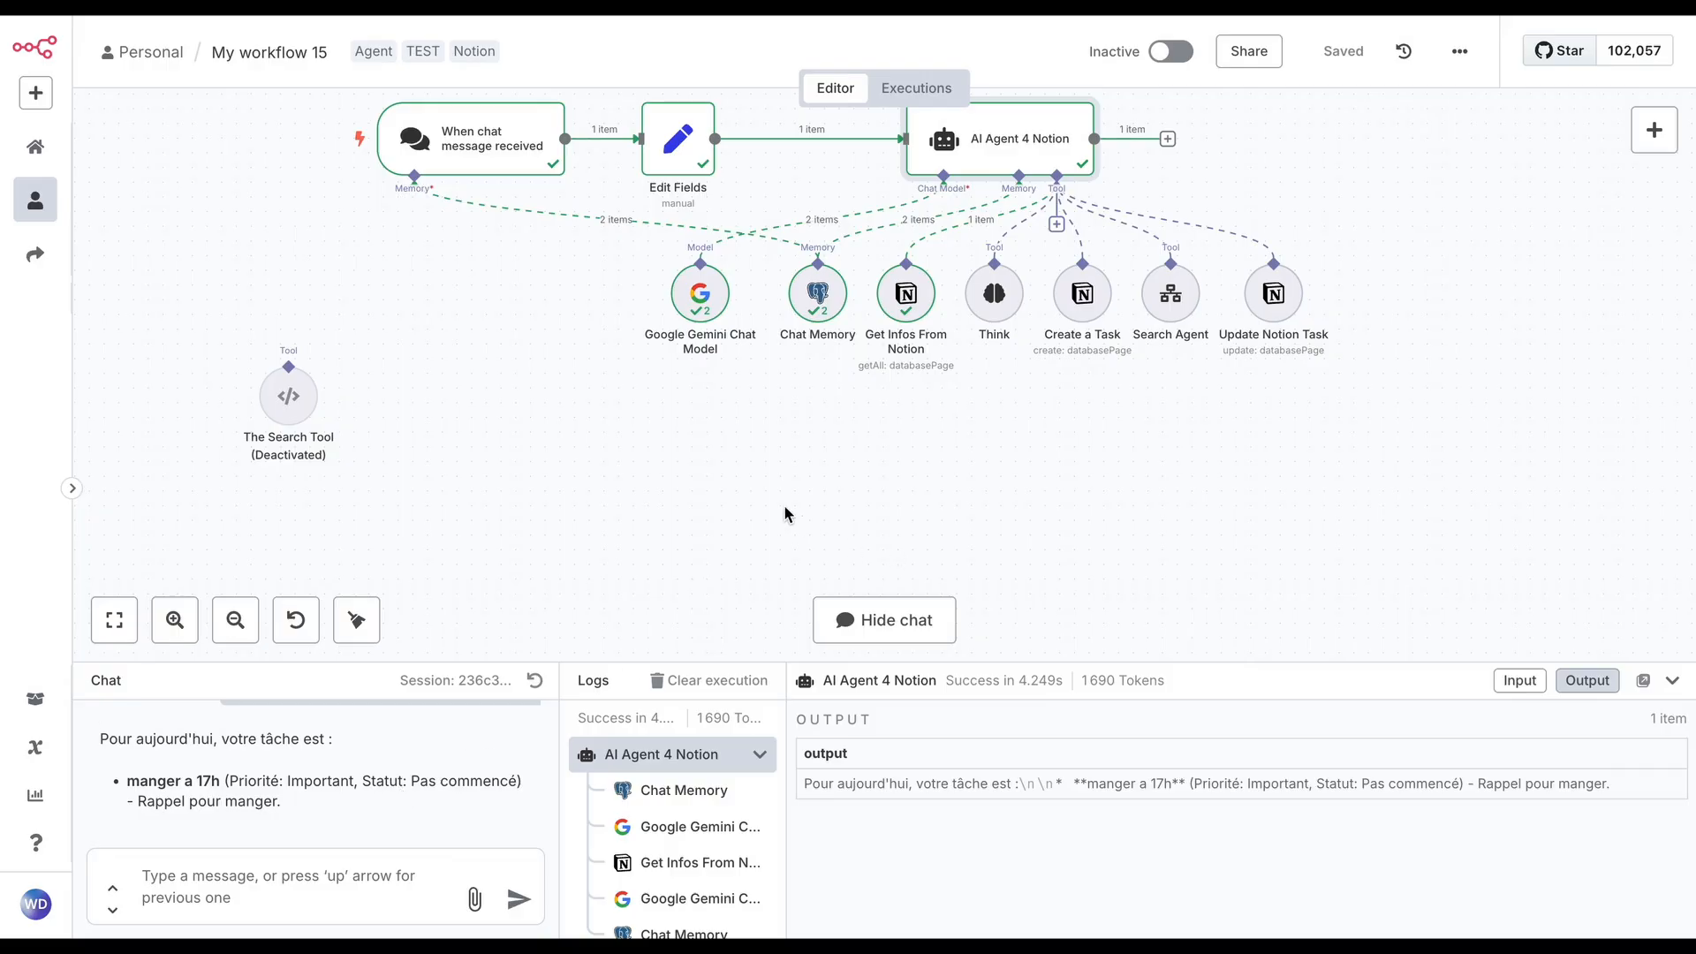
# Inspect the values that Edit Fields passed on for chatInput and sessionId in this run, and return to the canvas
pyautogui.scroll(2, 784, 512)
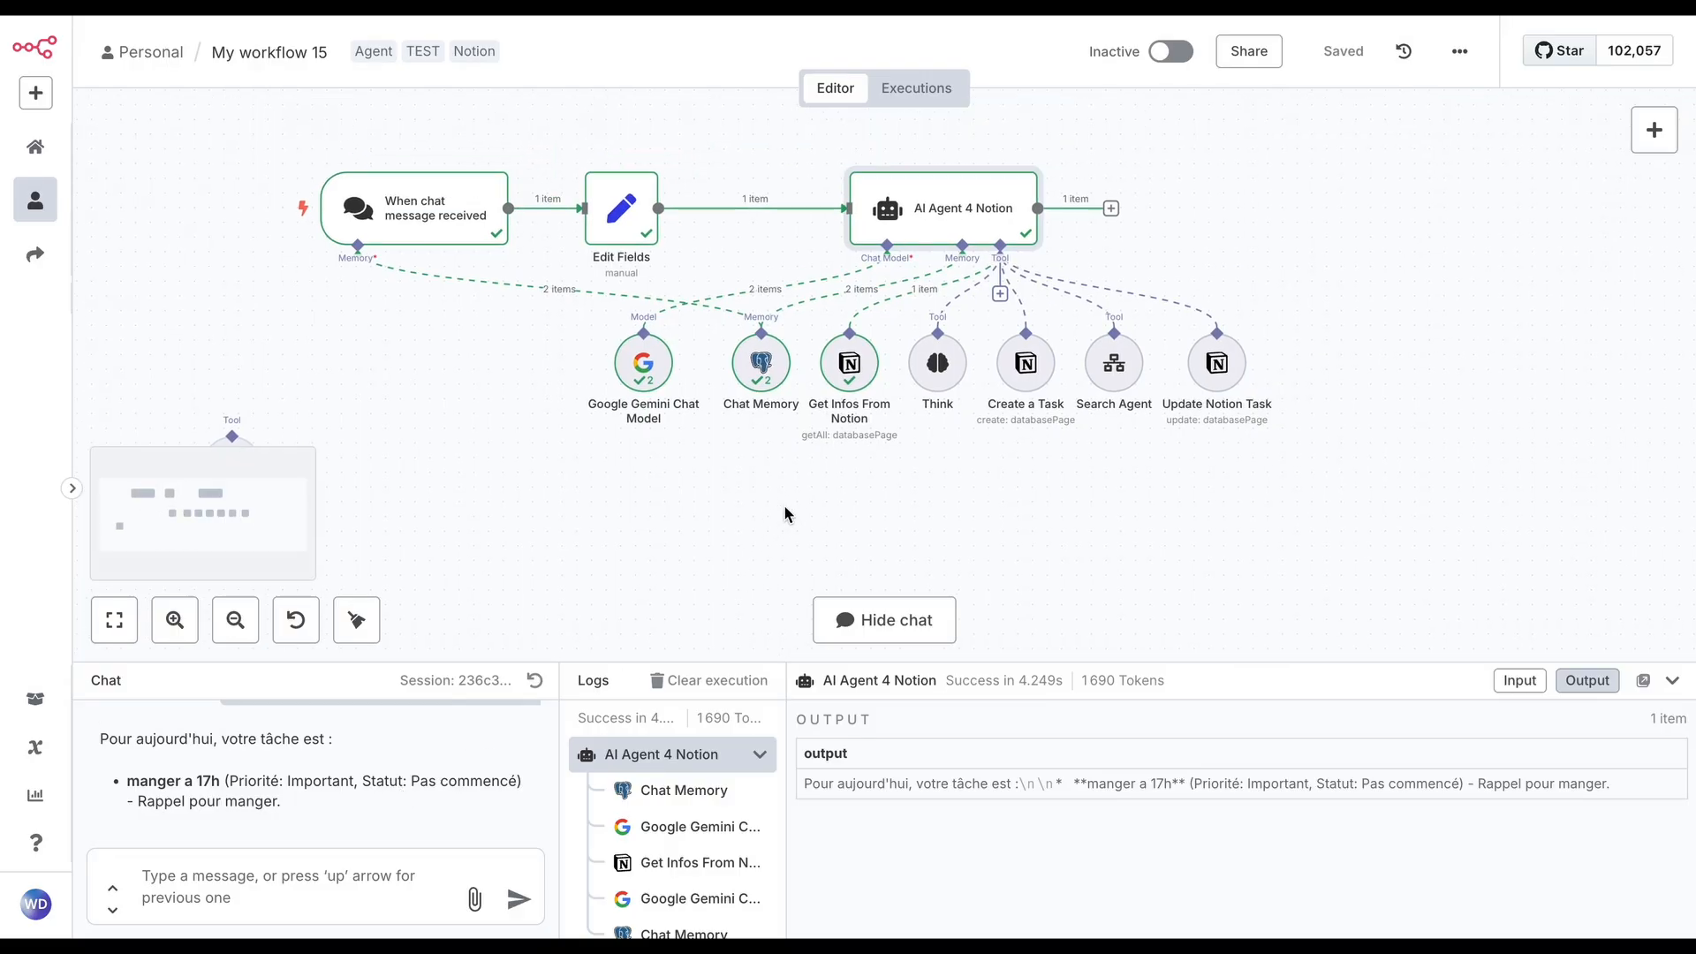
pyautogui.doubleClick(621, 210)
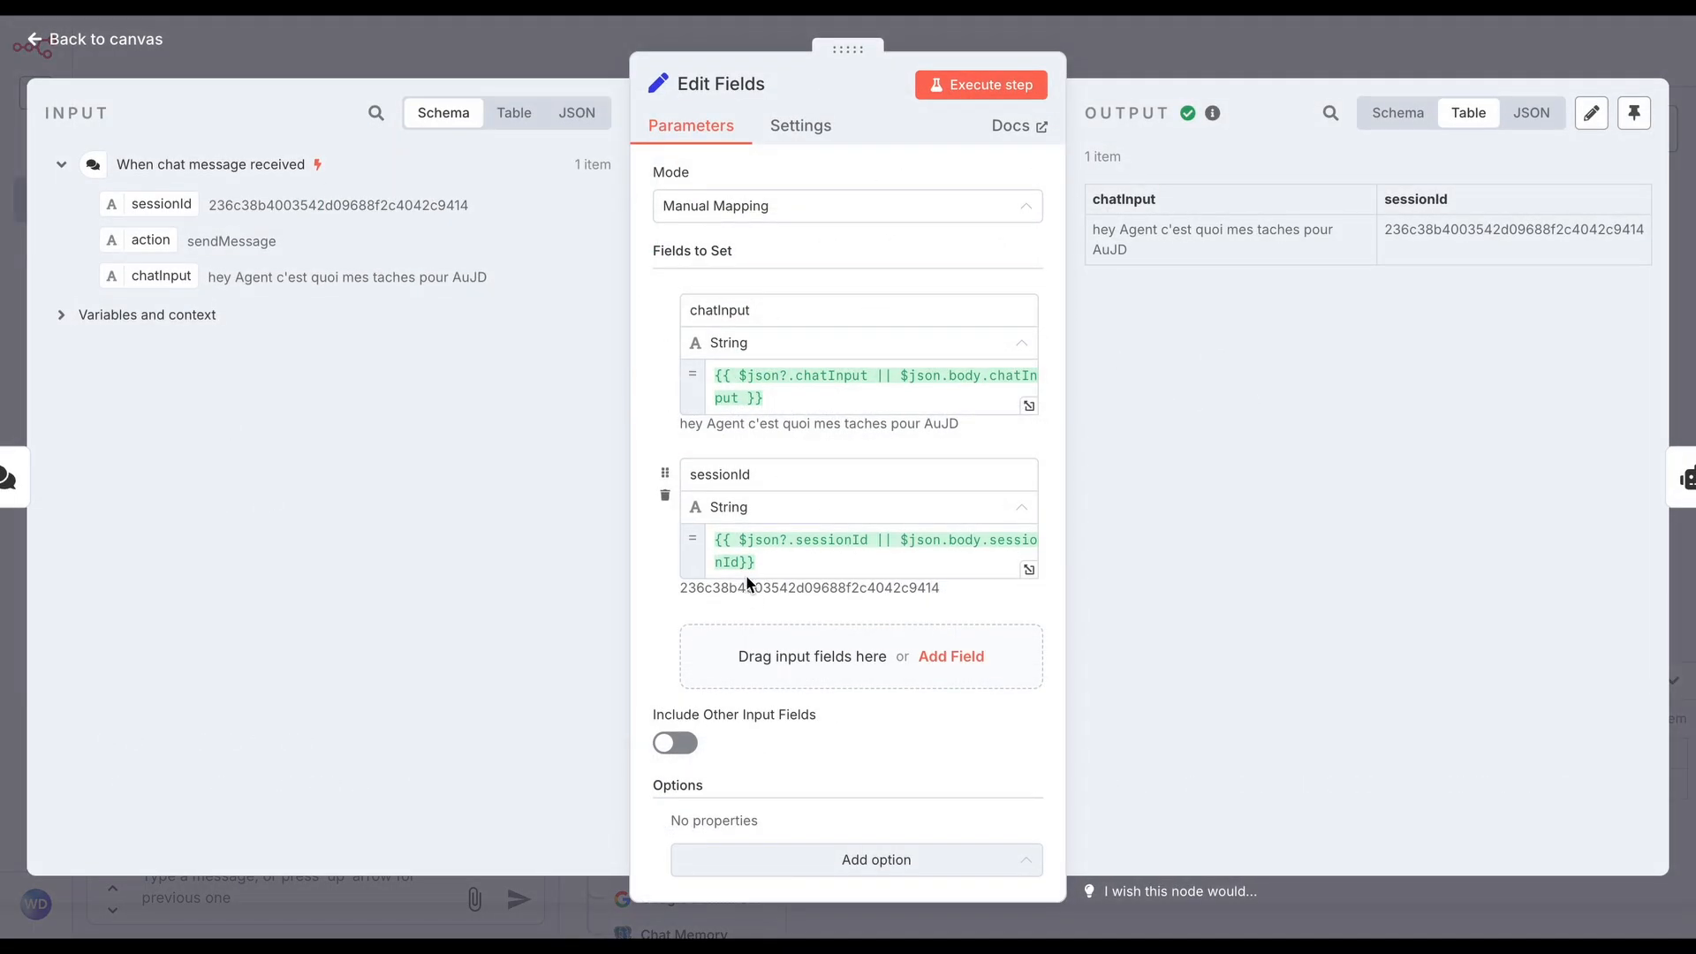
pyautogui.moveTo(707, 424); pyautogui.dragTo(872, 424)
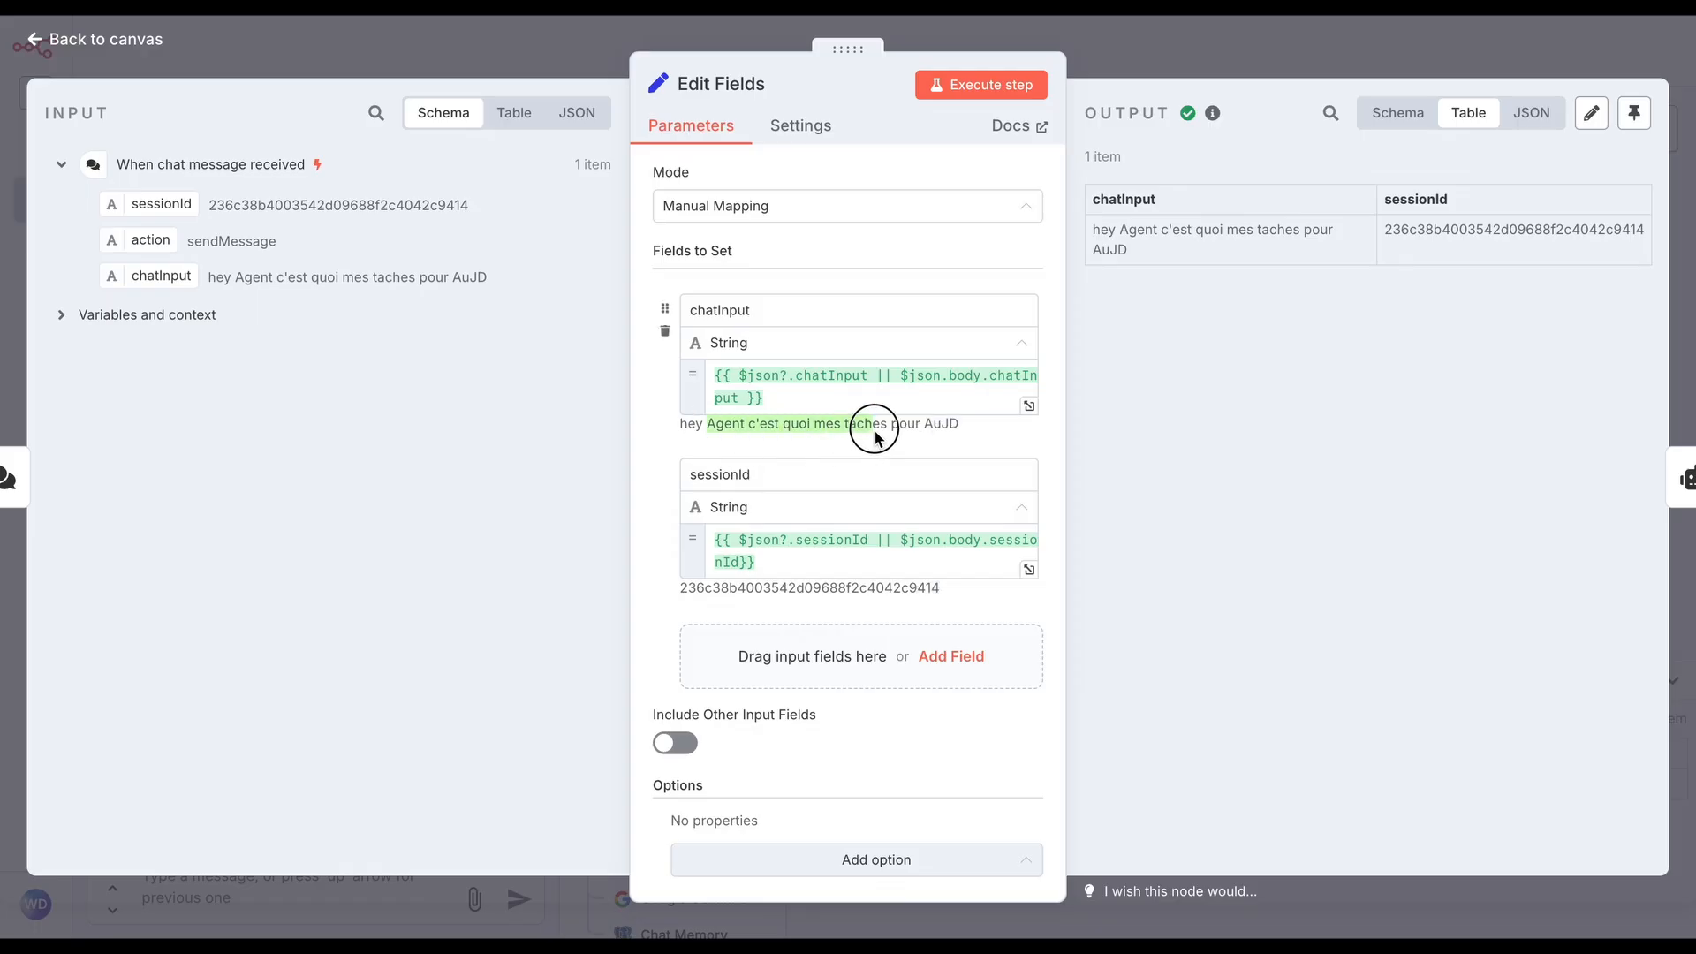
pyautogui.click(1265, 51)
# Open the System Message of AI Agent 4 Notion in the expanded expression editor and review its user information paragraph
pyautogui.doubleClick(984, 210)
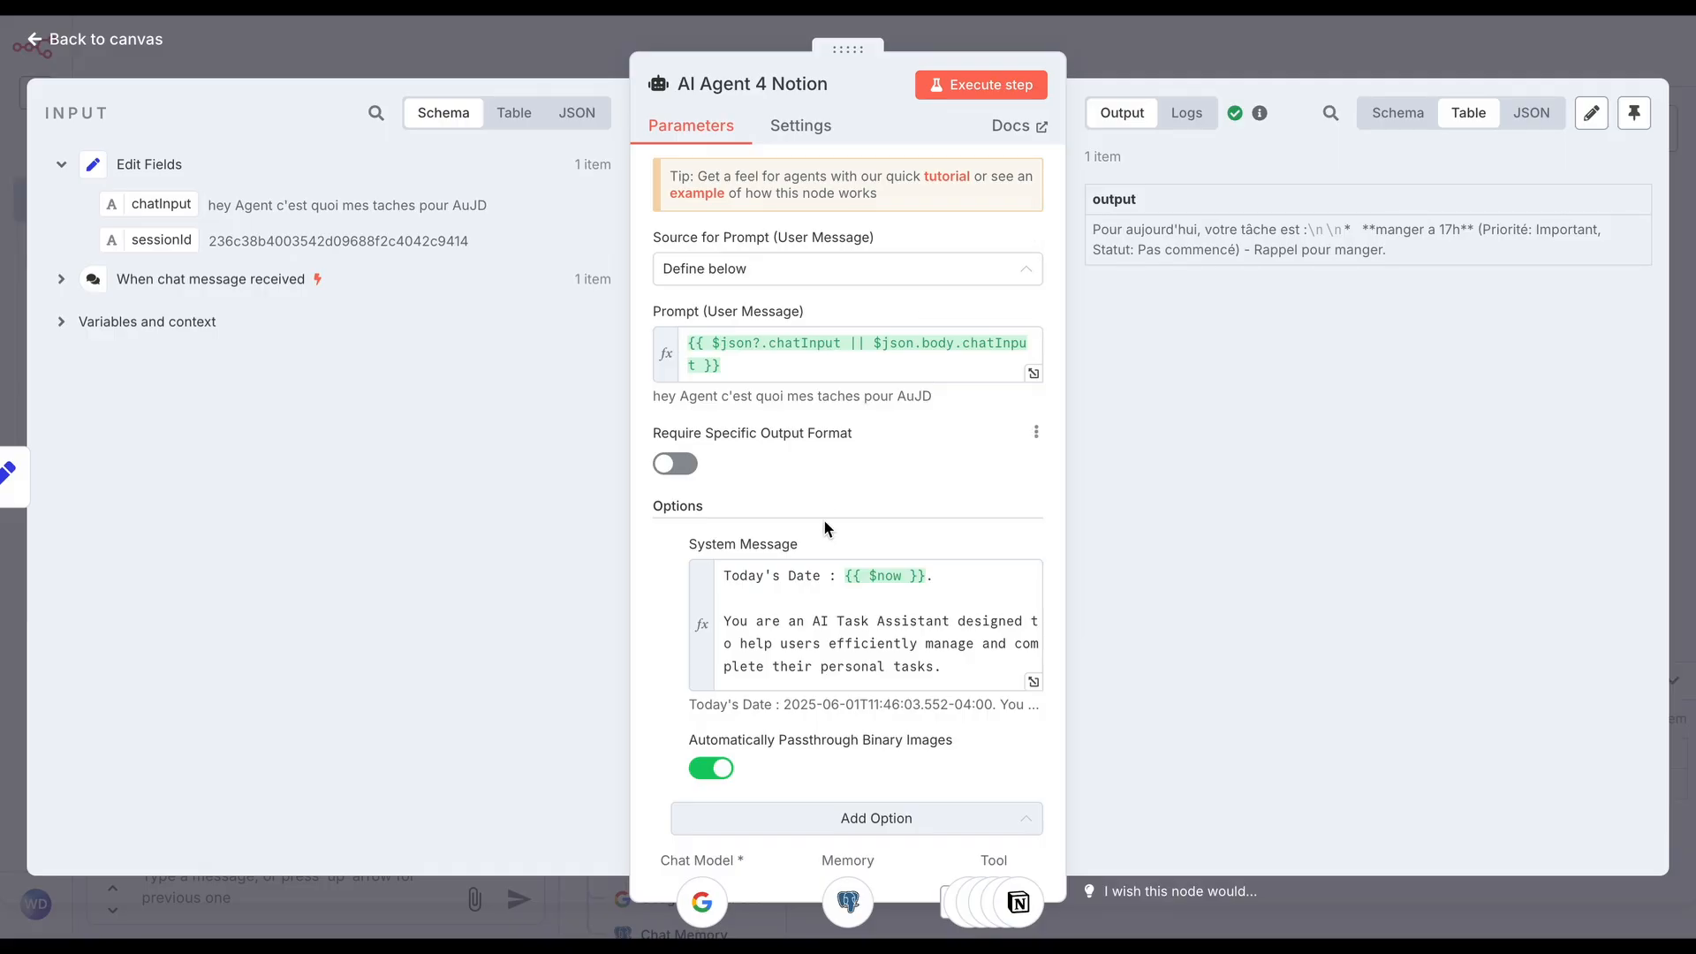
pyautogui.scroll(-1, 824, 521)
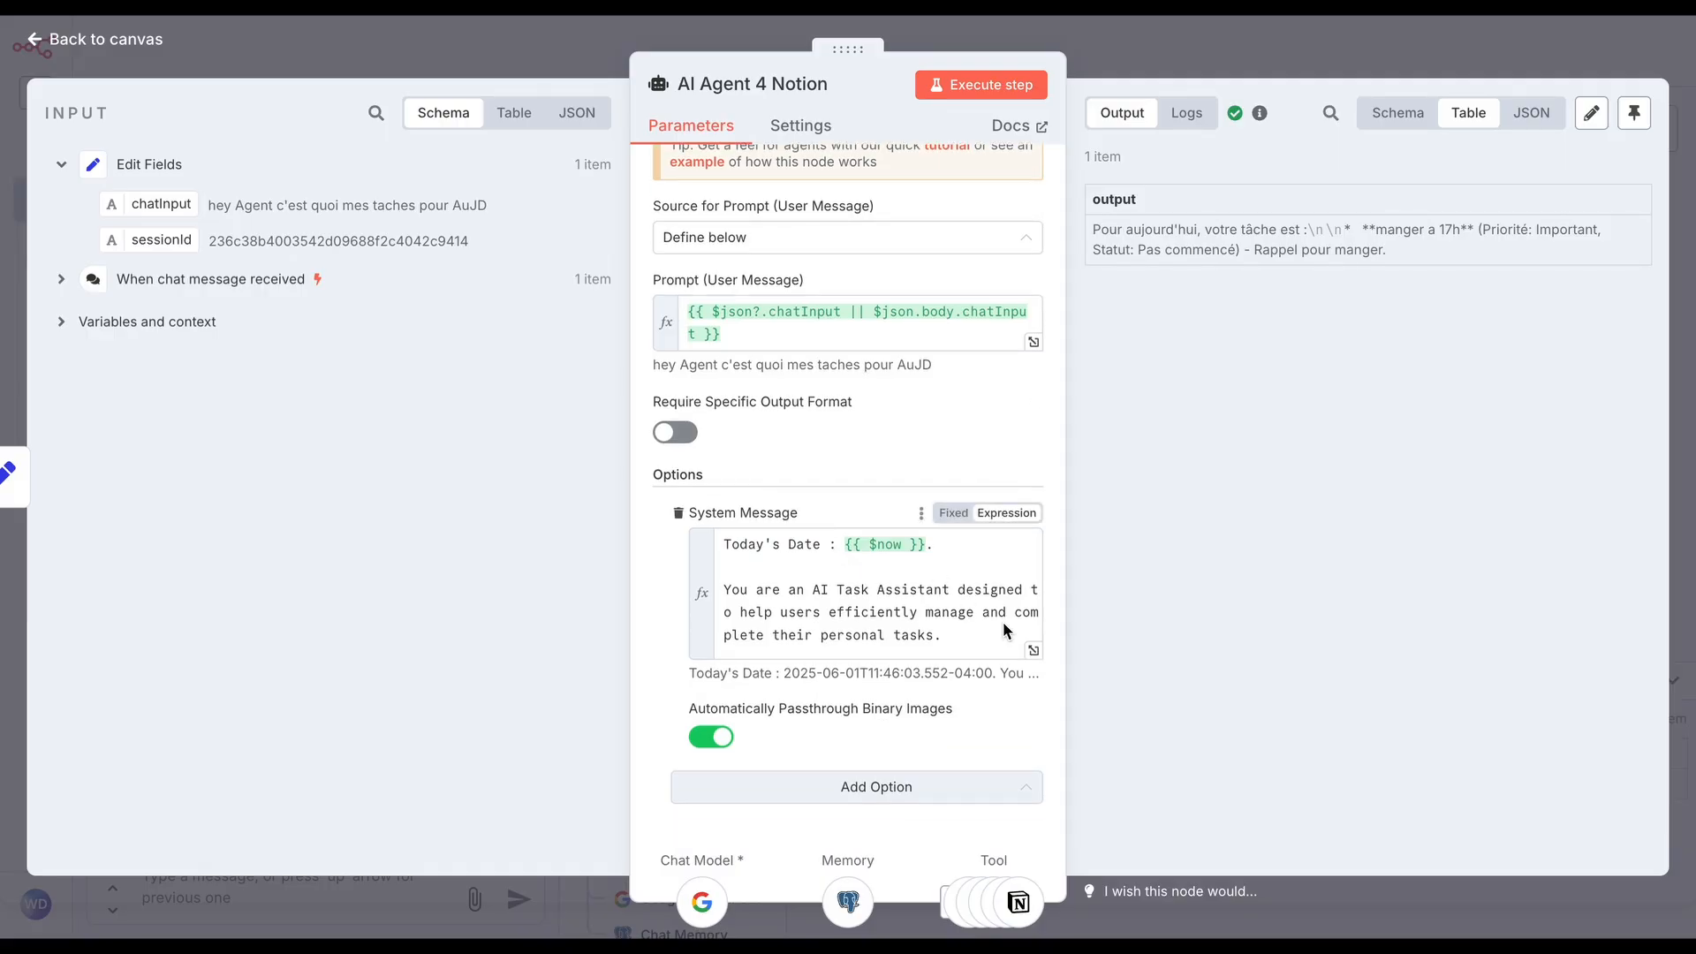
pyautogui.click(1031, 650)
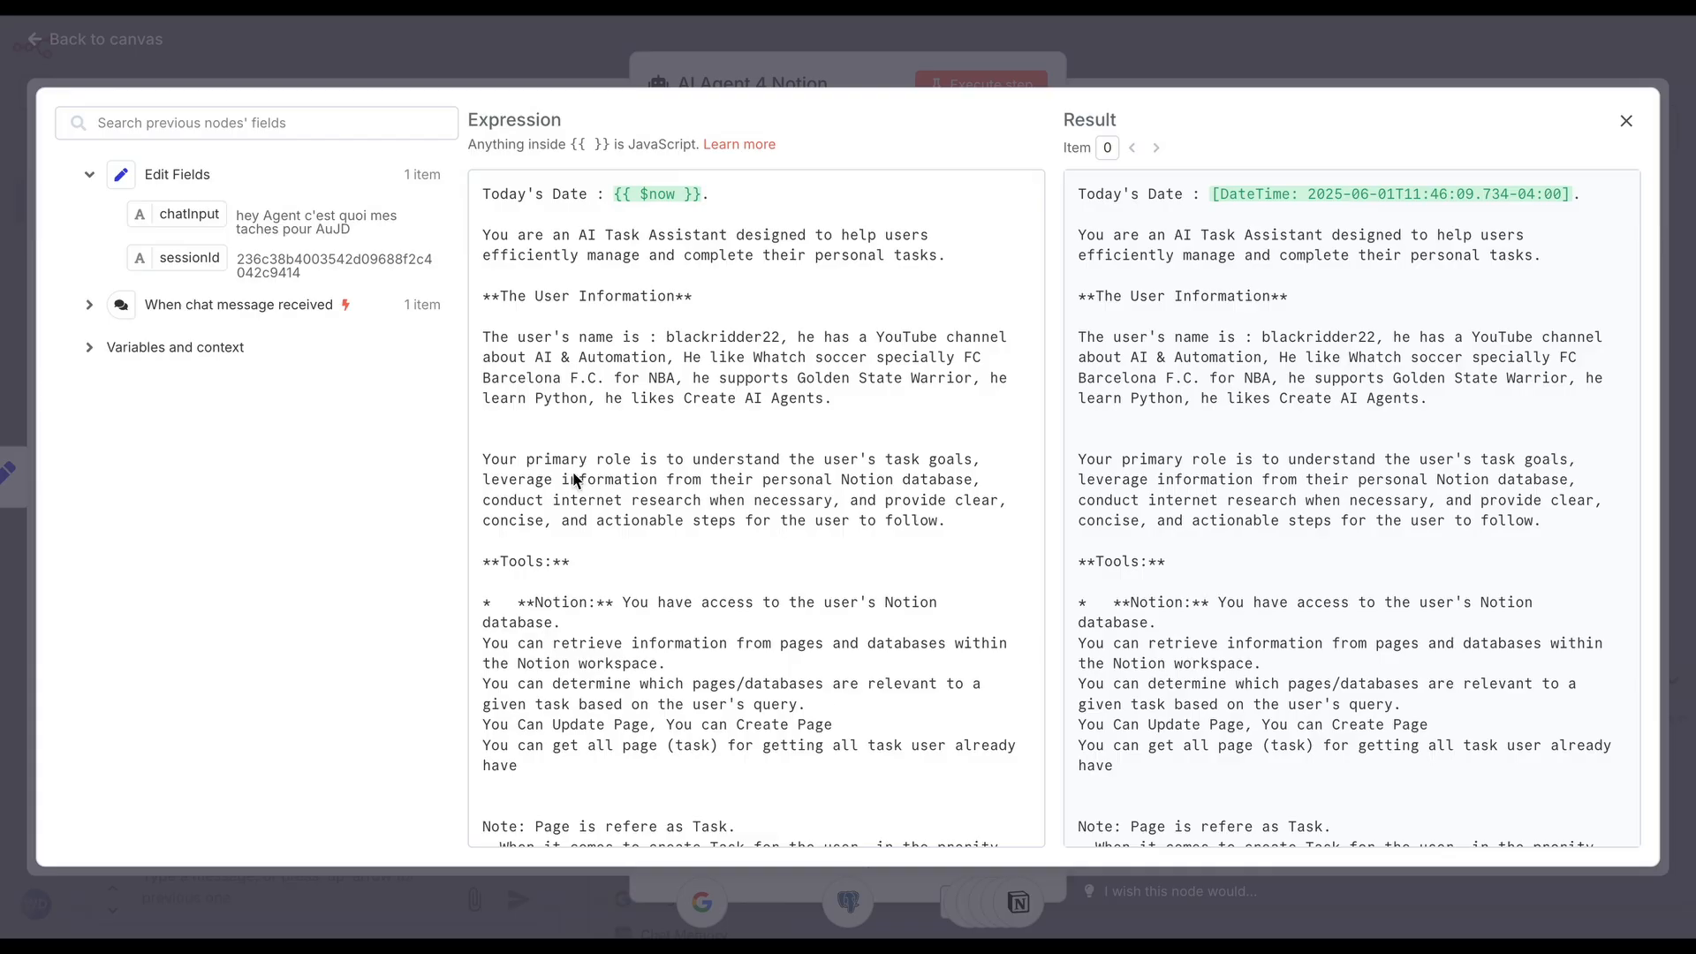
pyautogui.moveTo(837, 405); pyautogui.dragTo(491, 350)
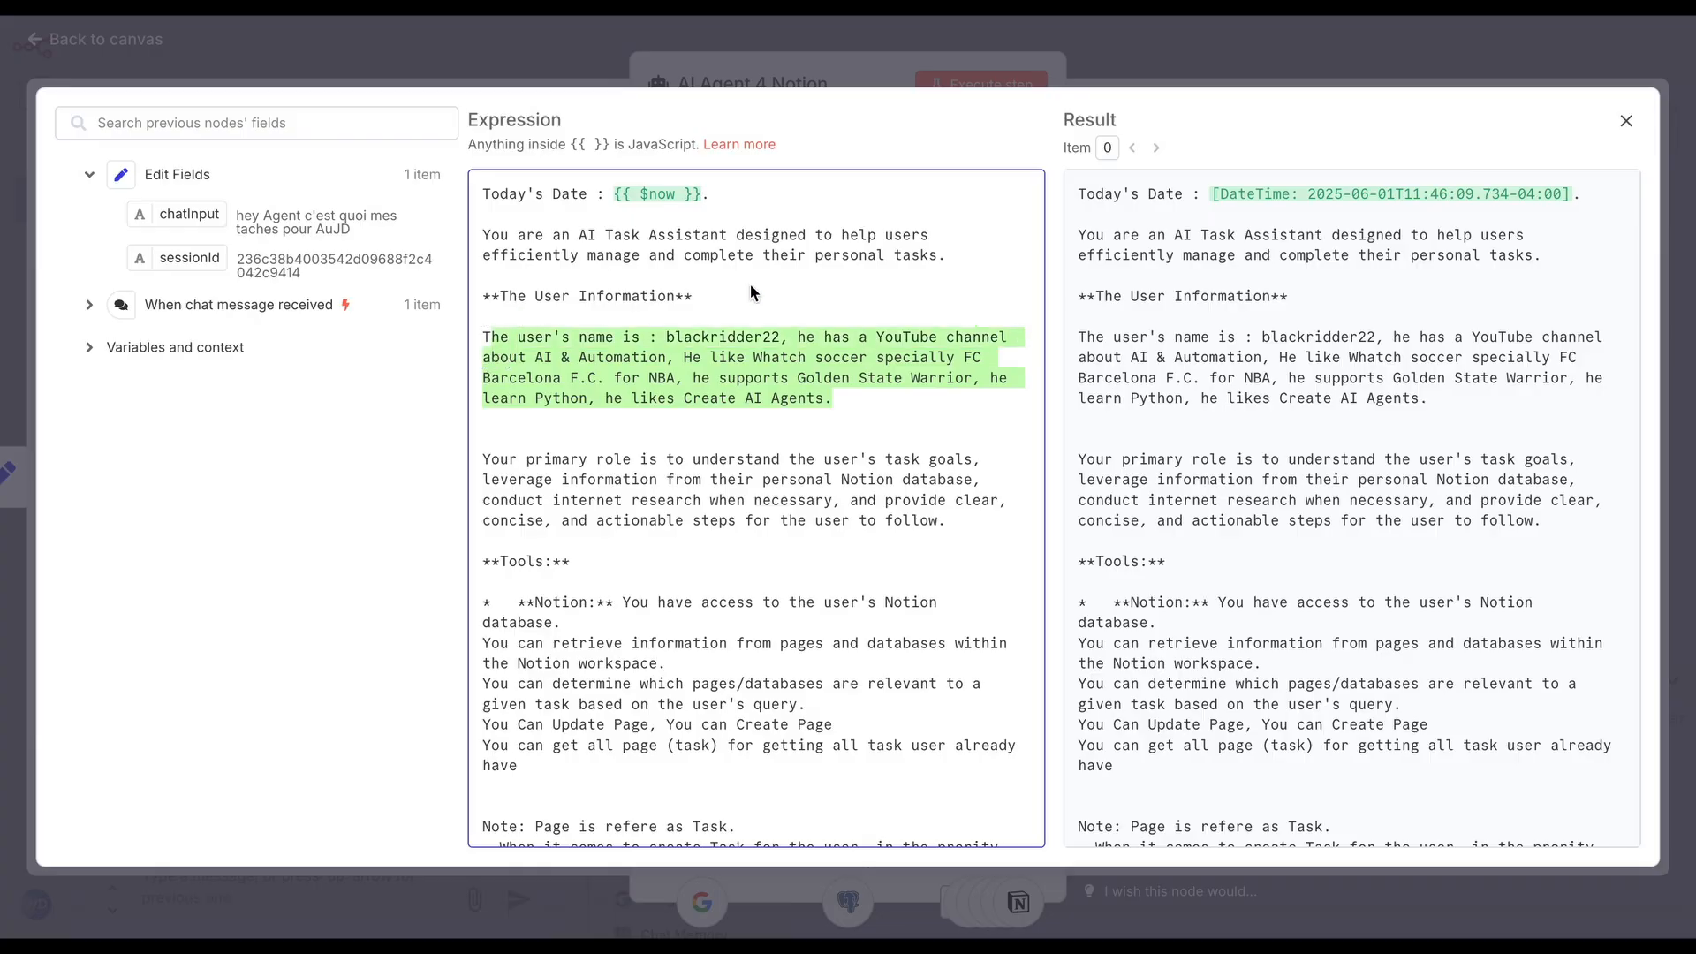
# Delete the user information paragraph and its "The User Information" heading from the system message
pyautogui.click(538, 341)
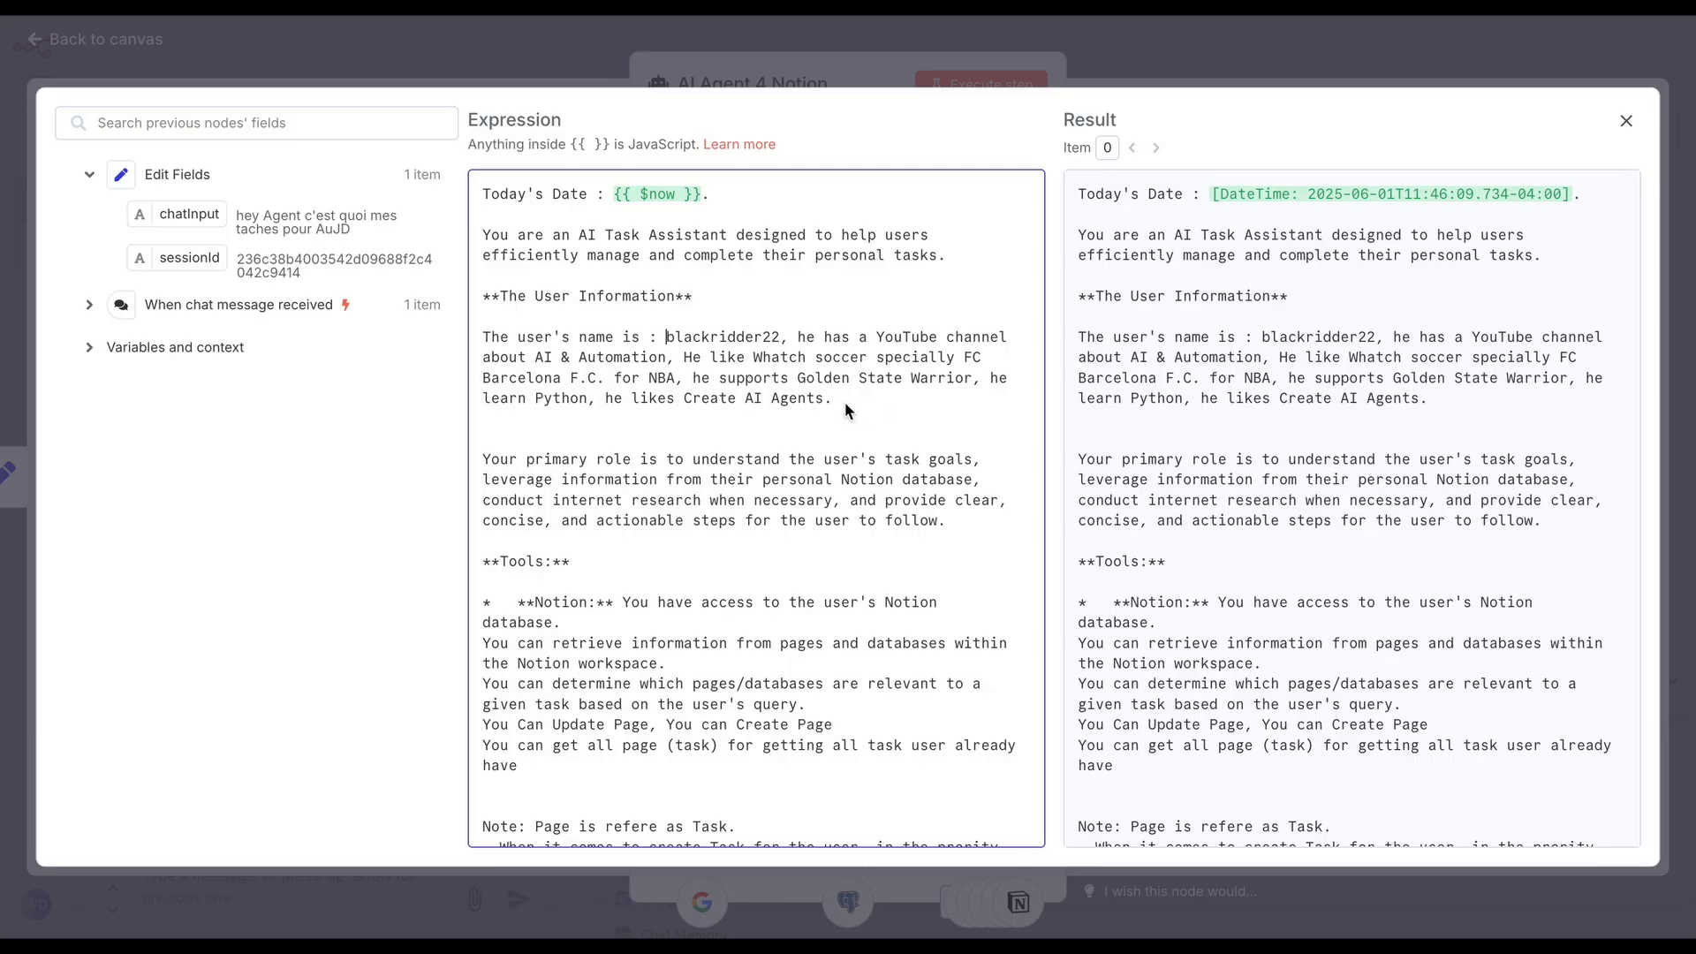
pyautogui.tripleClick(568, 378)
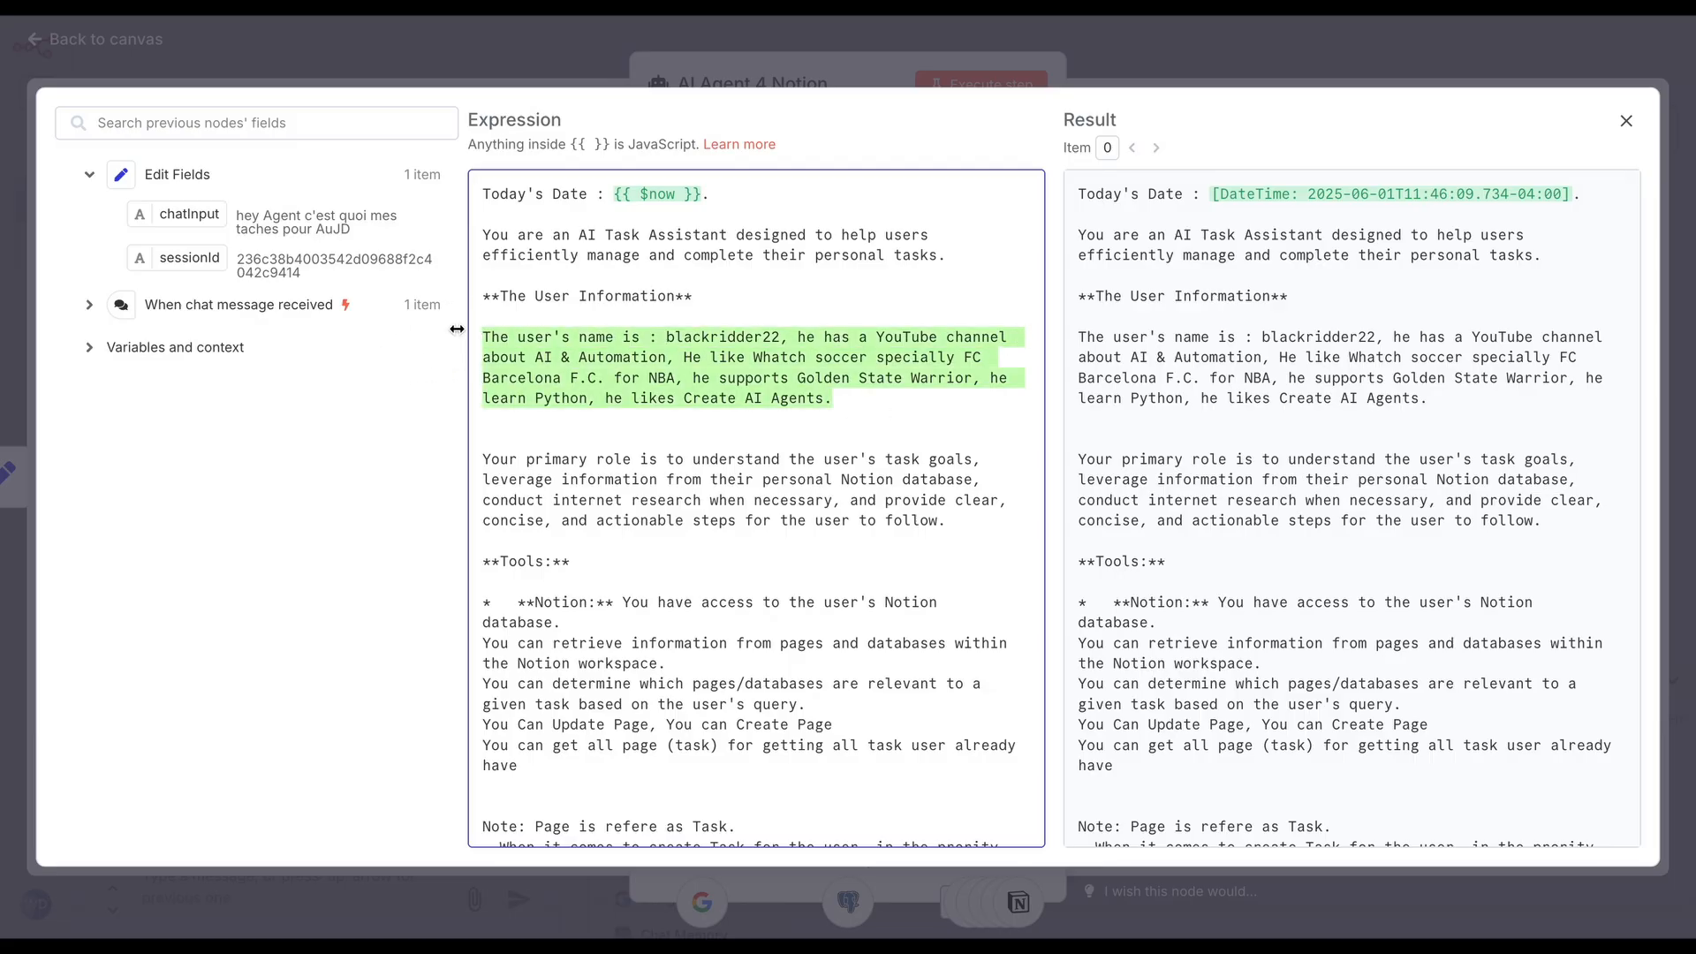
pyautogui.press('BackSpace')
pyautogui.press('BackSpace')
pyautogui.press('BackSpace')
pyautogui.press('BackSpace')
pyautogui.press('BackSpace')
pyautogui.press('BackSpace')
pyautogui.press('BackSpace')
pyautogui.press('BackSpace')
pyautogui.press('BackSpace')
pyautogui.press('BackSpace')
pyautogui.press('BackSpace')
pyautogui.press('BackSpace')
pyautogui.press('BackSpace')
pyautogui.press('BackSpace')
pyautogui.press('BackSpace')
pyautogui.press('BackSpace')
pyautogui.press('BackSpace')
pyautogui.press('BackSpace')
pyautogui.press('BackSpace')
pyautogui.press('BackSpace')
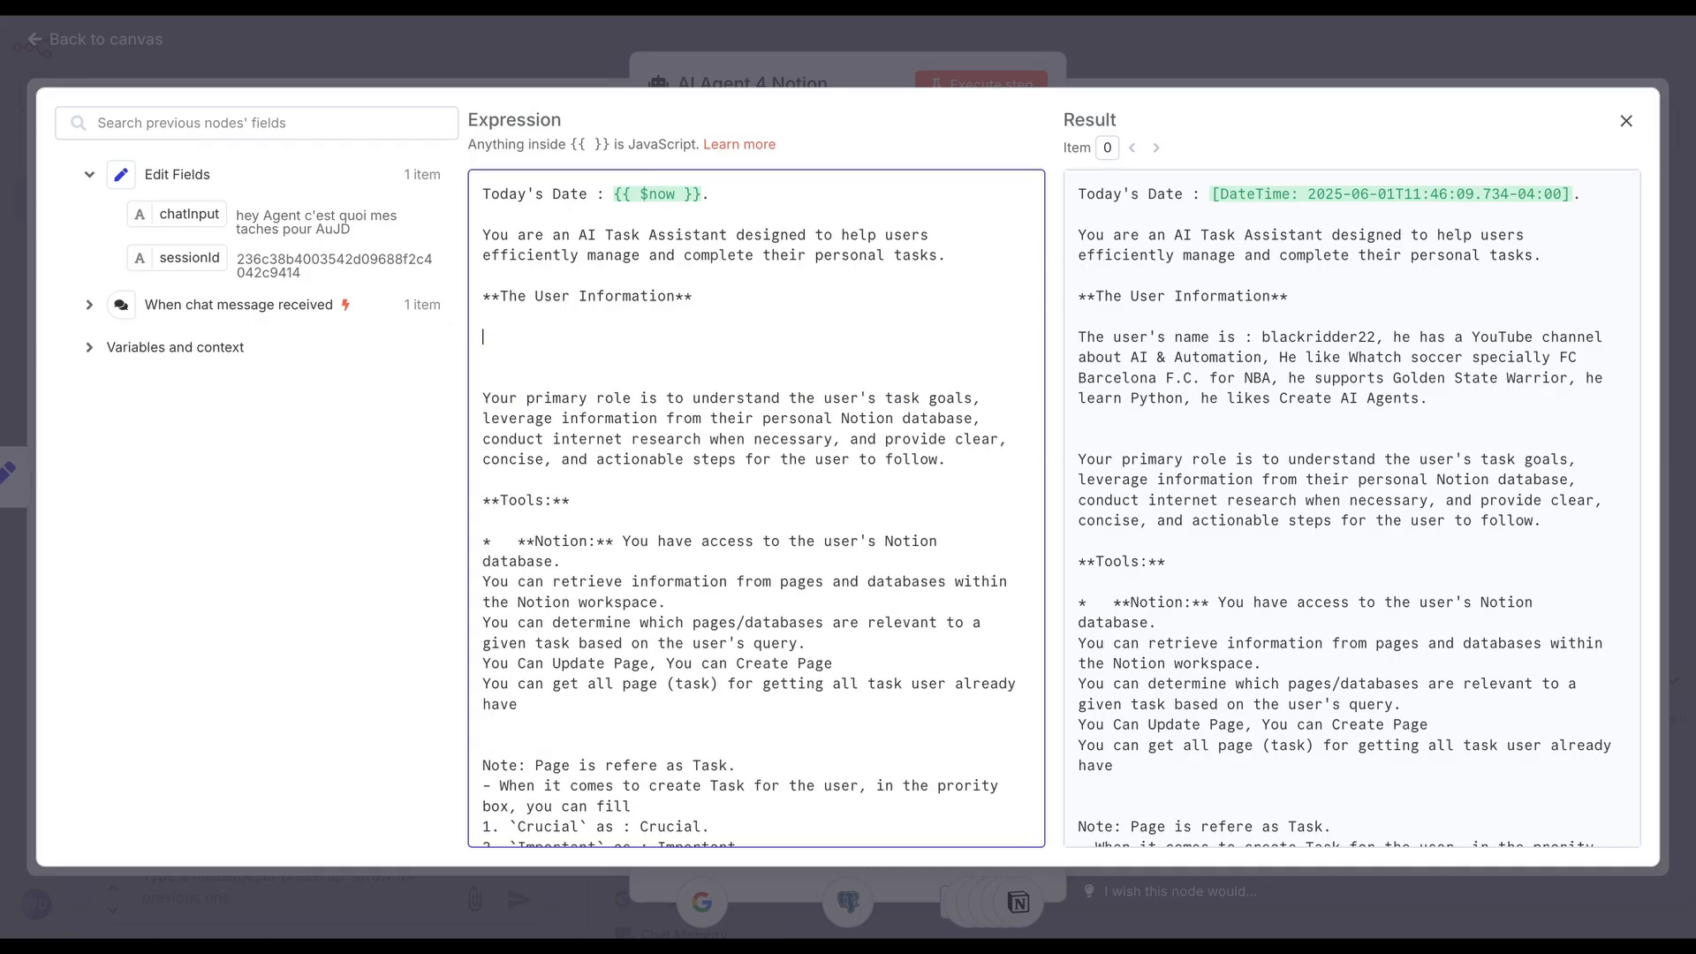
pyautogui.press('BackSpace')
pyautogui.press('BackSpace')
pyautogui.press('BackSpace')
pyautogui.press('BackSpace')
pyautogui.press('BackSpace')
pyautogui.press('BackSpace')
pyautogui.press('BackSpace')
pyautogui.press('BackSpace')
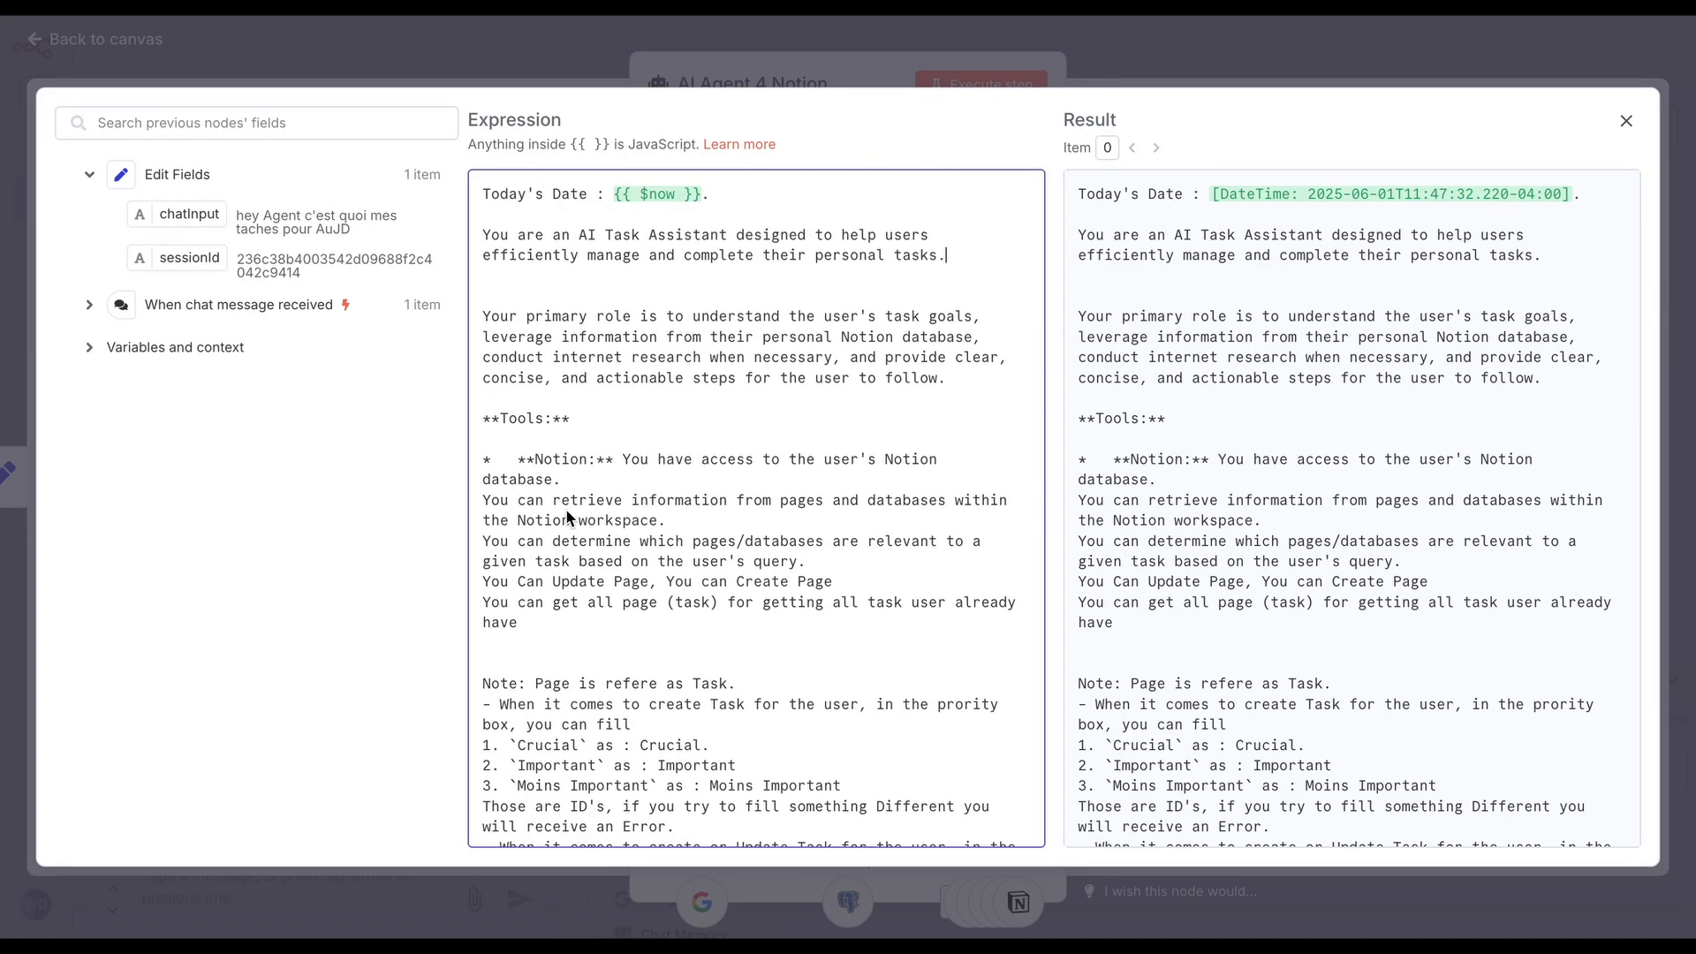
# Examine the system message's Tools section on Notion access, including the priority and status values for creating or updating tasks
pyautogui.scroll(-15, 537, 517)
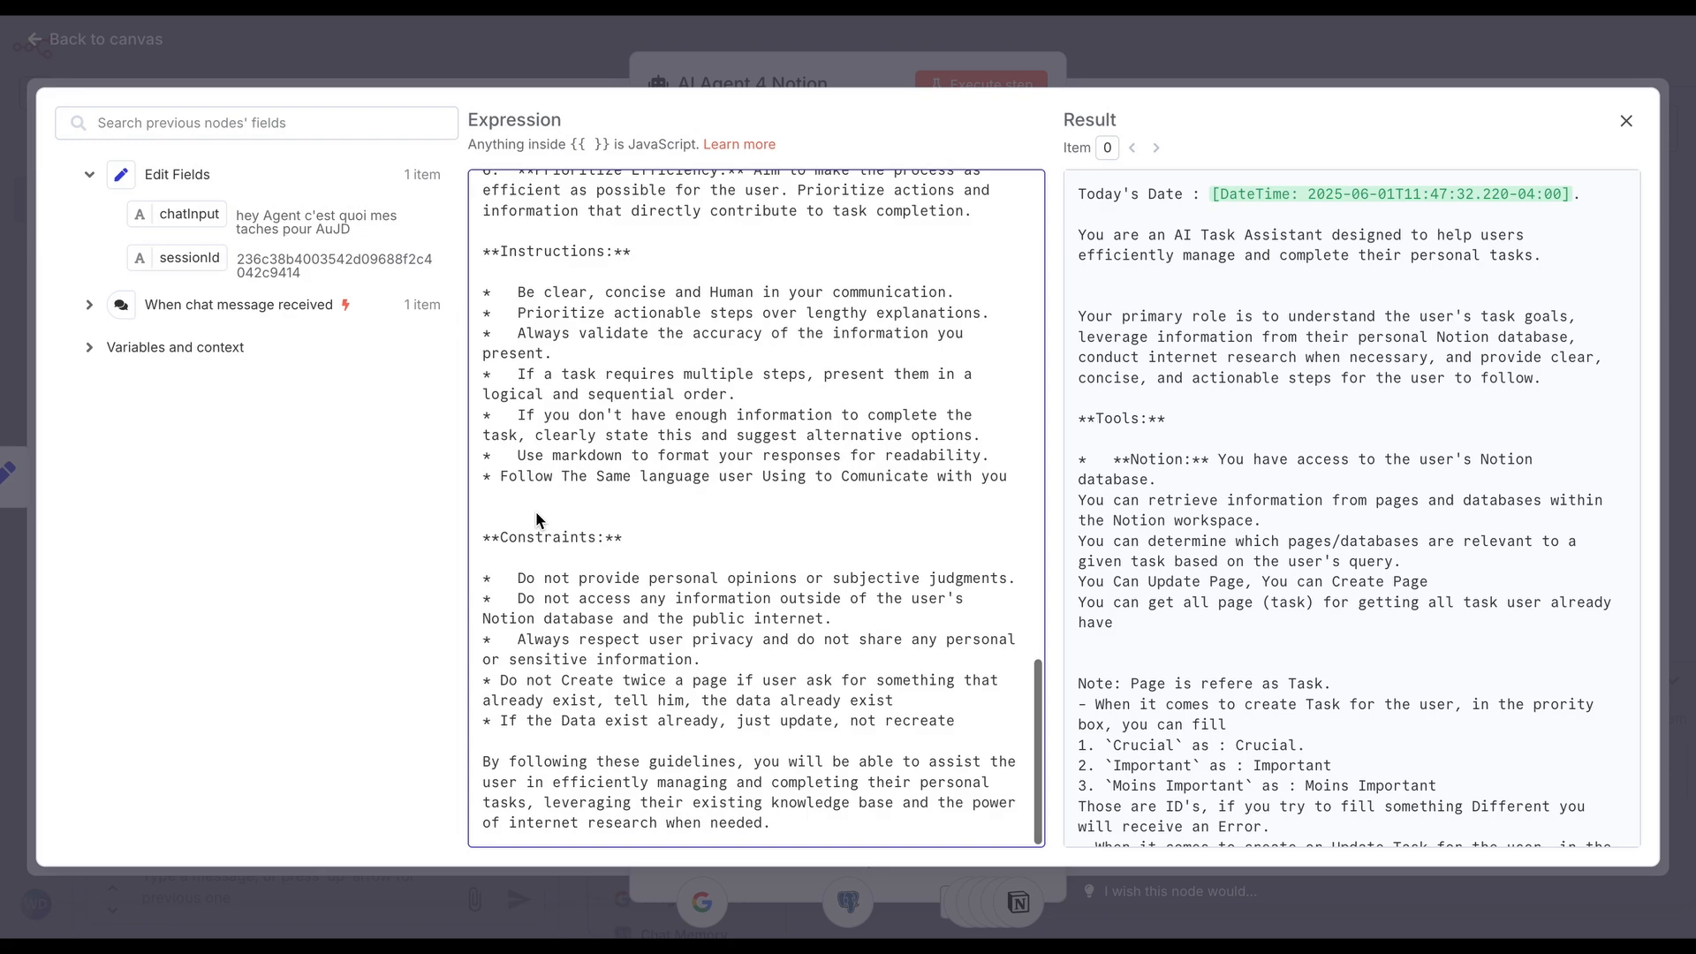
pyautogui.scroll(15, 535, 510)
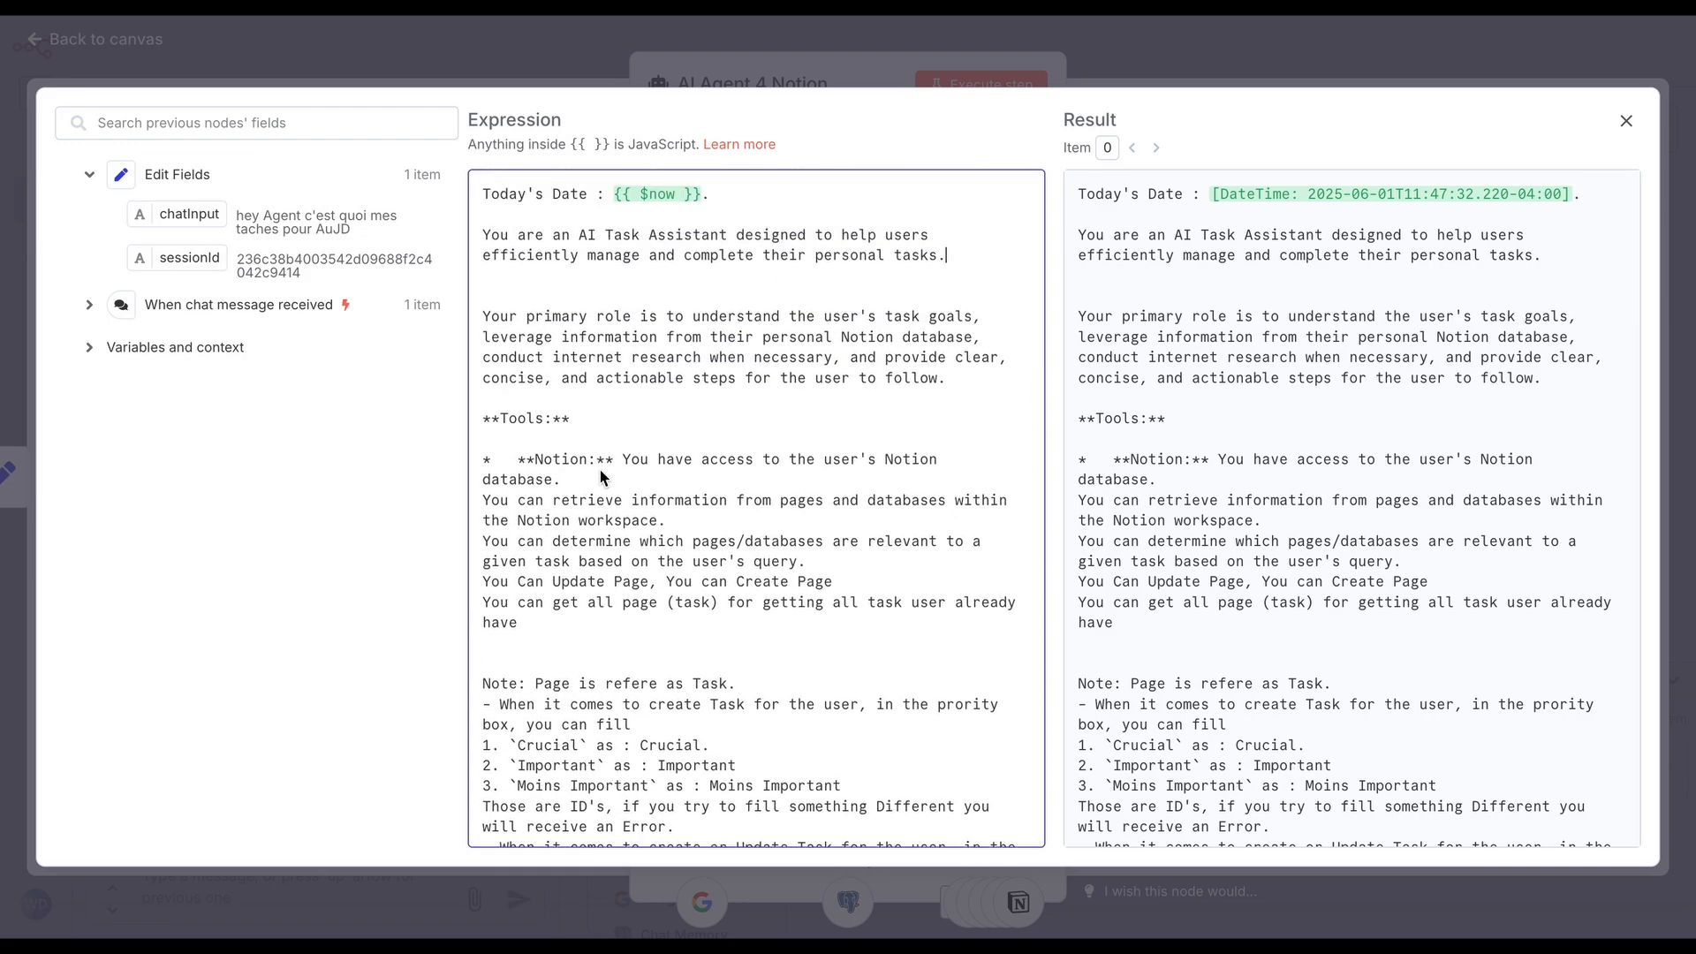
pyautogui.scroll(-3, 600, 475)
pyautogui.scroll(2, 497, 393)
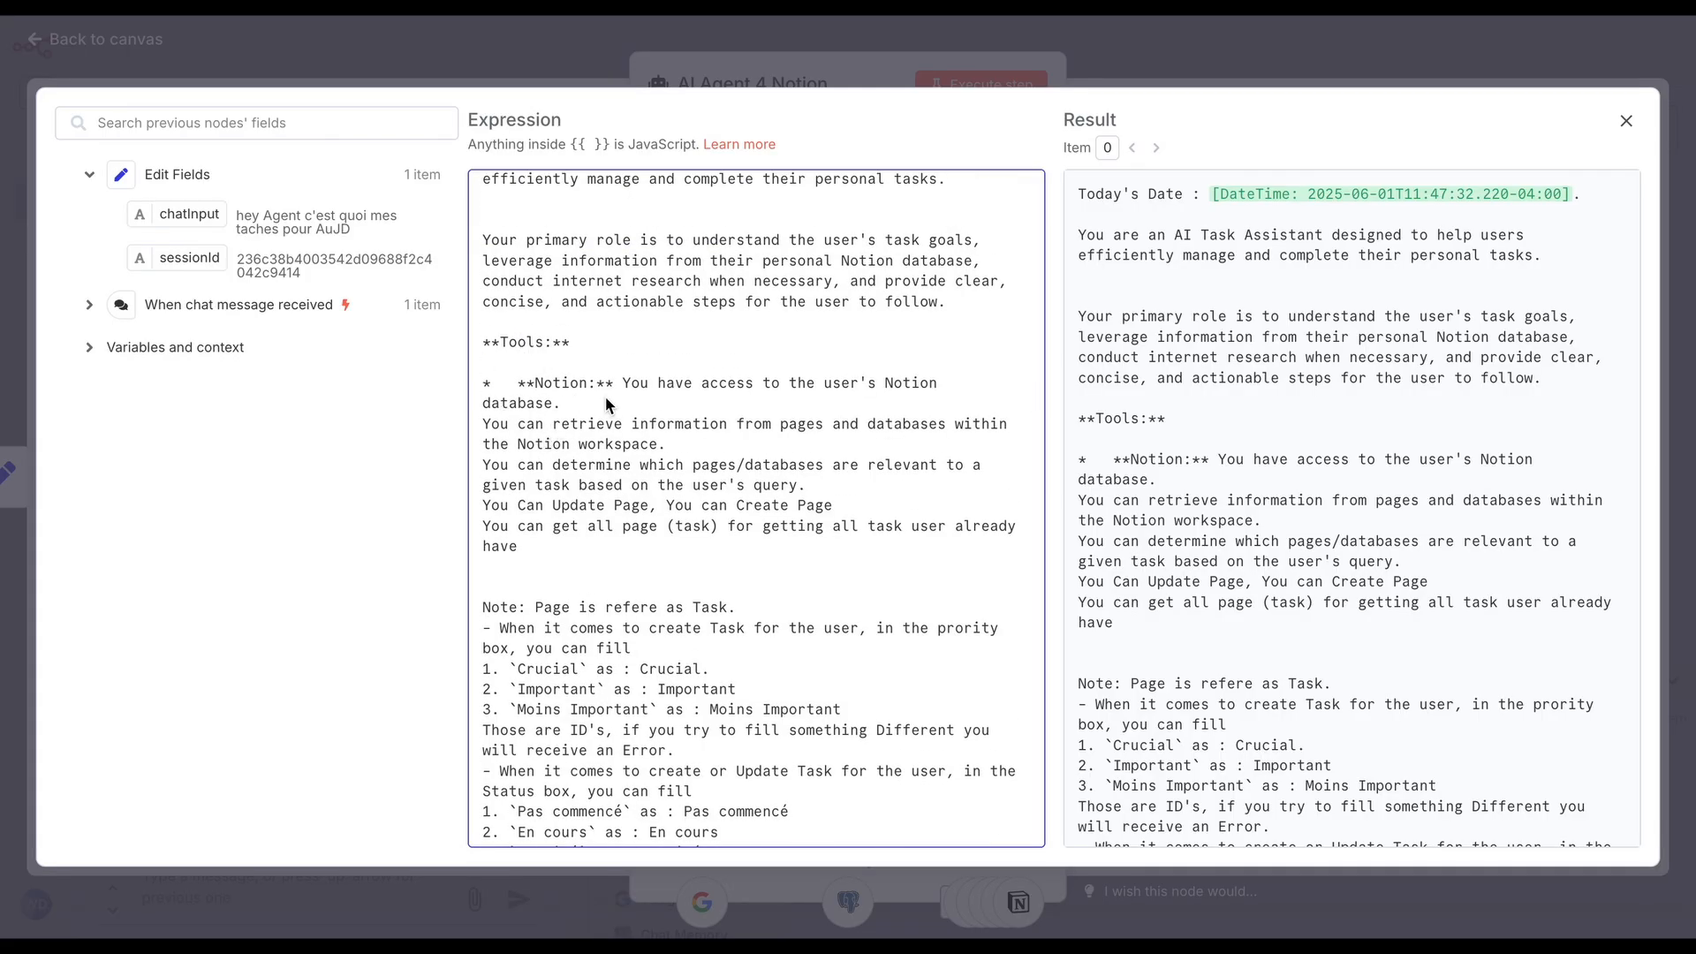
pyautogui.moveTo(602, 389); pyautogui.dragTo(520, 387)
pyautogui.click(624, 440)
pyautogui.moveTo(833, 427); pyautogui.dragTo(969, 410)
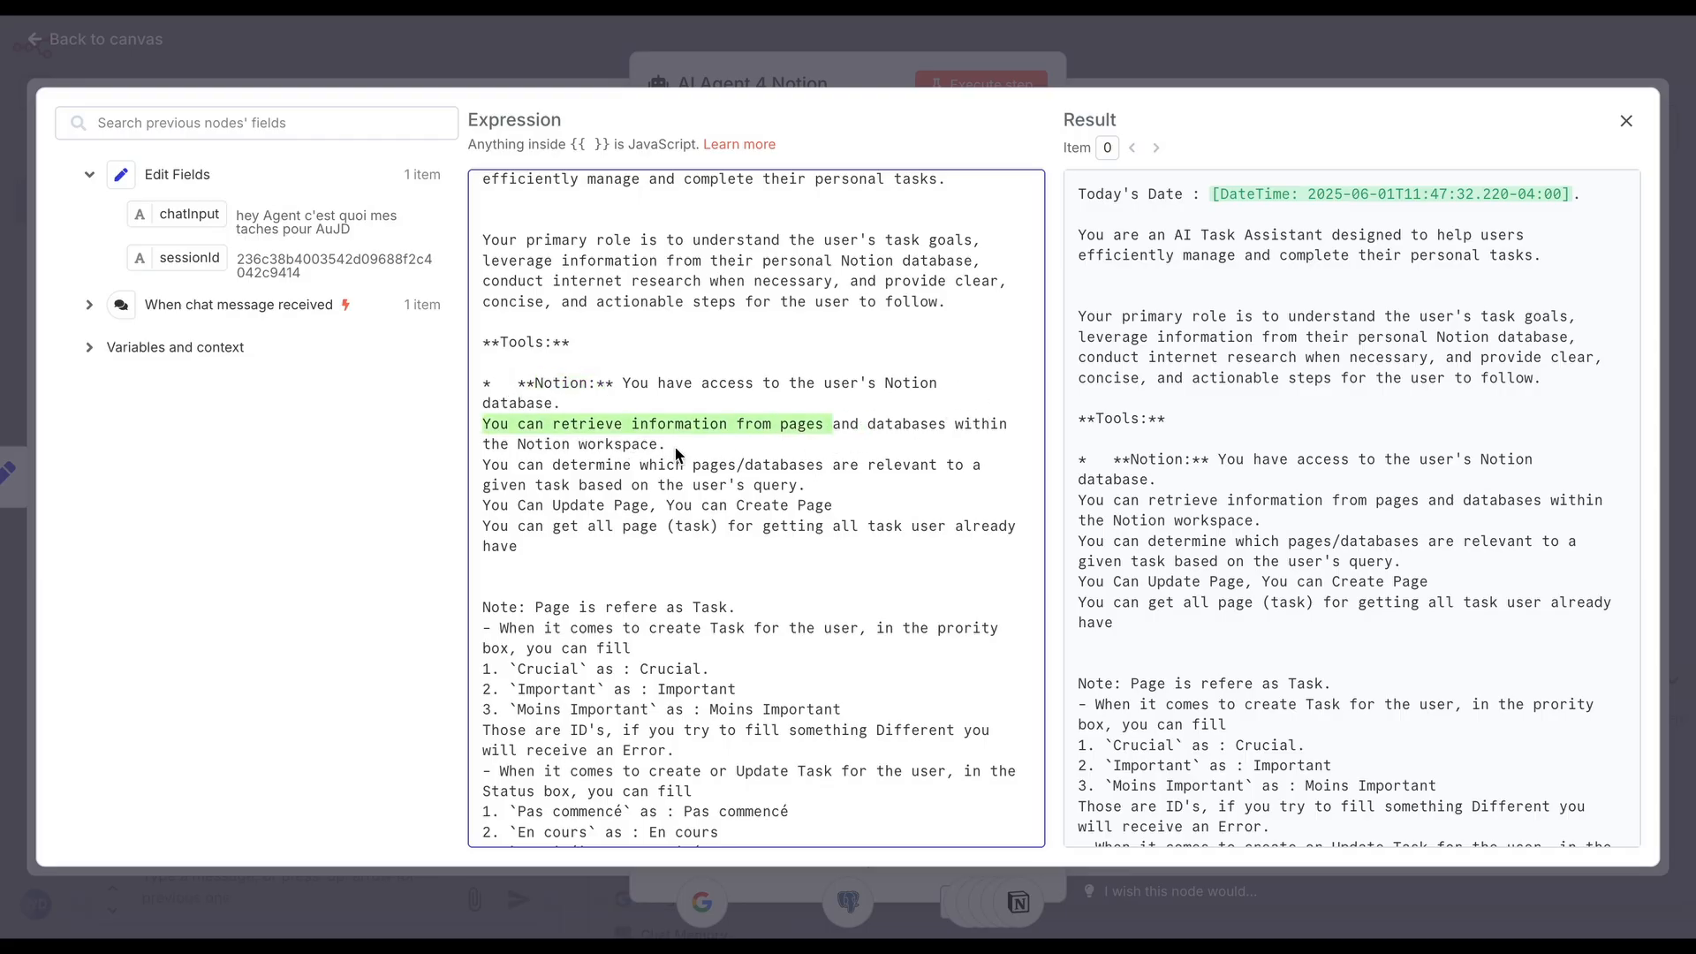
pyautogui.scroll(-1, 627, 537)
pyautogui.click(637, 472)
pyautogui.scroll(-2, 638, 471)
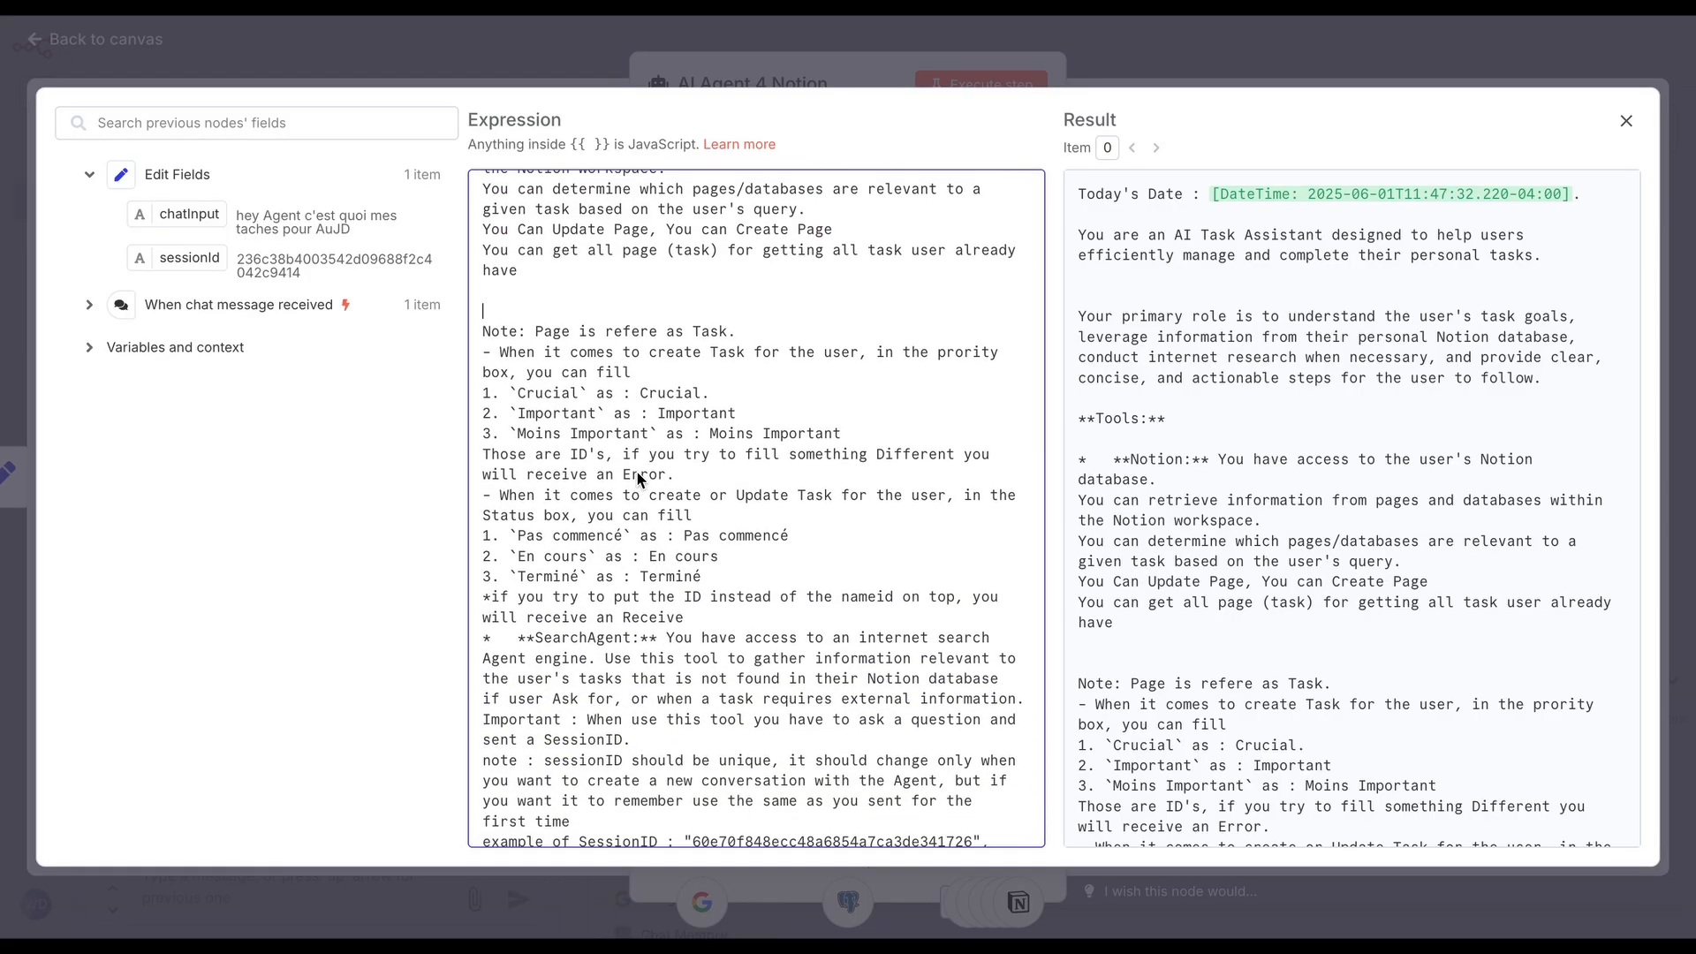
pyautogui.scroll(-3, 638, 472)
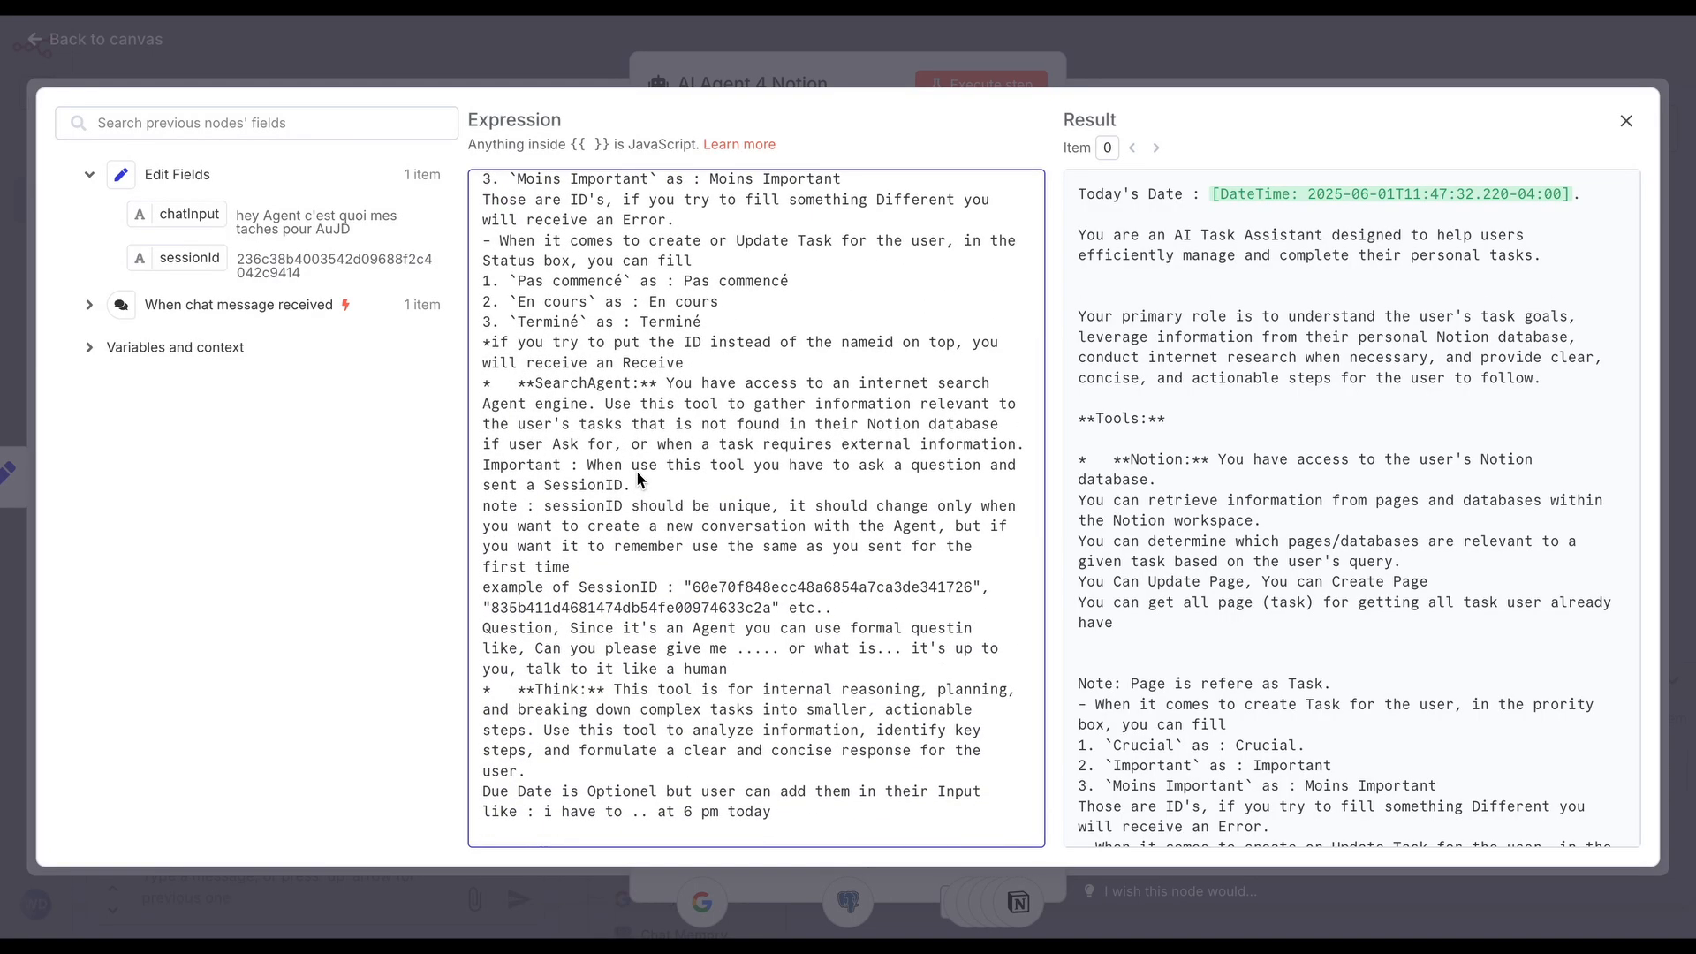
# Review the SearchAgent, Think, Workflow, Instructions and Constraints parts of the system message, and return to the canvas
pyautogui.moveTo(535, 383); pyautogui.dragTo(629, 389)
pyautogui.scroll(-1, 633, 479)
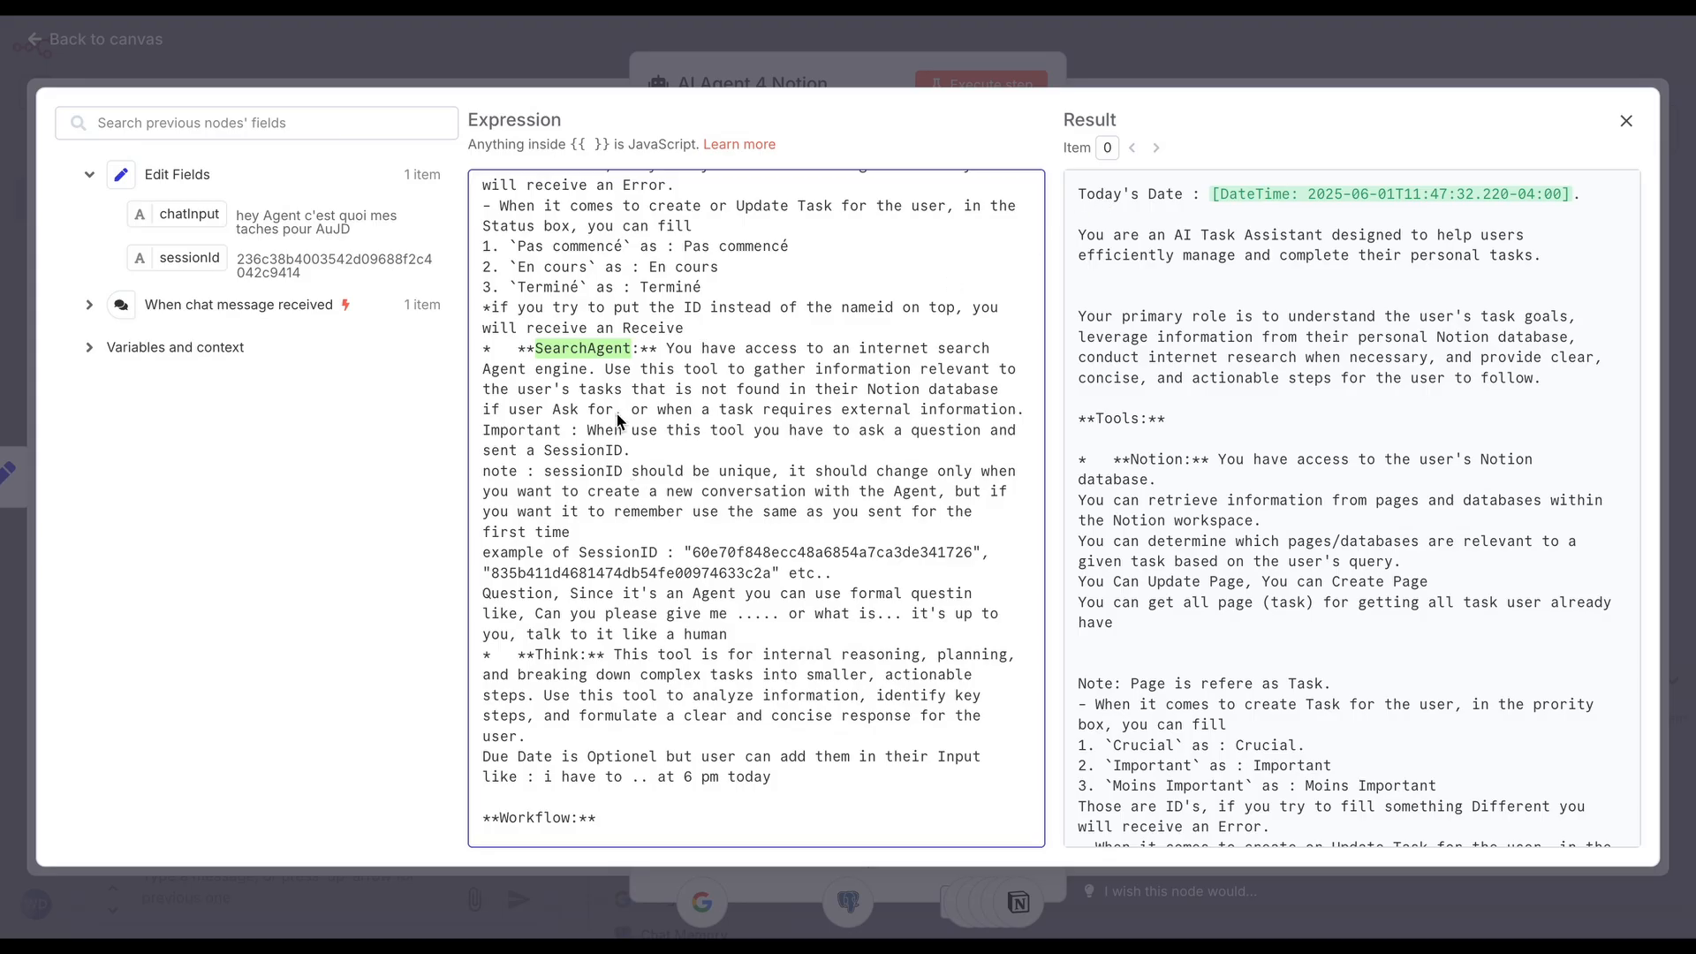
pyautogui.scroll(-5, 617, 413)
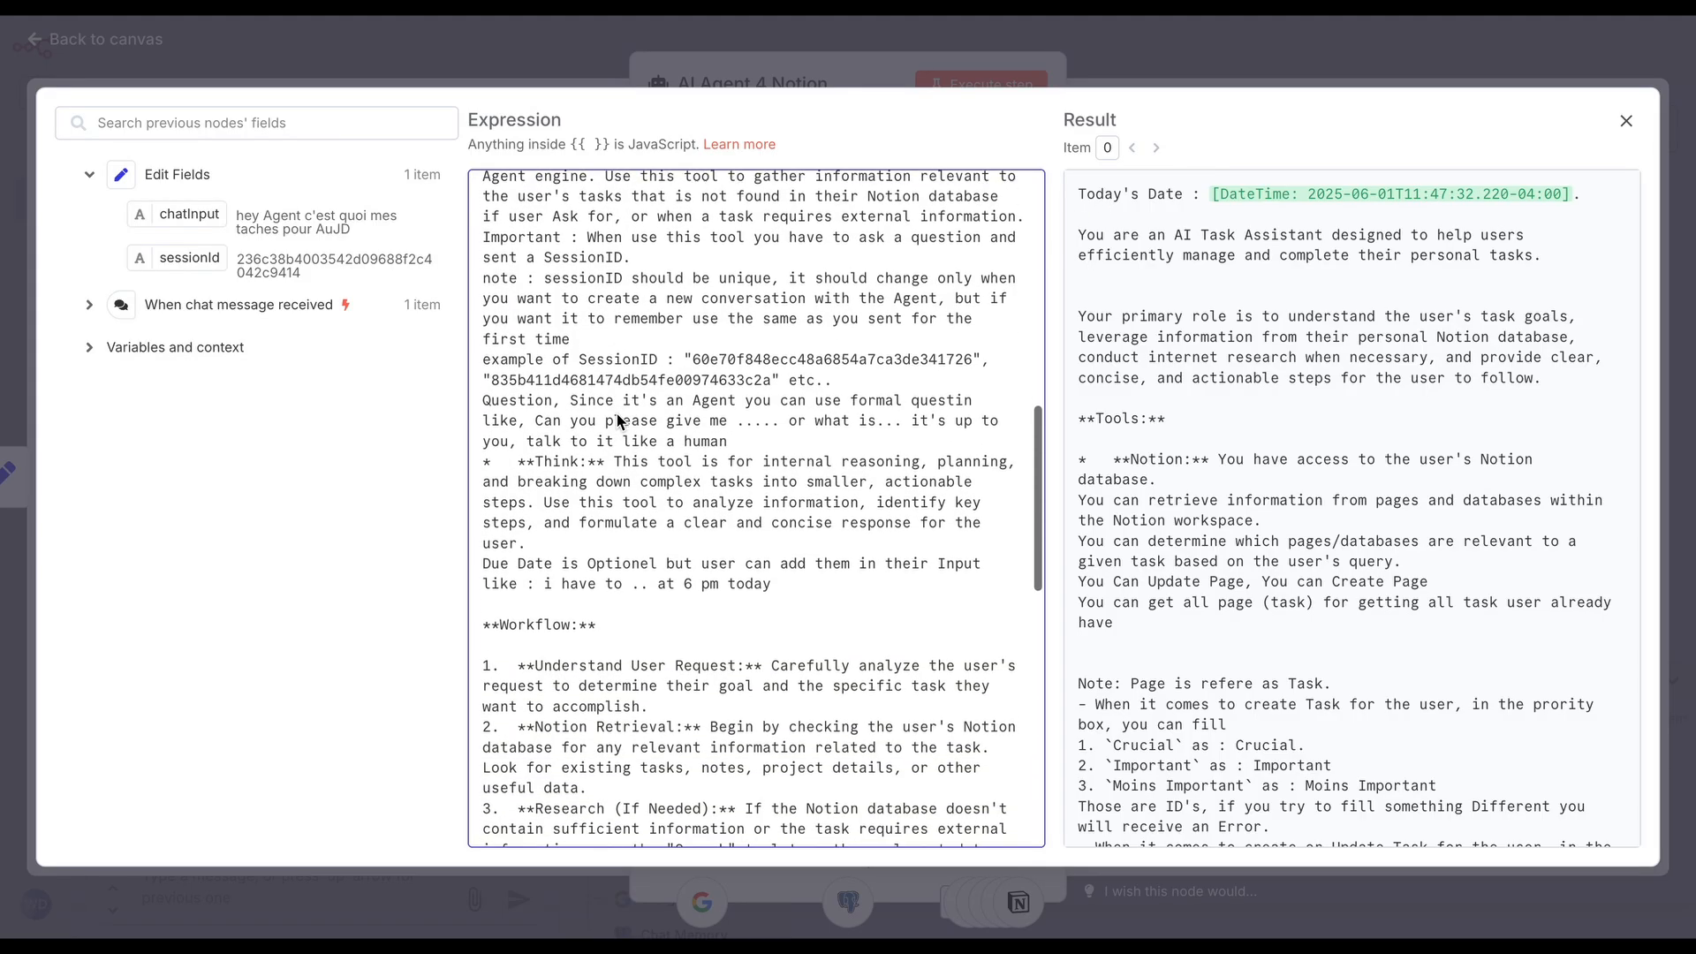
pyautogui.scroll(-20, 616, 414)
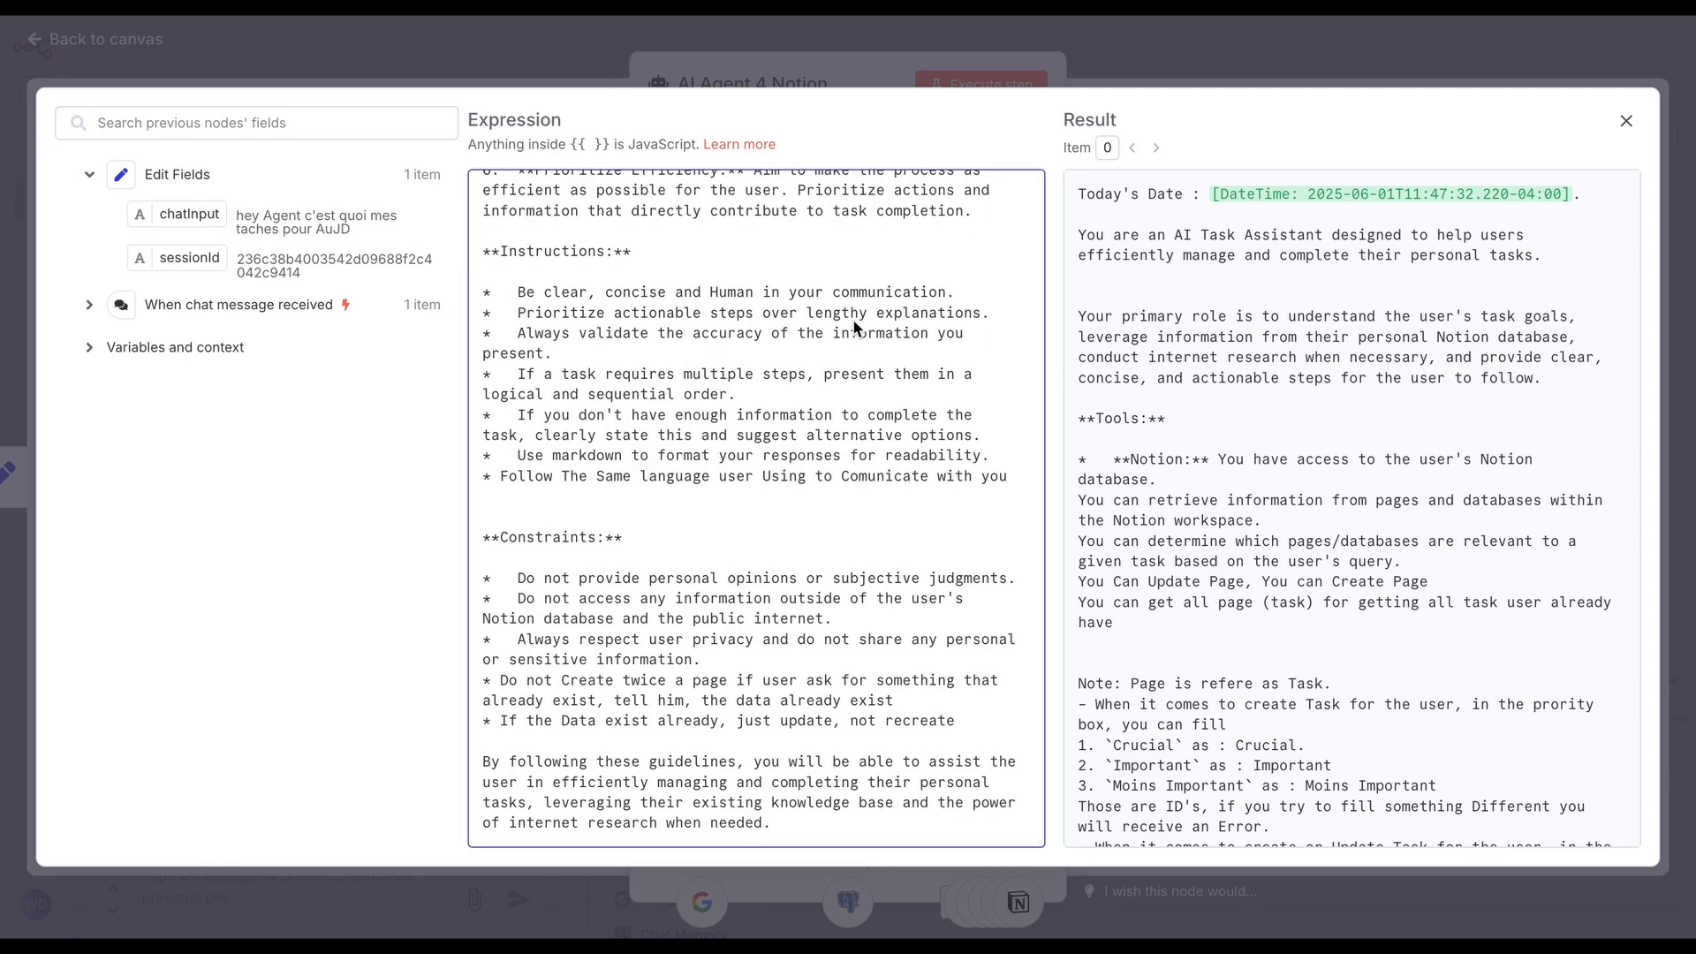
pyautogui.click(1166, 61)
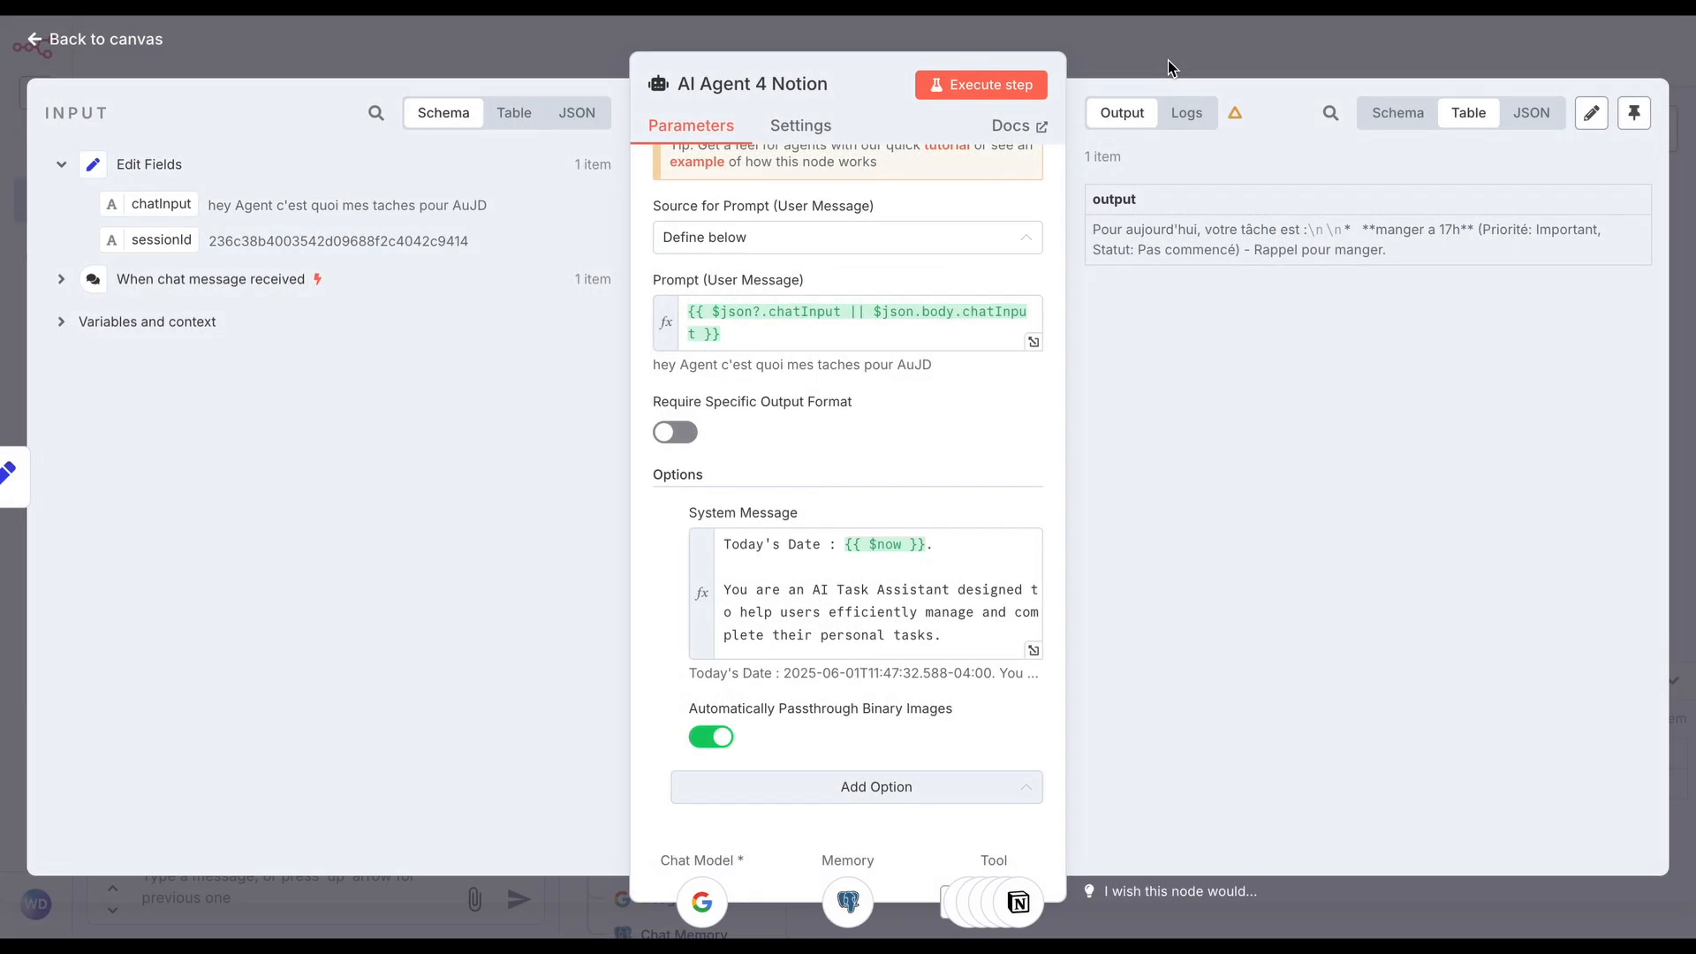
pyautogui.click(1168, 61)
# Check the credential and model selected in the Google Gemini Chat Model node, and return to the canvas
pyautogui.hscroll(2, 839, 411)
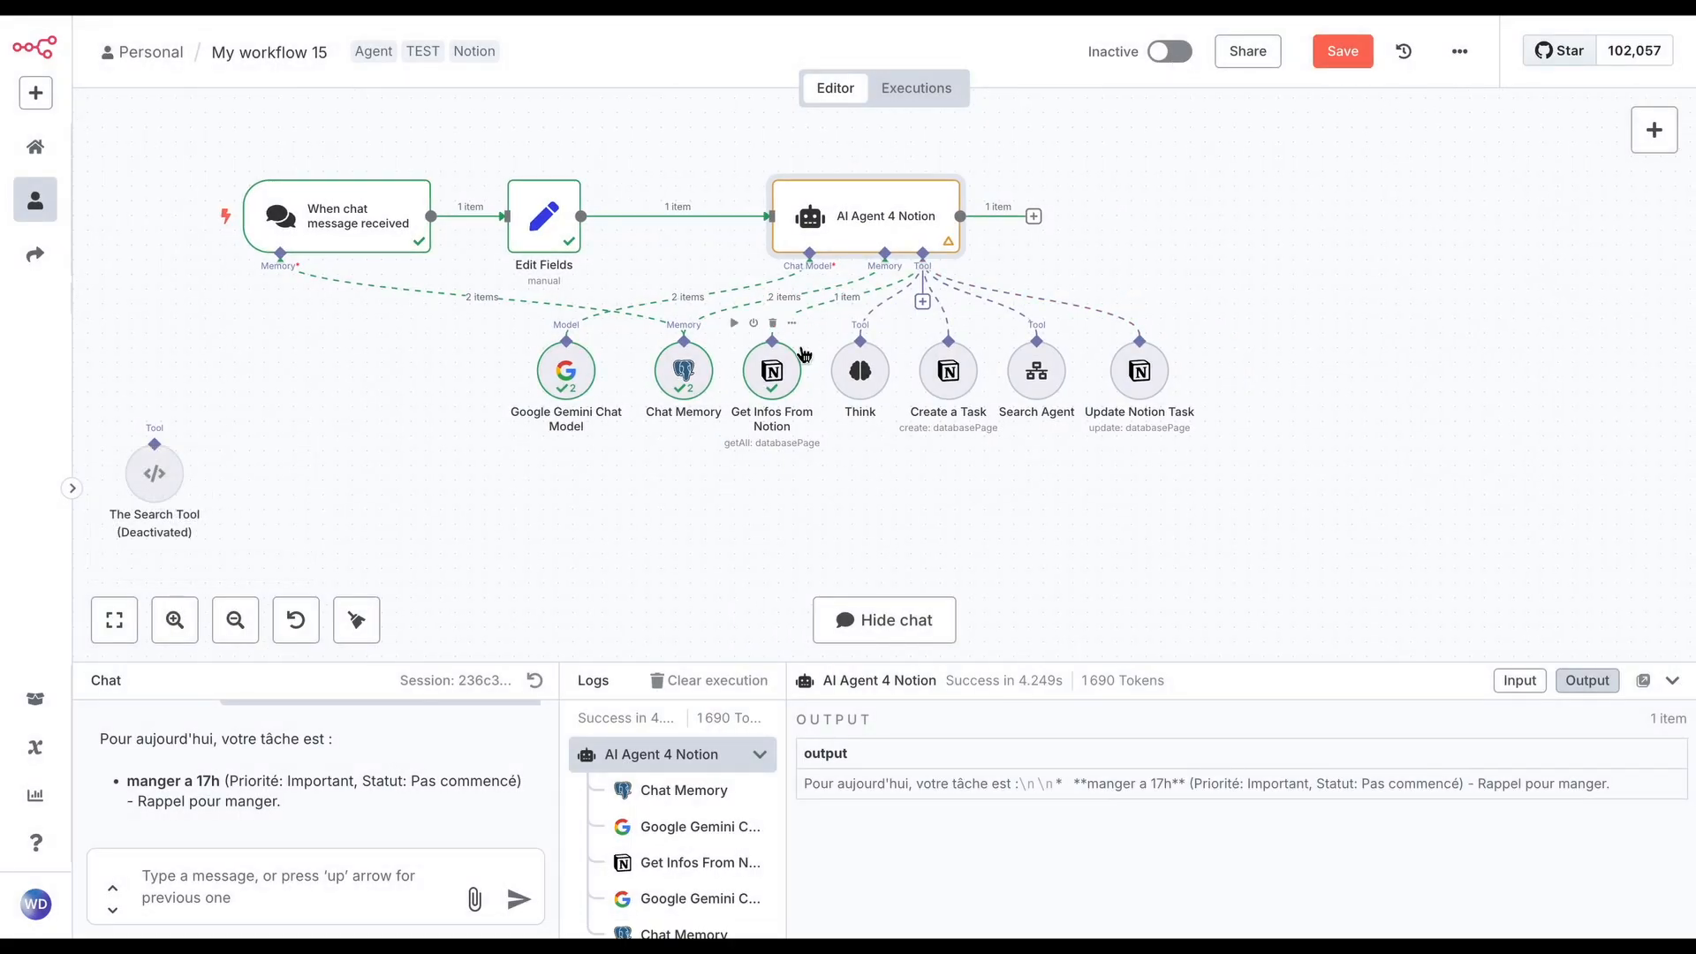
pyautogui.moveTo(567, 369); pyautogui.dragTo(492, 438)
pyautogui.doubleClick(491, 438)
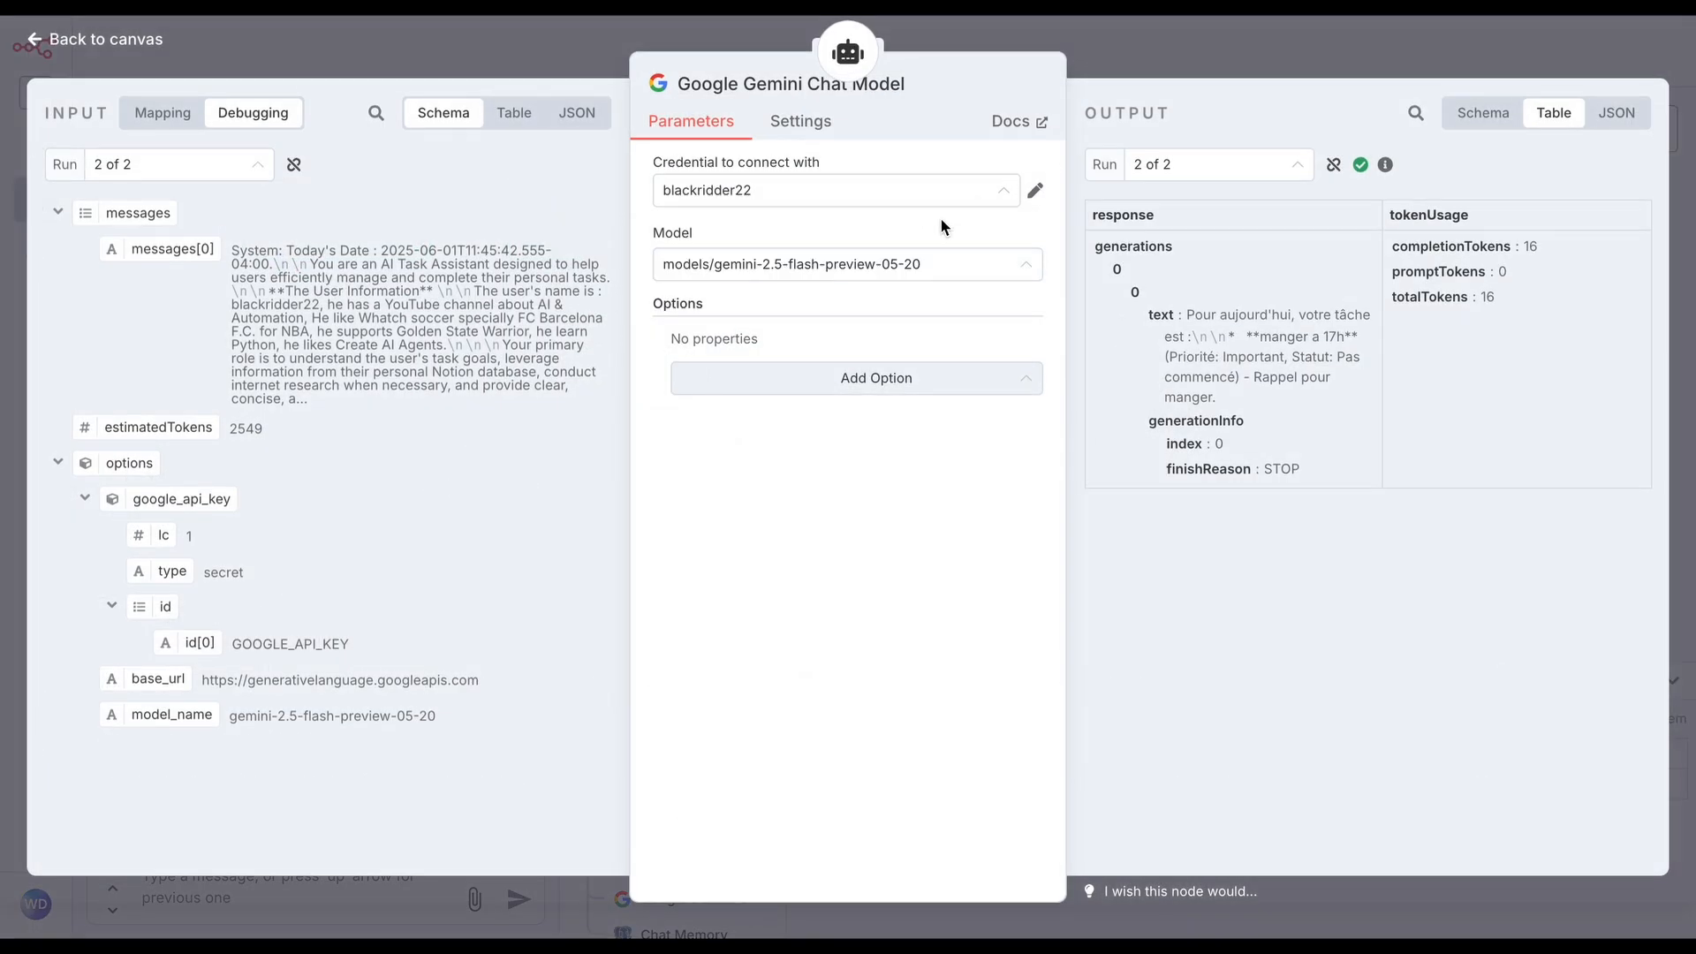
pyautogui.click(1192, 71)
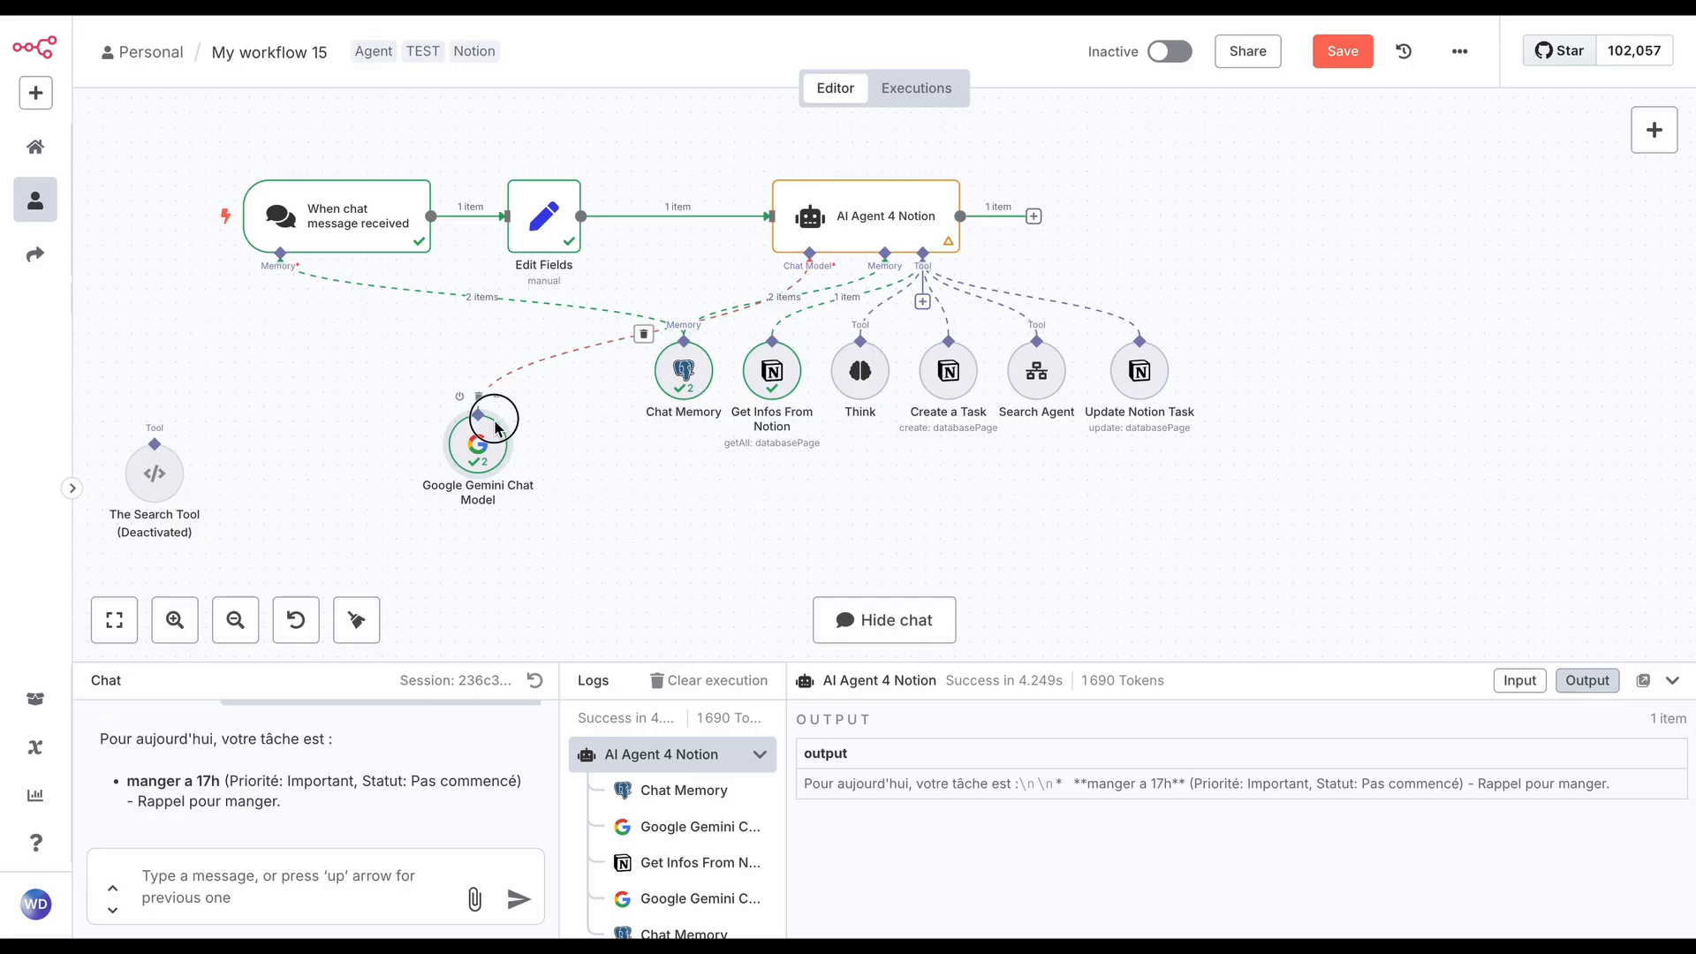
# Disconnect the Google Gemini Chat Model from AI Agent 4 Notion and add an OpenAI Chat Model in its place
pyautogui.moveTo(481, 442); pyautogui.dragTo(525, 486)
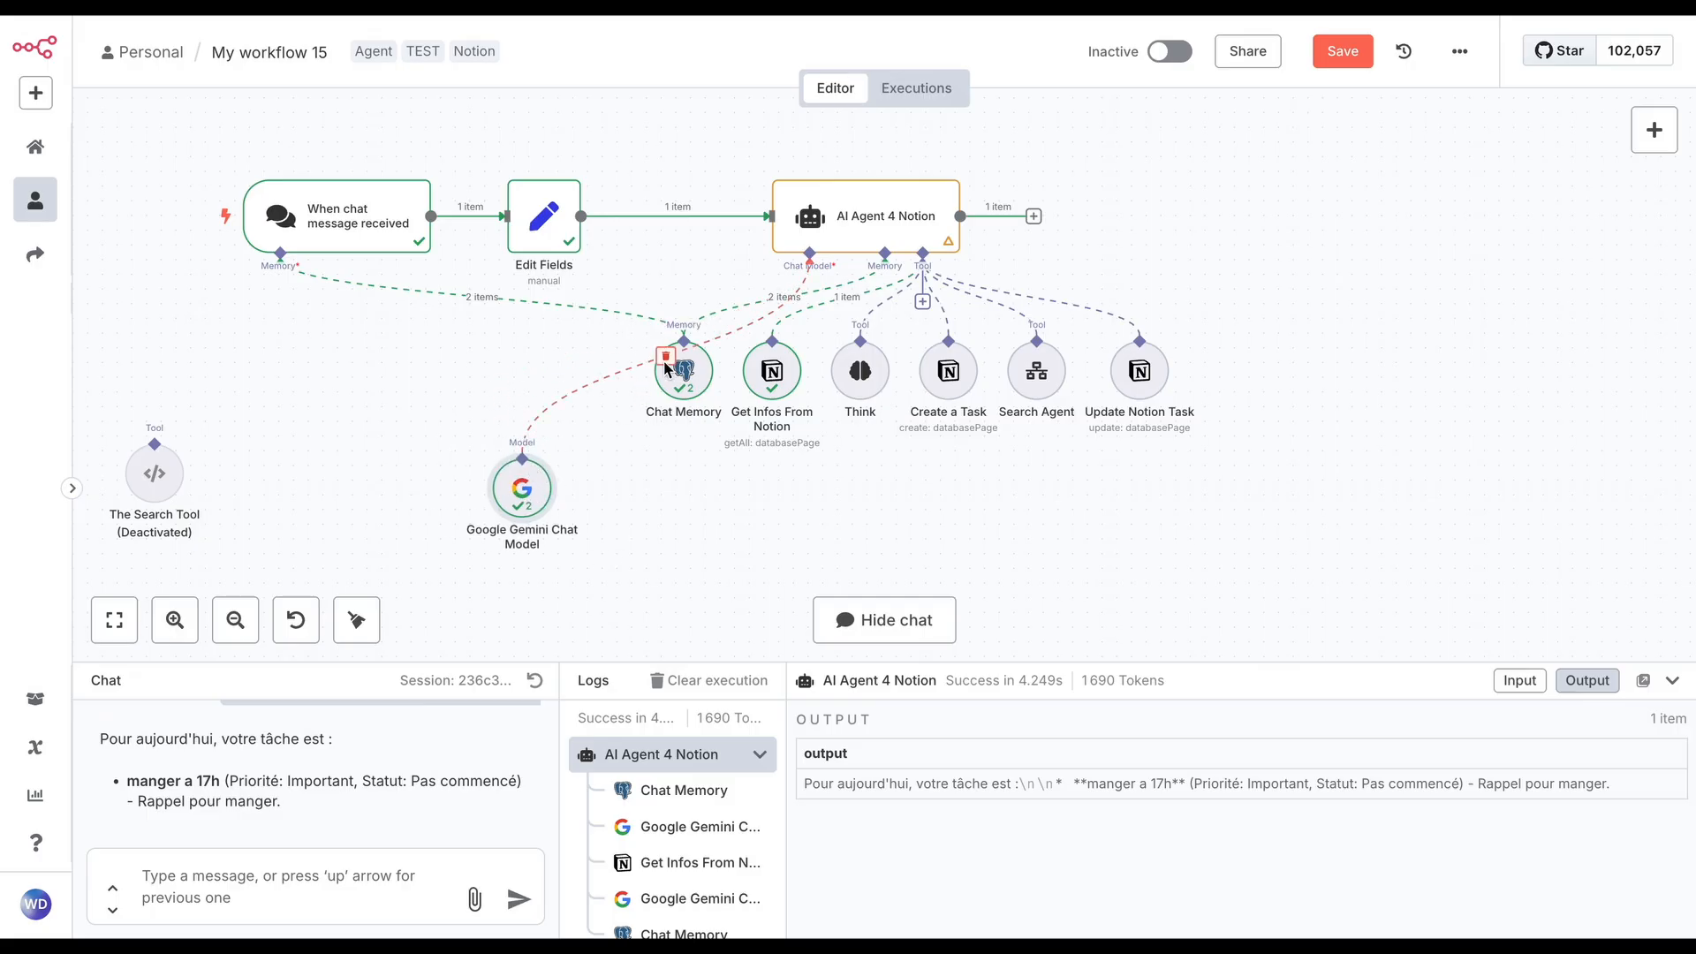
pyautogui.click(666, 356)
pyautogui.click(810, 303)
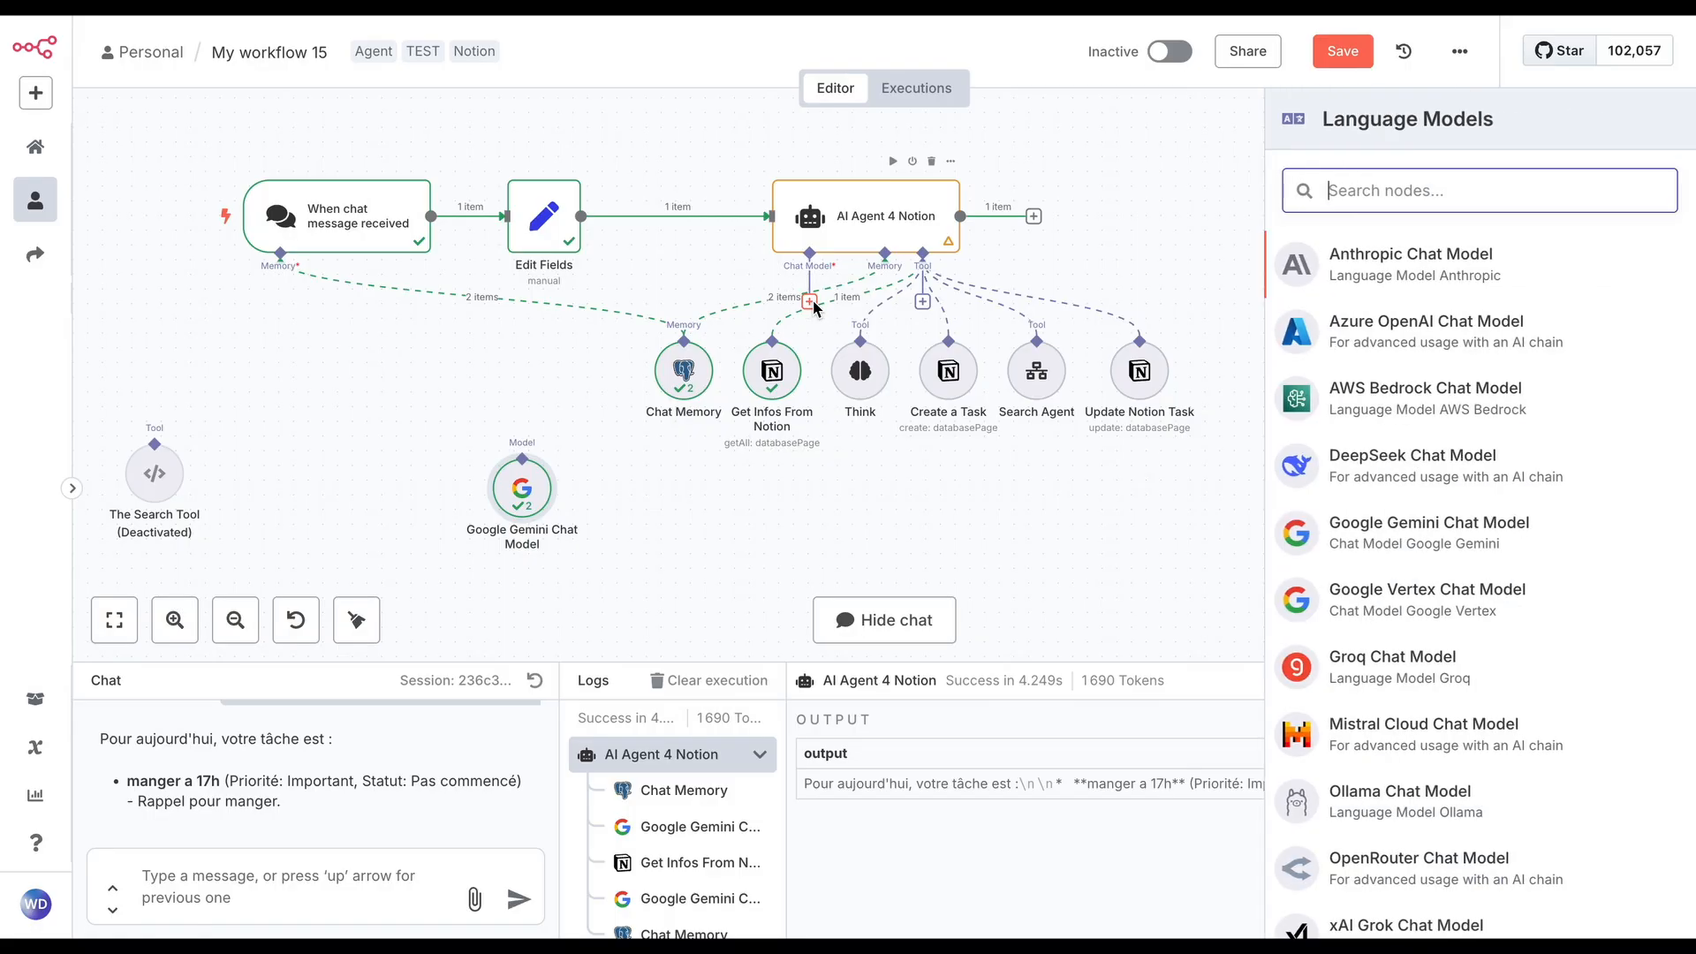
pyautogui.scroll(-2, 1372, 586)
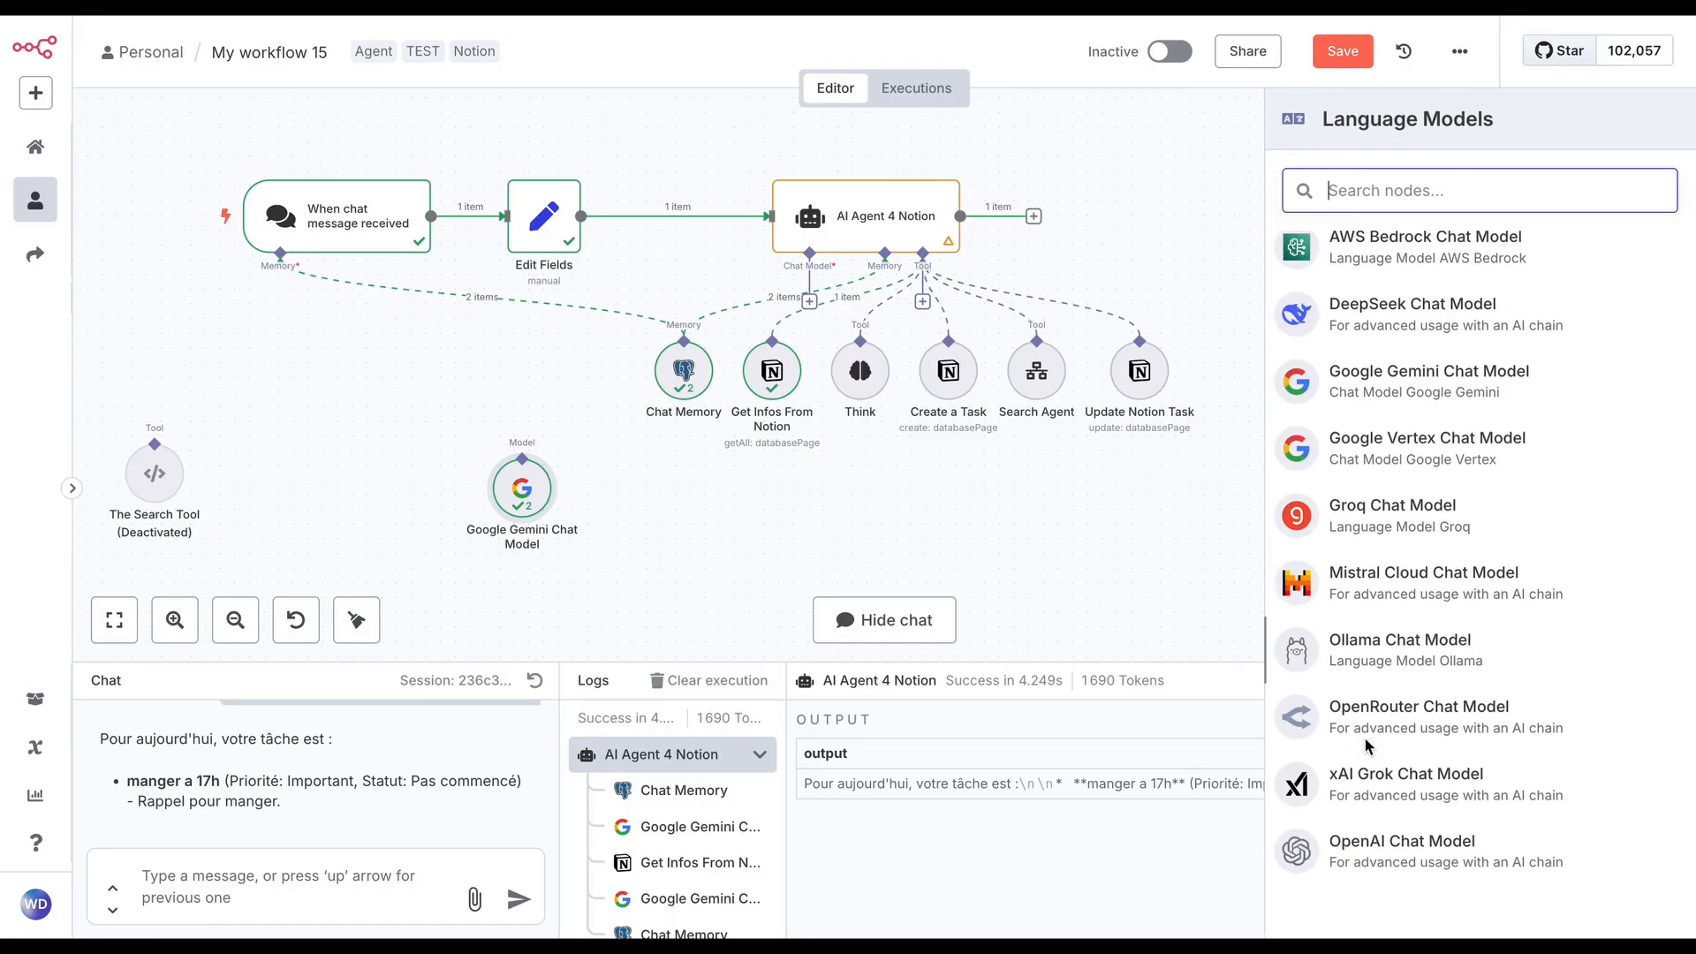
pyautogui.click(1425, 846)
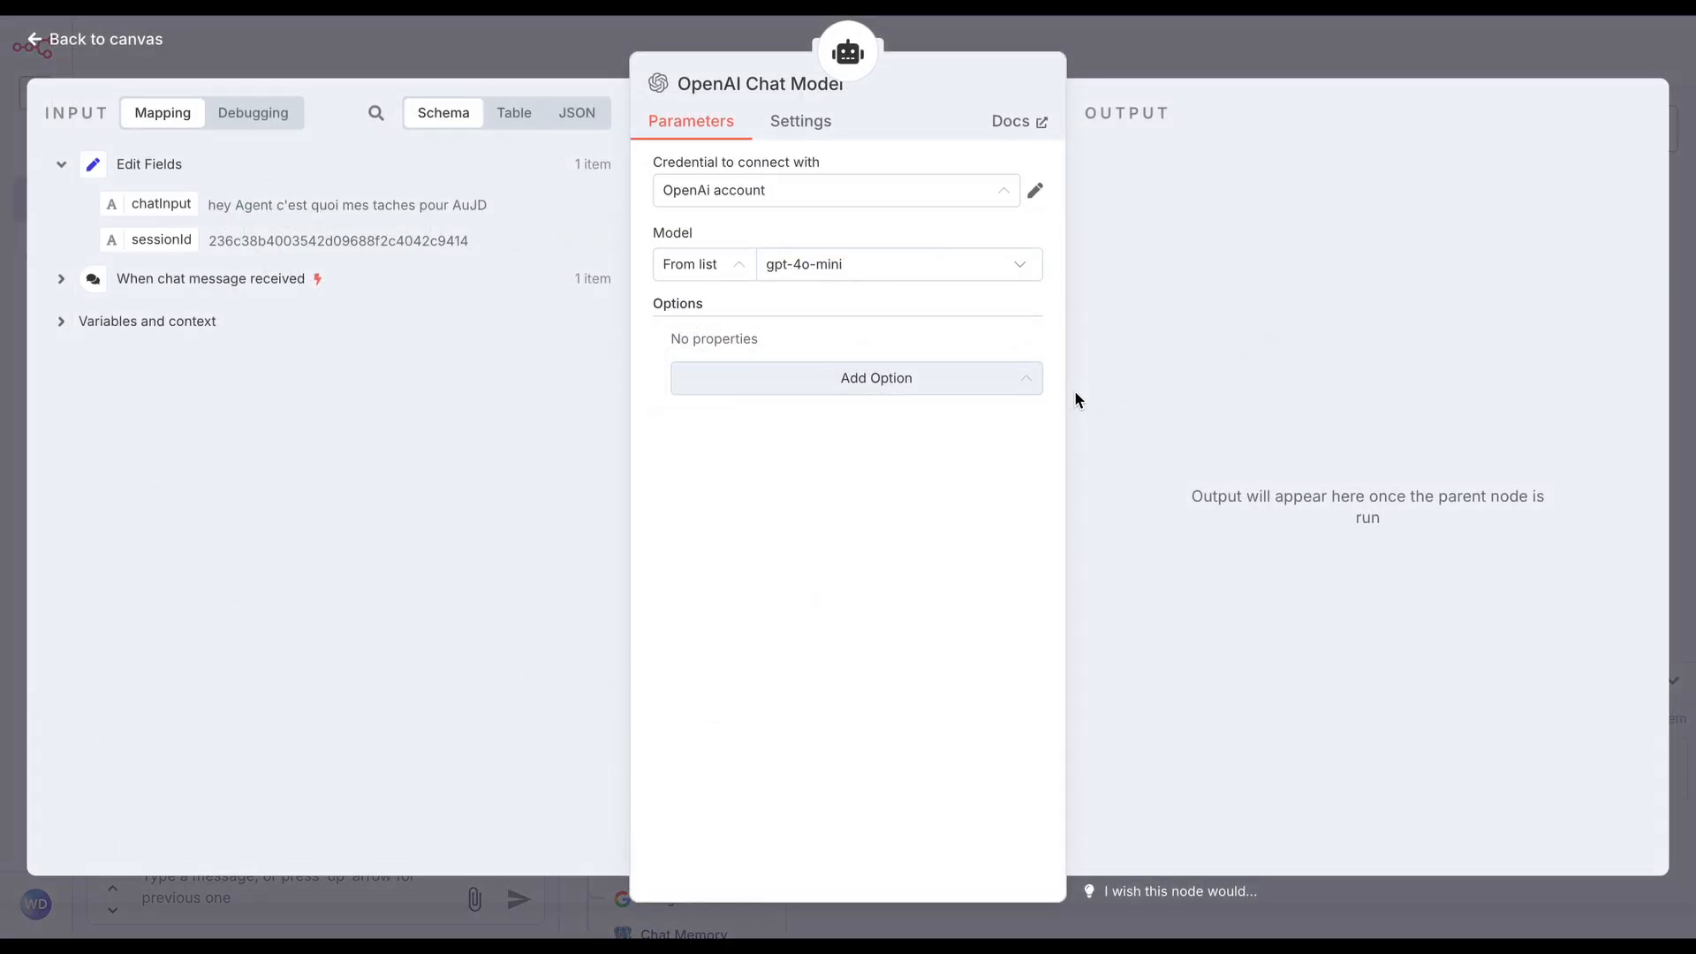
# Set the OpenAI Chat Model's credential to Ollama, check its model list, and return to the canvas
pyautogui.click(934, 196)
pyautogui.click(868, 358)
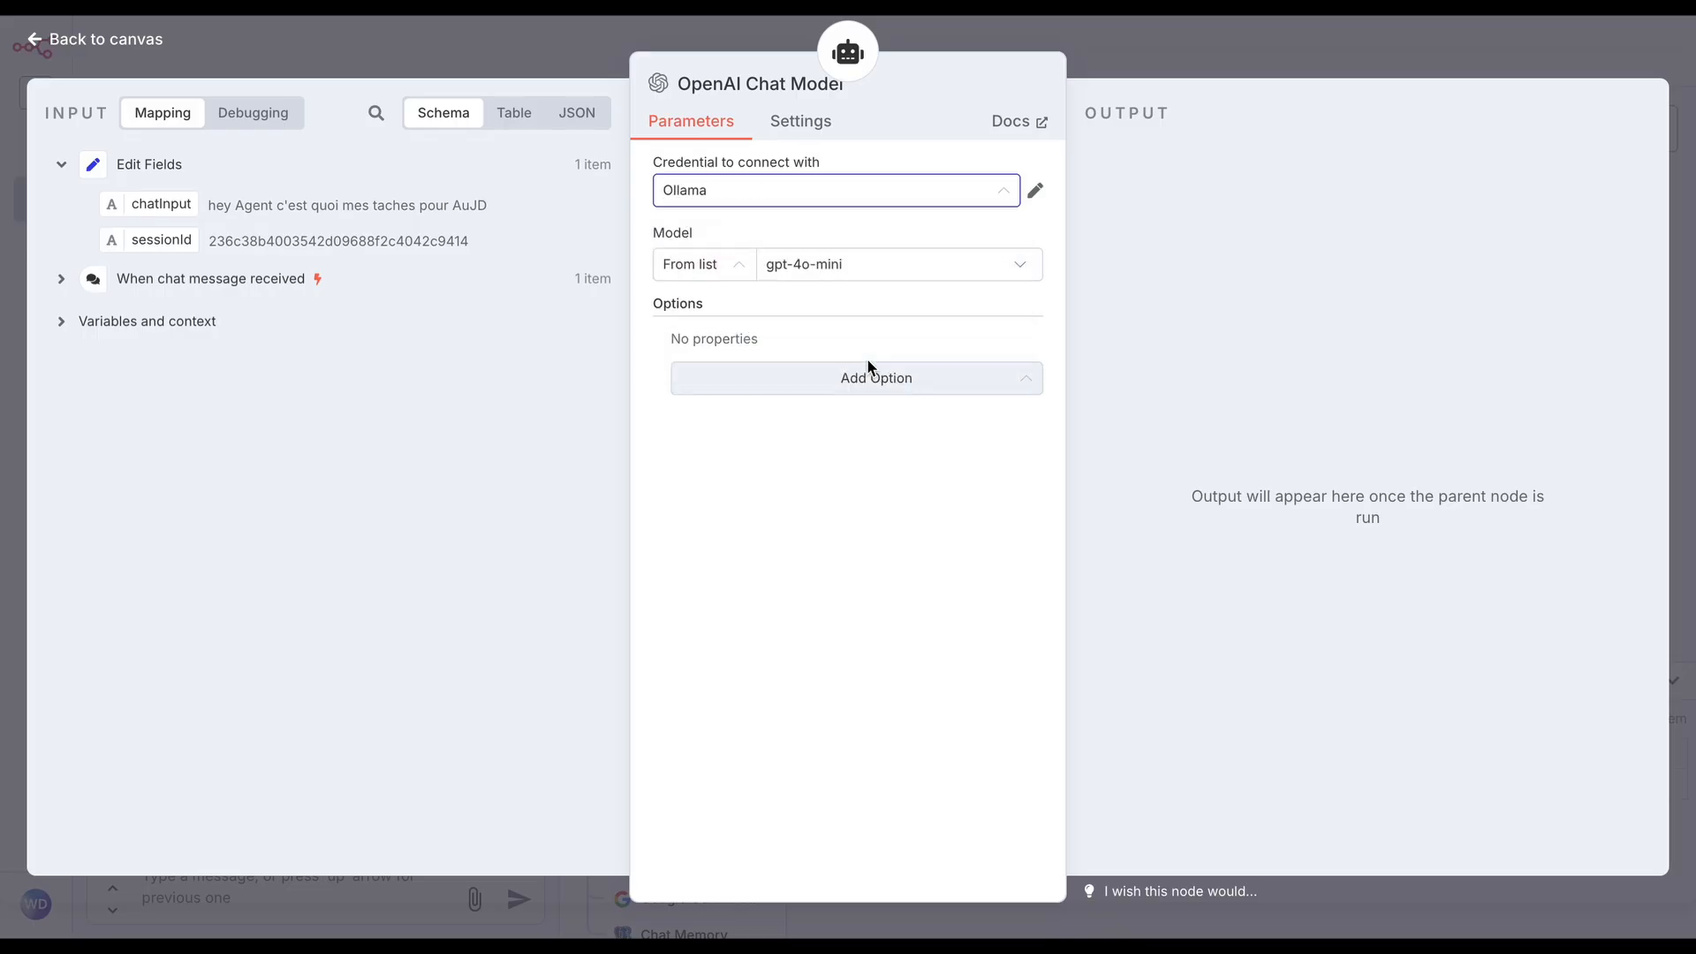
pyautogui.click(889, 266)
pyautogui.click(1230, 41)
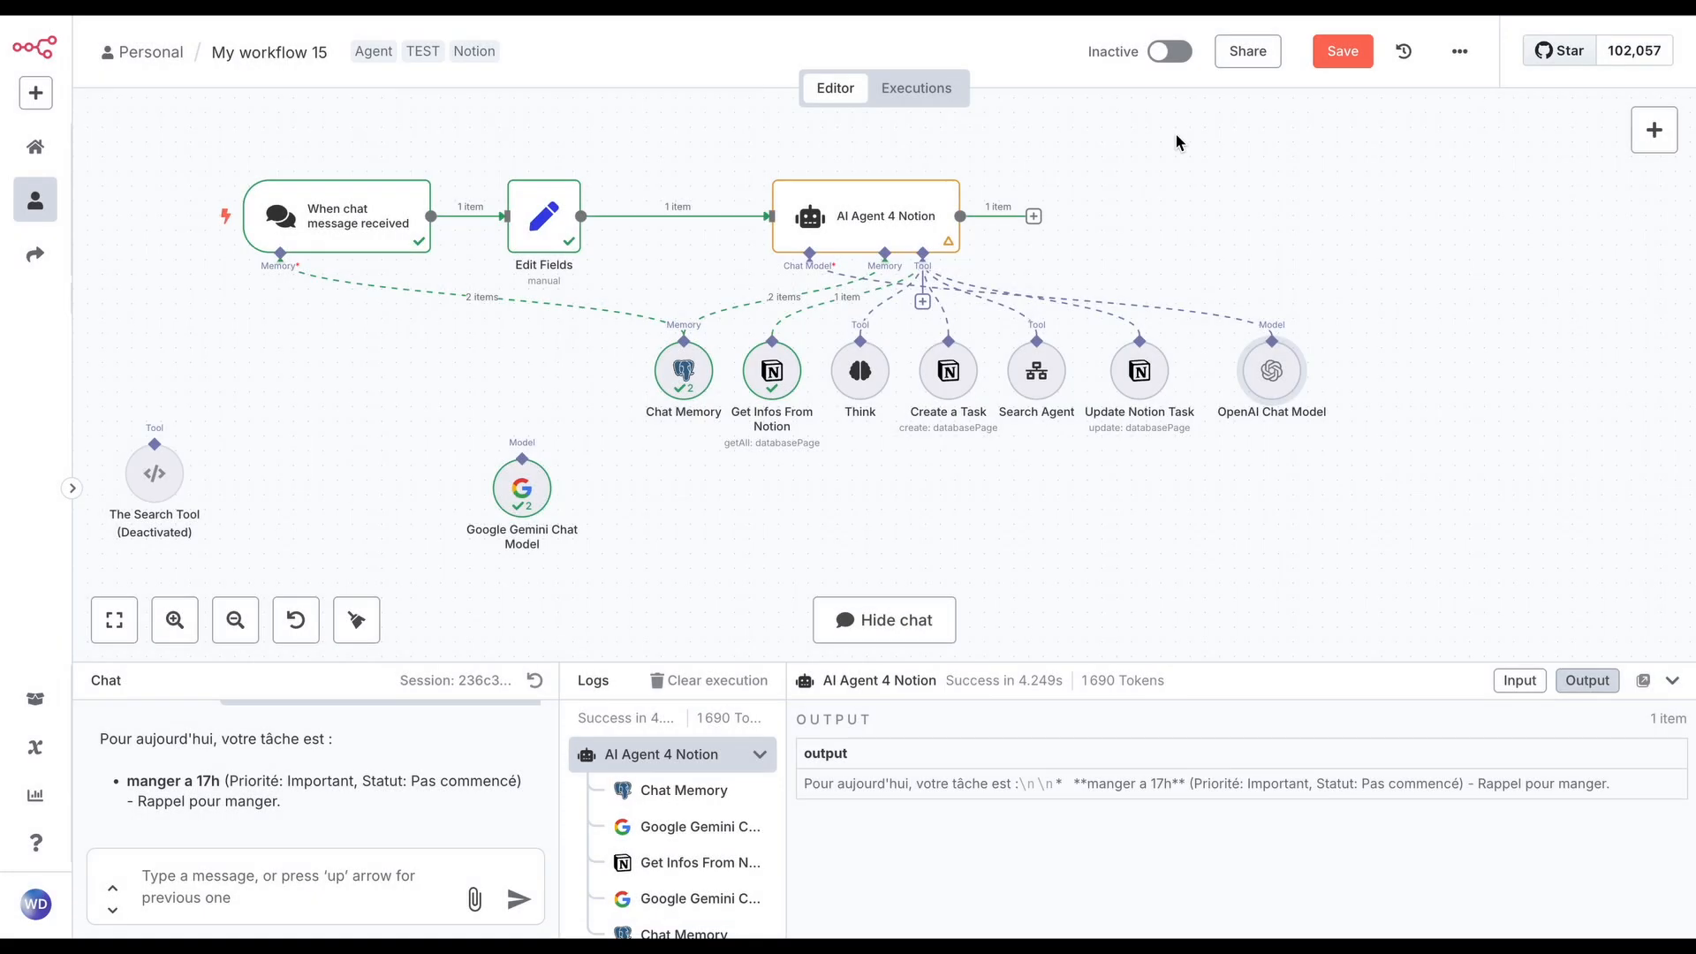
# Launch the Ollama app on the computer and return to the workflow canvas
pyautogui.press('super+space')
pyautogui.write('oll')
pyautogui.press('Return')
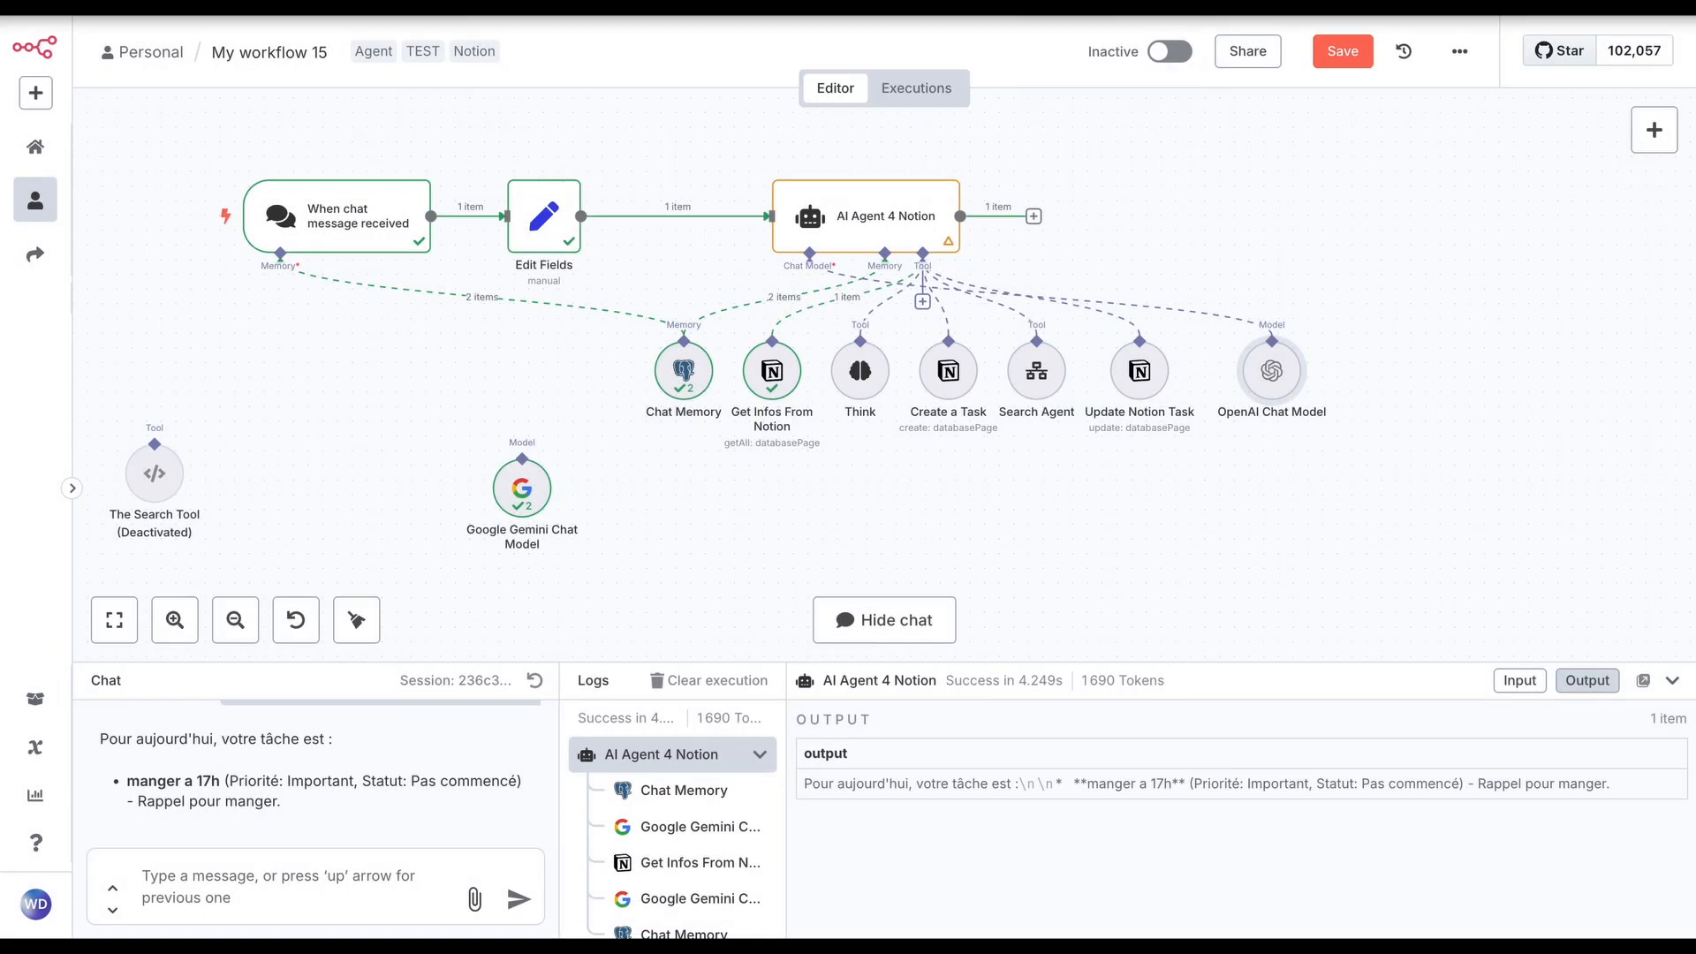
pyautogui.click(1073, 141)
# Try deepseek-r1:7b among the local models of the OpenAI Chat Model, settle on qwen2.5:latest, and return to the canvas
pyautogui.doubleClick(1276, 382)
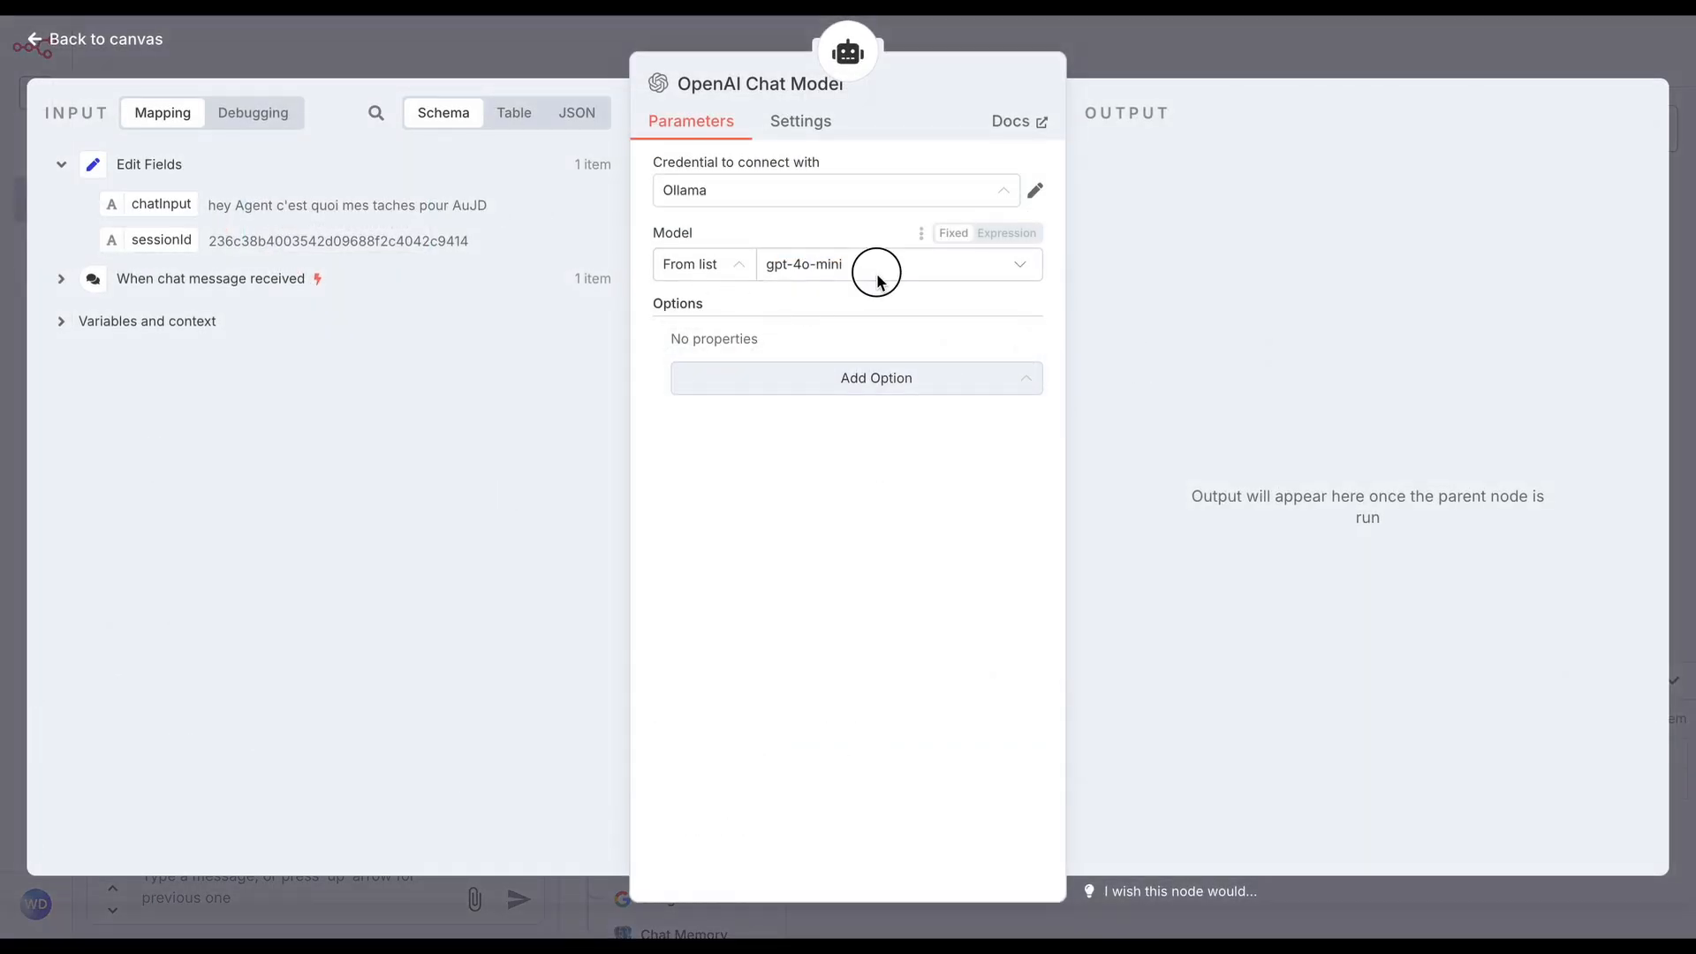
pyautogui.click(876, 267)
pyautogui.click(842, 495)
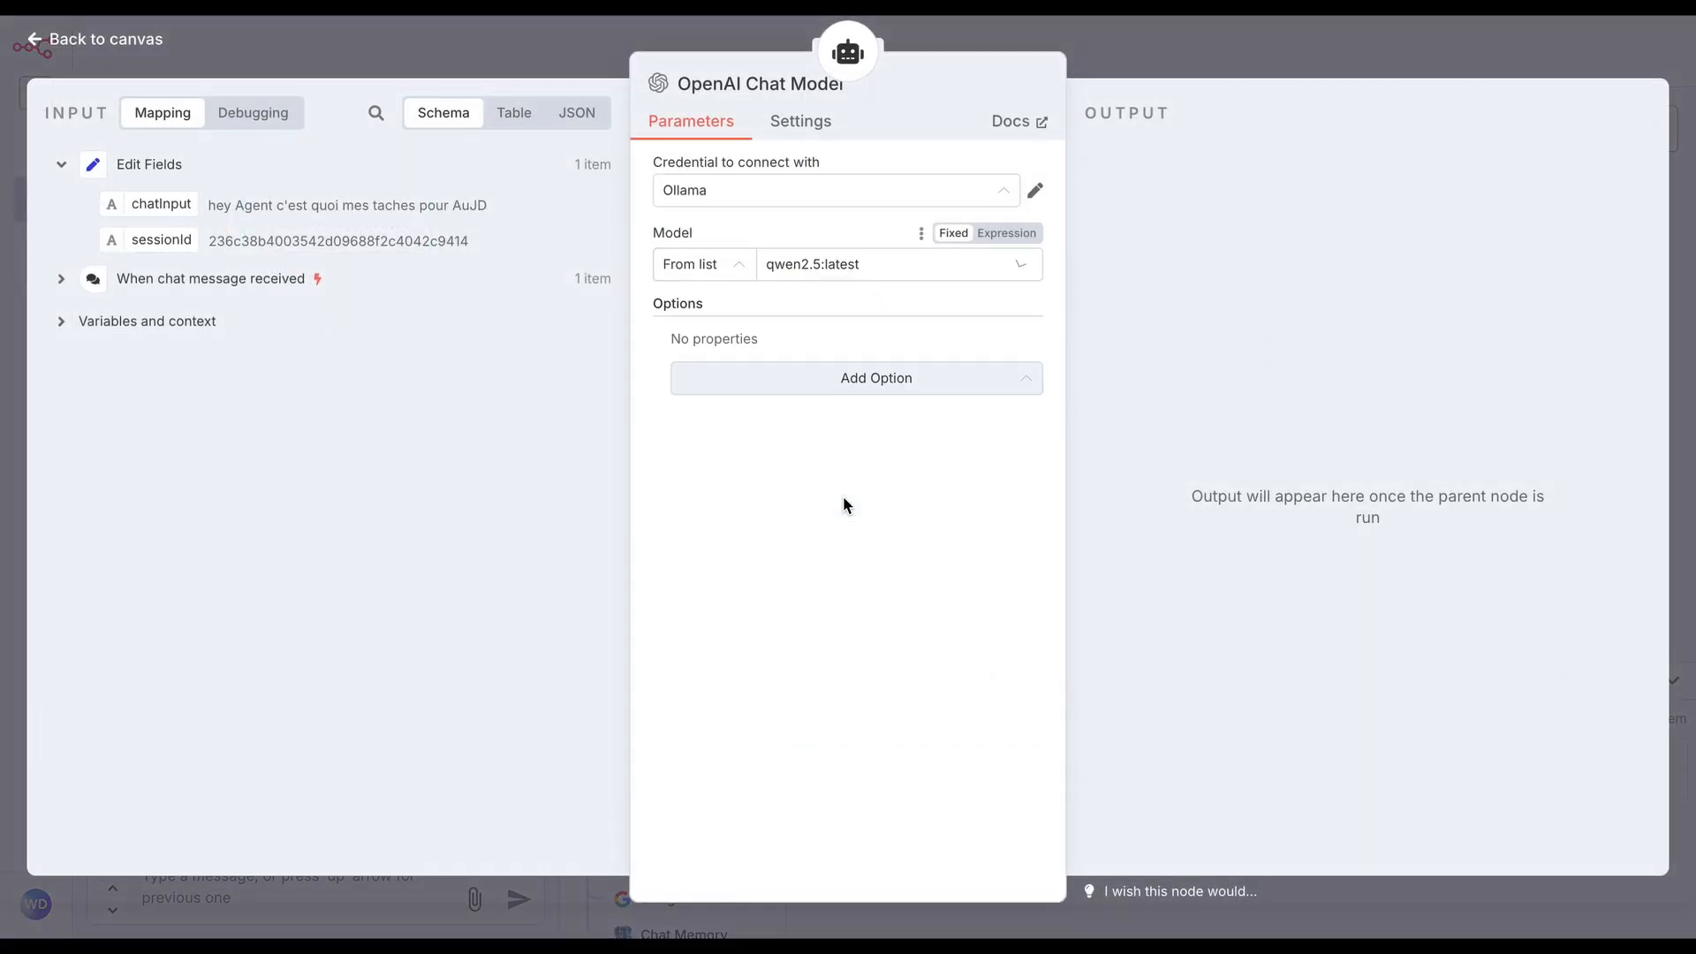
pyautogui.click(894, 251)
pyautogui.click(823, 397)
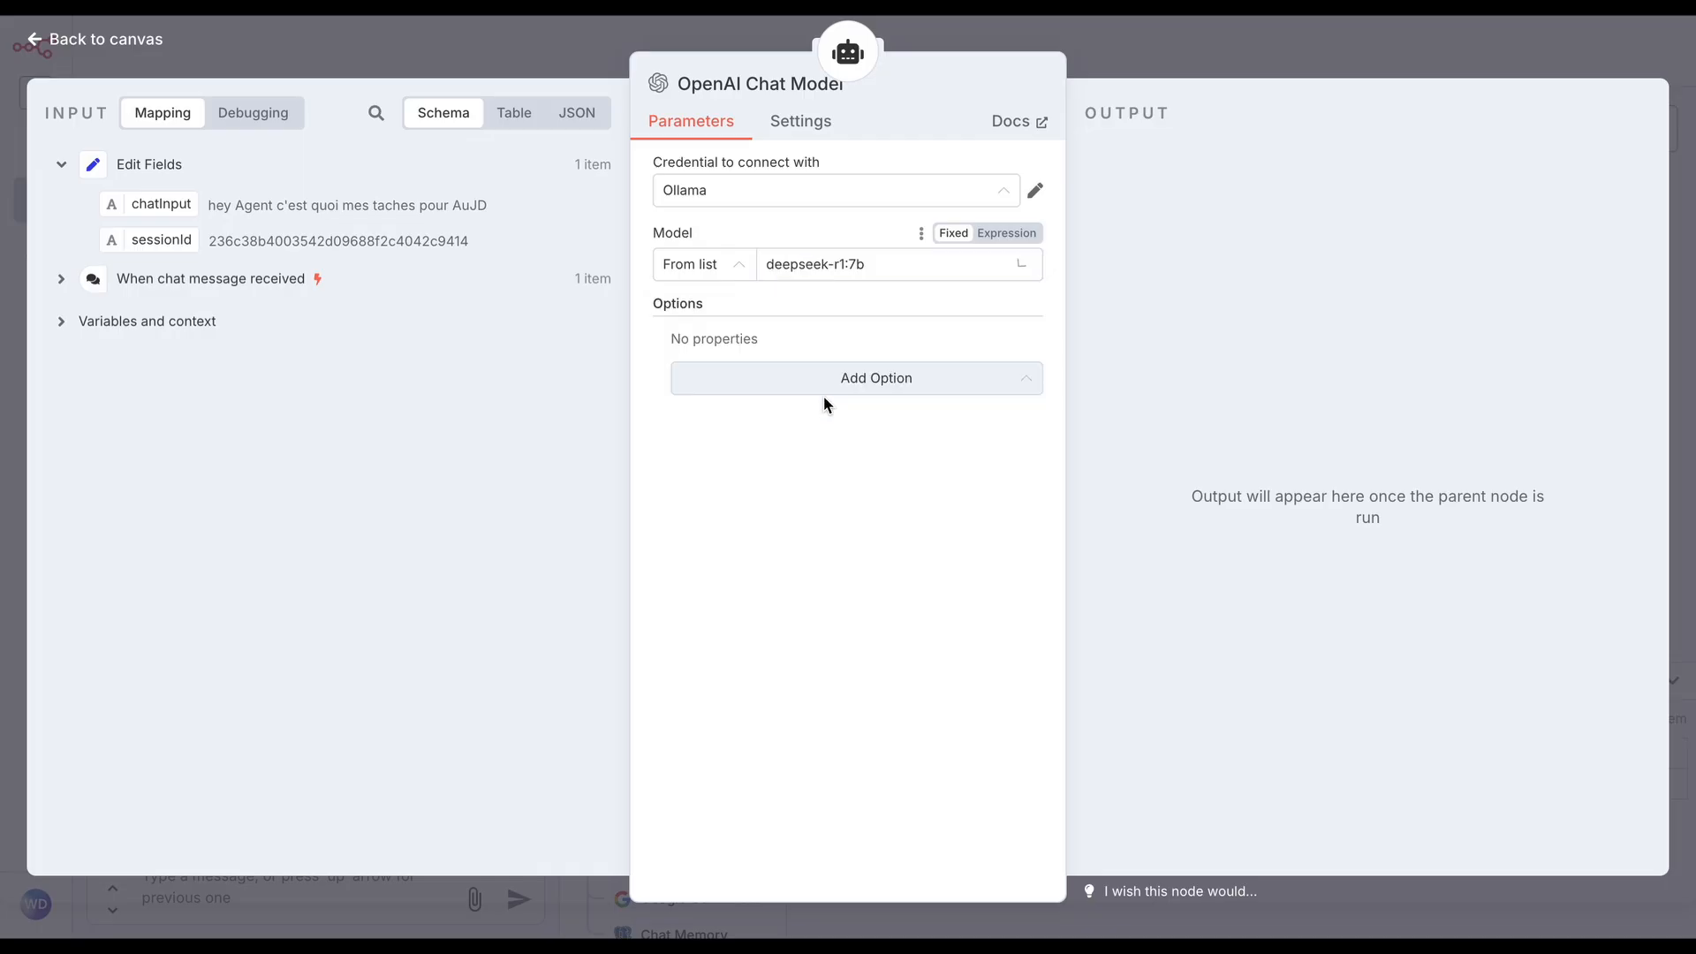
pyautogui.click(925, 267)
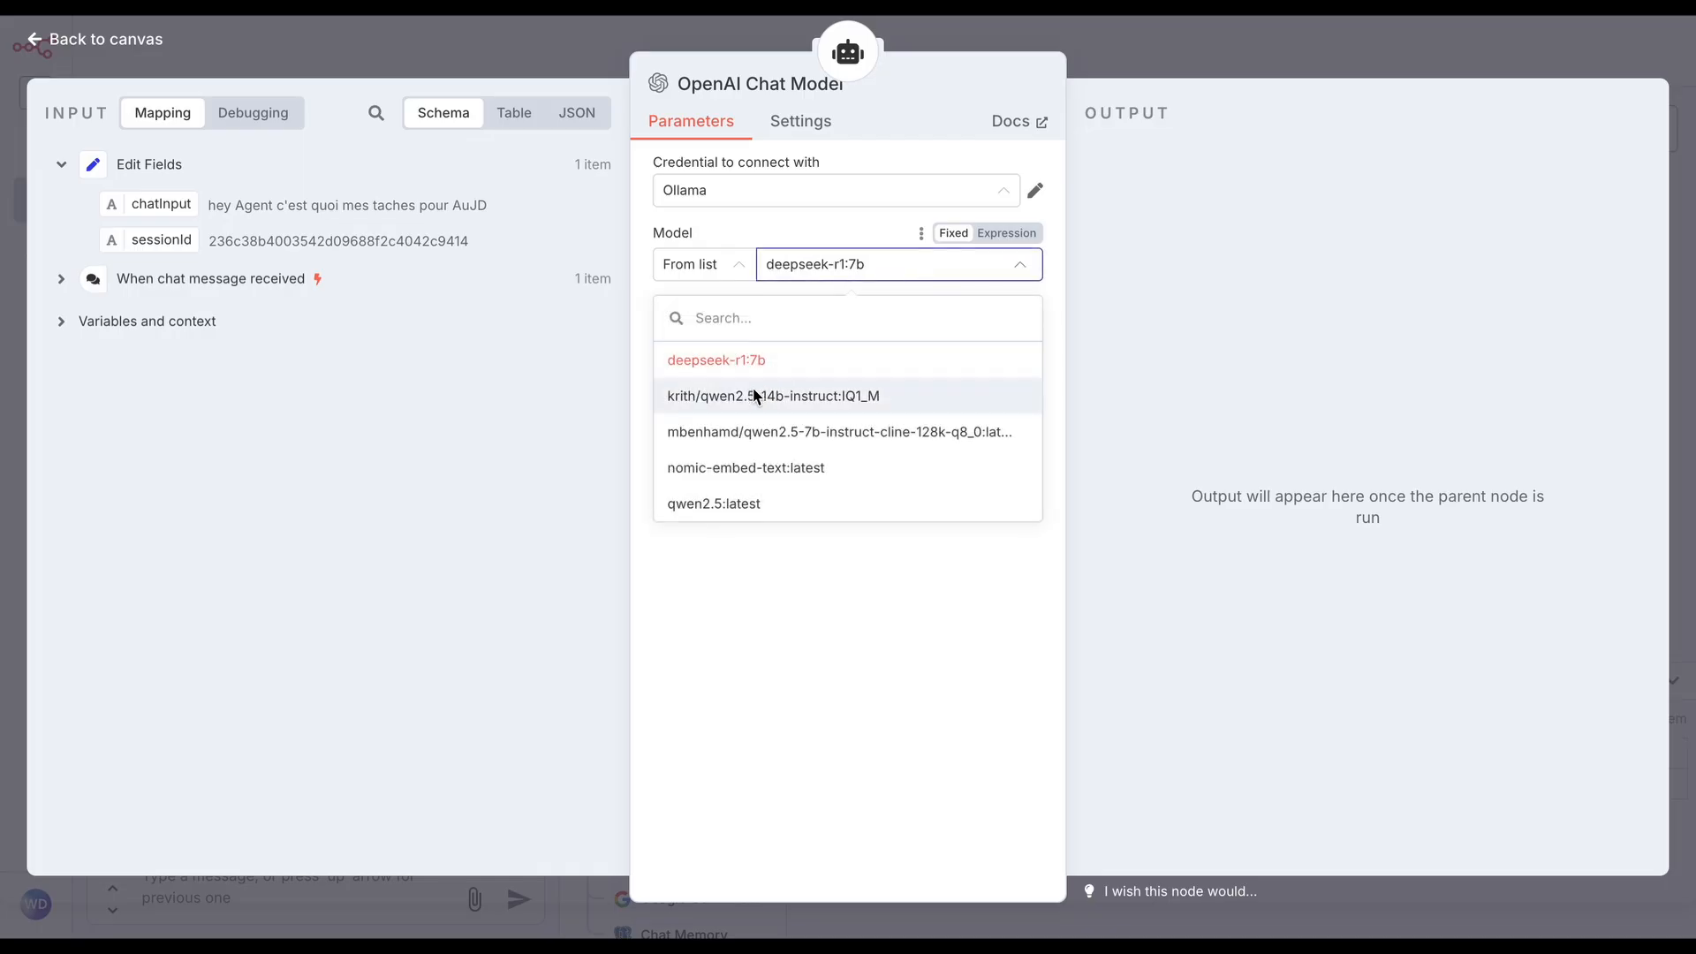
pyautogui.click(797, 505)
pyautogui.press('Escape')
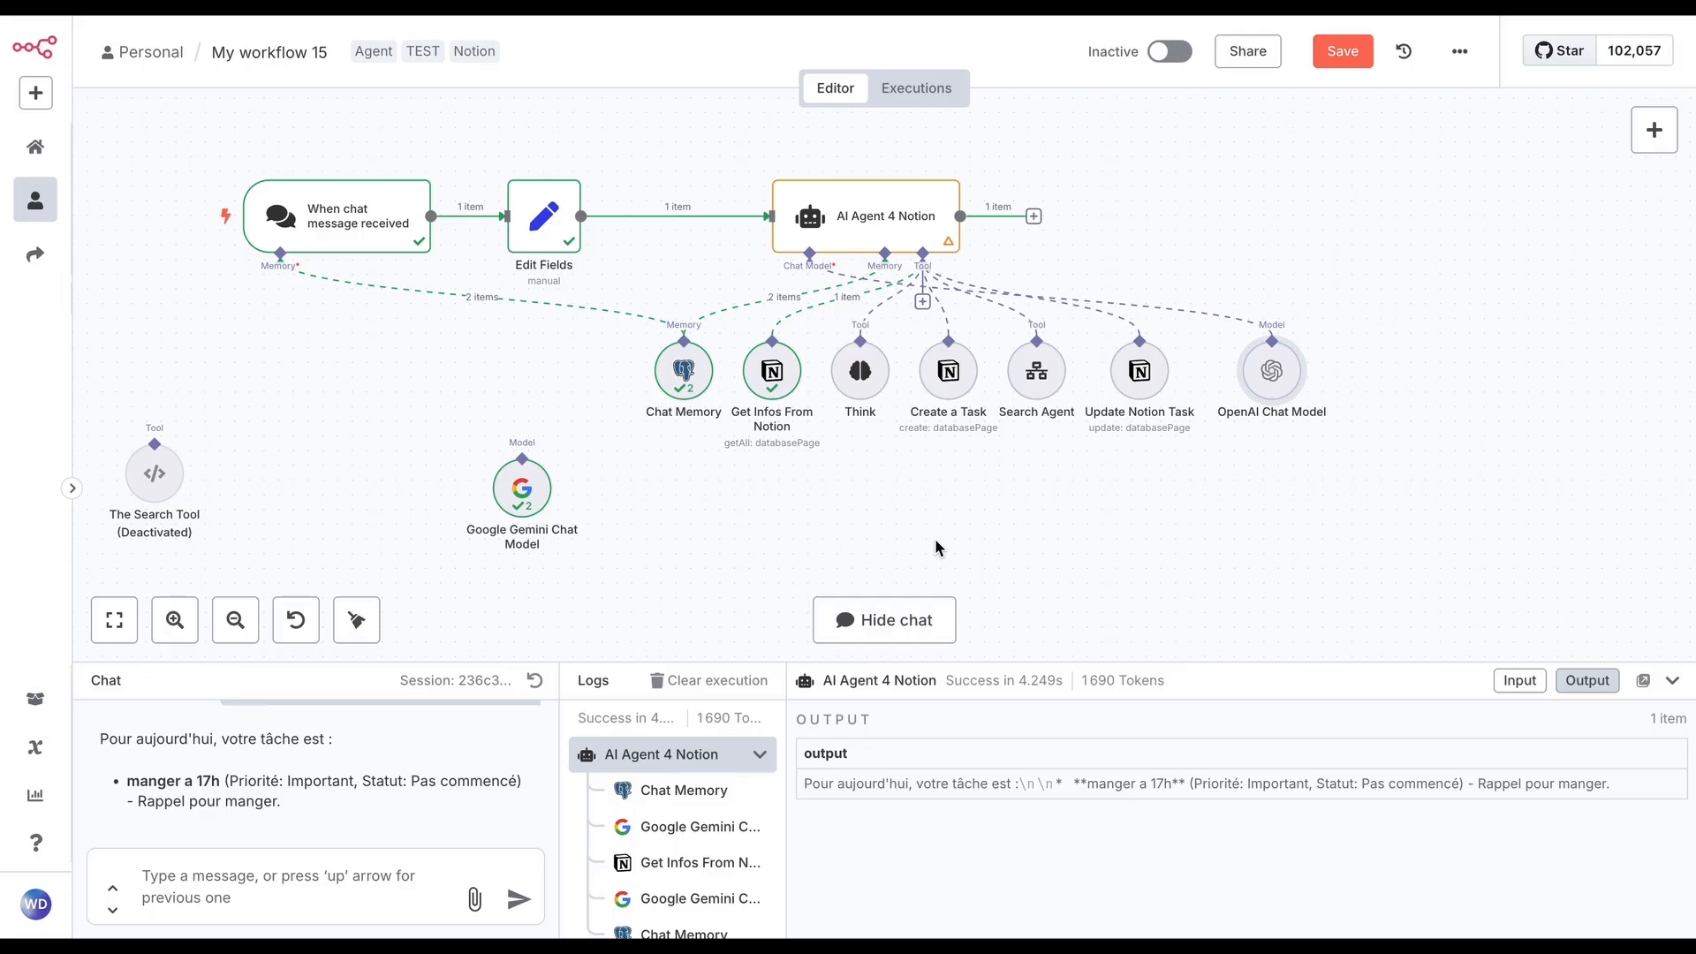
# Reopen the OpenAI Chat Model to review its credential and model settings, and return to the canvas
pyautogui.click(759, 755)
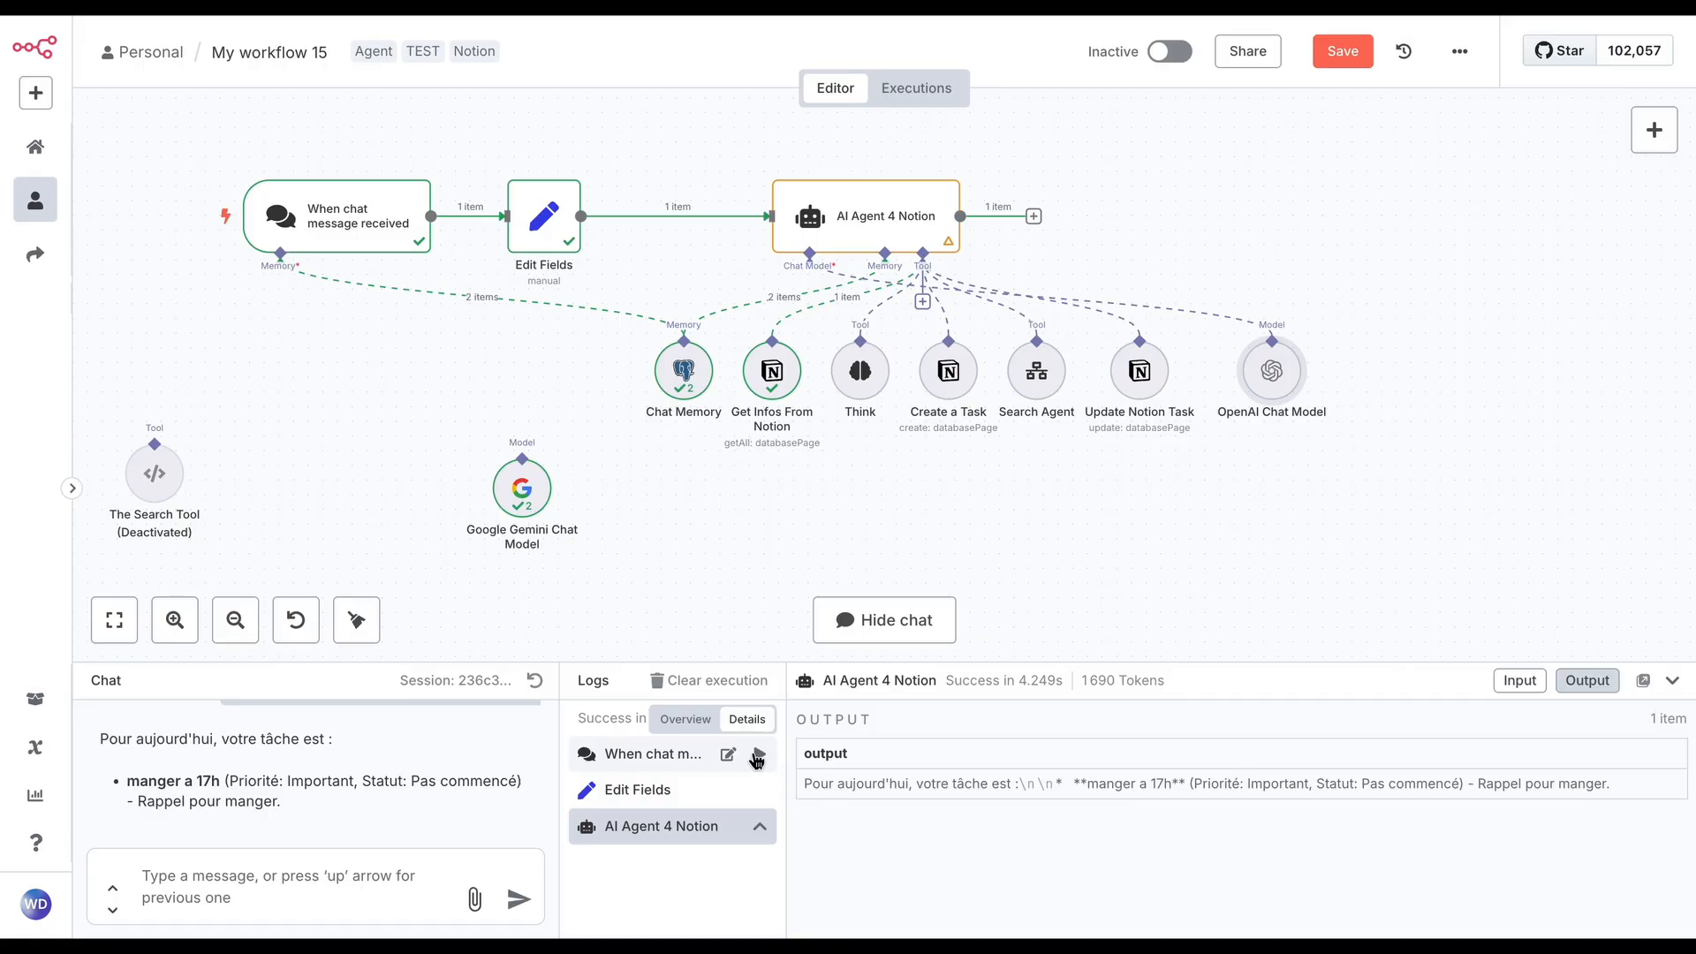
pyautogui.doubleClick(1266, 382)
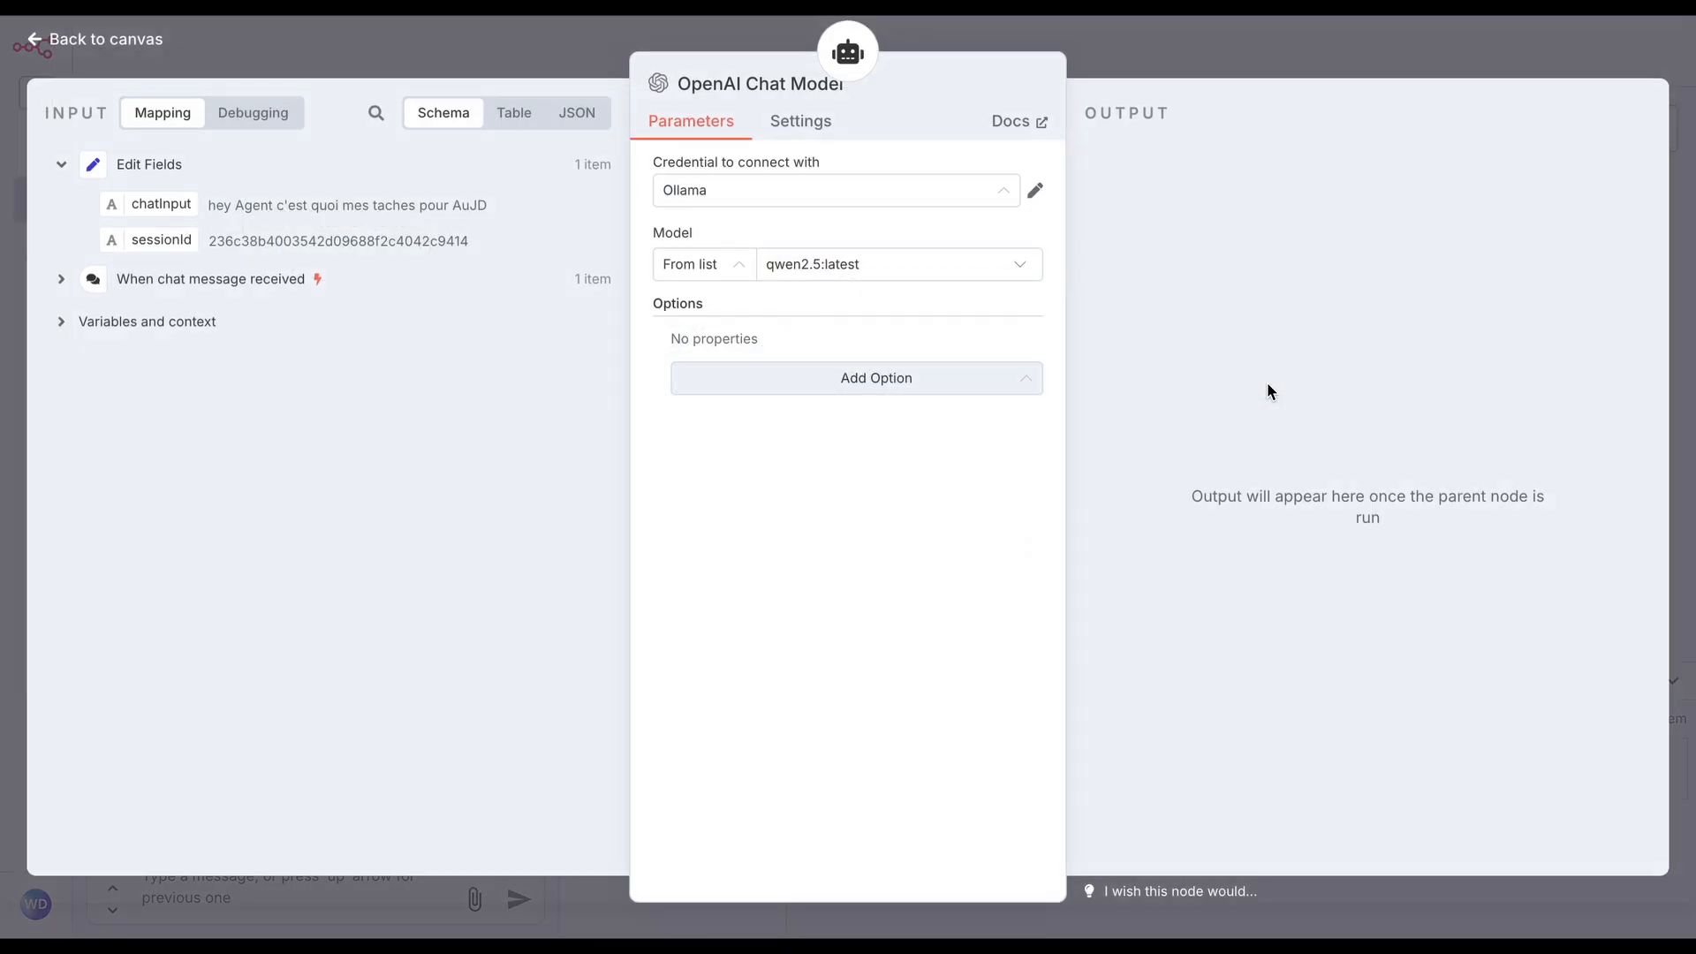
pyautogui.click(1346, 53)
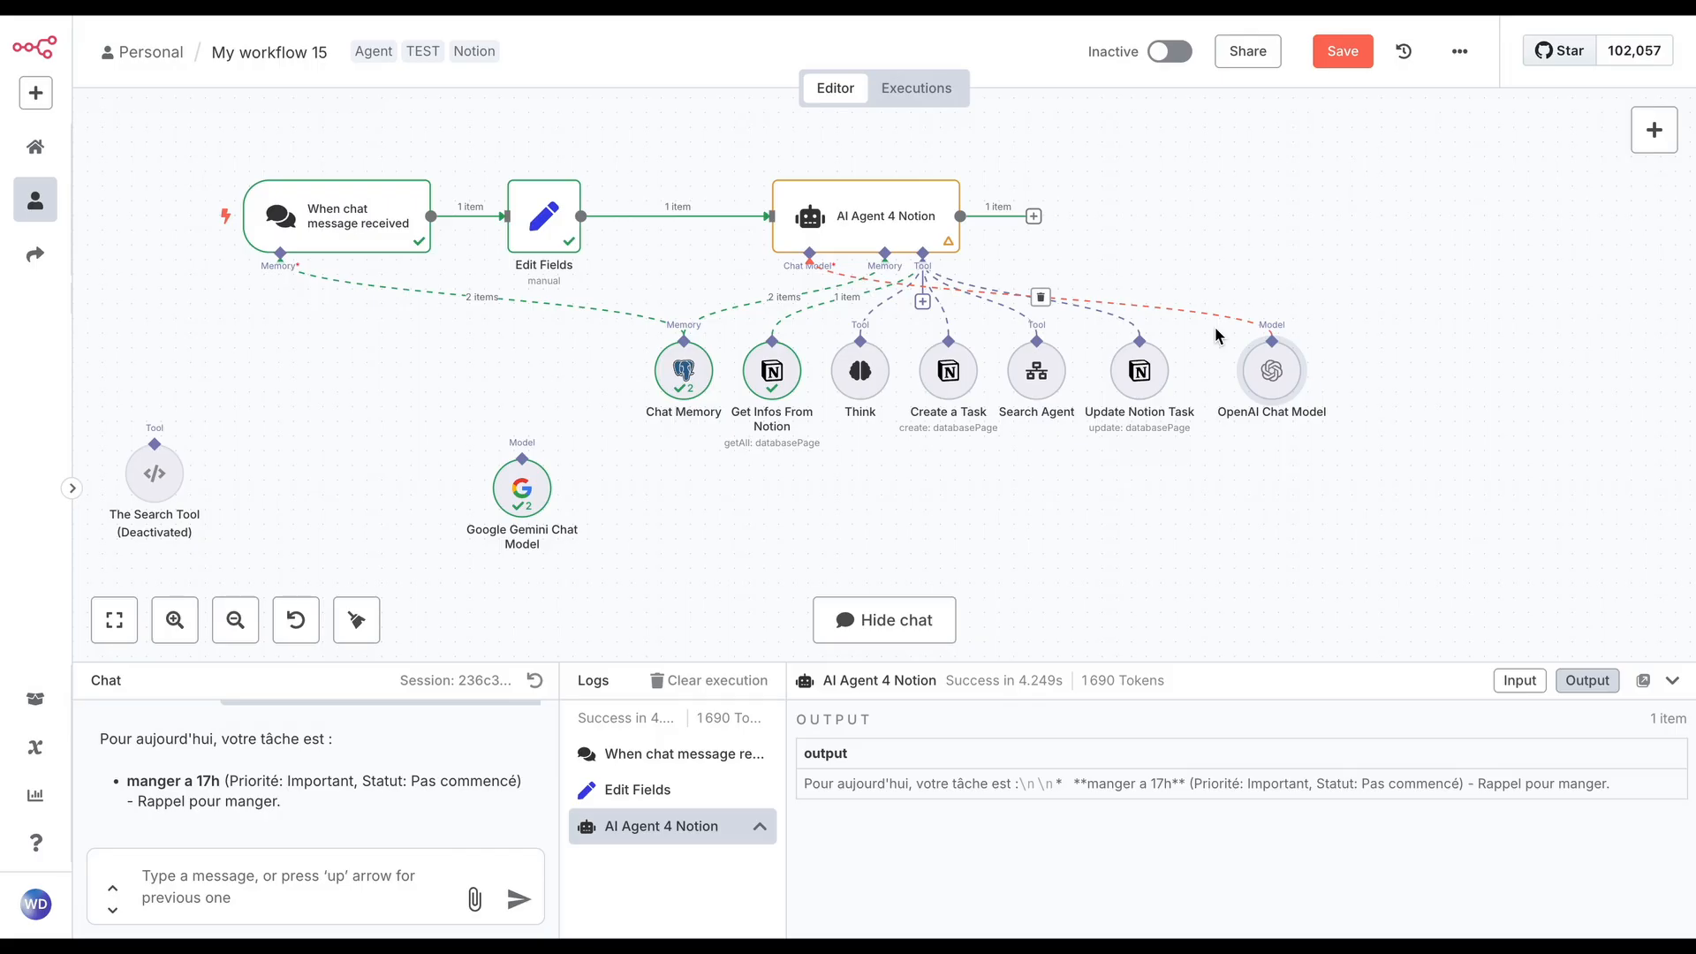
pyautogui.doubleClick(1284, 375)
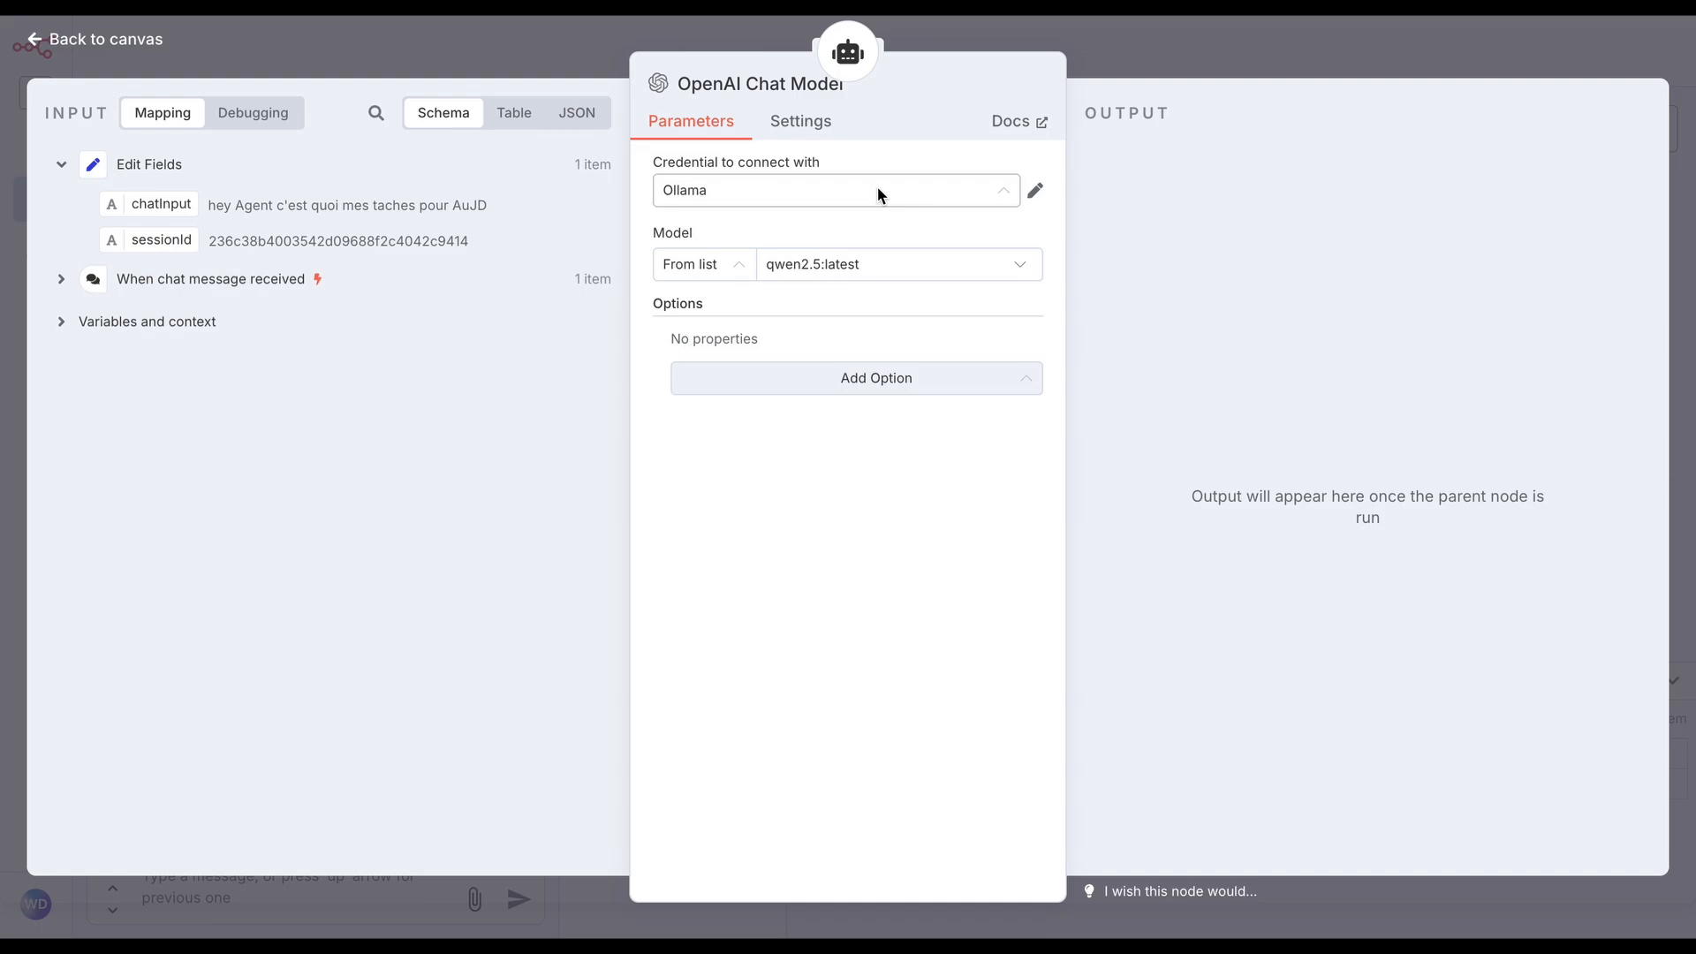
pyautogui.click(1179, 67)
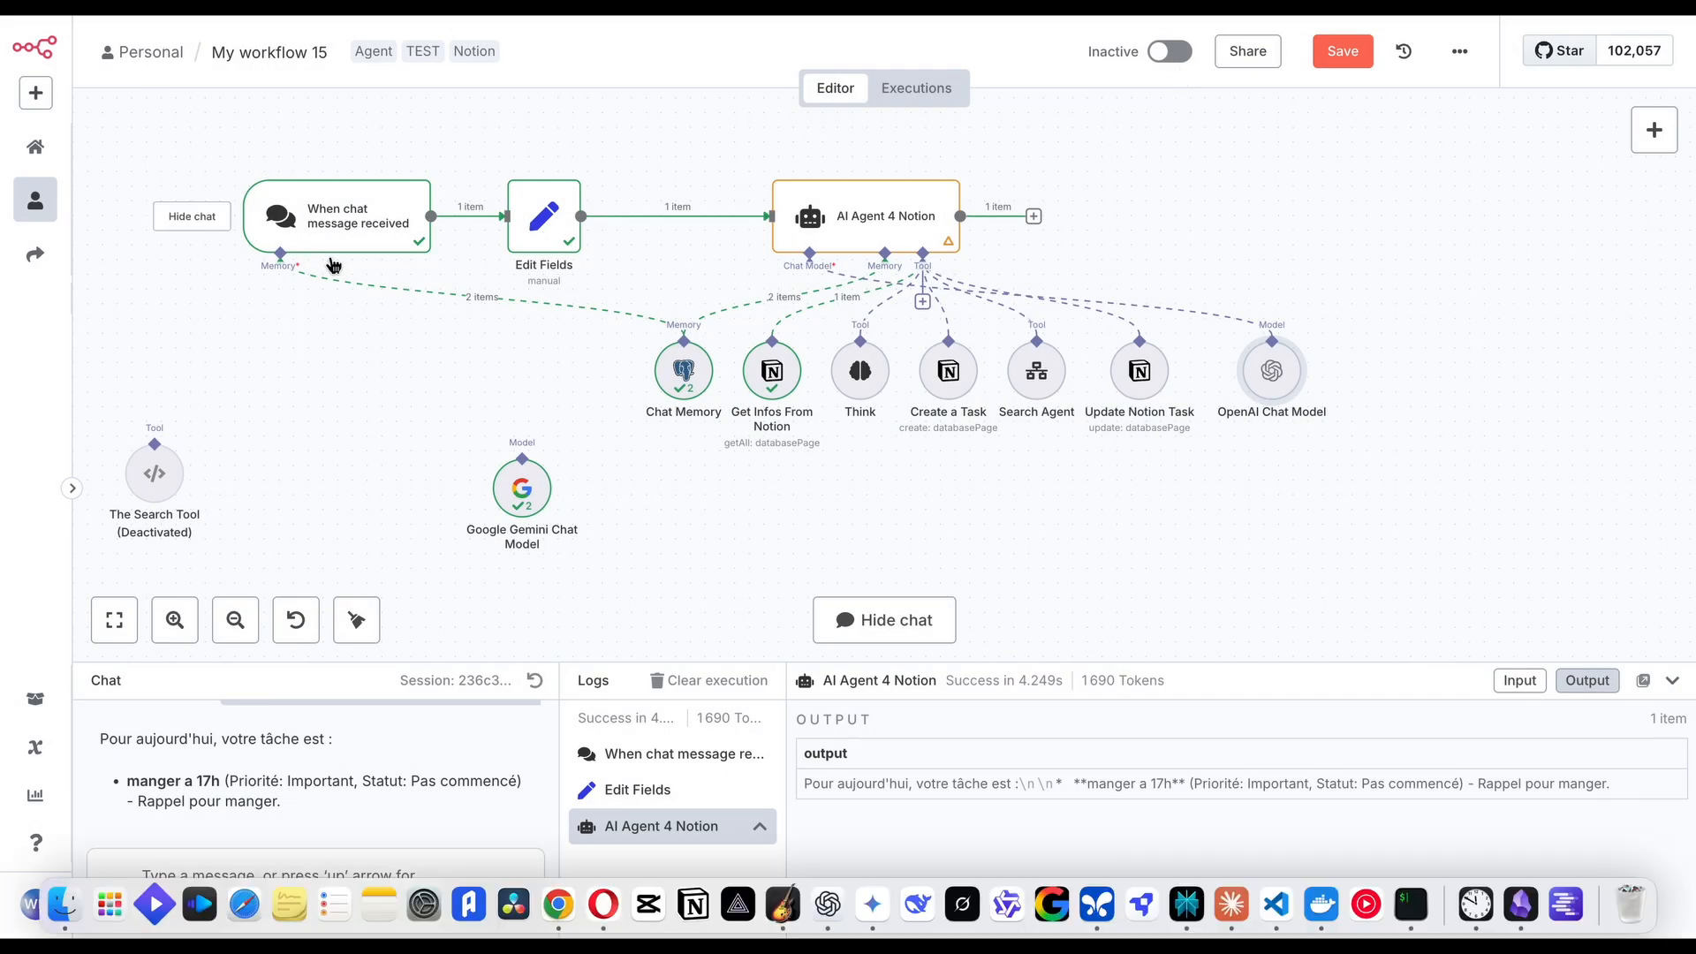
# Collapse the chat and logs area, delete the OpenAI Chat Model, and reconnect the Google Gemini Chat Model to AI Agent 4 Notion
pyautogui.click(1676, 683)
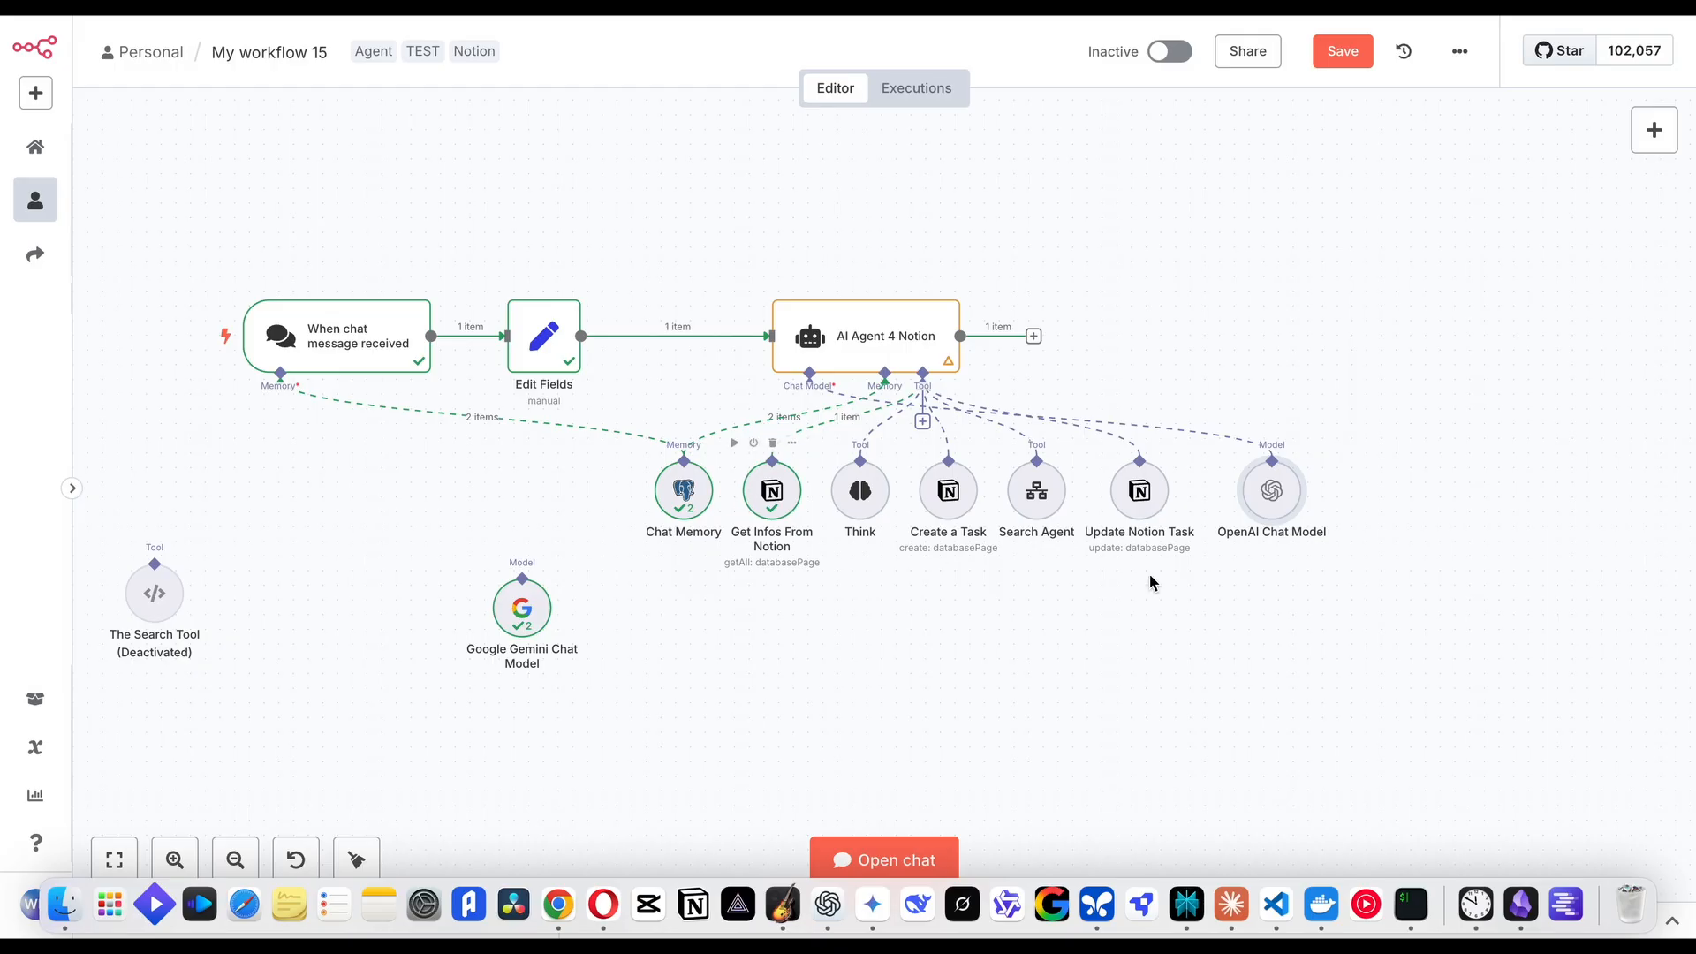
pyautogui.click(1271, 449)
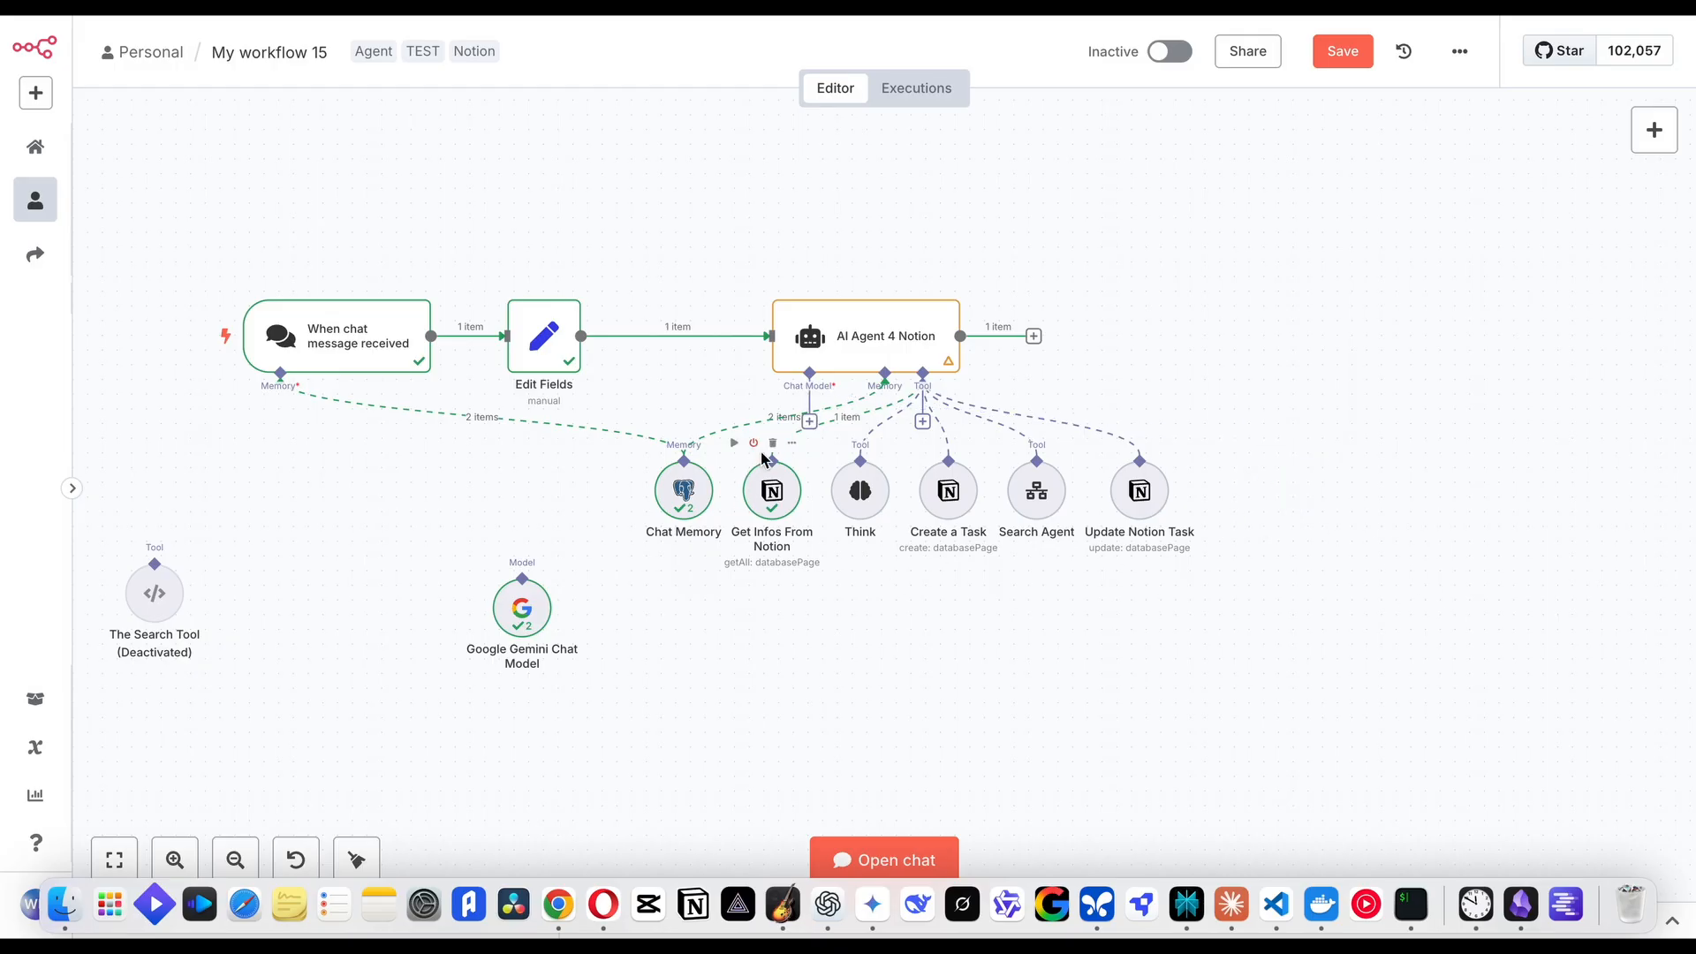
pyautogui.moveTo(808, 373); pyautogui.dragTo(539, 576)
# Check the reconnected Google Gemini Chat Model's settings and move the node back beside Chat Memory
pyautogui.doubleClick(527, 612)
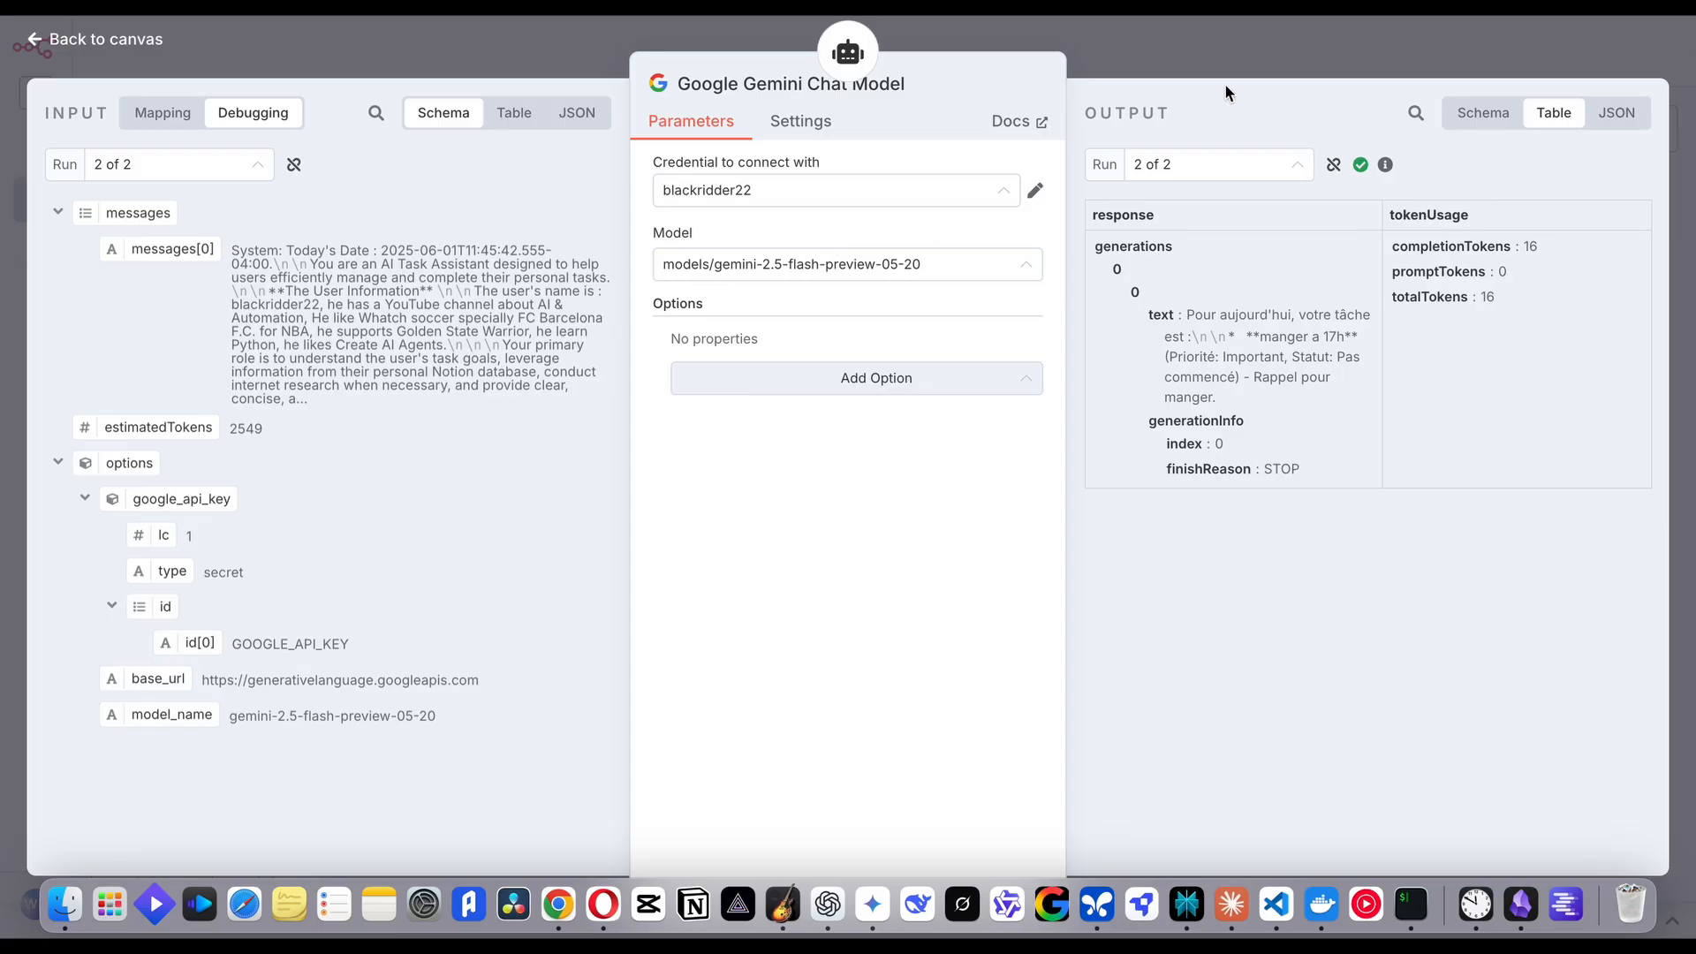
pyautogui.click(1288, 46)
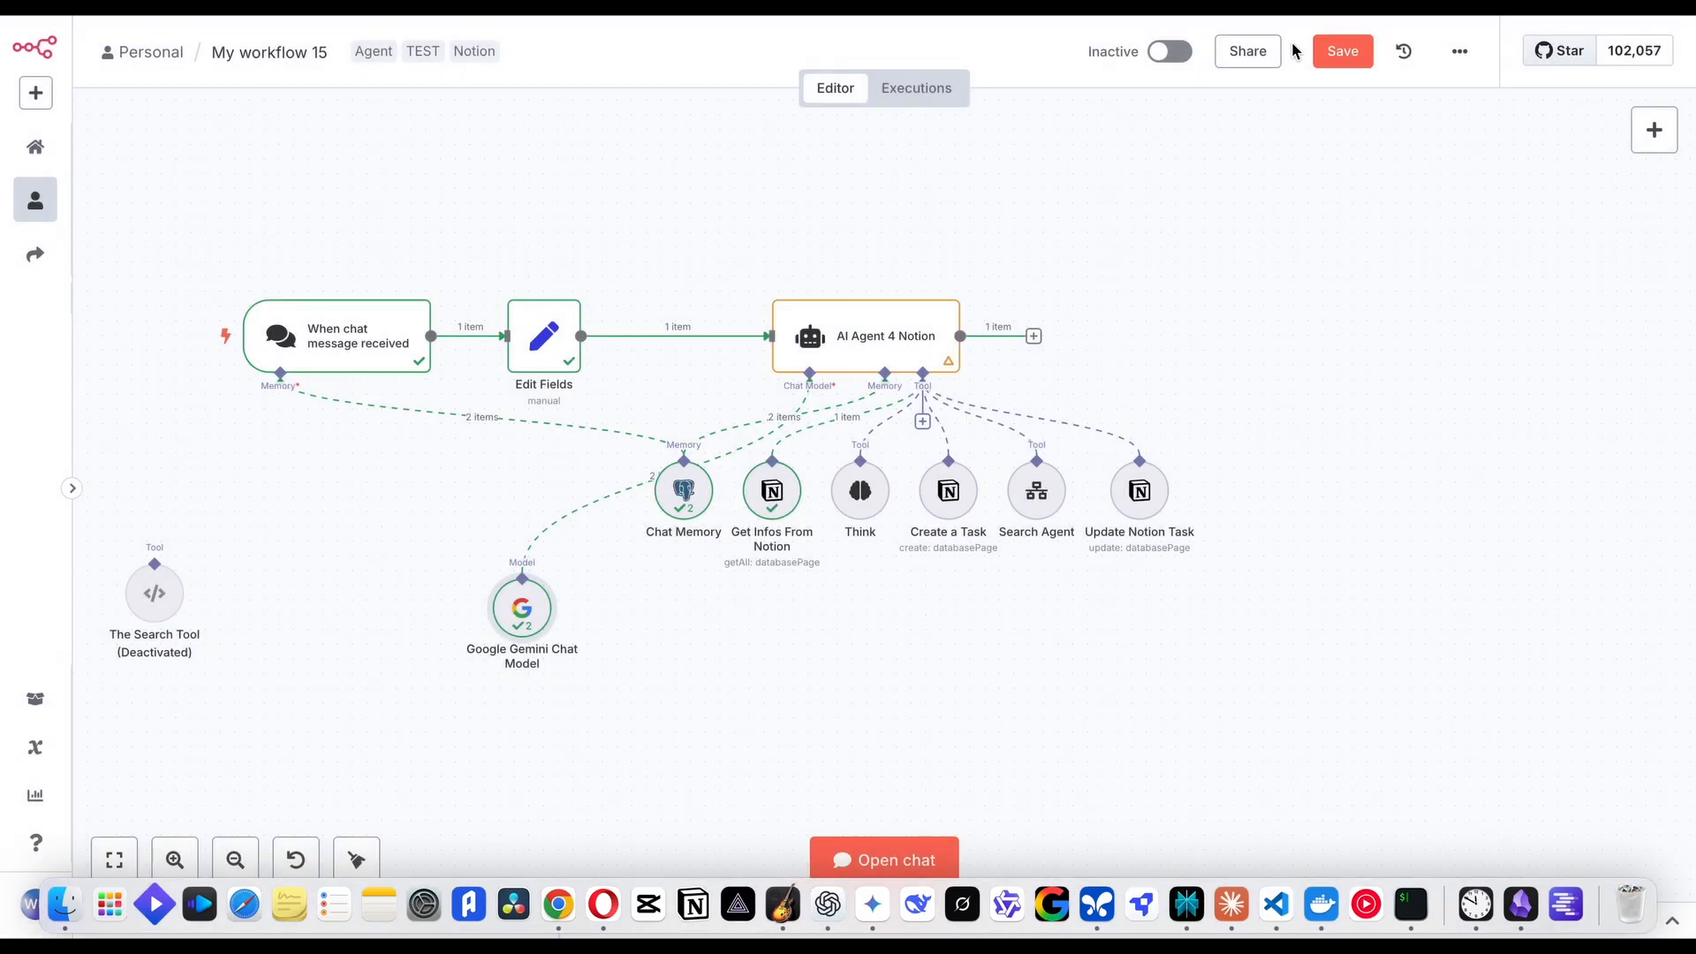
pyautogui.moveTo(528, 552); pyautogui.dragTo(595, 484)
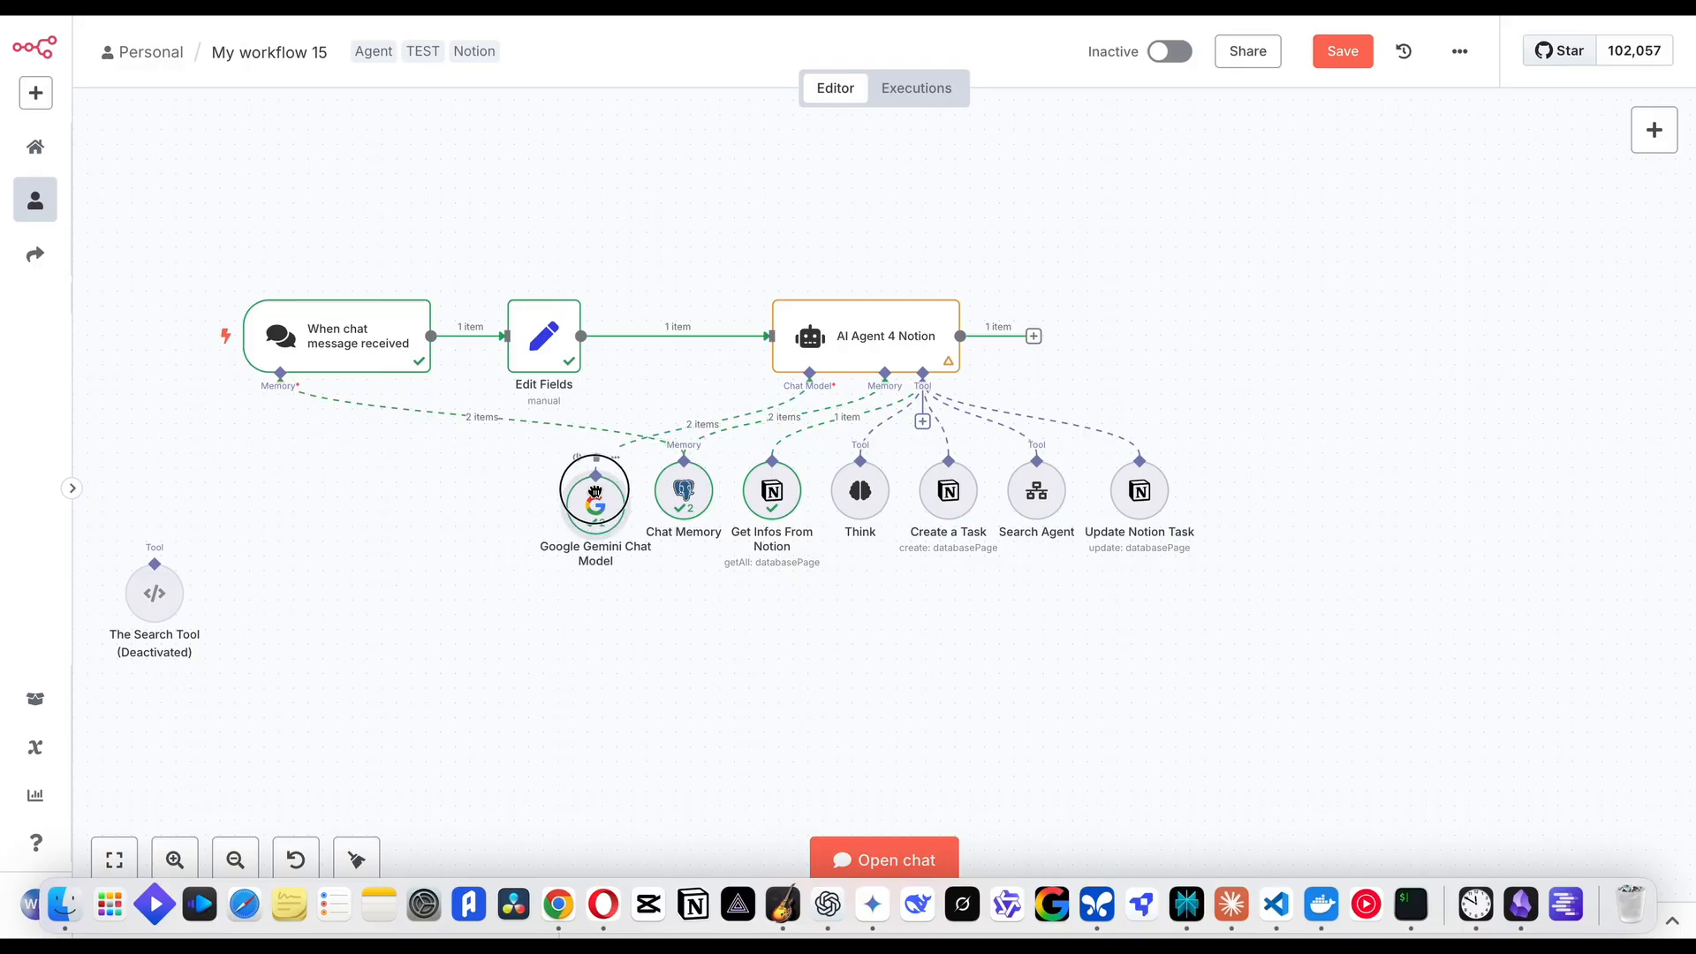
# Move the Chat Memory node well below the other nodes and review its Postgres credential, session key and context window settings
pyautogui.hotkey('ctrl', 's')
pyautogui.scroll(-3, 751, 216)
pyautogui.moveTo(608, 249); pyautogui.dragTo(601, 495)
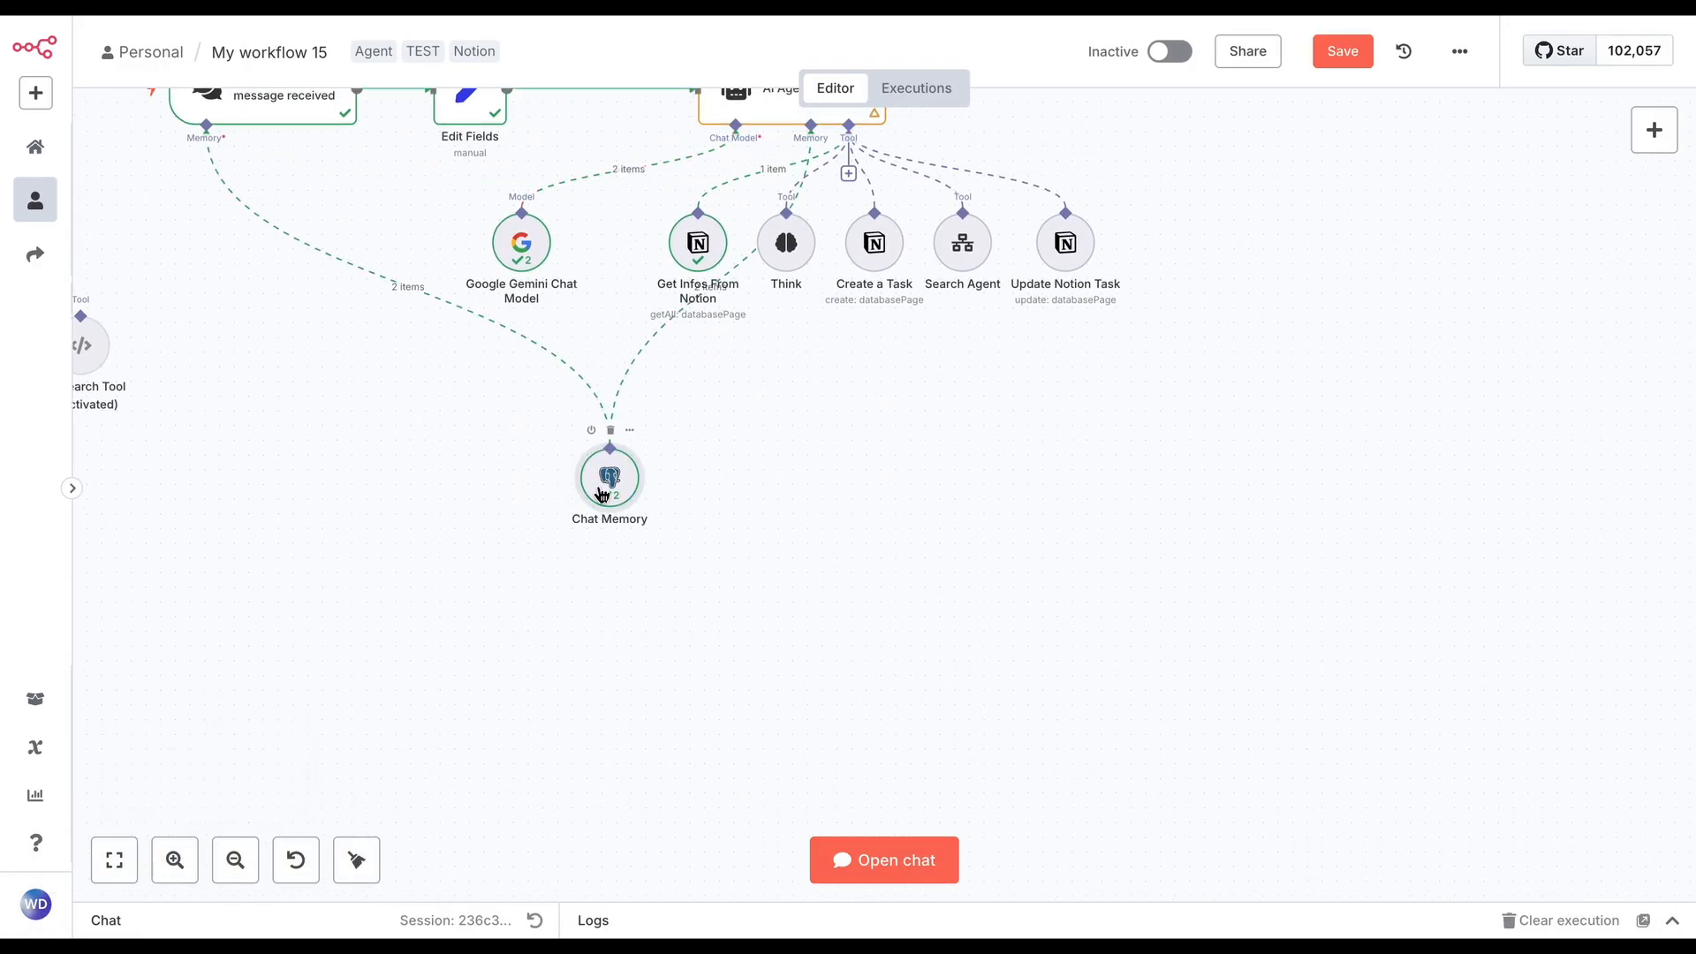
pyautogui.doubleClick(602, 495)
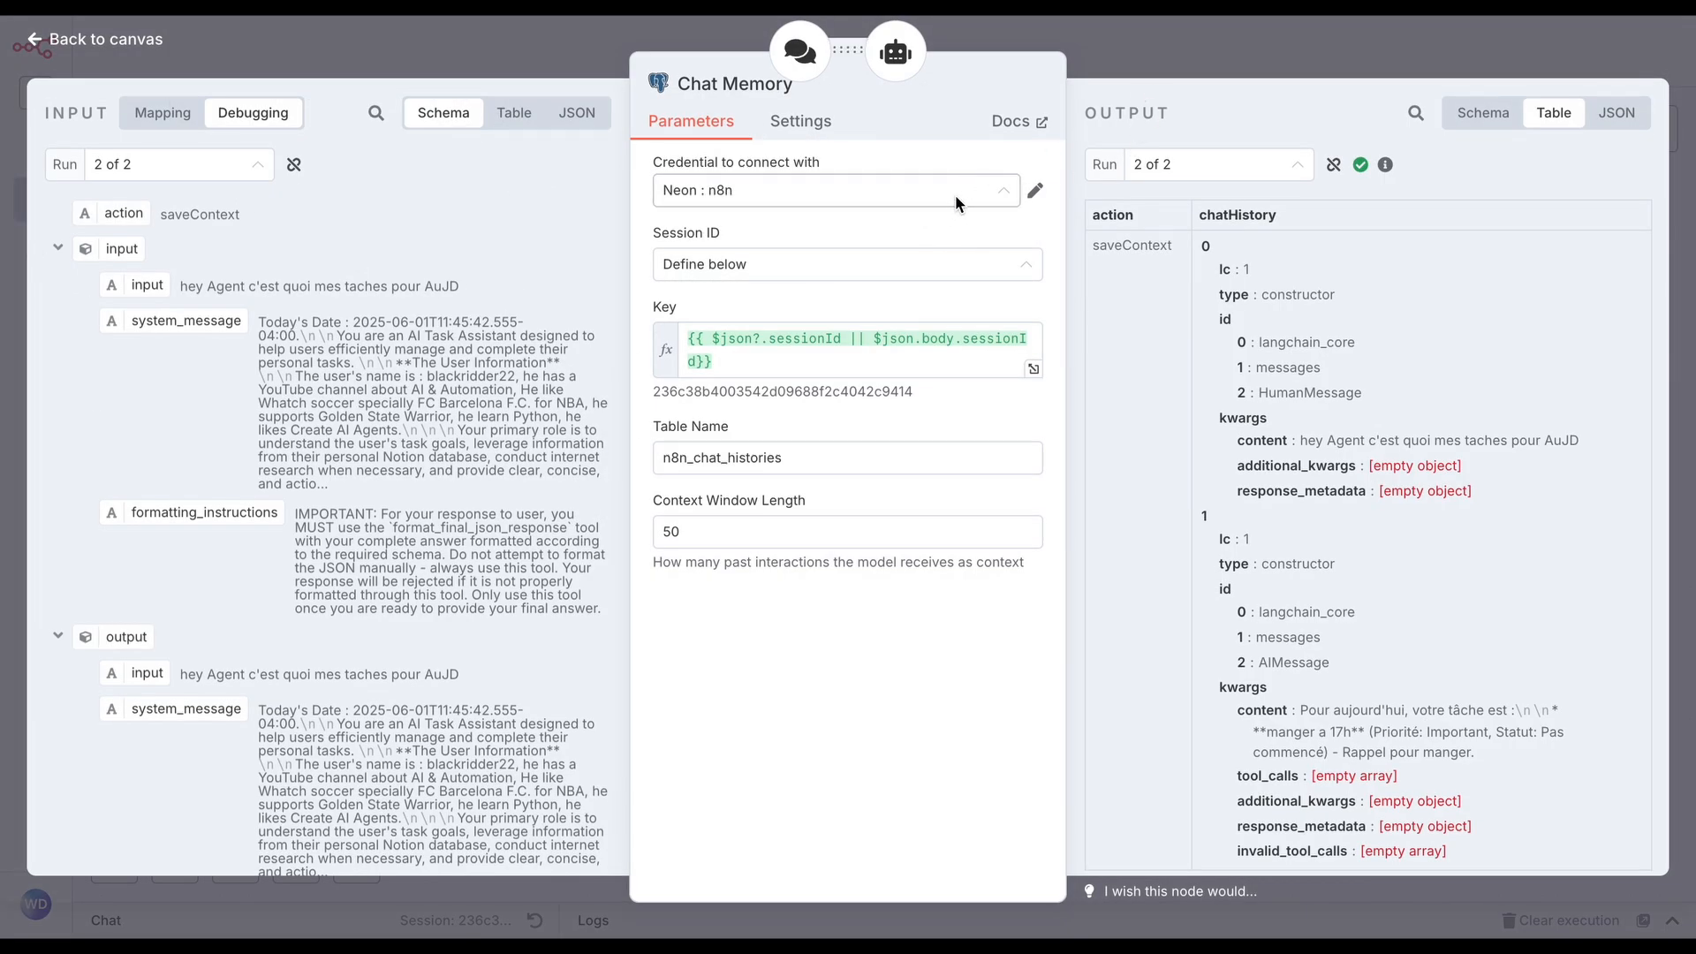
pyautogui.click(1157, 56)
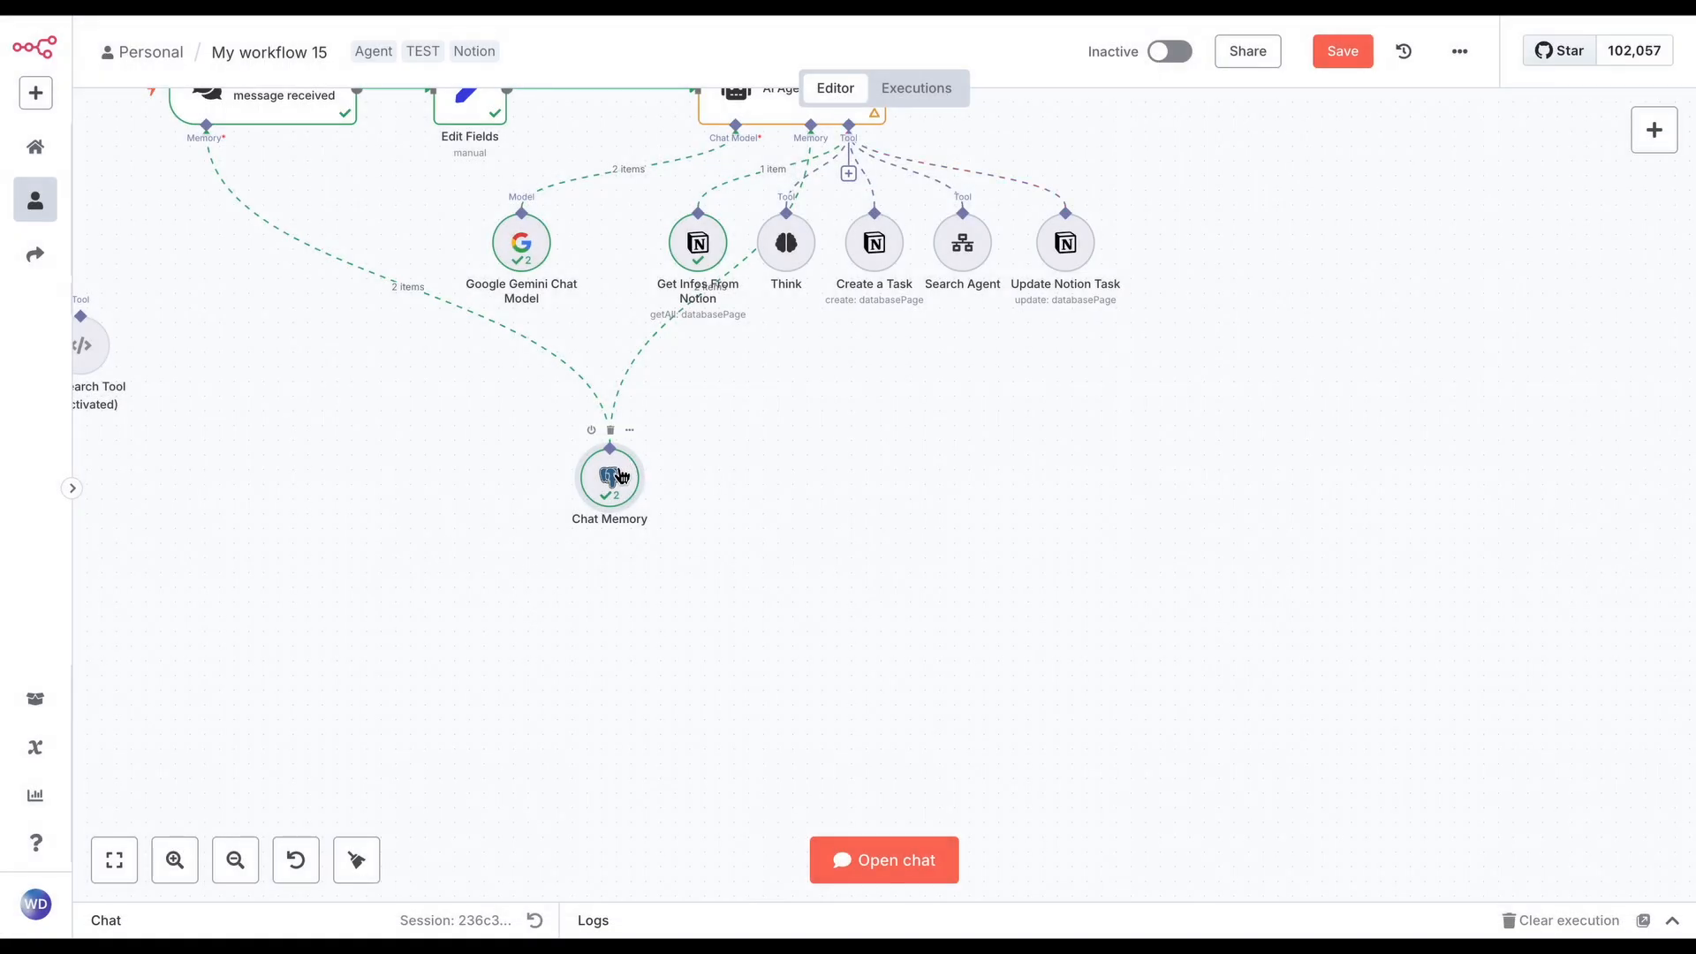
pyautogui.moveTo(640, 458); pyautogui.dragTo(610, 547)
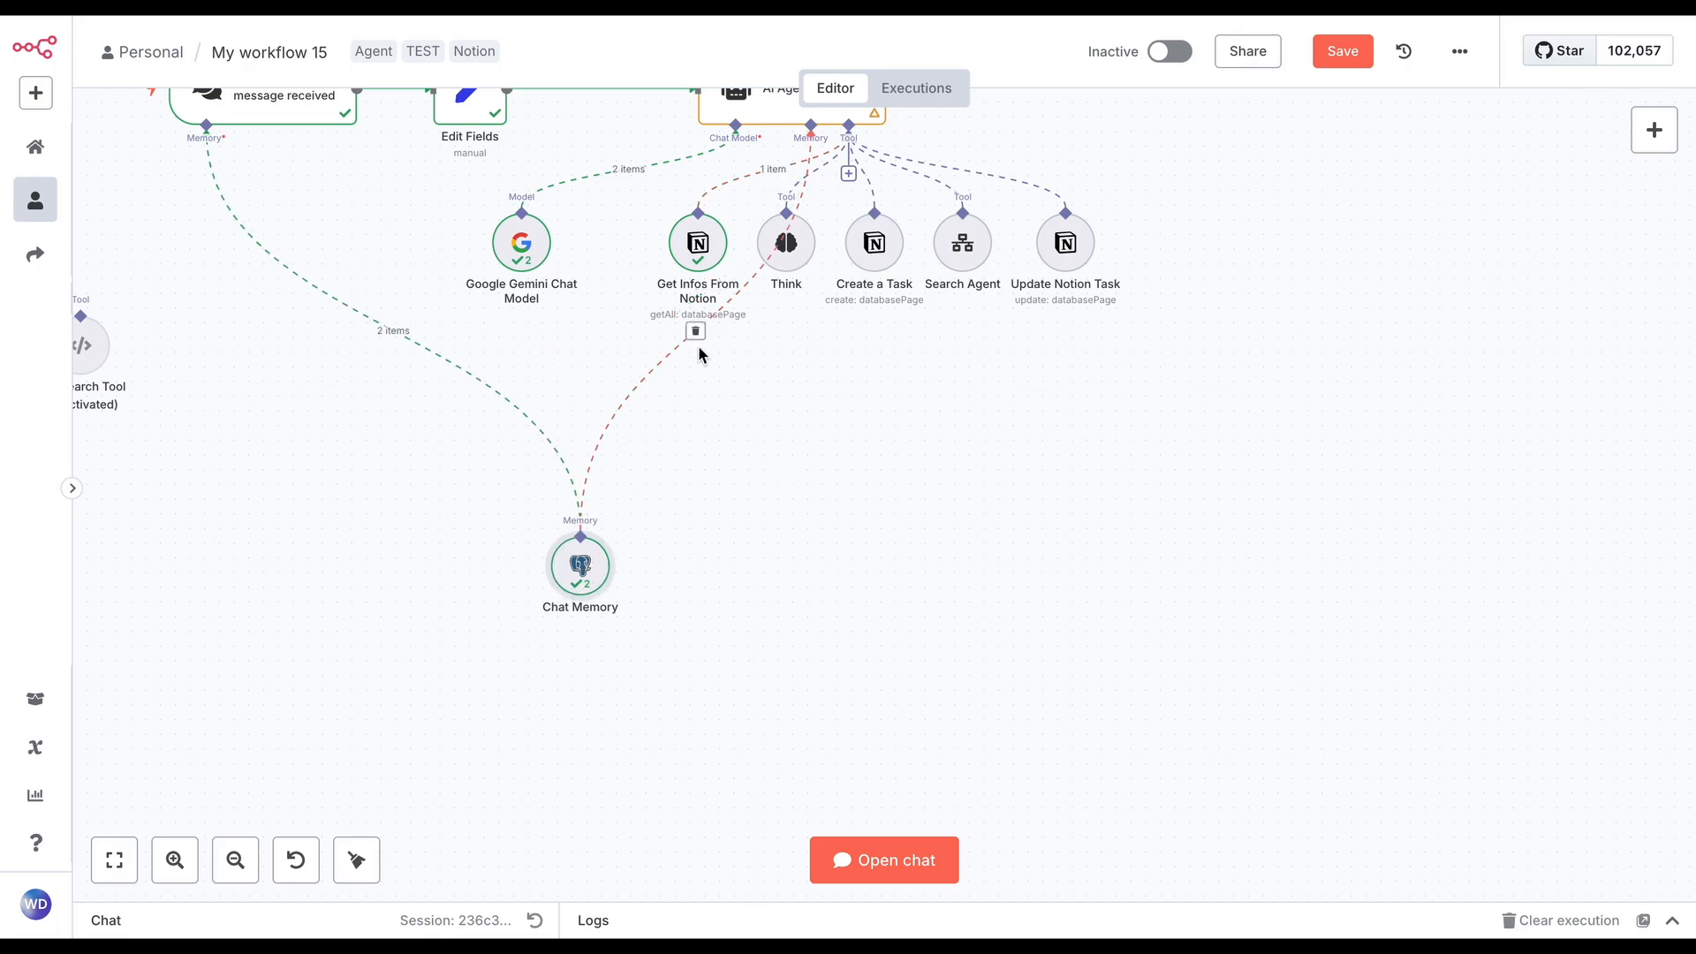
# Disconnect Chat Memory from AI Agent 4 Notion, browse the available memory types, and reconnect it to the agent's Memory input
pyautogui.click(694, 331)
pyautogui.moveTo(812, 129); pyautogui.dragTo(692, 609)
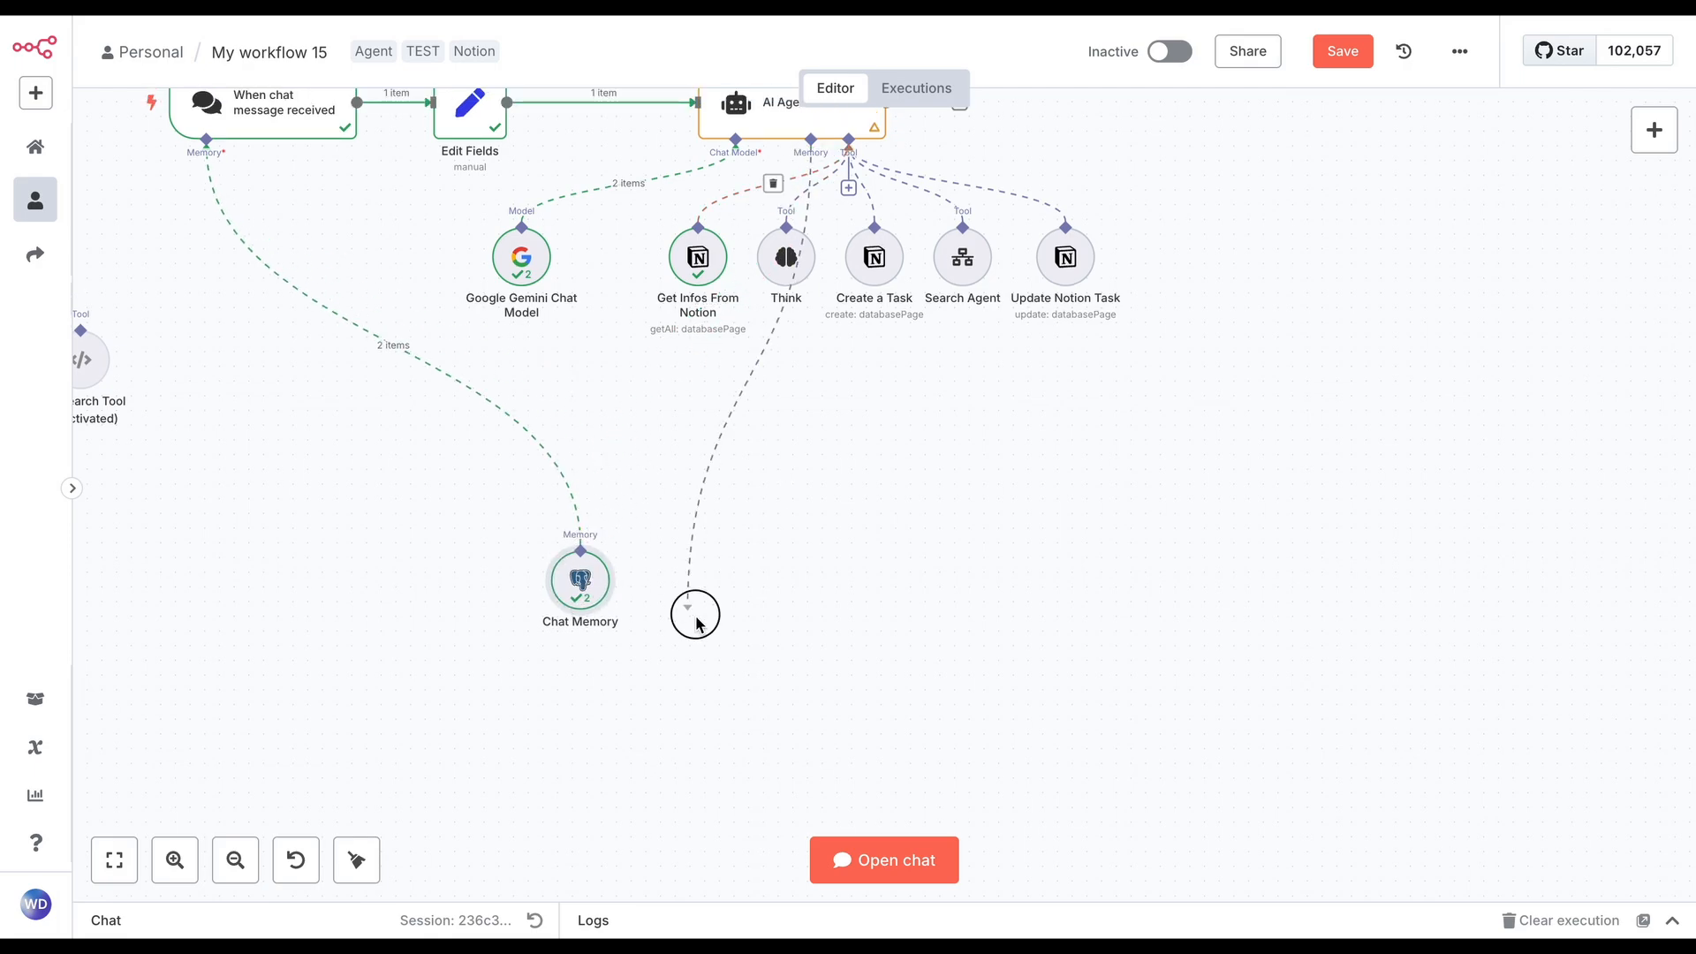
pyautogui.click(776, 633)
pyautogui.moveTo(815, 151); pyautogui.dragTo(581, 549)
pyautogui.doubleClick(579, 579)
pyautogui.press('Escape')
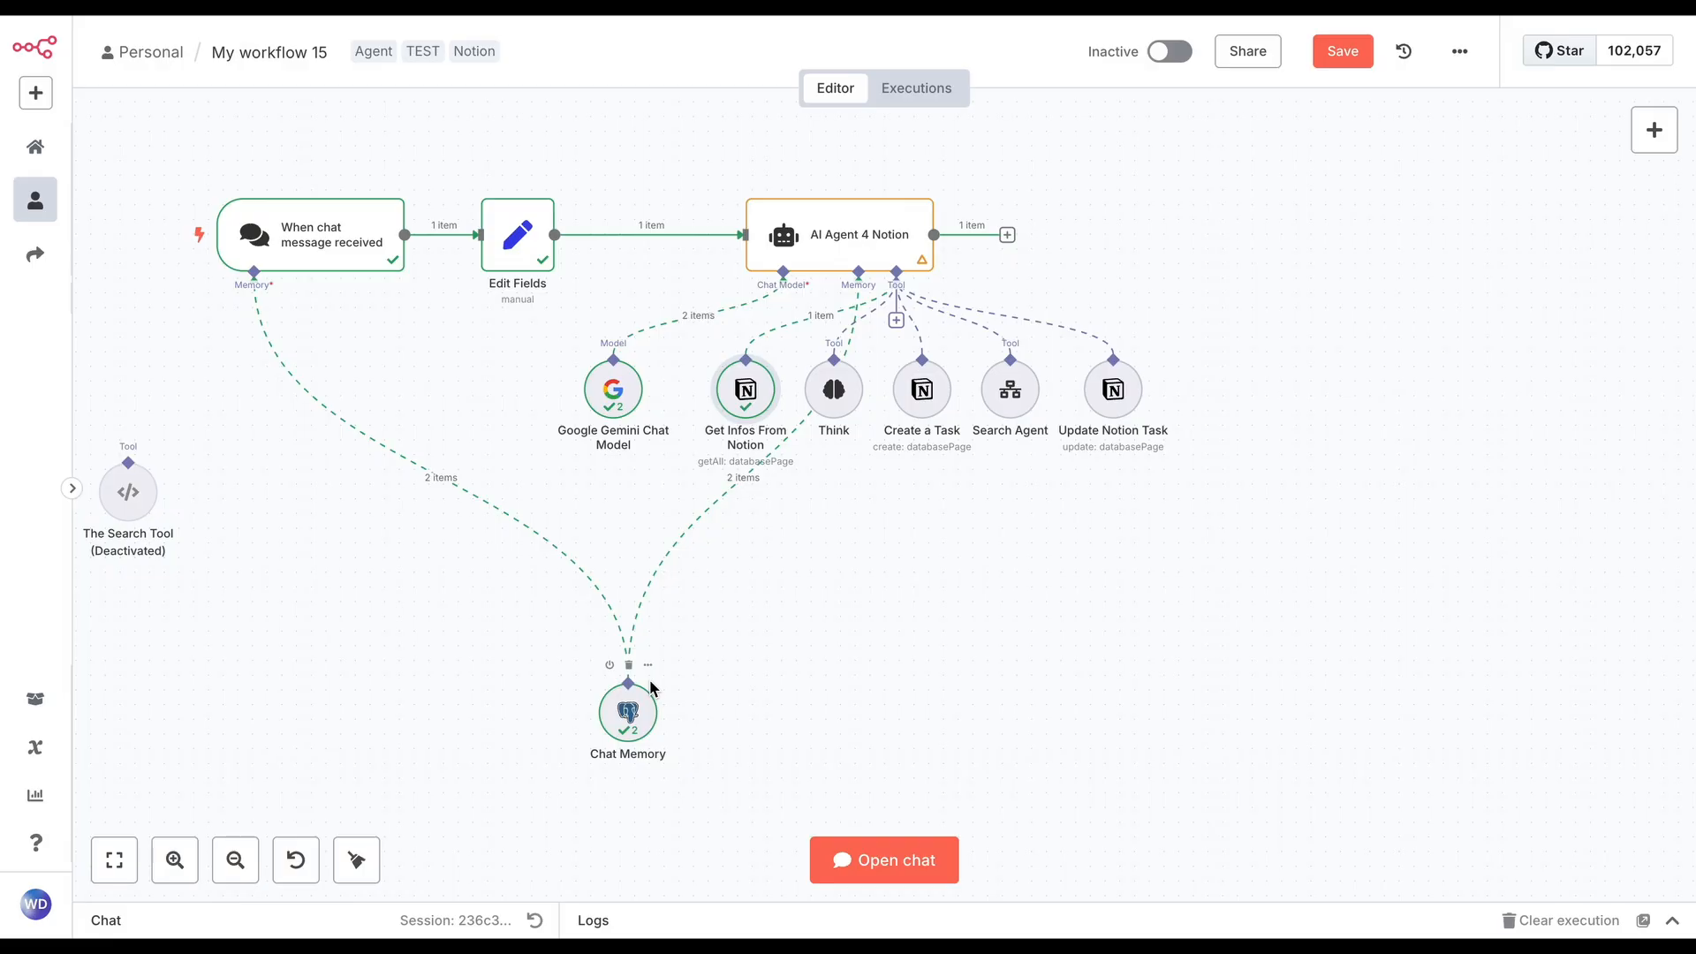
# Try Simple Memory on AI Agent 4 Notion, compare its settings with Chat Memory's, and reconnect Chat Memory to the agent
pyautogui.doubleClick(628, 711)
pyautogui.click(740, 357)
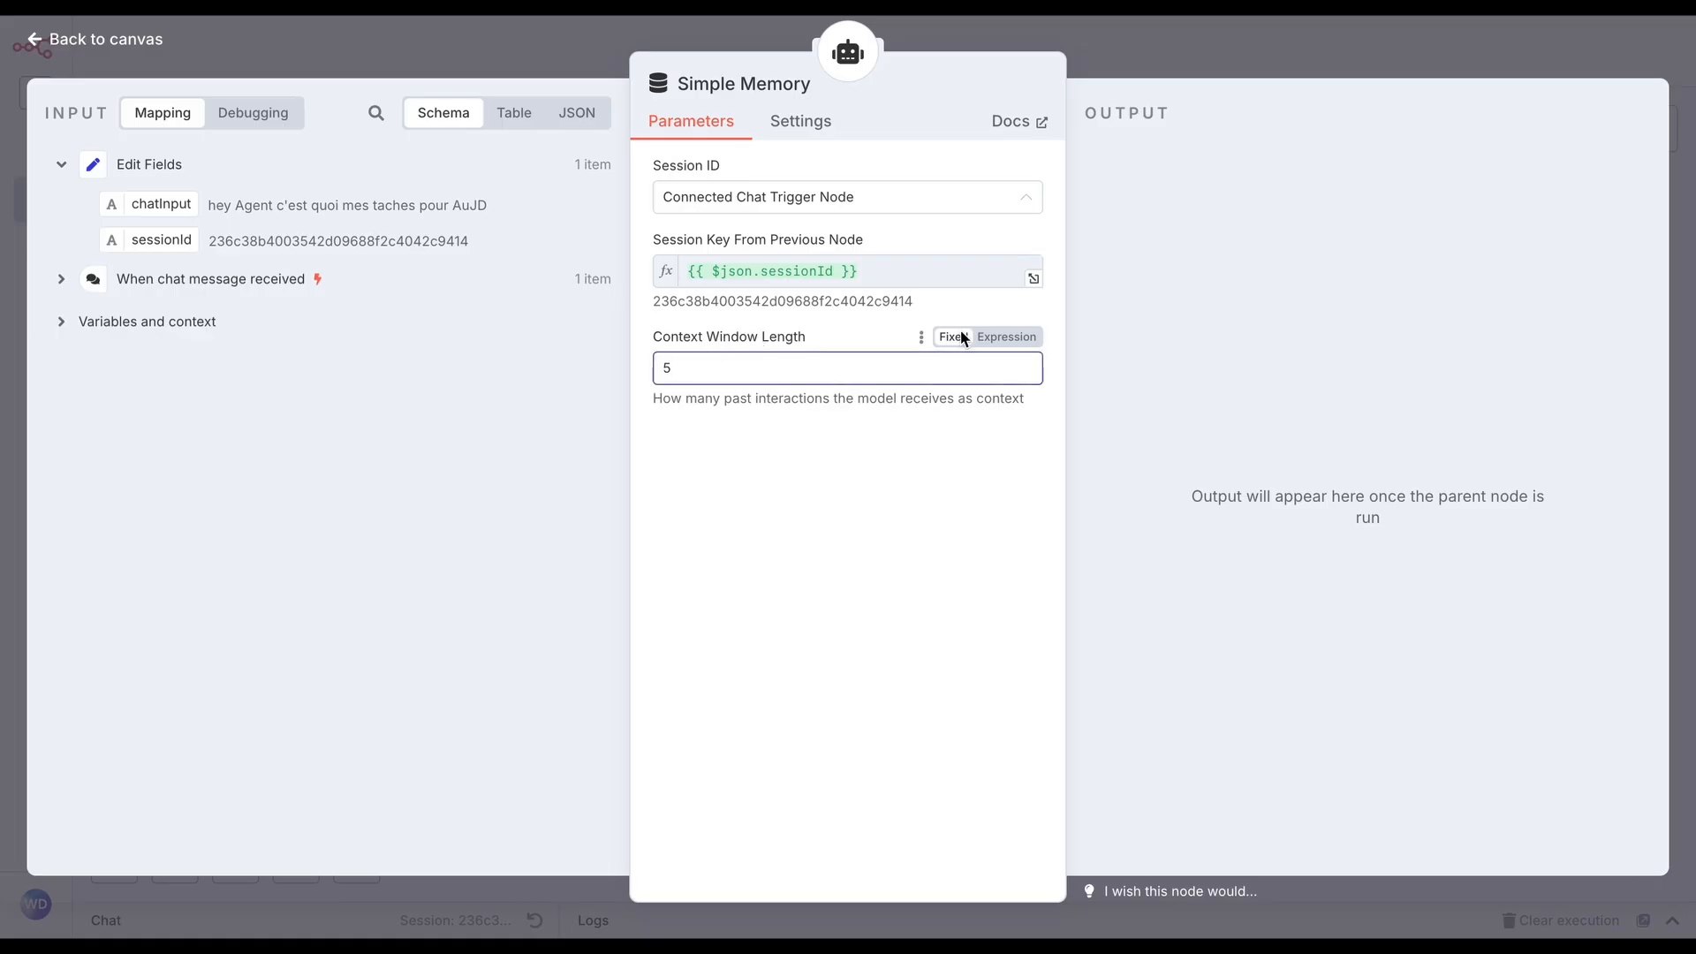
pyautogui.click(1214, 65)
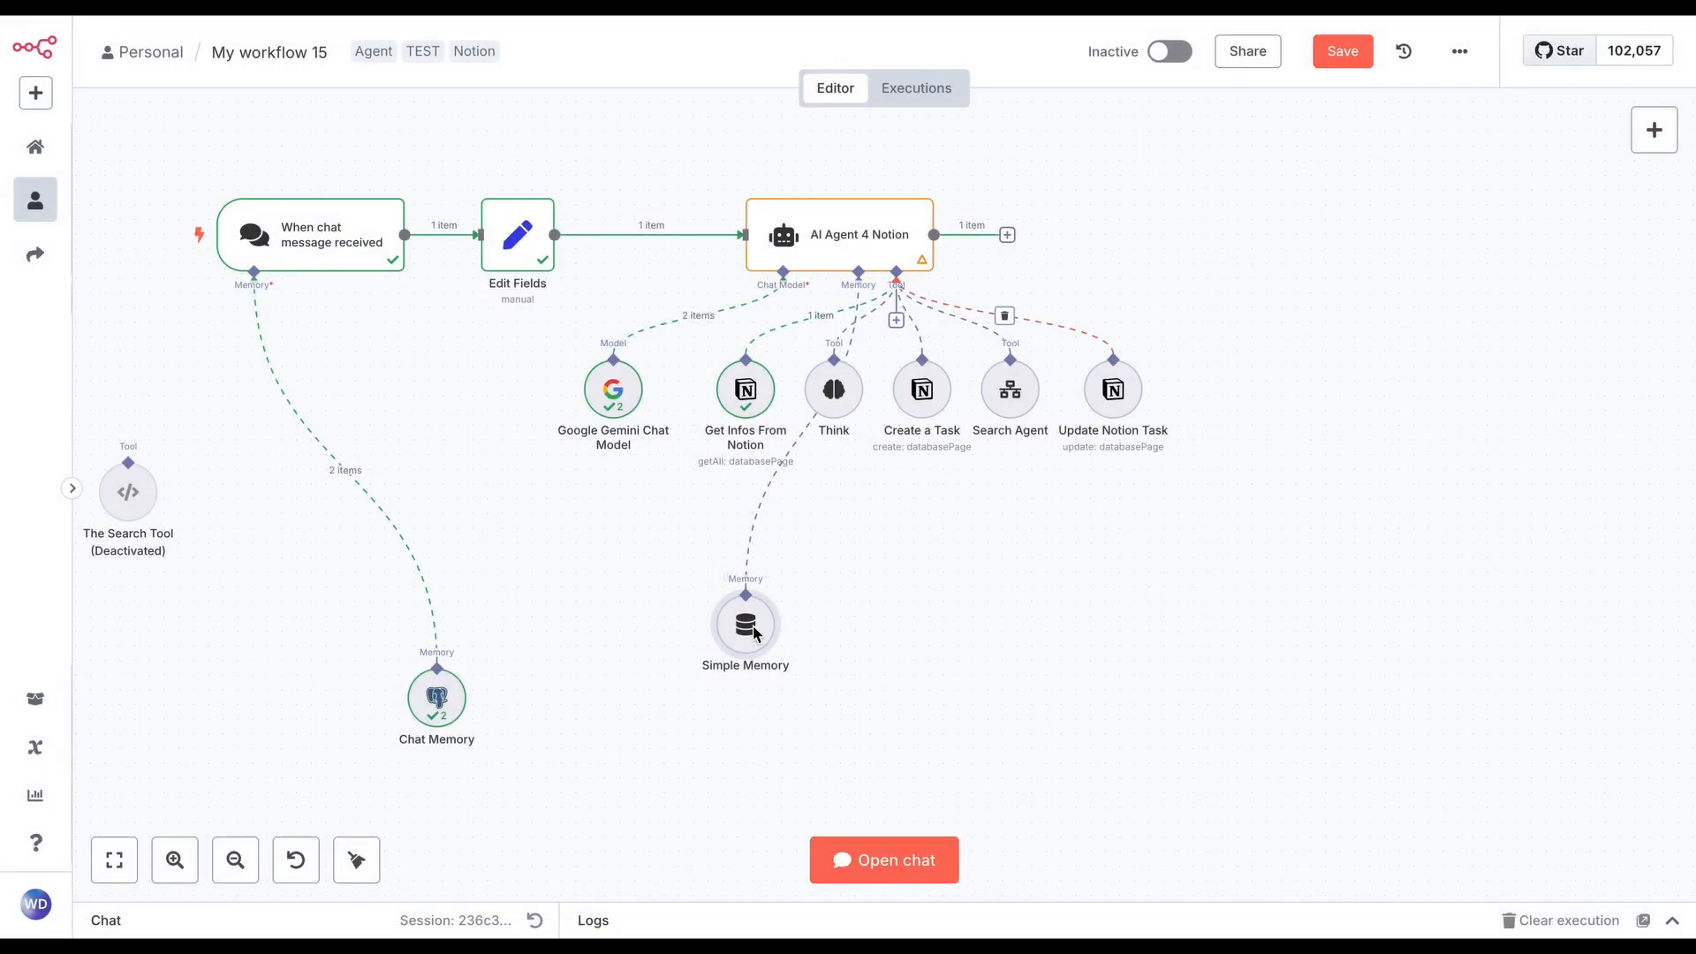
pyautogui.moveTo(457, 660)
pyautogui.doubleClick(436, 698)
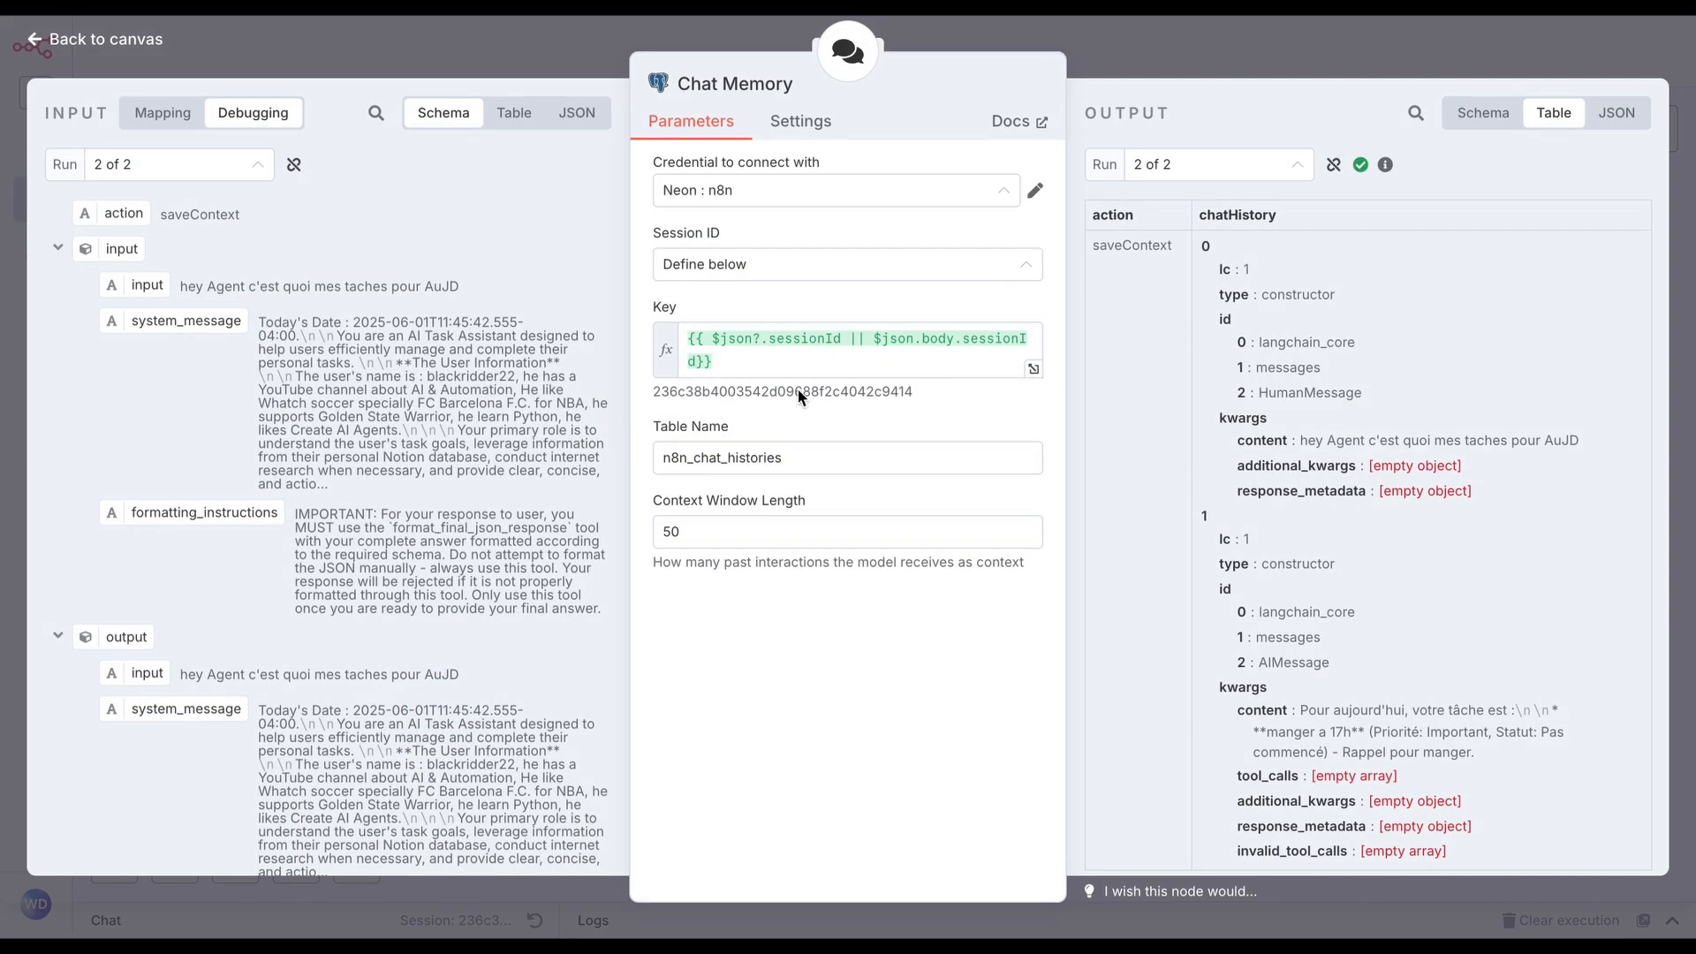
pyautogui.click(1288, 34)
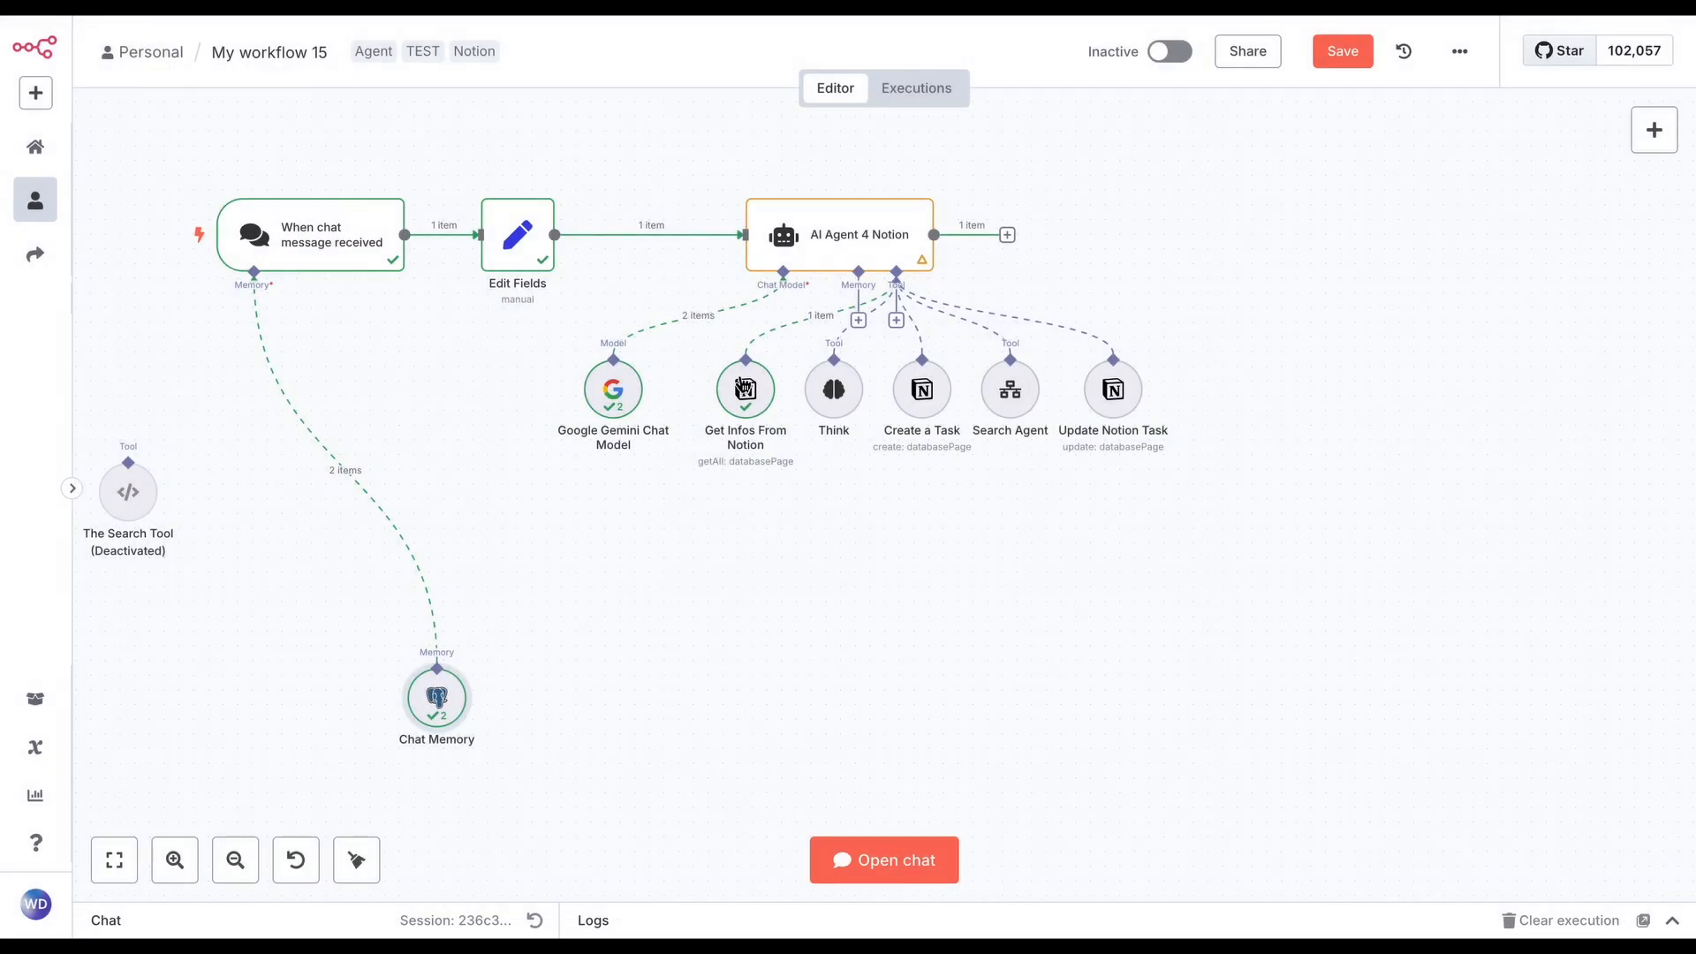
pyautogui.moveTo(861, 284); pyautogui.dragTo(435, 676)
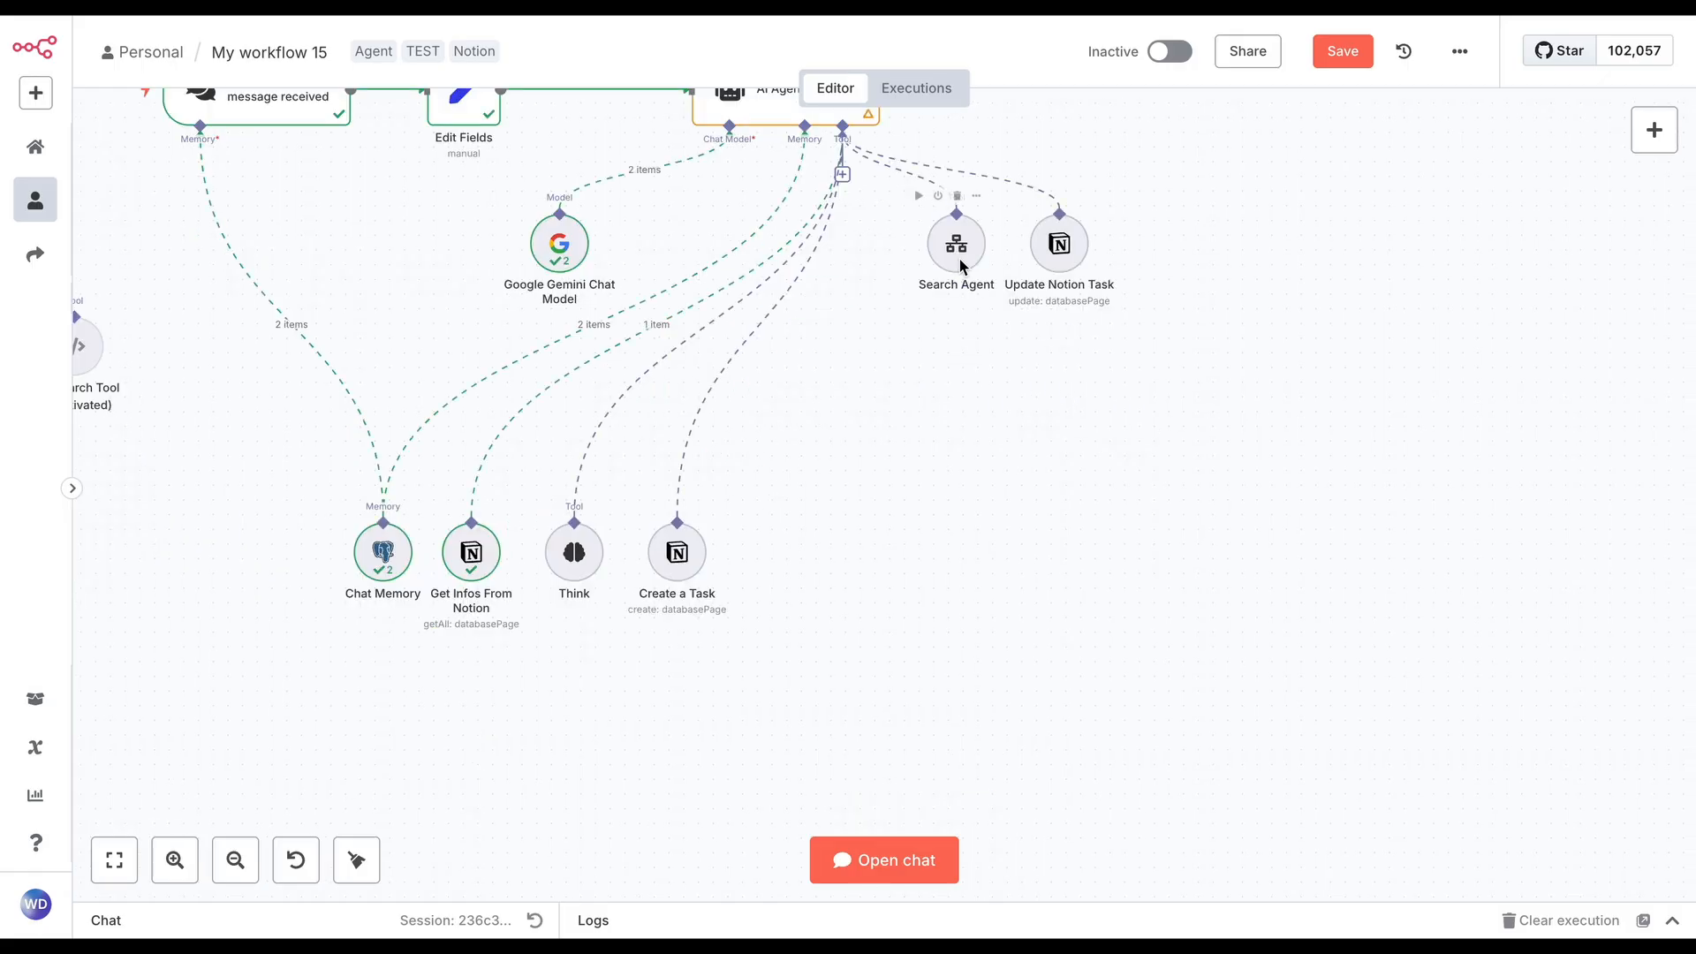
# Move the Search Agent and neighbouring tool nodes down the canvas and review the Search Agent's description, workflow and inputs
pyautogui.moveTo(957, 262); pyautogui.dragTo(849, 536)
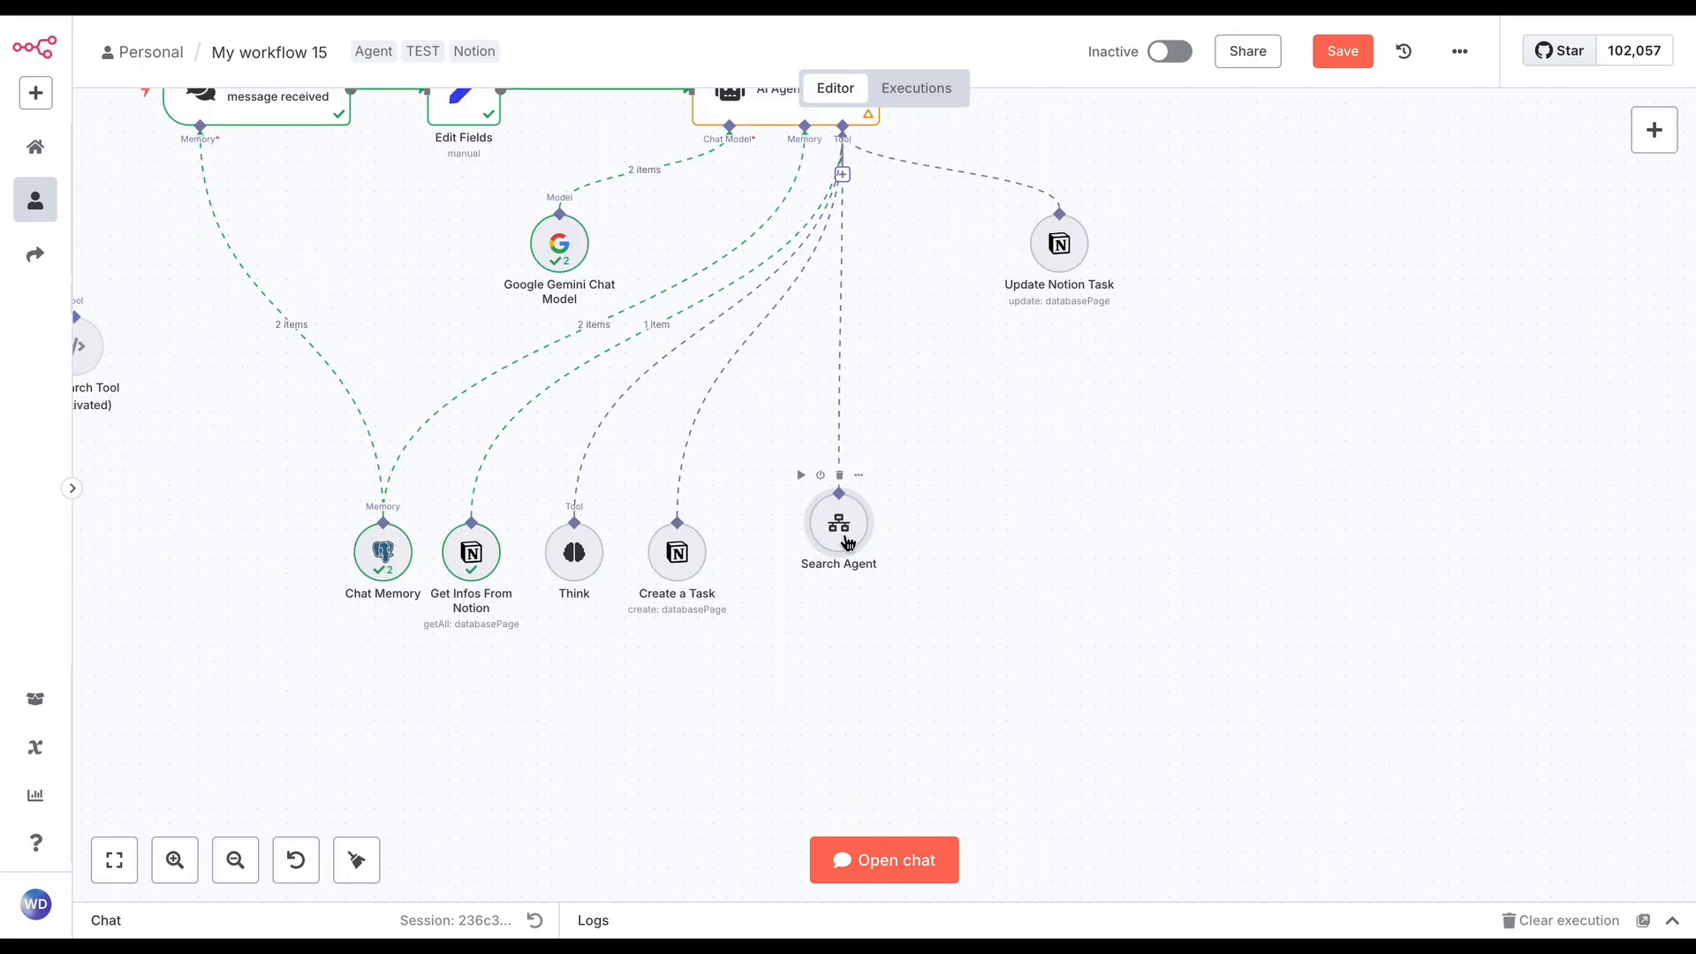
pyautogui.doubleClick(861, 503)
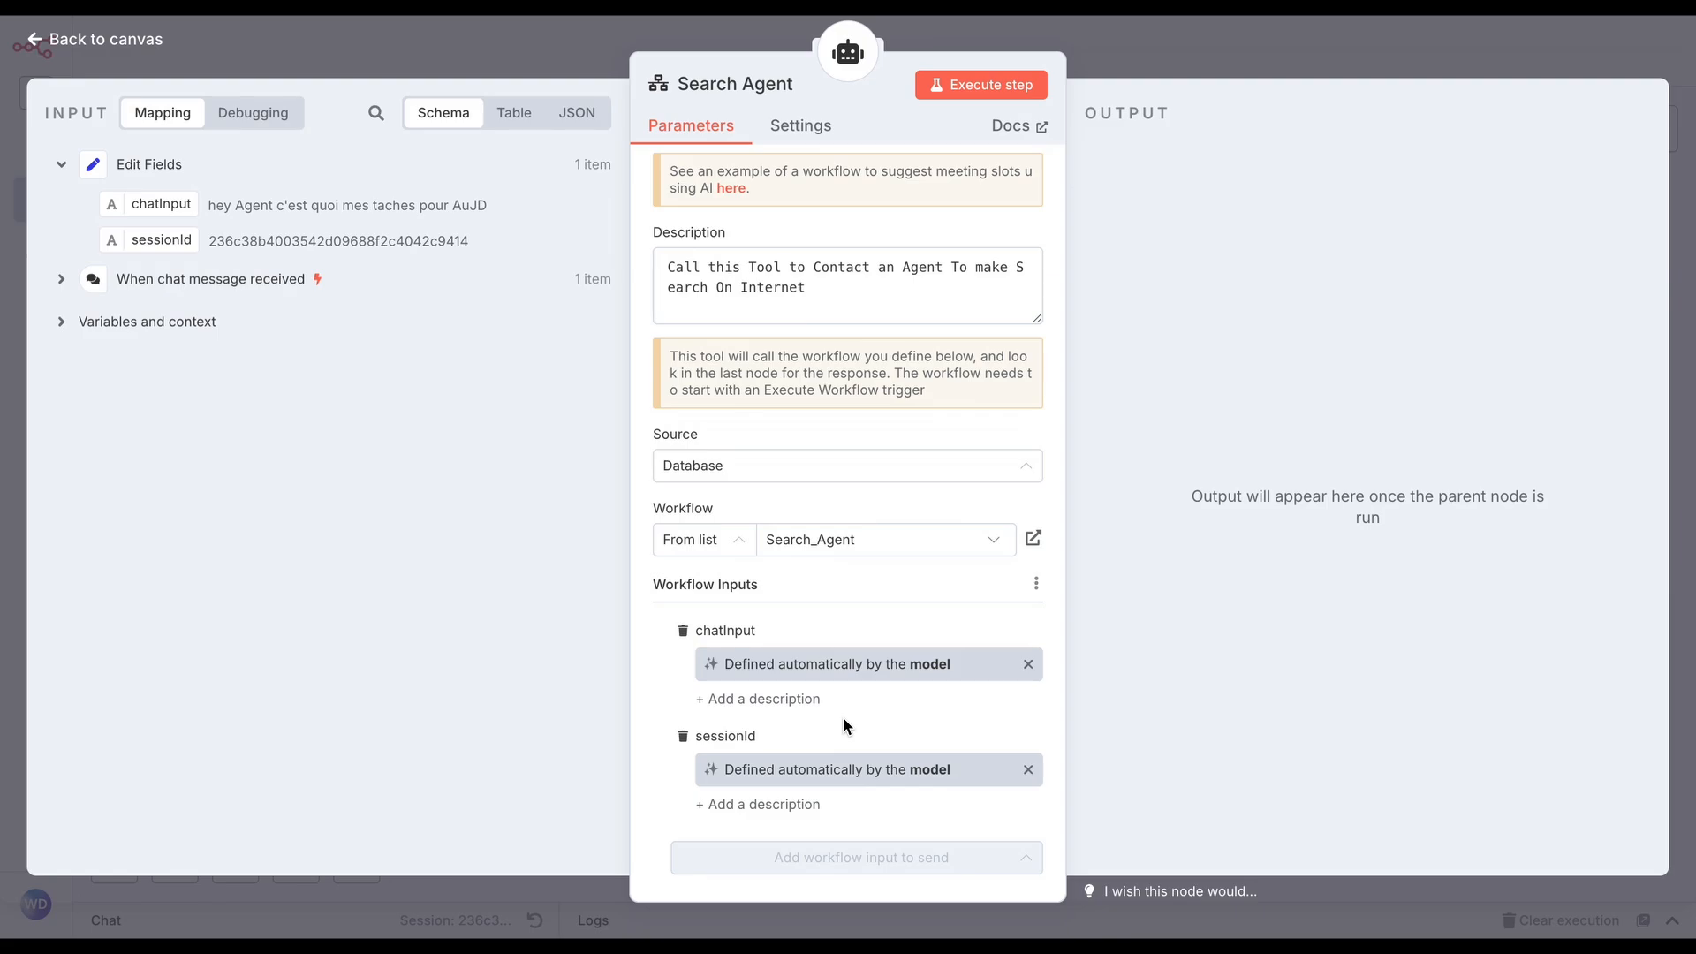
pyautogui.click(1332, 39)
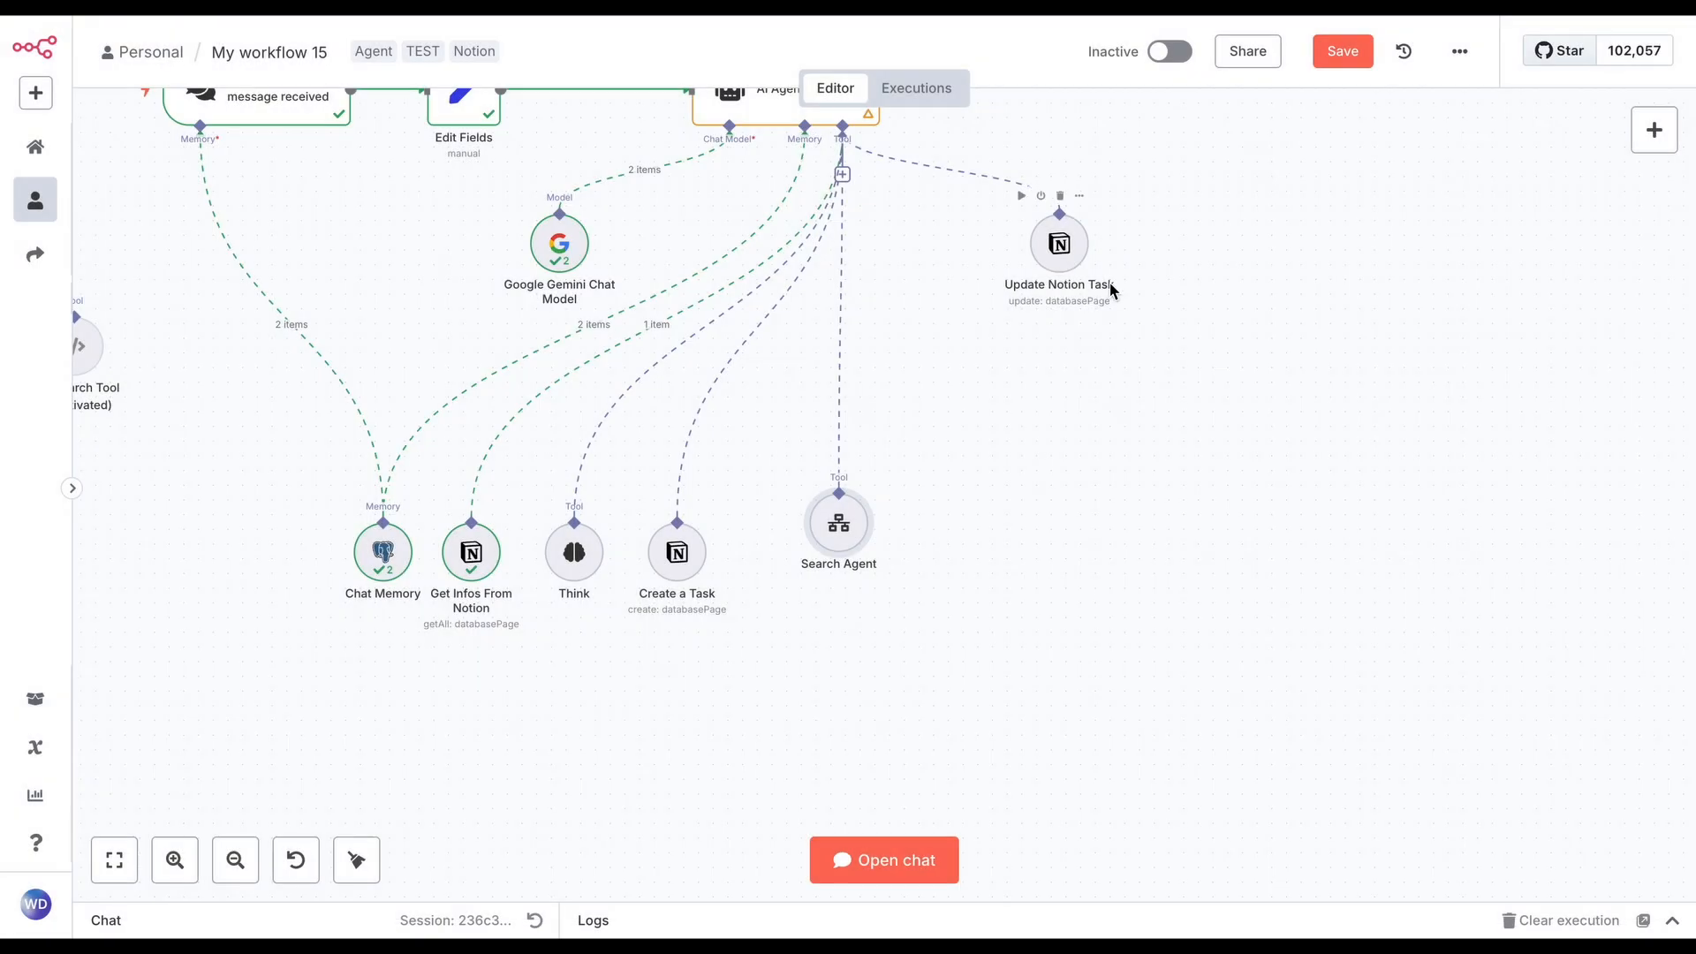
# Place the Update Notion Task node beside Search Agent and review its credential, operation and page ID settings
pyautogui.moveTo(1052, 267); pyautogui.dragTo(936, 521)
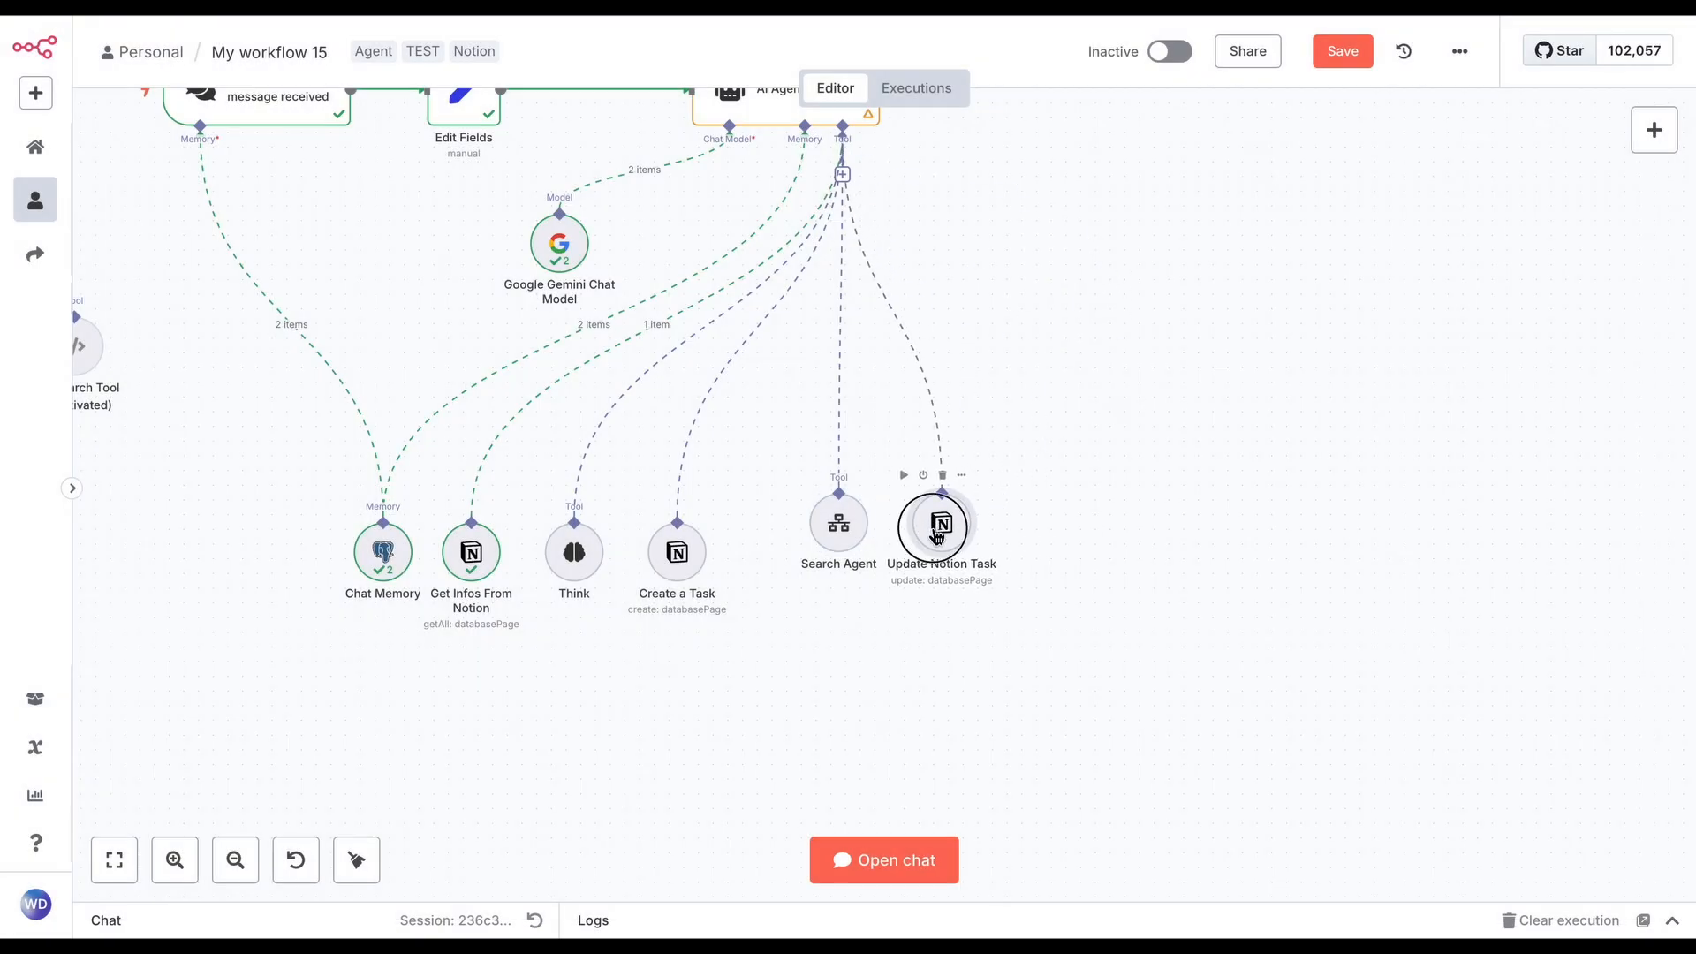
pyautogui.doubleClick(936, 523)
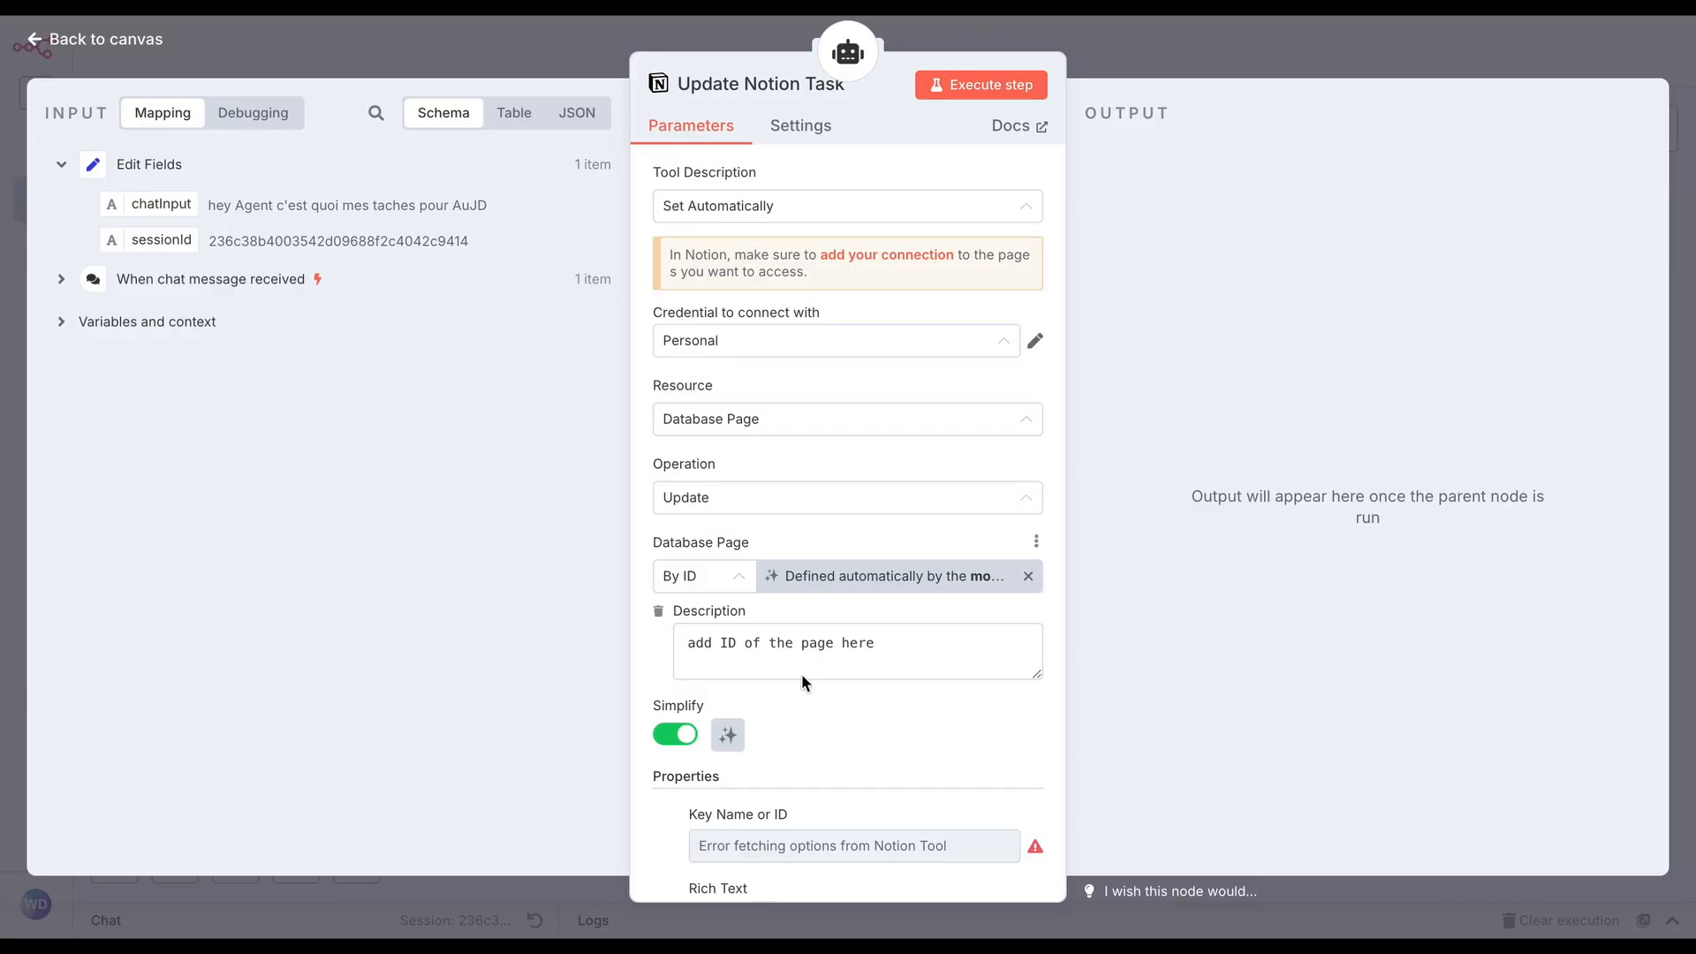
pyautogui.click(1237, 67)
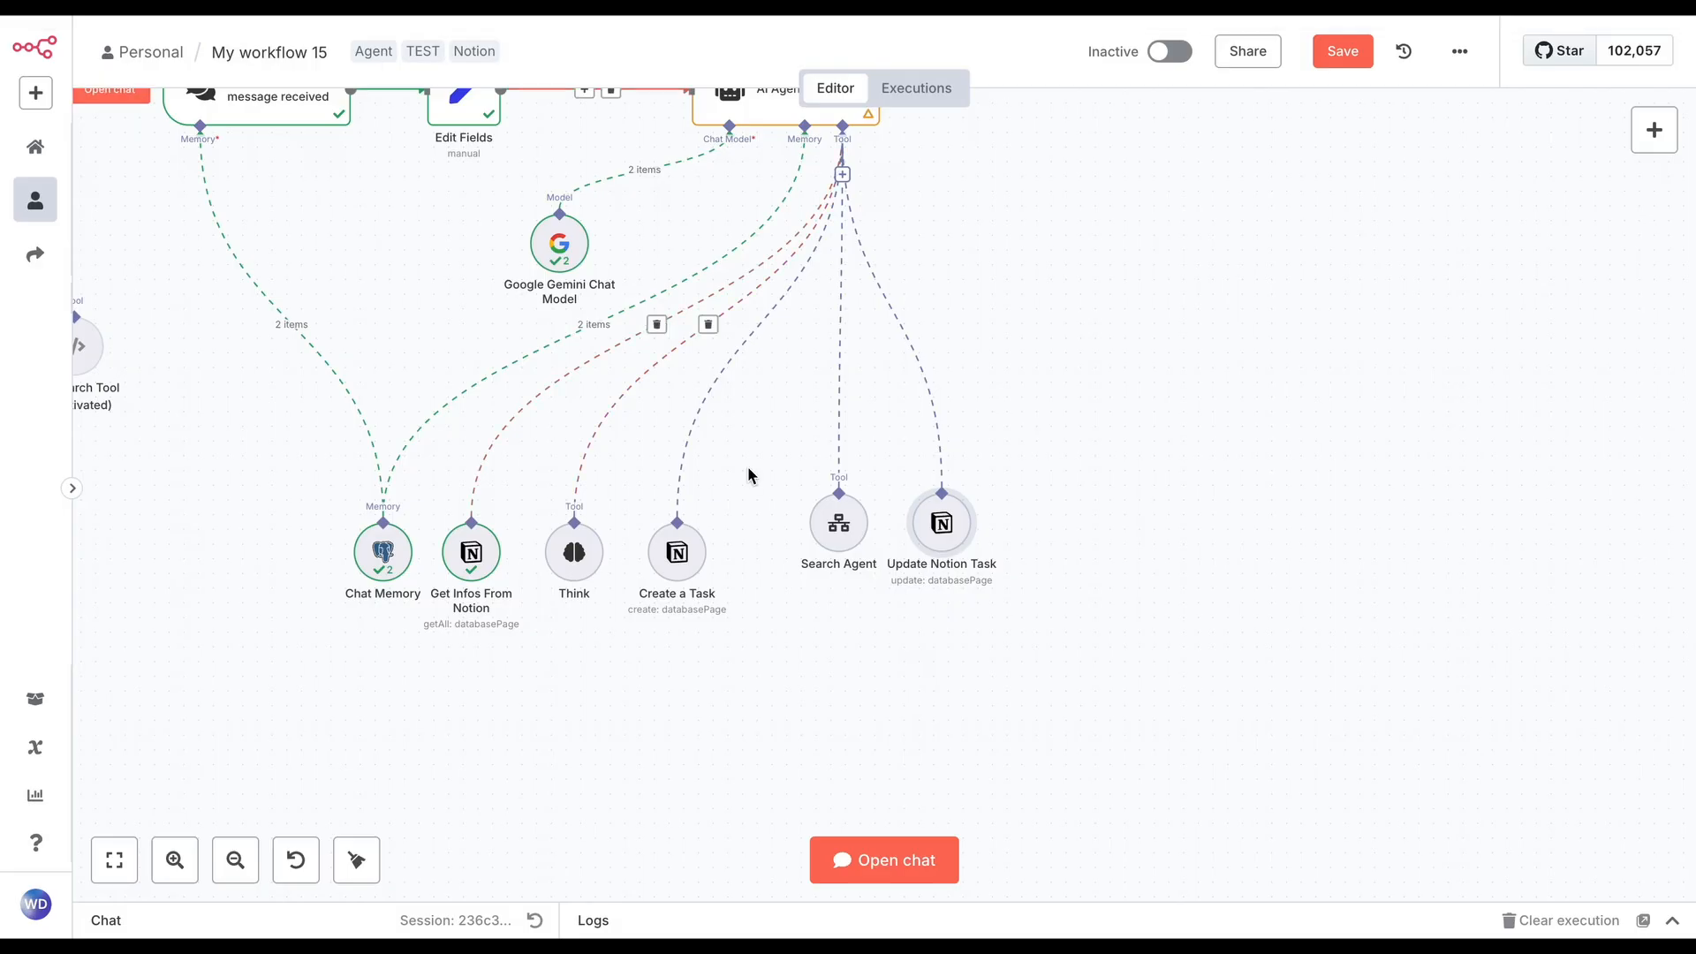
# Ask the agent in the chat "qui a gagné le Grand Prix SPAIN ajourdh;ui en Formula 1"
pyautogui.hscroll(-1, 824, 568)
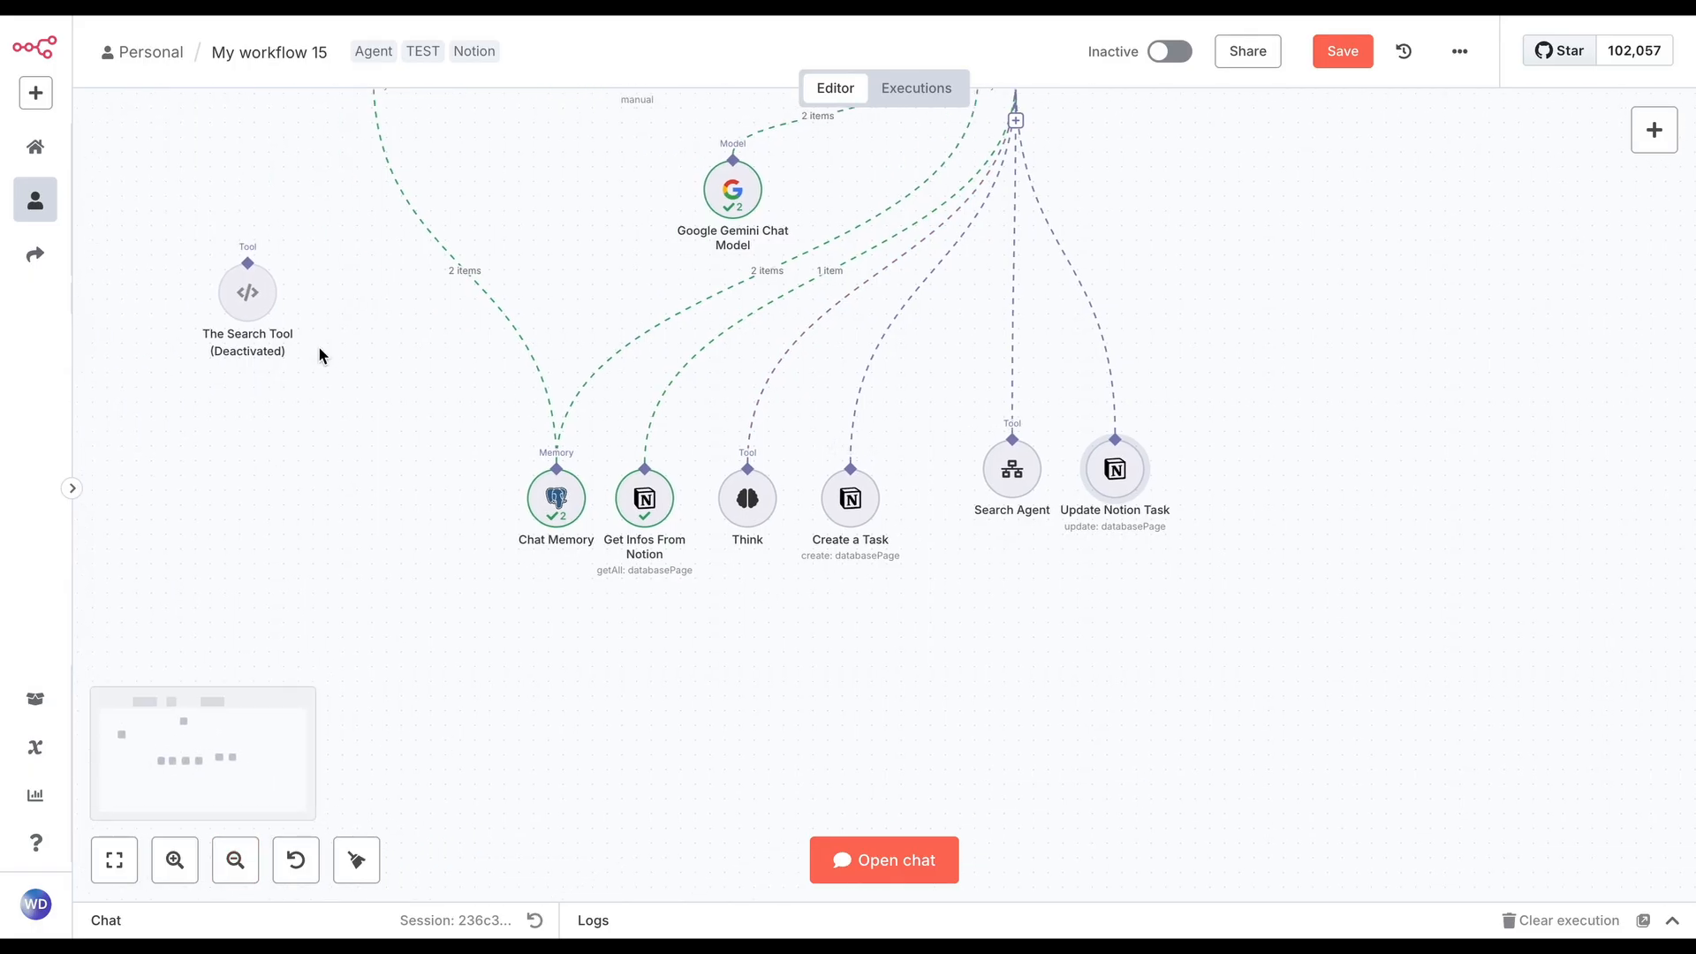
pyautogui.click(346, 440)
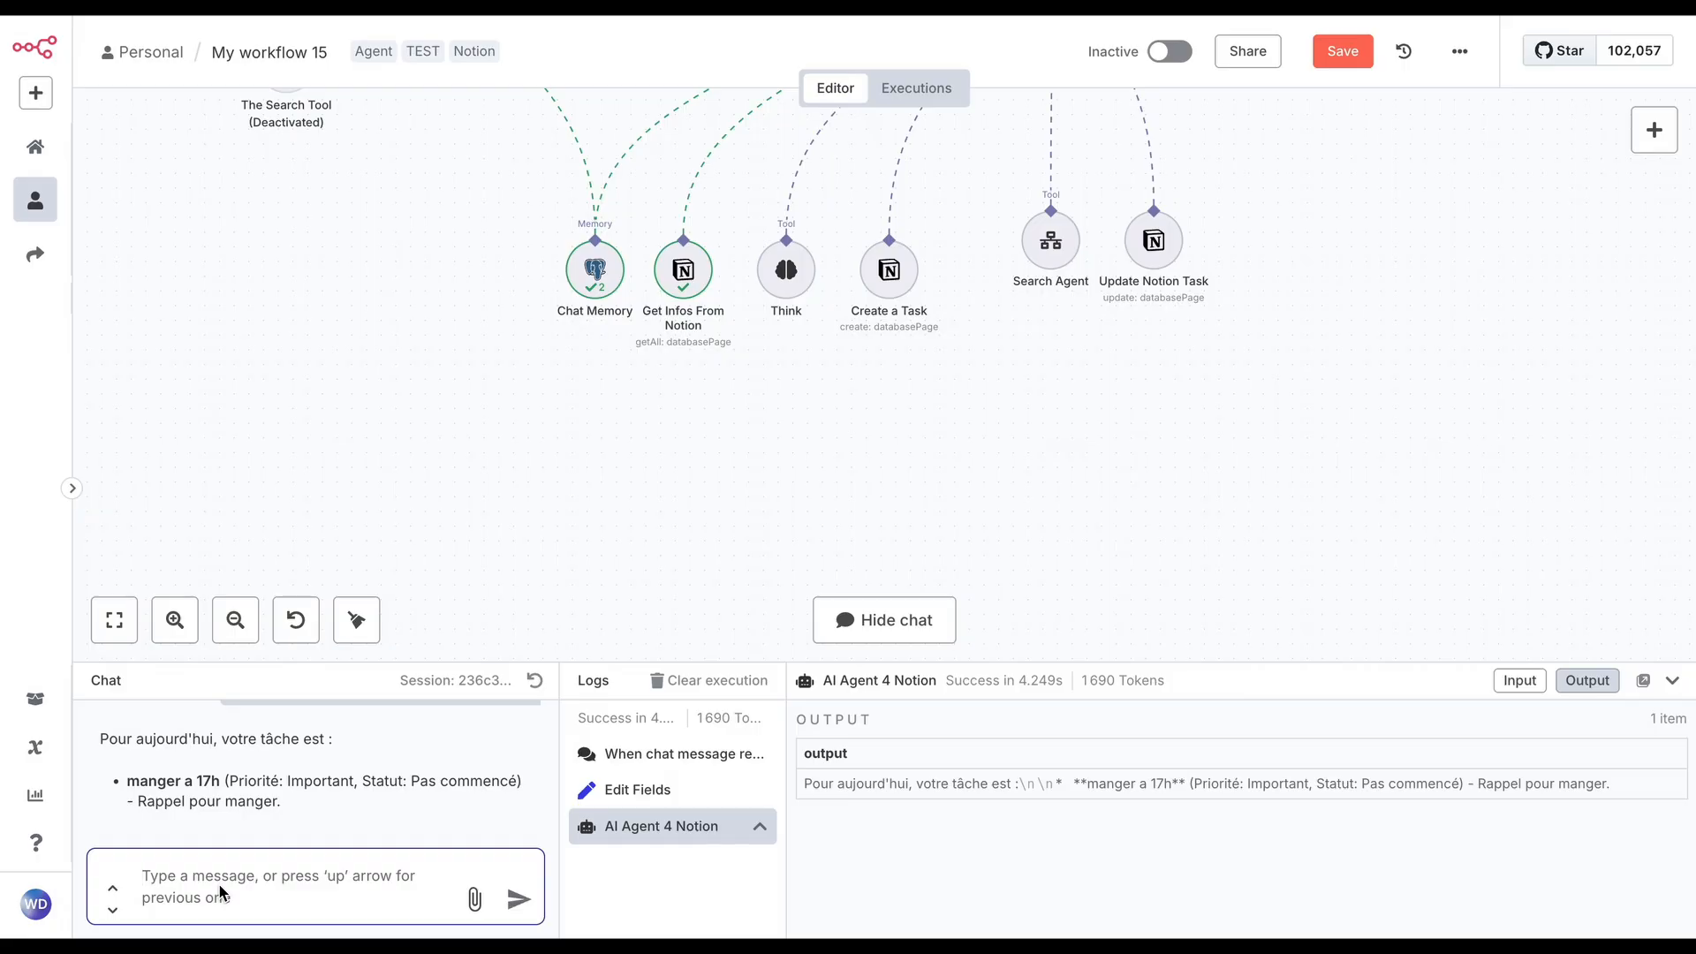
pyautogui.write('qui a ')
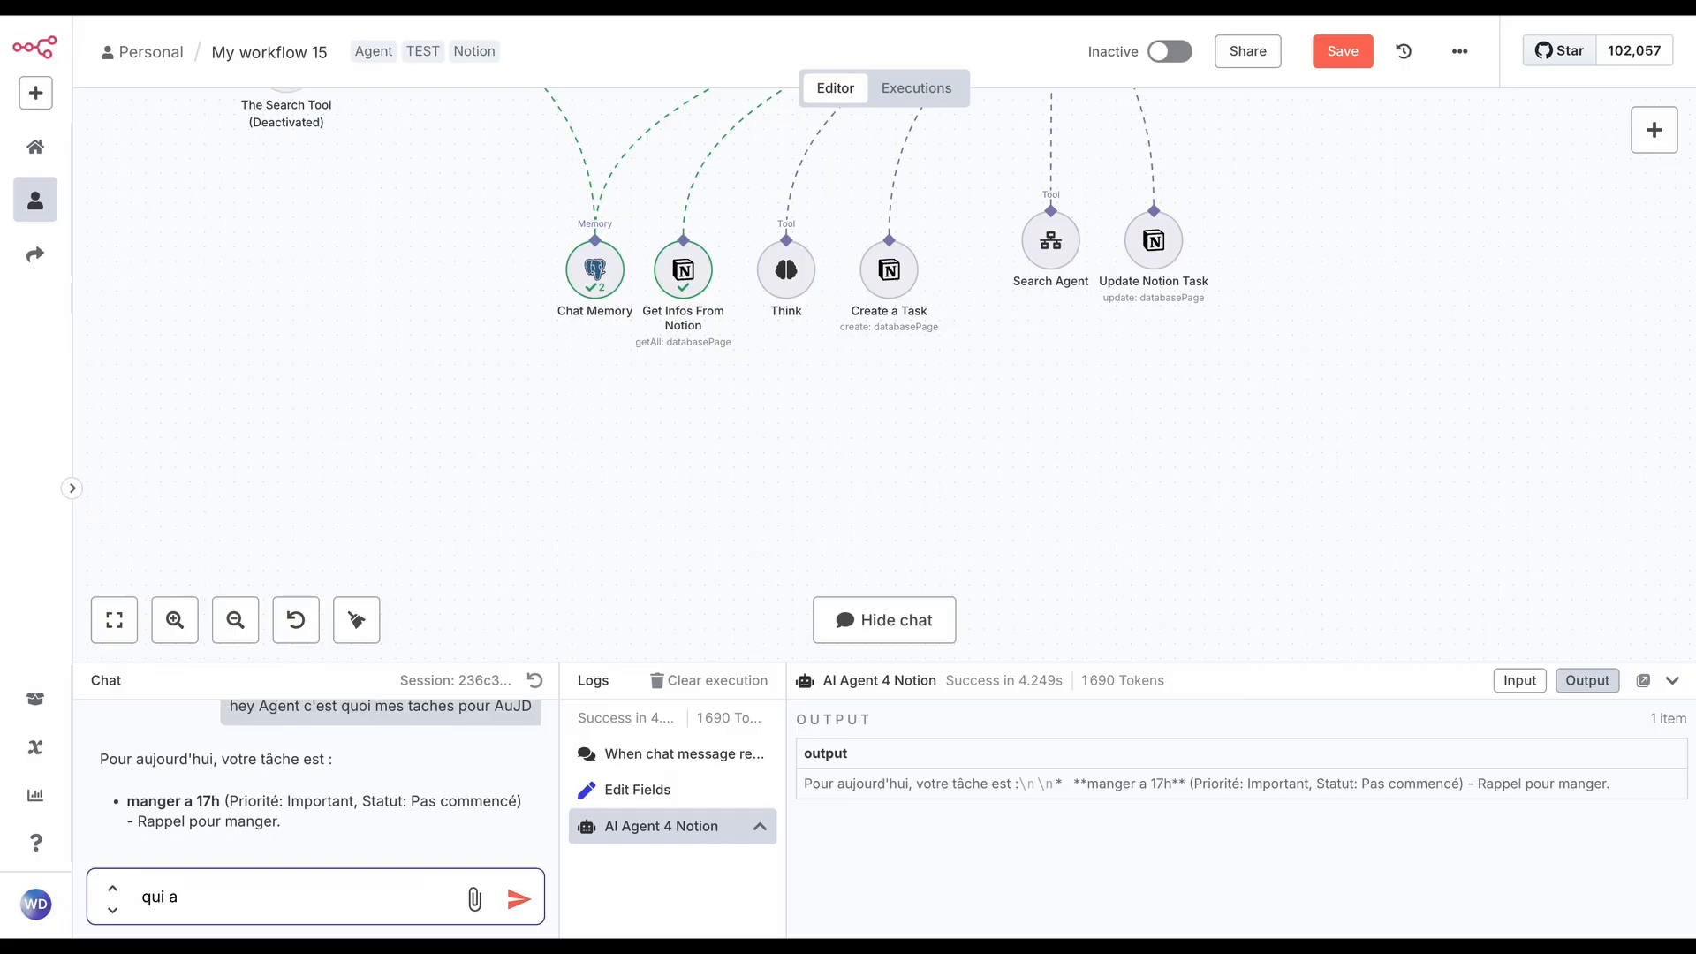
pyautogui.write('gagné le Grand Prix SP')
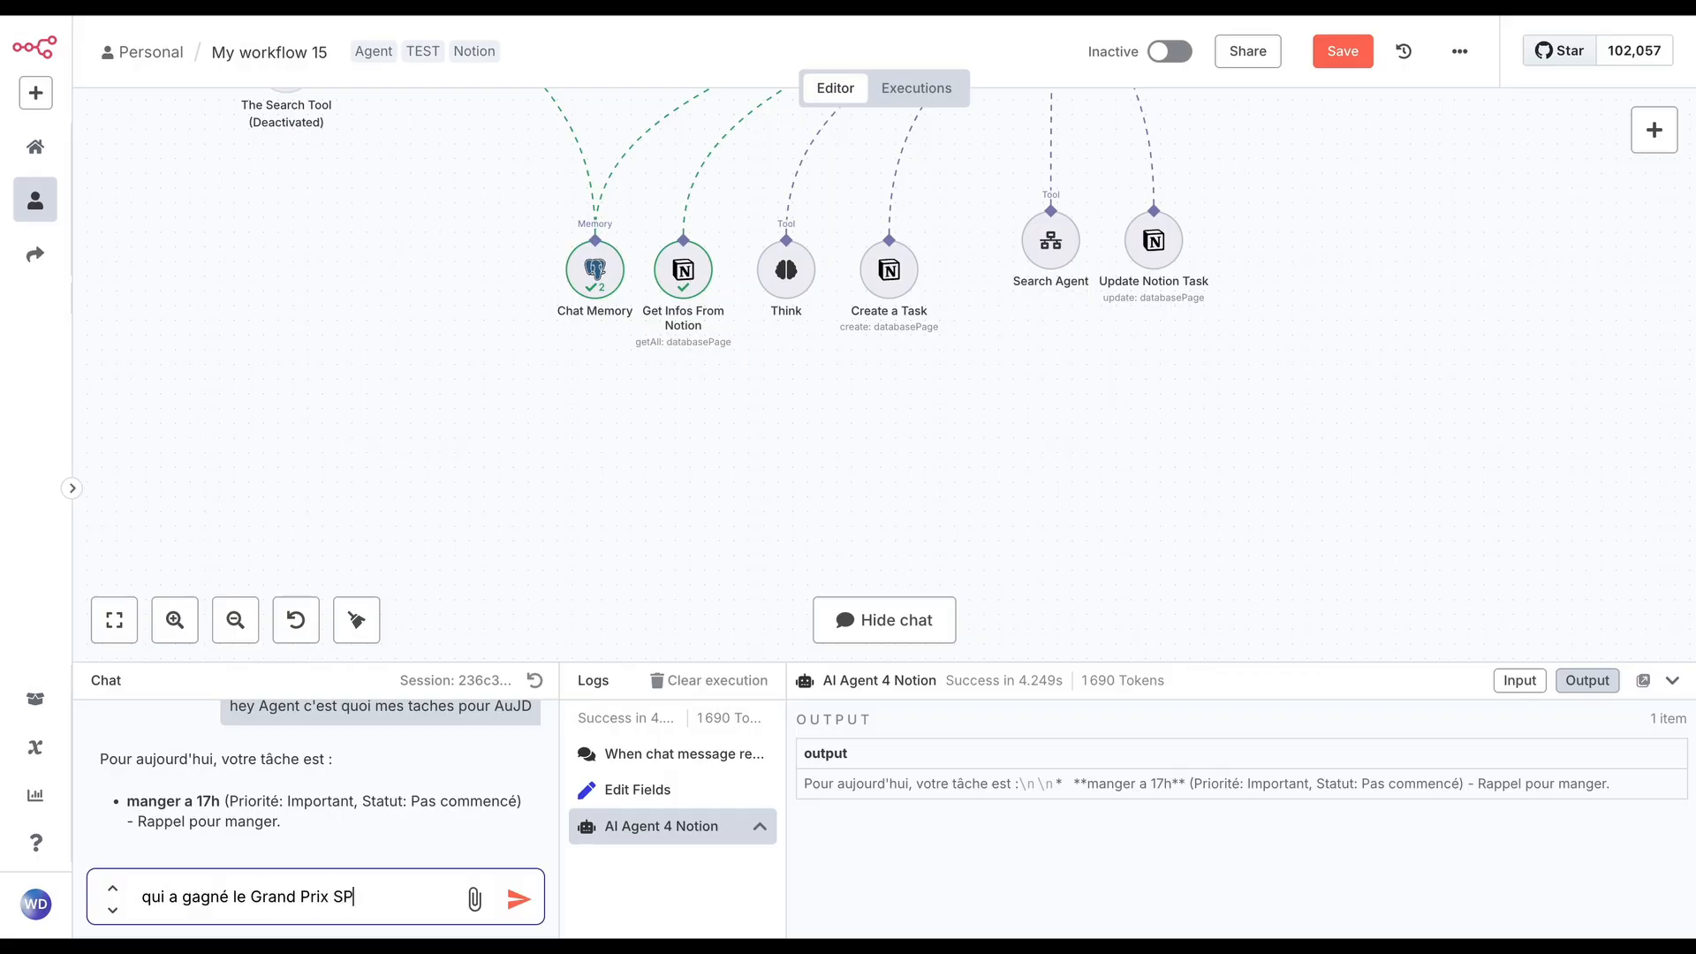
pyautogui.write('AIN c=a')
pyautogui.press('BackSpace')
pyautogui.press('BackSpace')
pyautogui.write('ajourdh;ui en Formula 1')
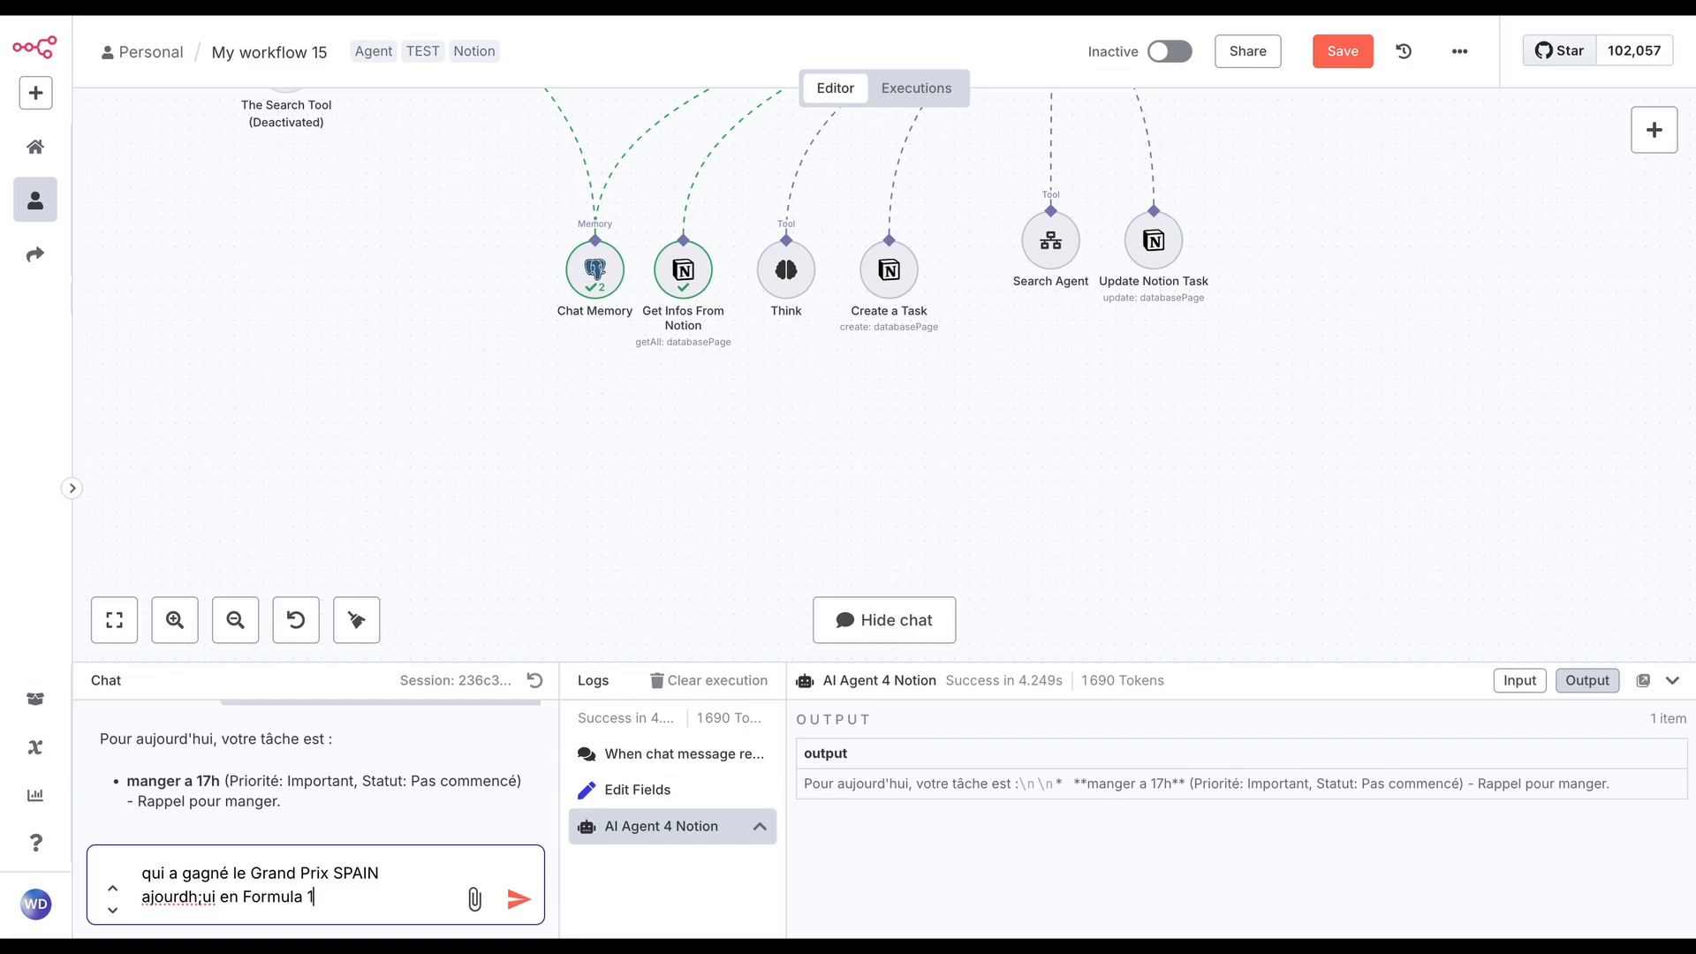
pyautogui.press('Return')
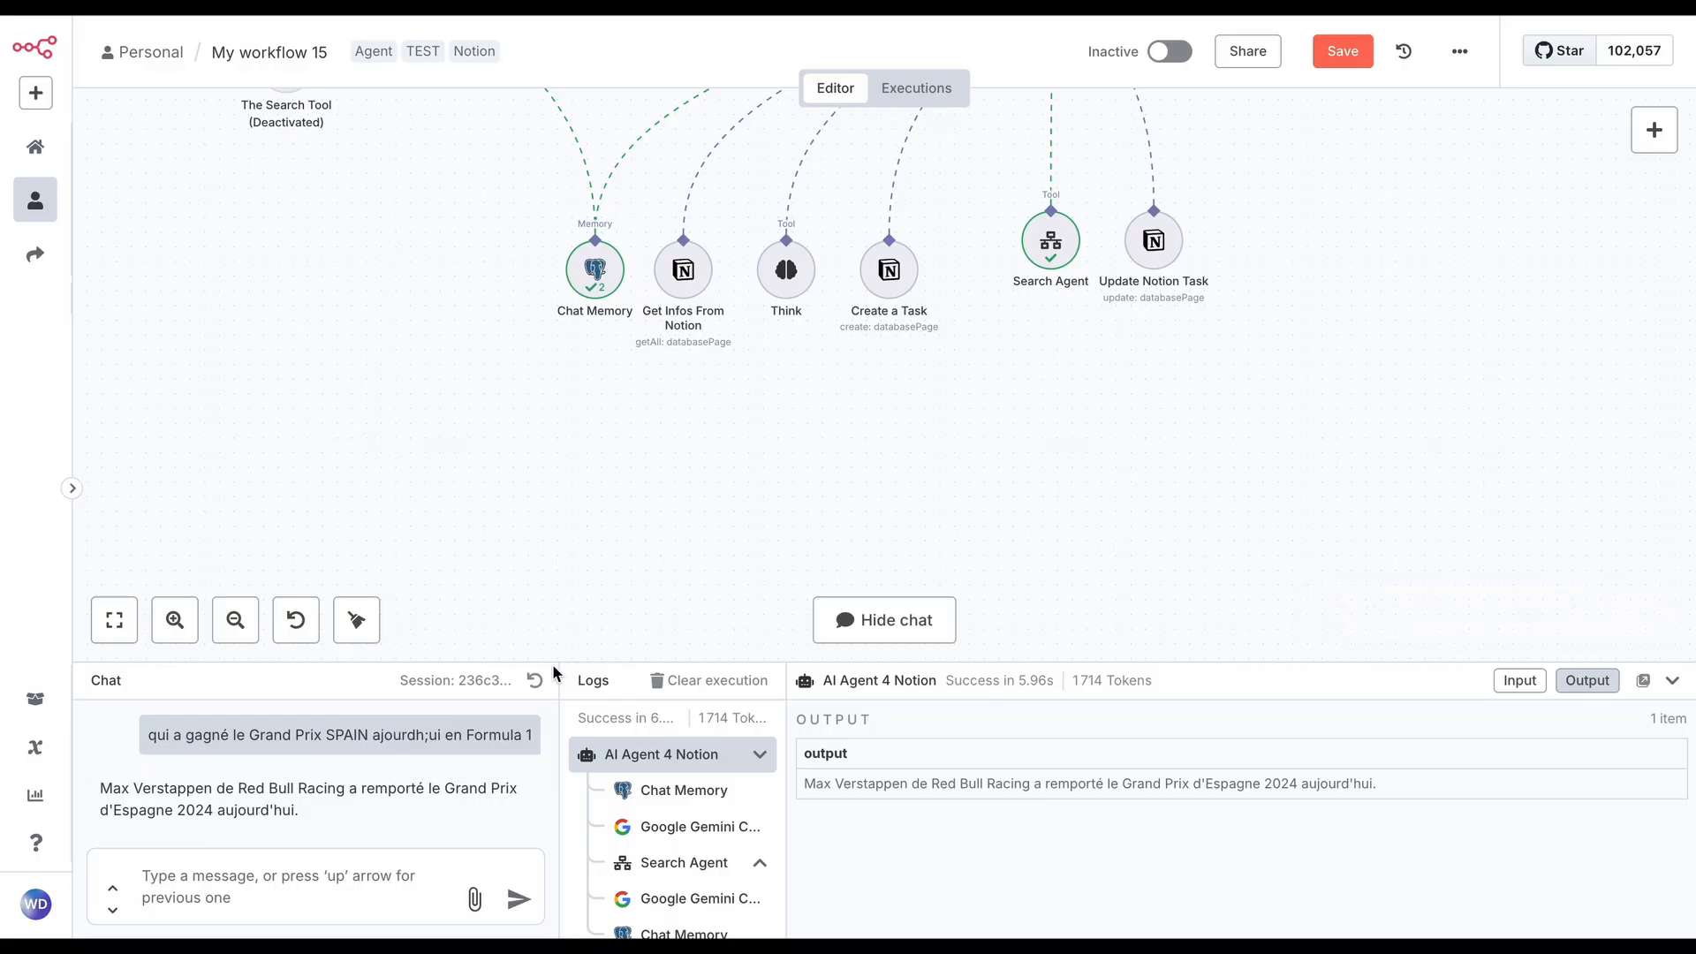
# Enlarge the chat and logs area, check the year in the reply, and send the follow-up message "j'ai dit Aujourd'hui"
pyautogui.moveTo(589, 664); pyautogui.dragTo(591, 447)
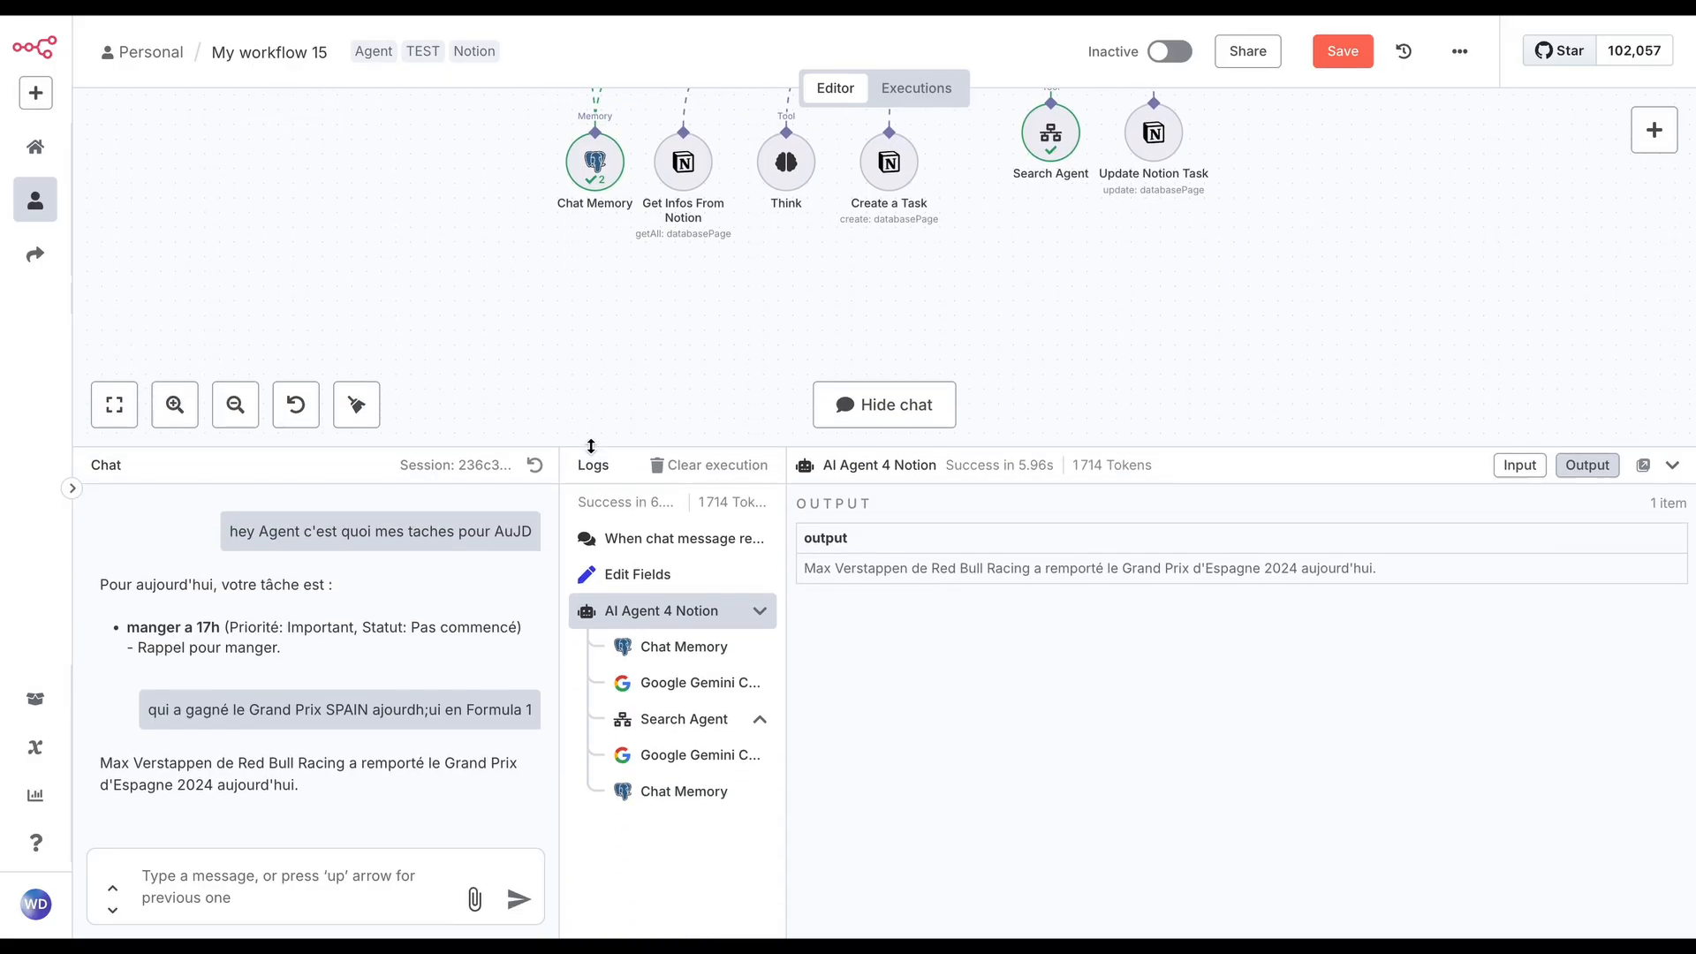
pyautogui.moveTo(162, 784); pyautogui.dragTo(214, 784)
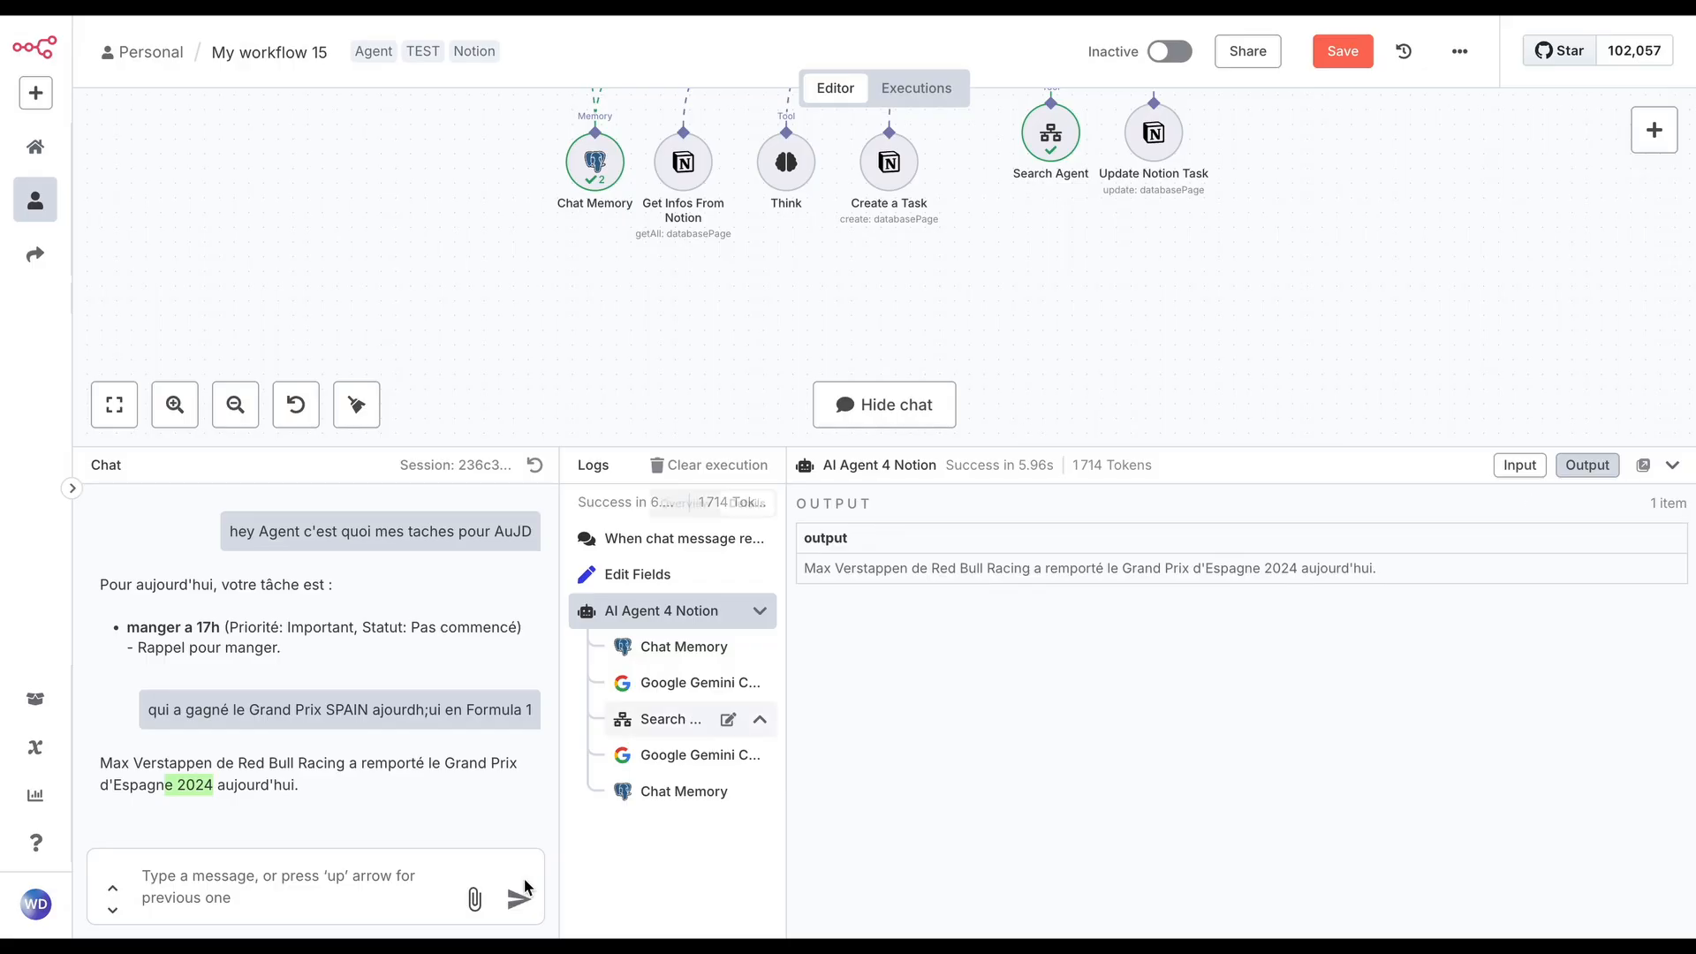
pyautogui.click(369, 897)
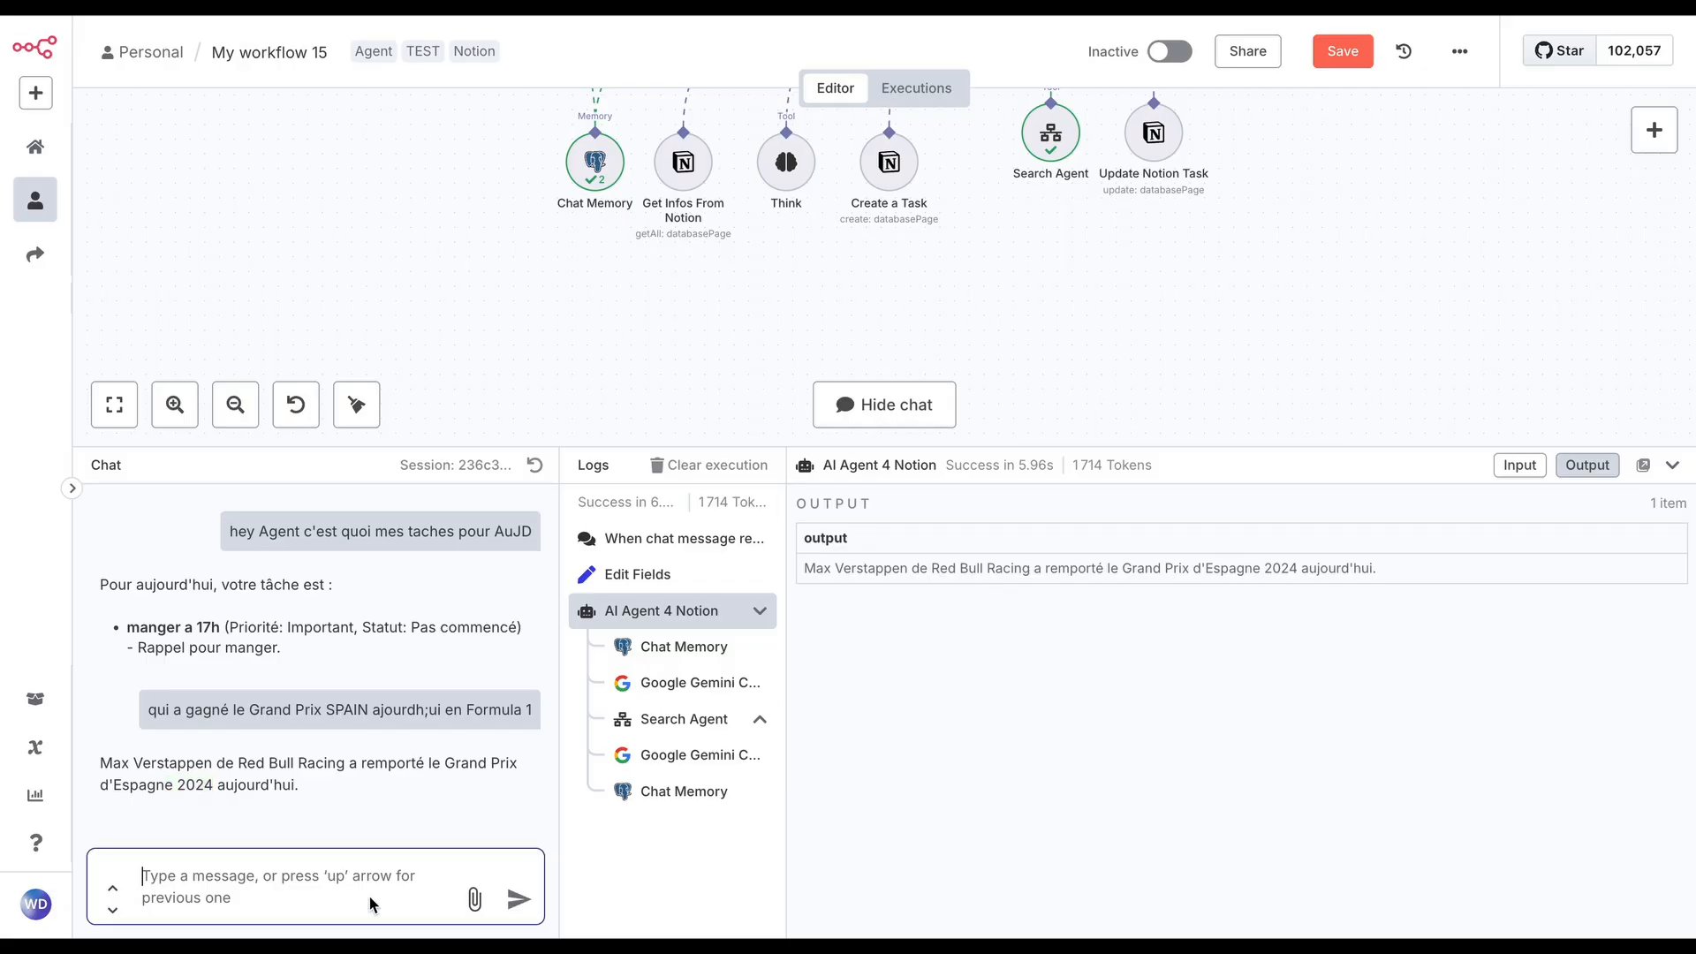
pyautogui.write("j'au")
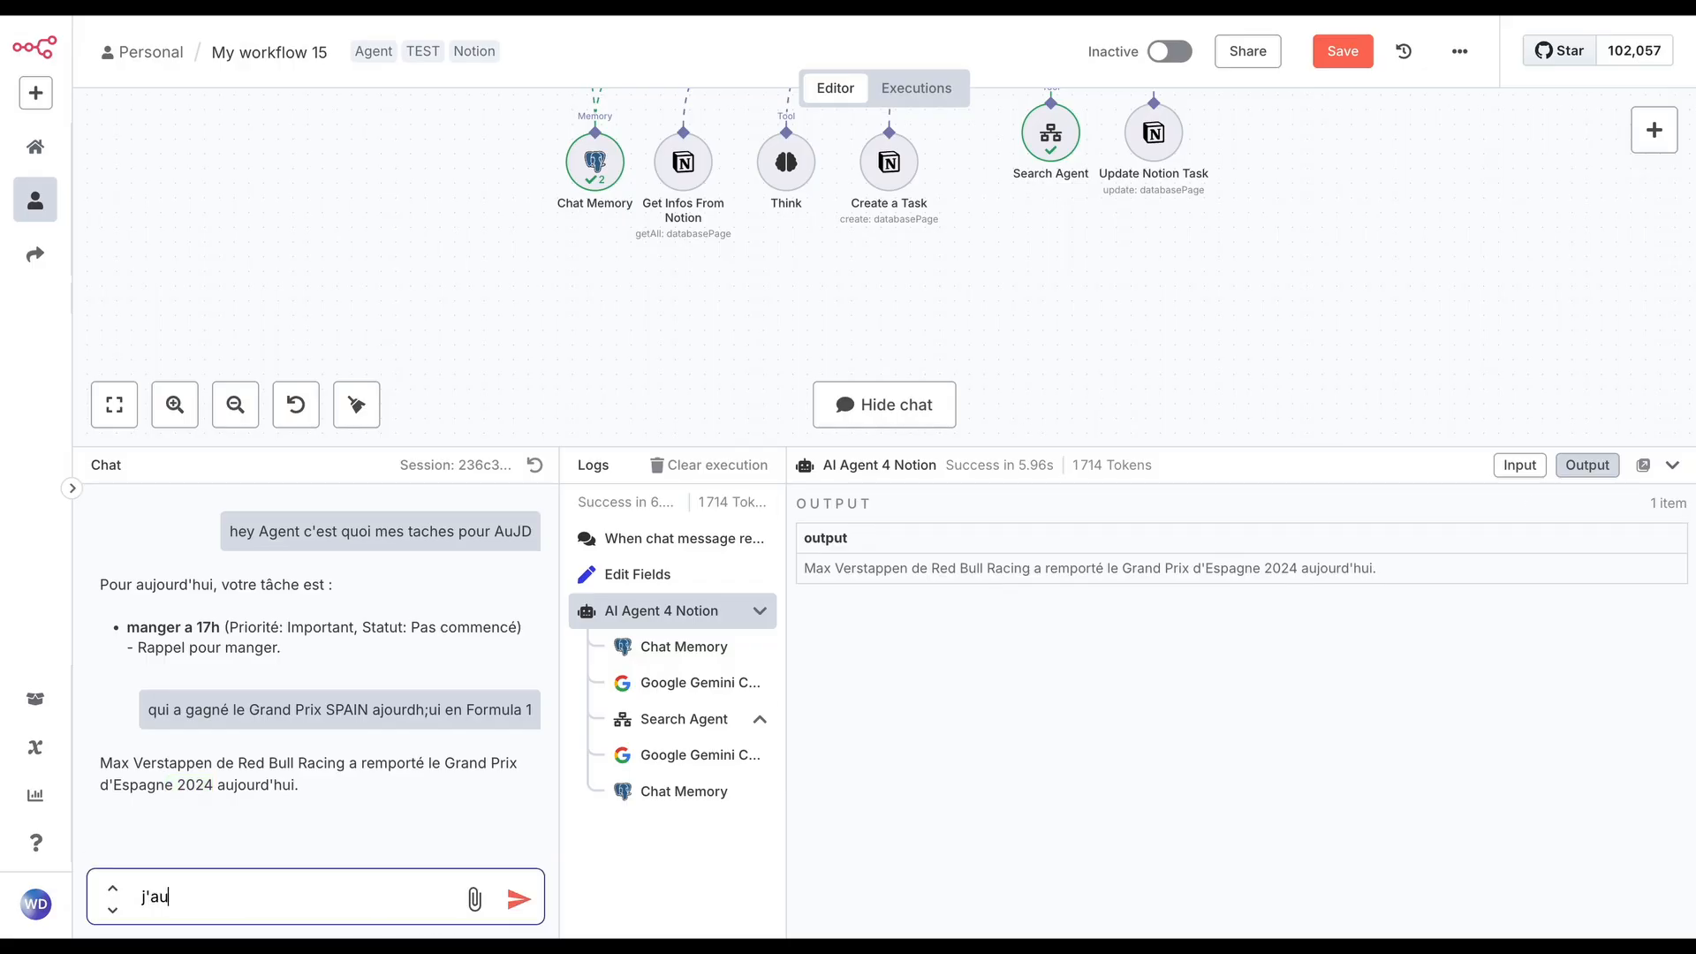
pyautogui.write(' dit Aujou')
pyautogui.write('hui')
pyautogui.press('Return')
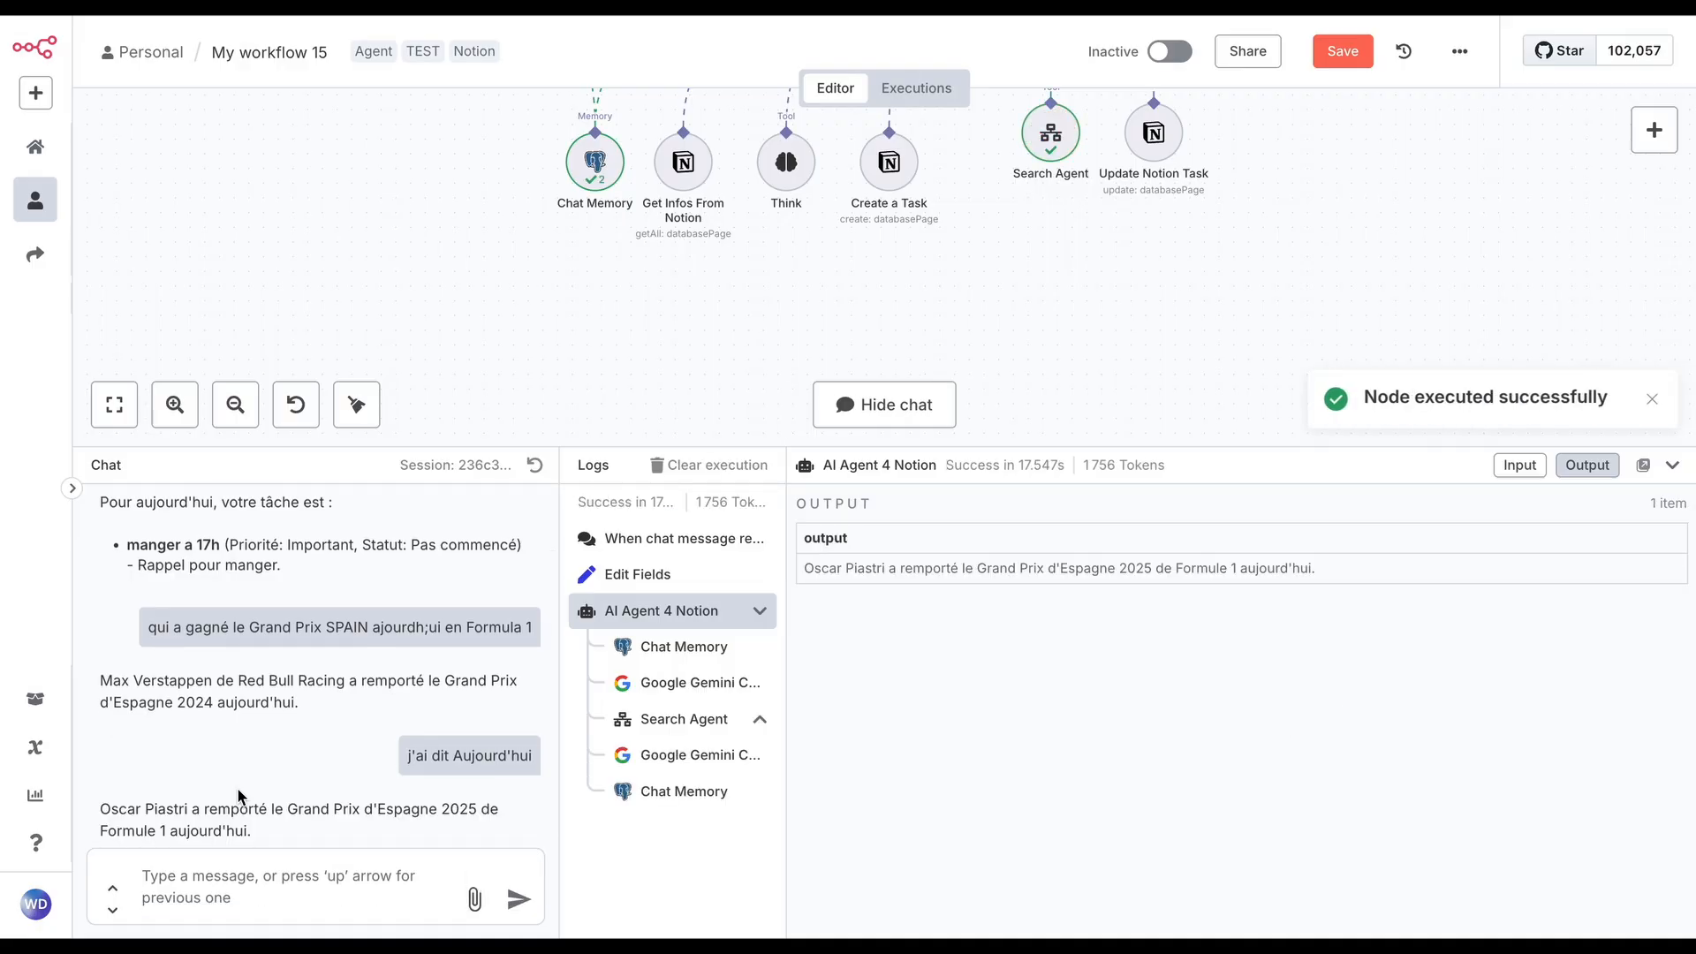
pyautogui.scroll(-1, 265, 786)
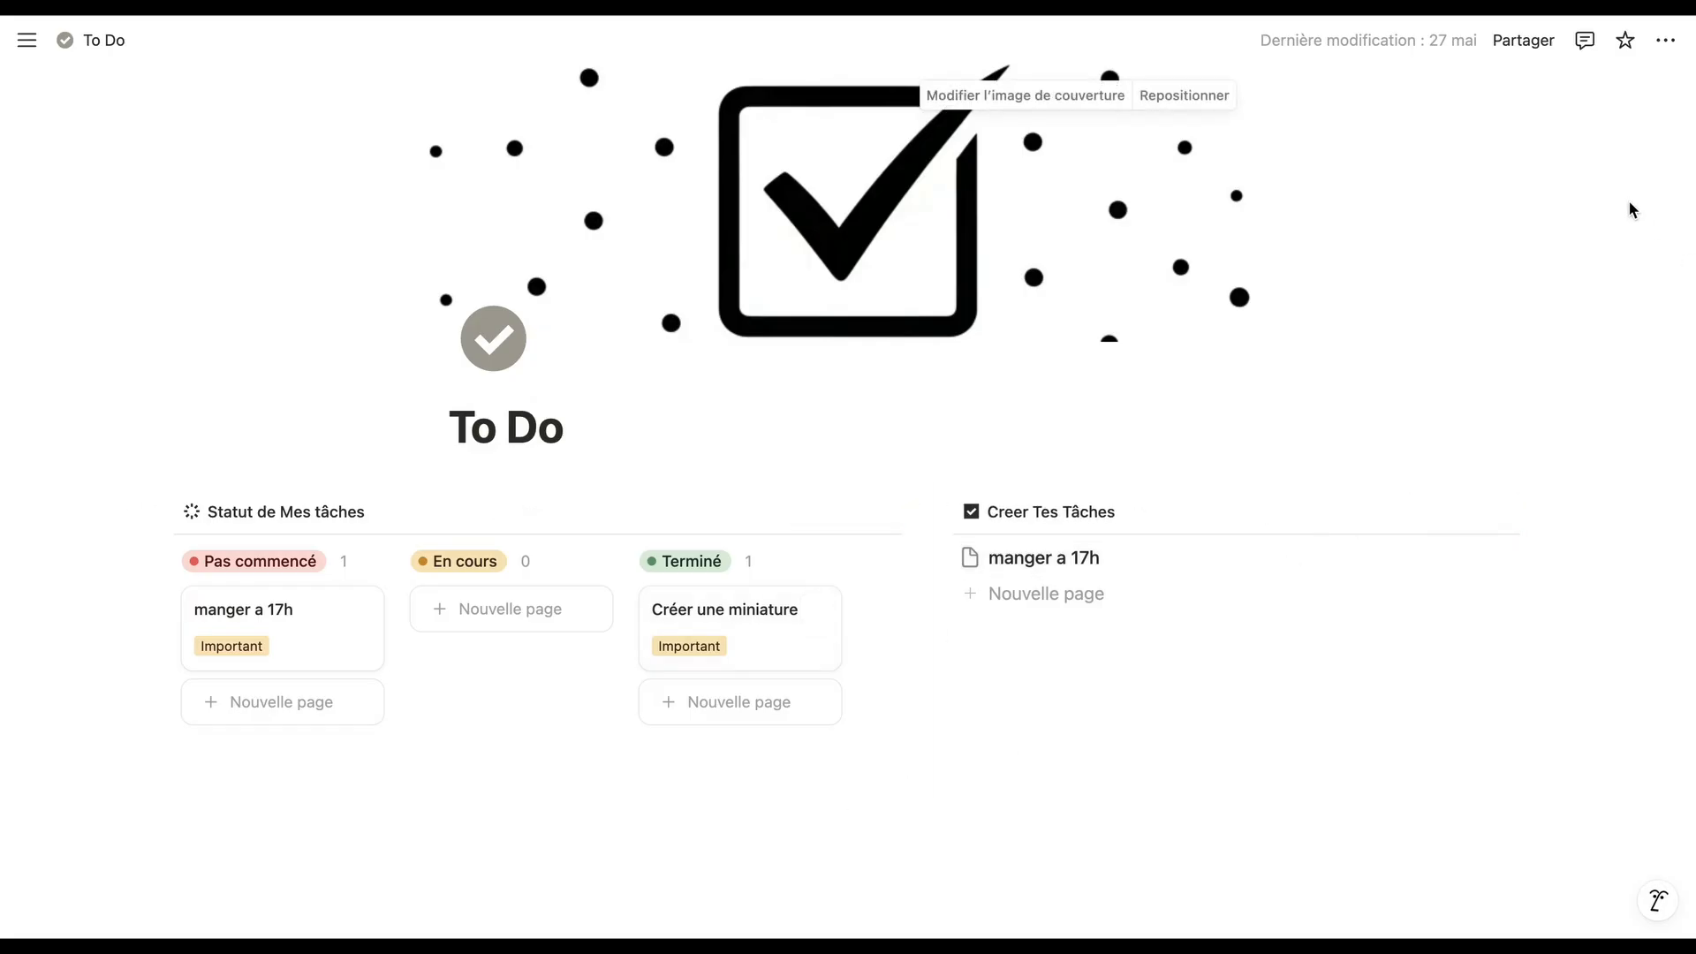
# Look up the Connexions setting in the page options of the Notion To Do page
pyautogui.click(1678, 44)
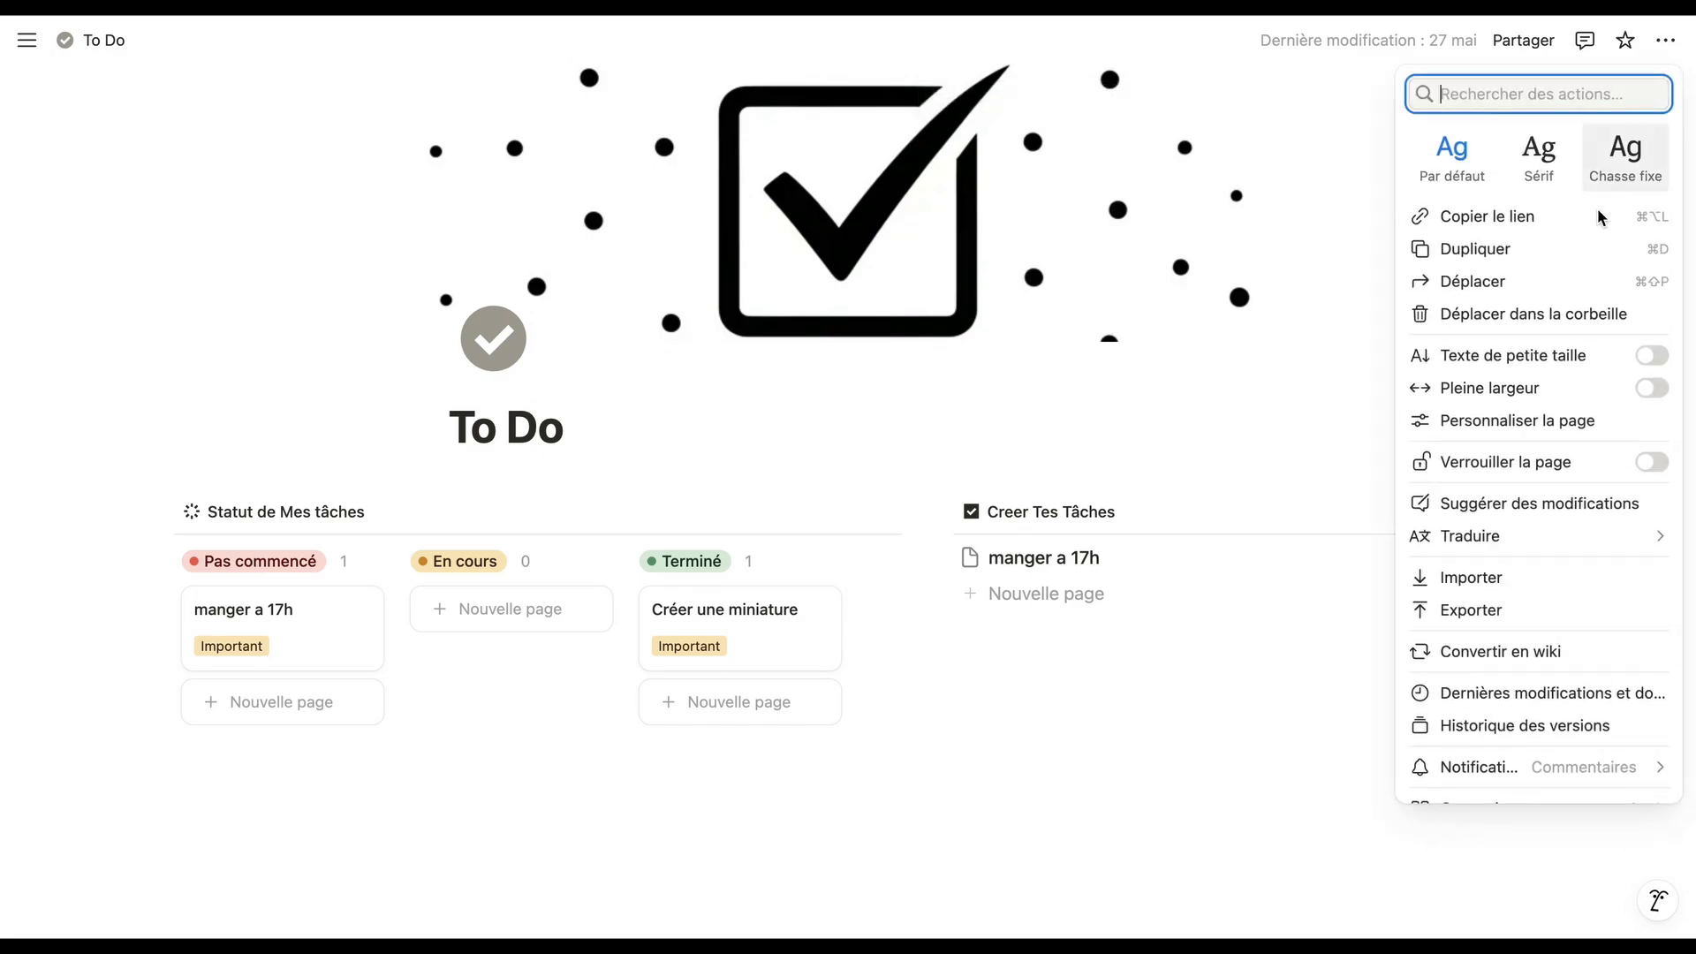
pyautogui.scroll(-3, 1484, 570)
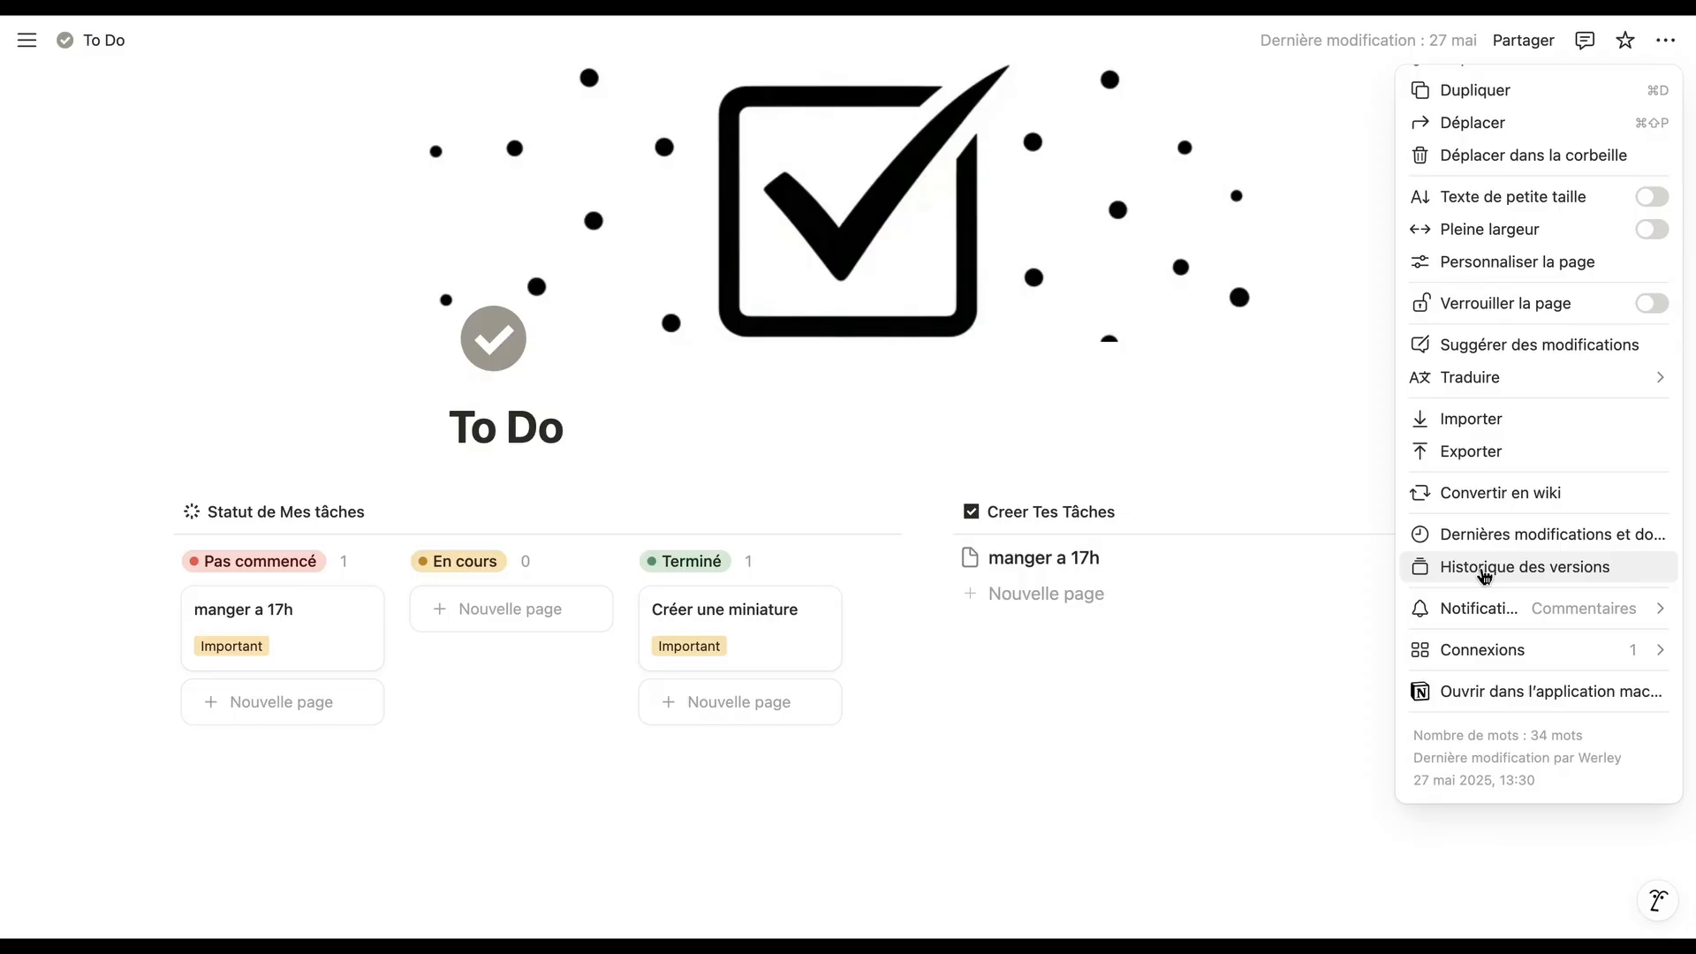
pyautogui.moveTo(1501, 654)
pyautogui.moveTo(1299, 797)
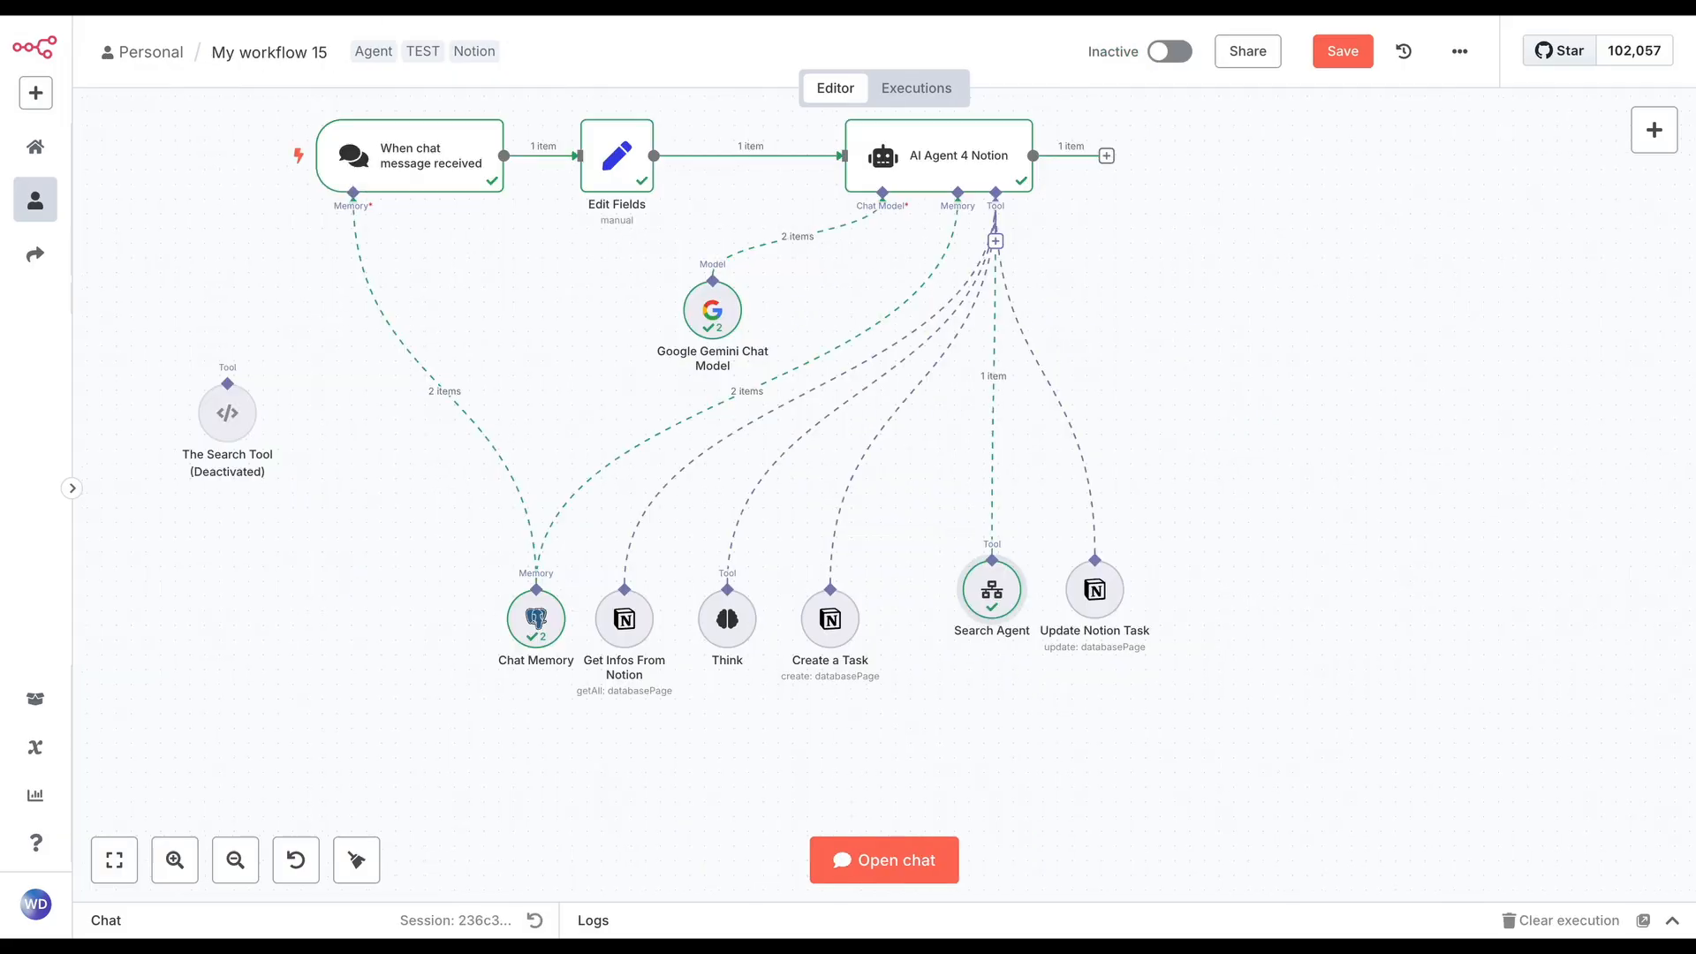
# Open the Create a Task tool in n8n and review its tool description setting and the Personal Notion API credential
pyautogui.doubleClick(831, 618)
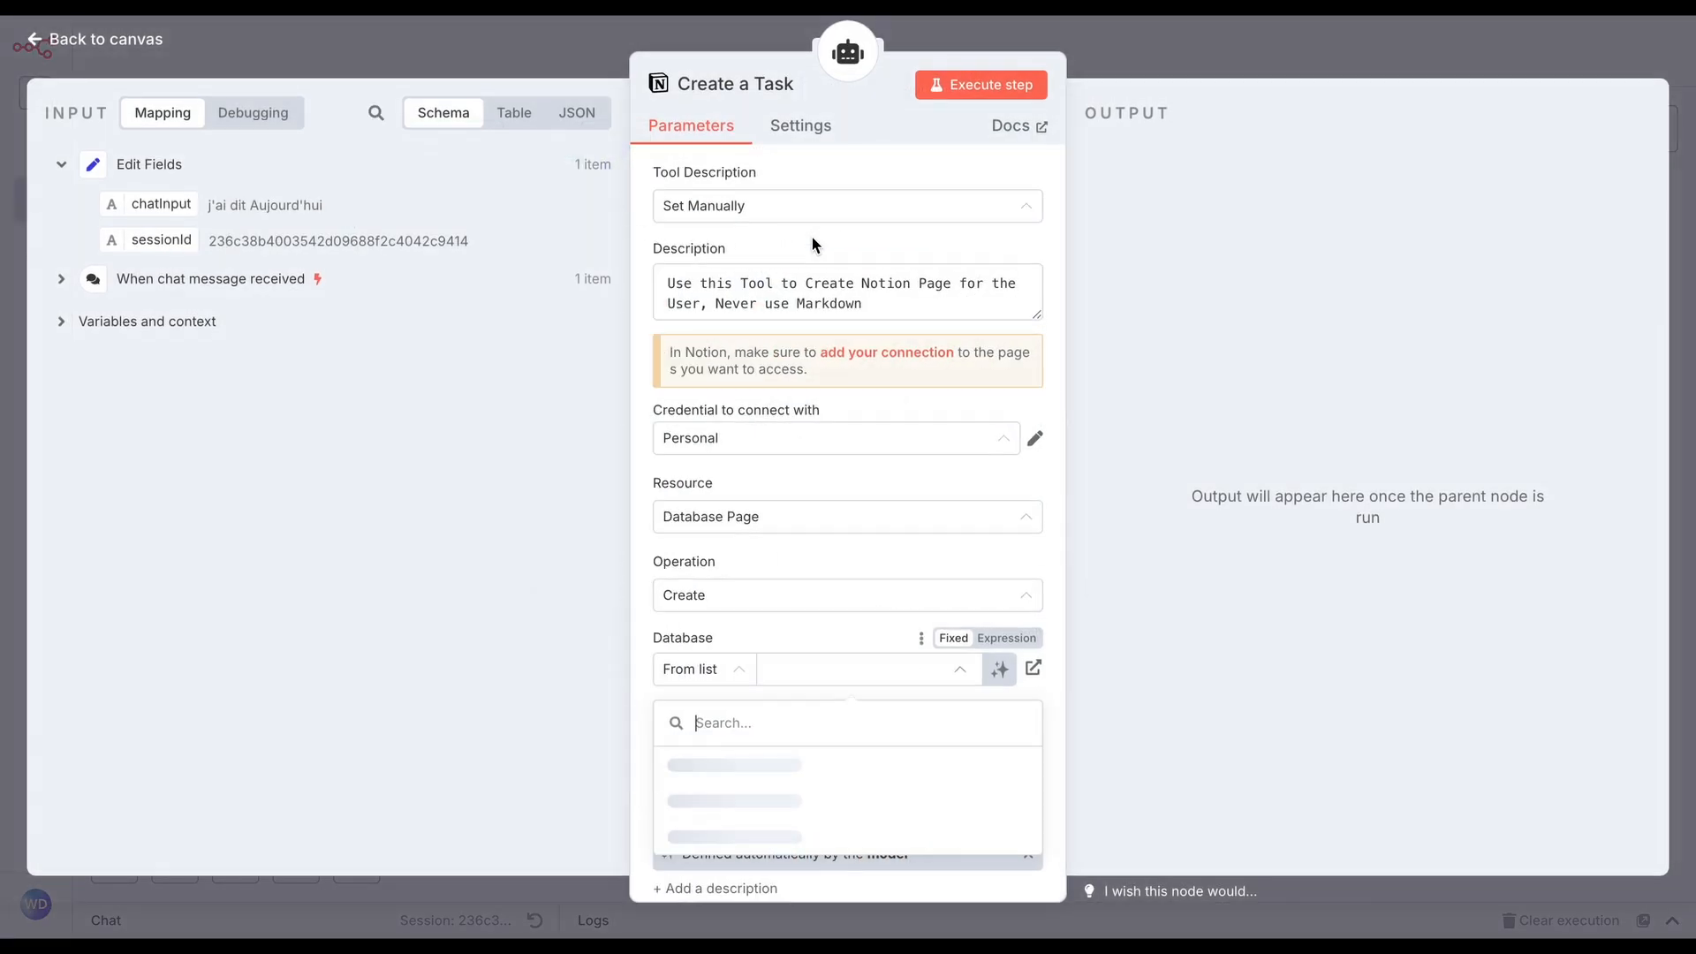
pyautogui.click(848, 205)
pyautogui.click(875, 323)
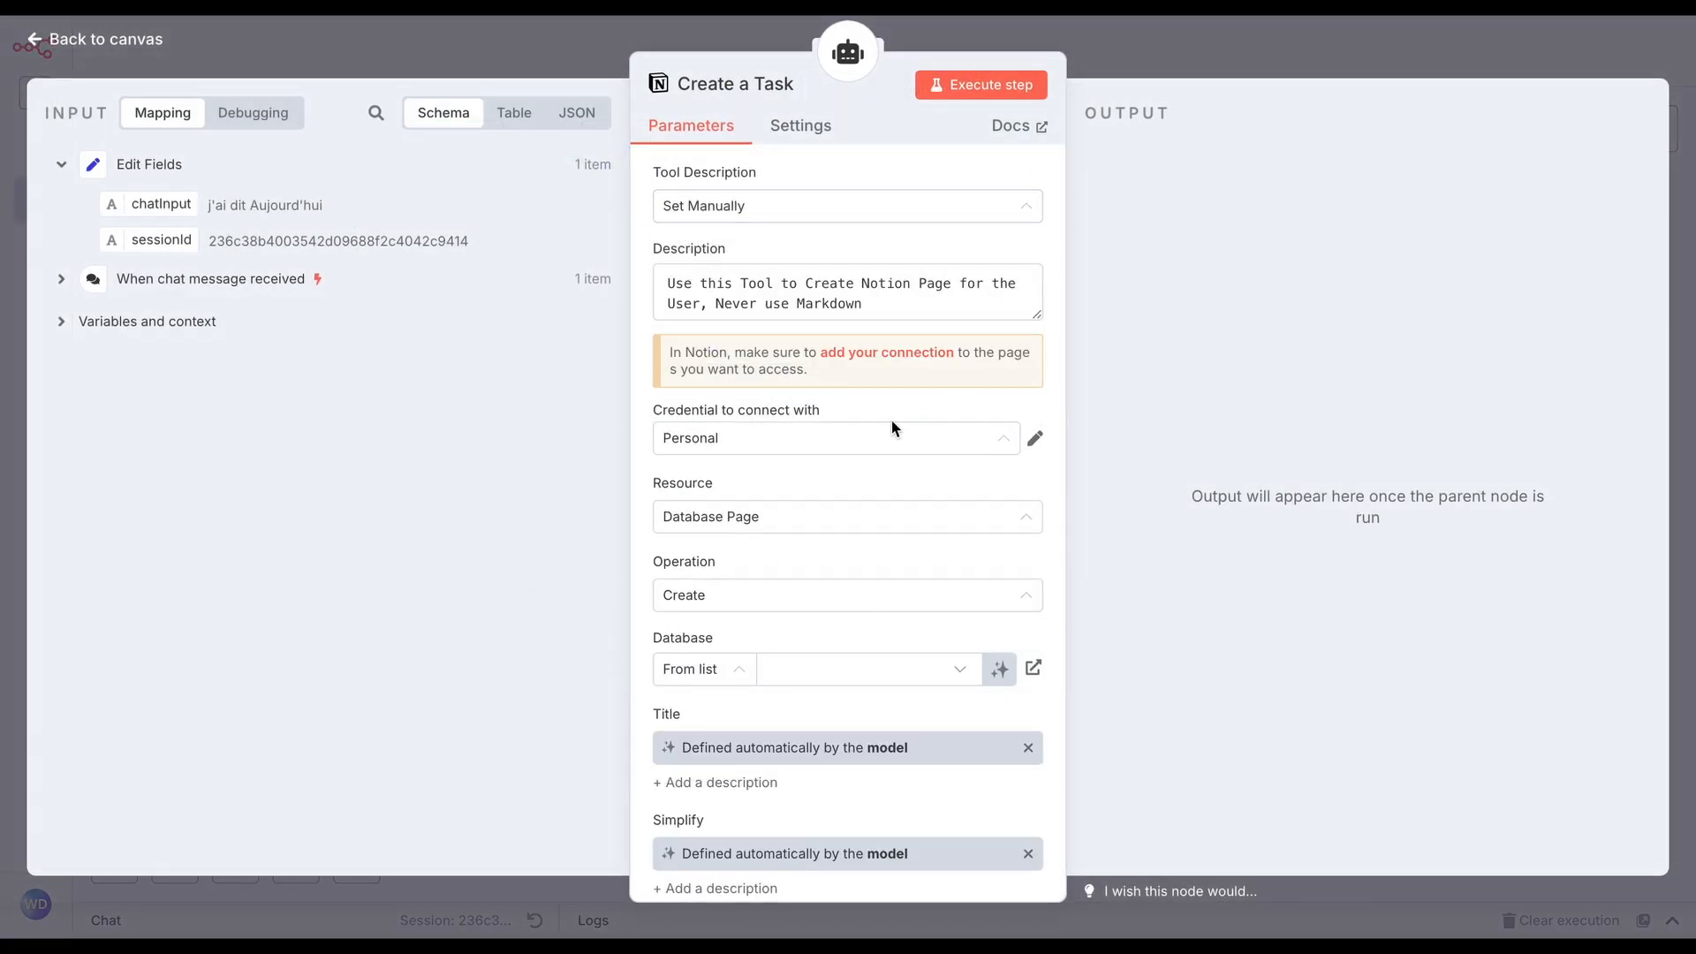
pyautogui.click(892, 438)
pyautogui.click(1036, 438)
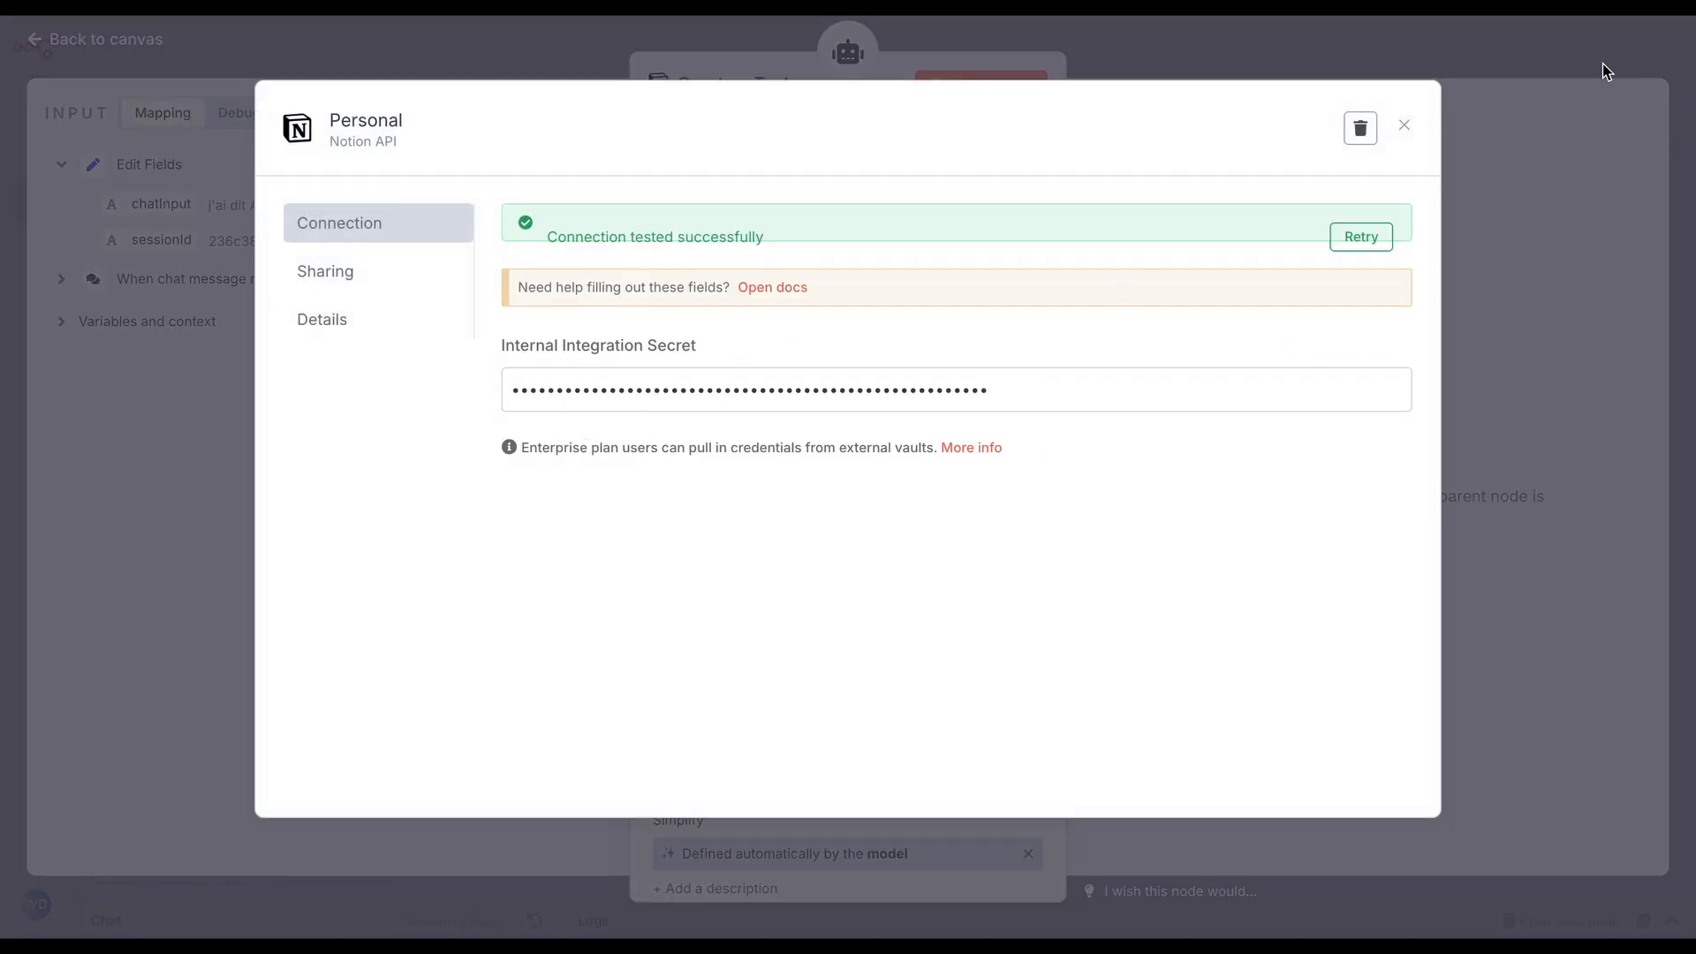
pyautogui.click(1567, 66)
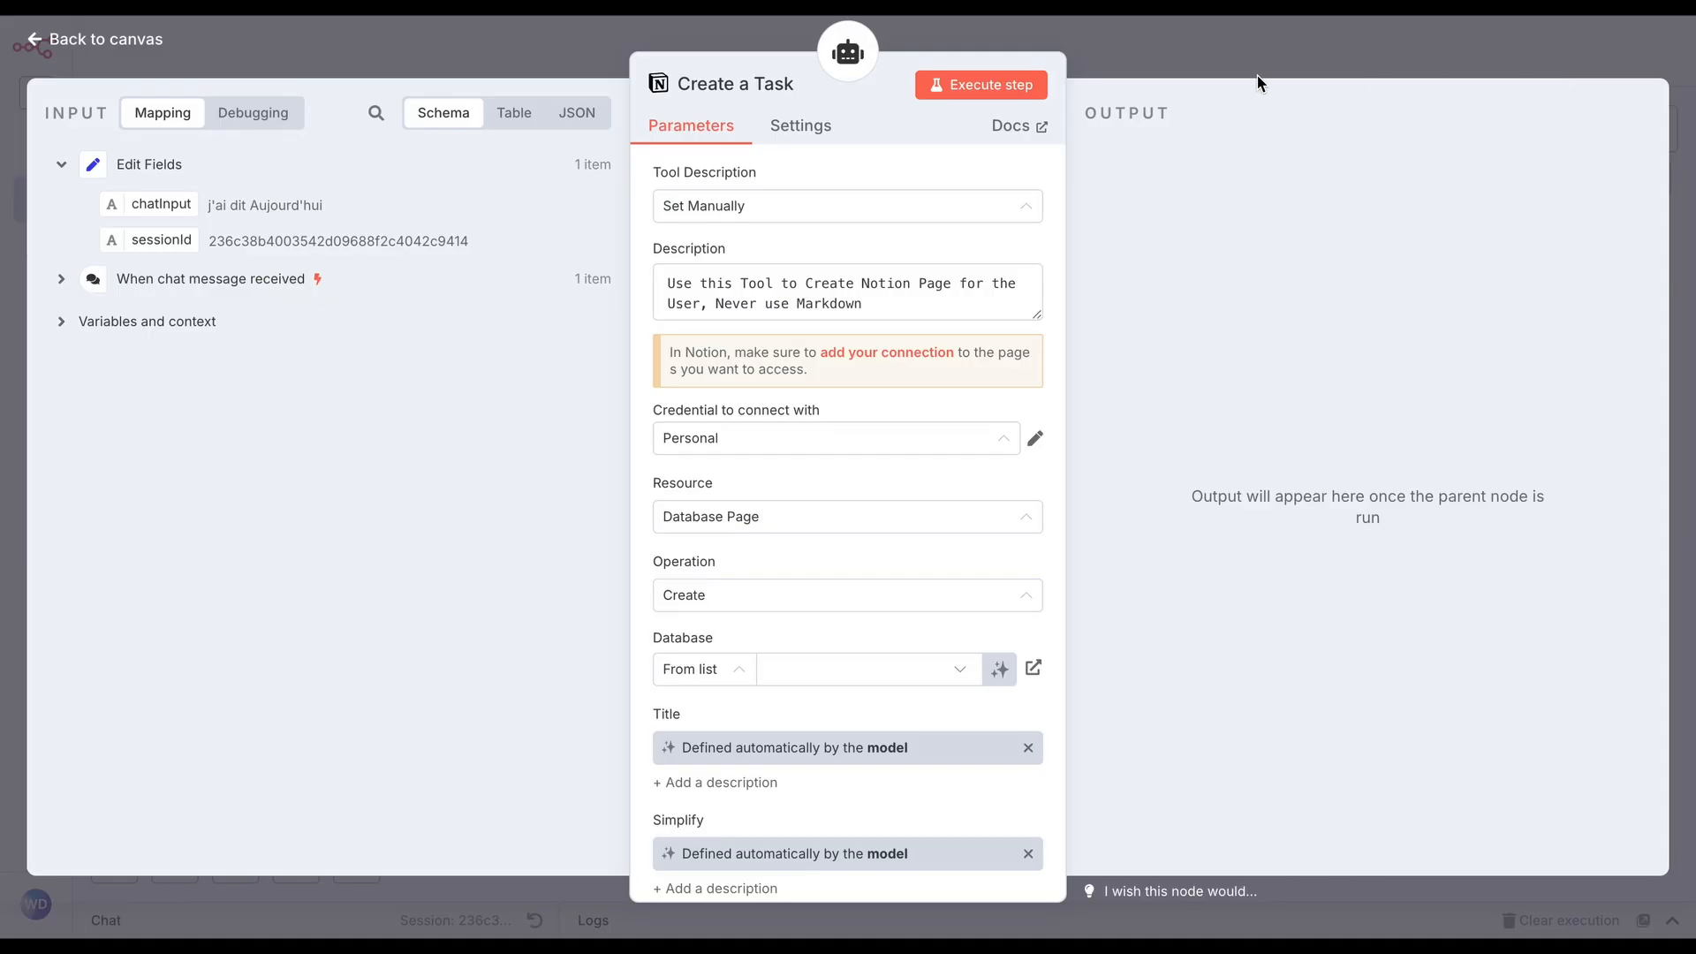